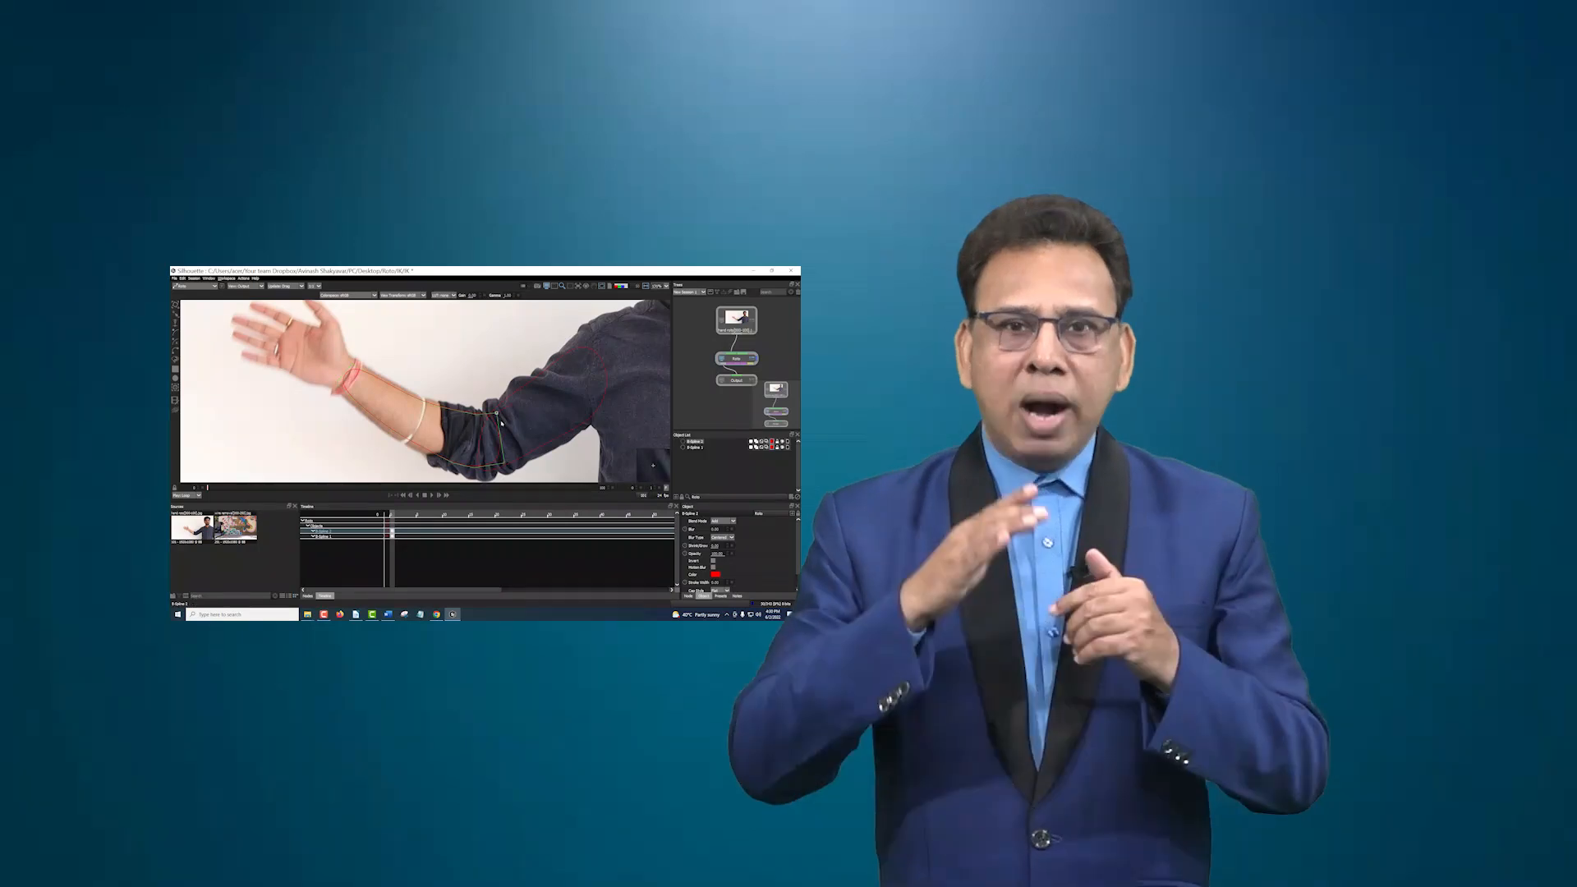
# - Draw a B-spline shape around the palm and wrist of the raised hand
pyautogui.moveTo(349, 375); pyautogui.dragTo(408, 434)
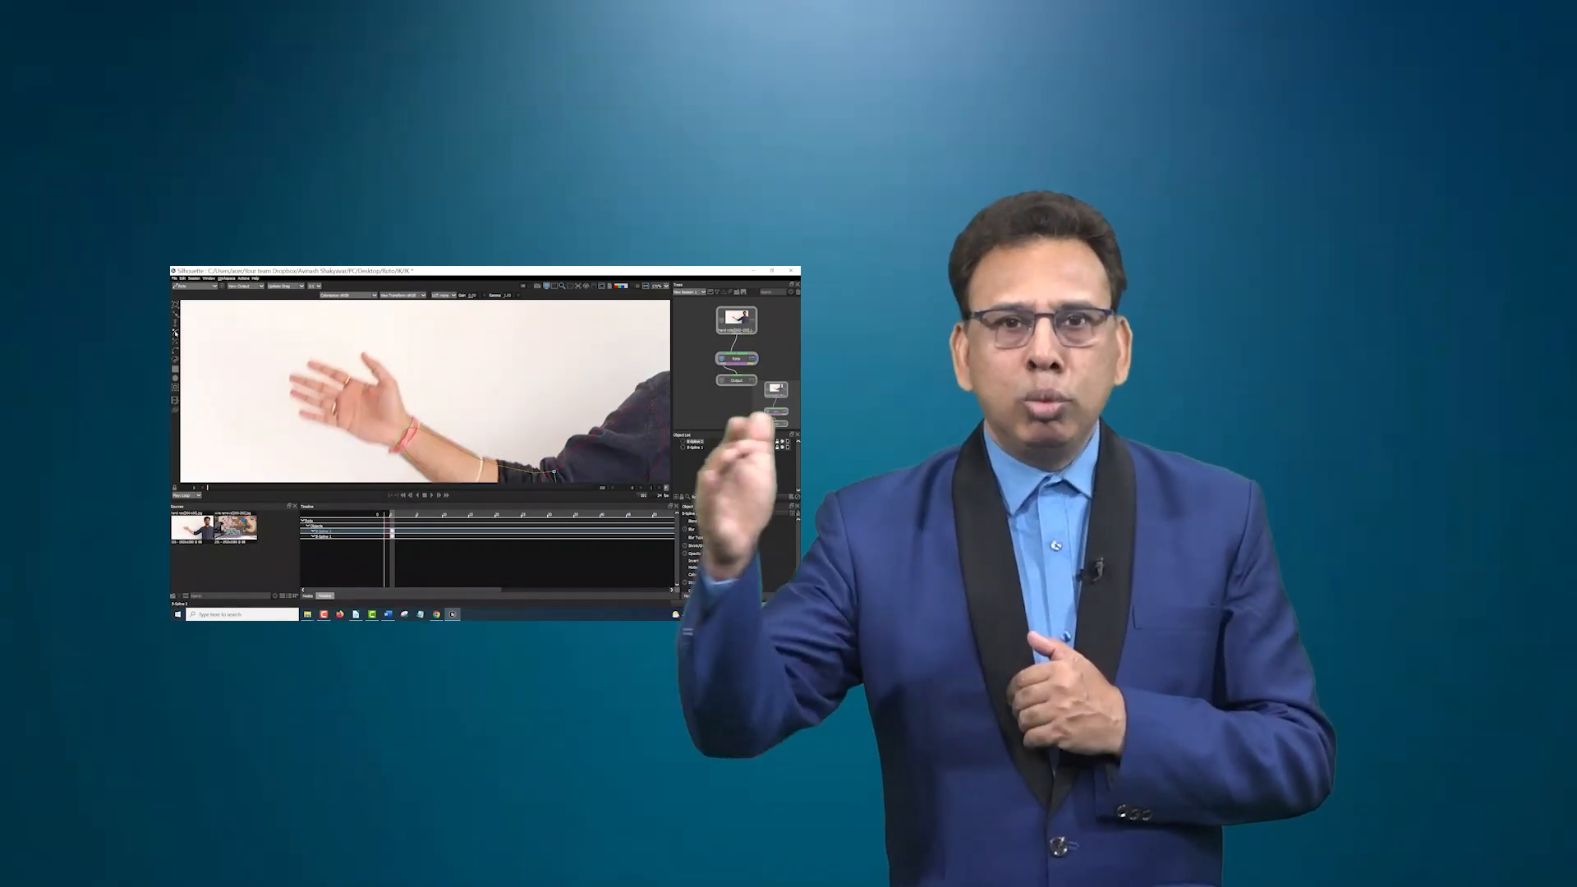
pyautogui.click(175, 333)
pyautogui.click(410, 423)
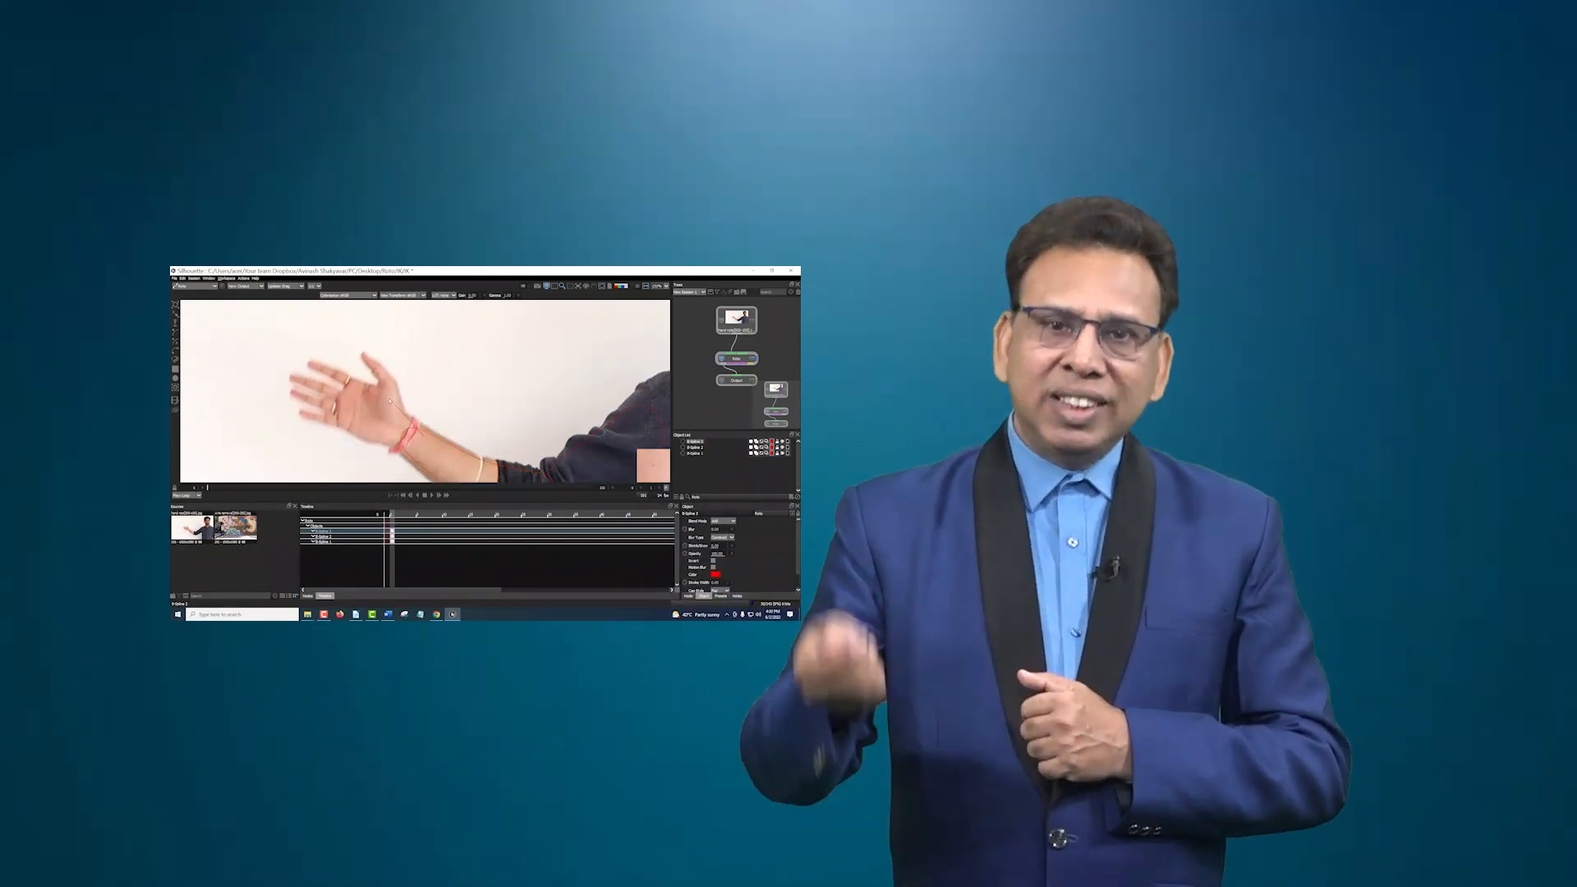
pyautogui.click(390, 397)
pyautogui.click(366, 389)
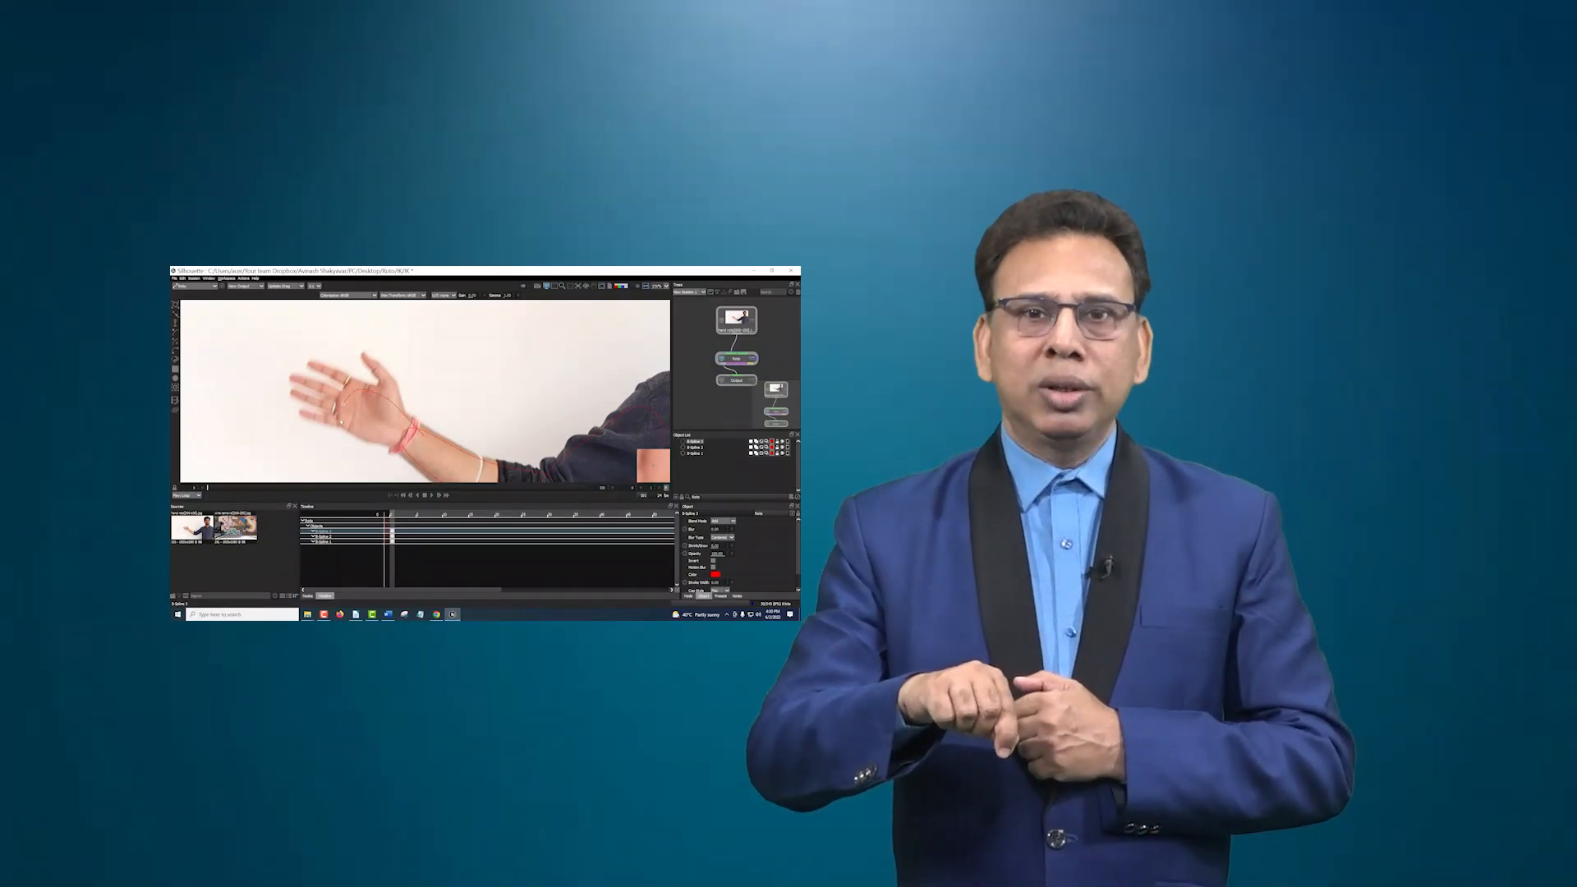
pyautogui.click(342, 422)
pyautogui.click(399, 449)
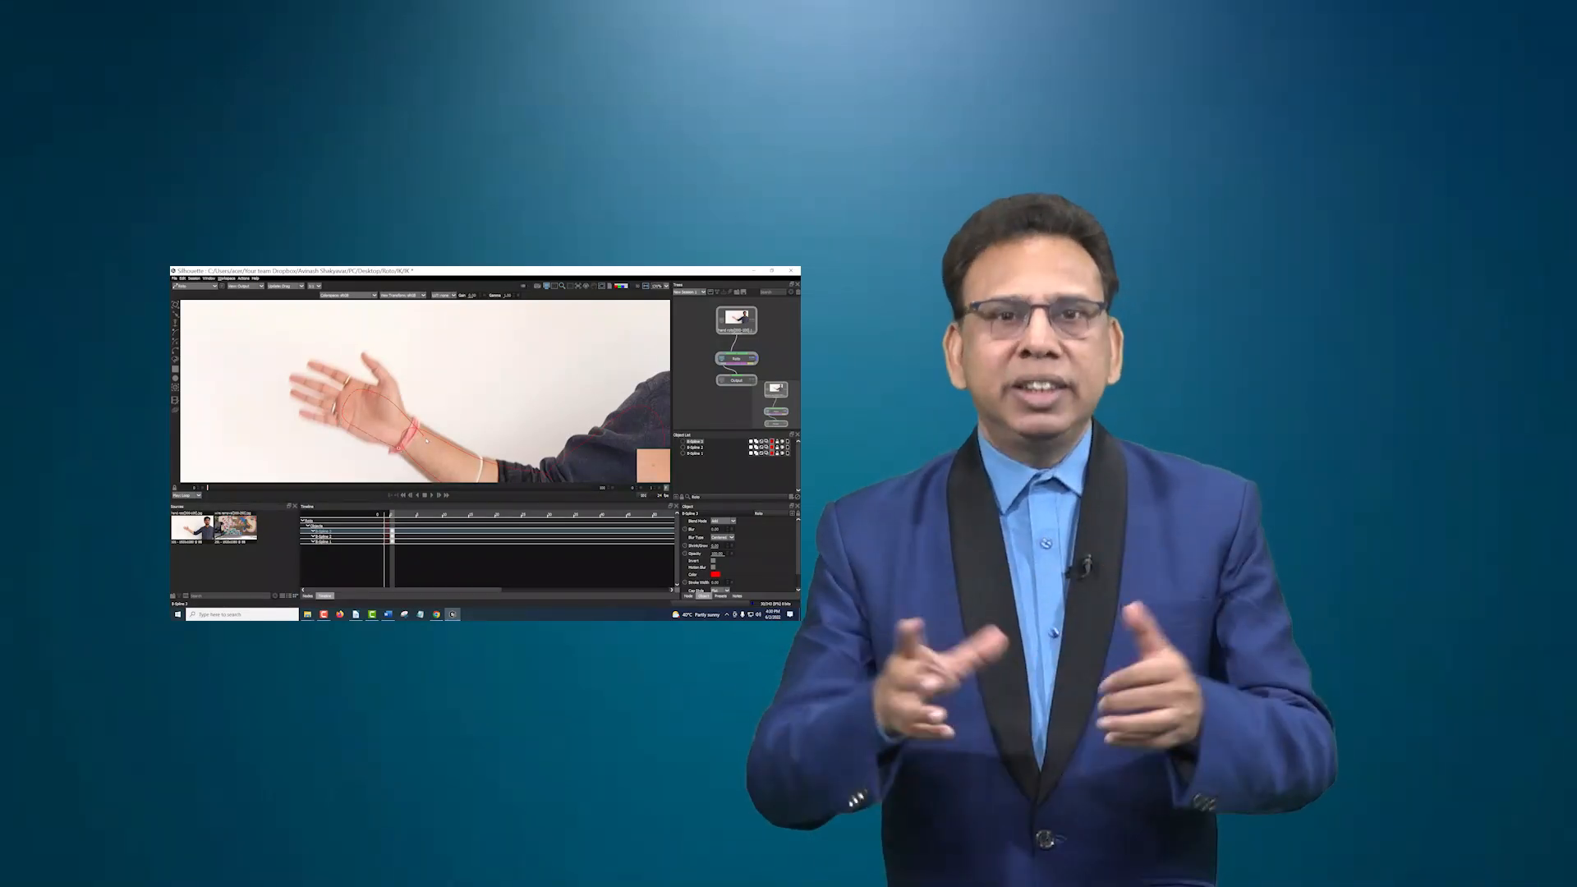
pyautogui.click(414, 455)
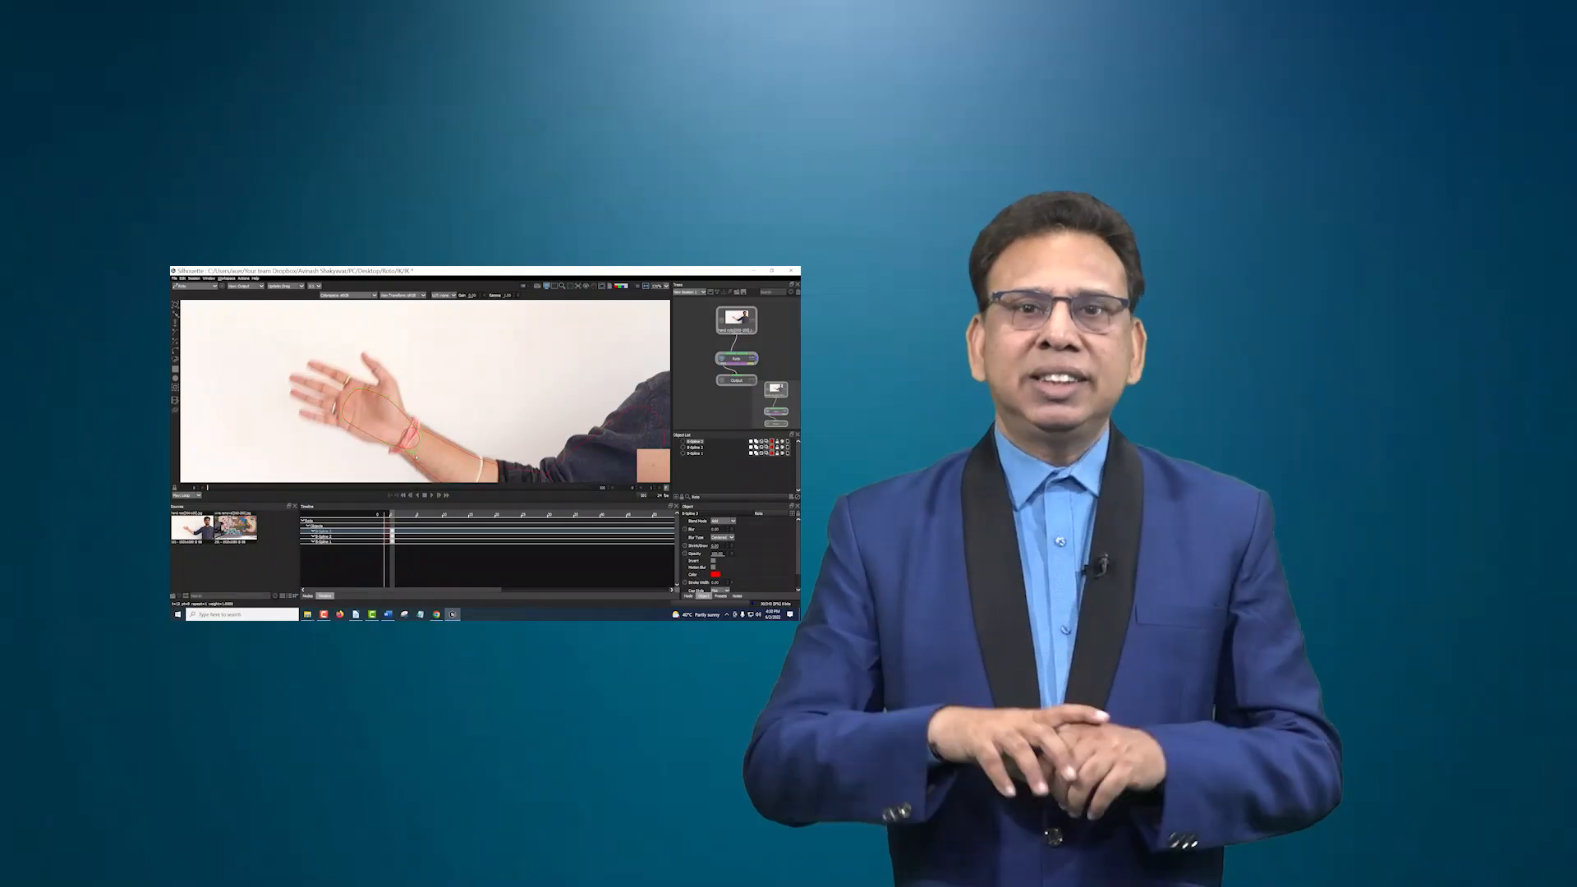
# - Deselect the arm's B-spline shapes and add three new layers to the object list
pyautogui.scroll(-8, 382, 401)
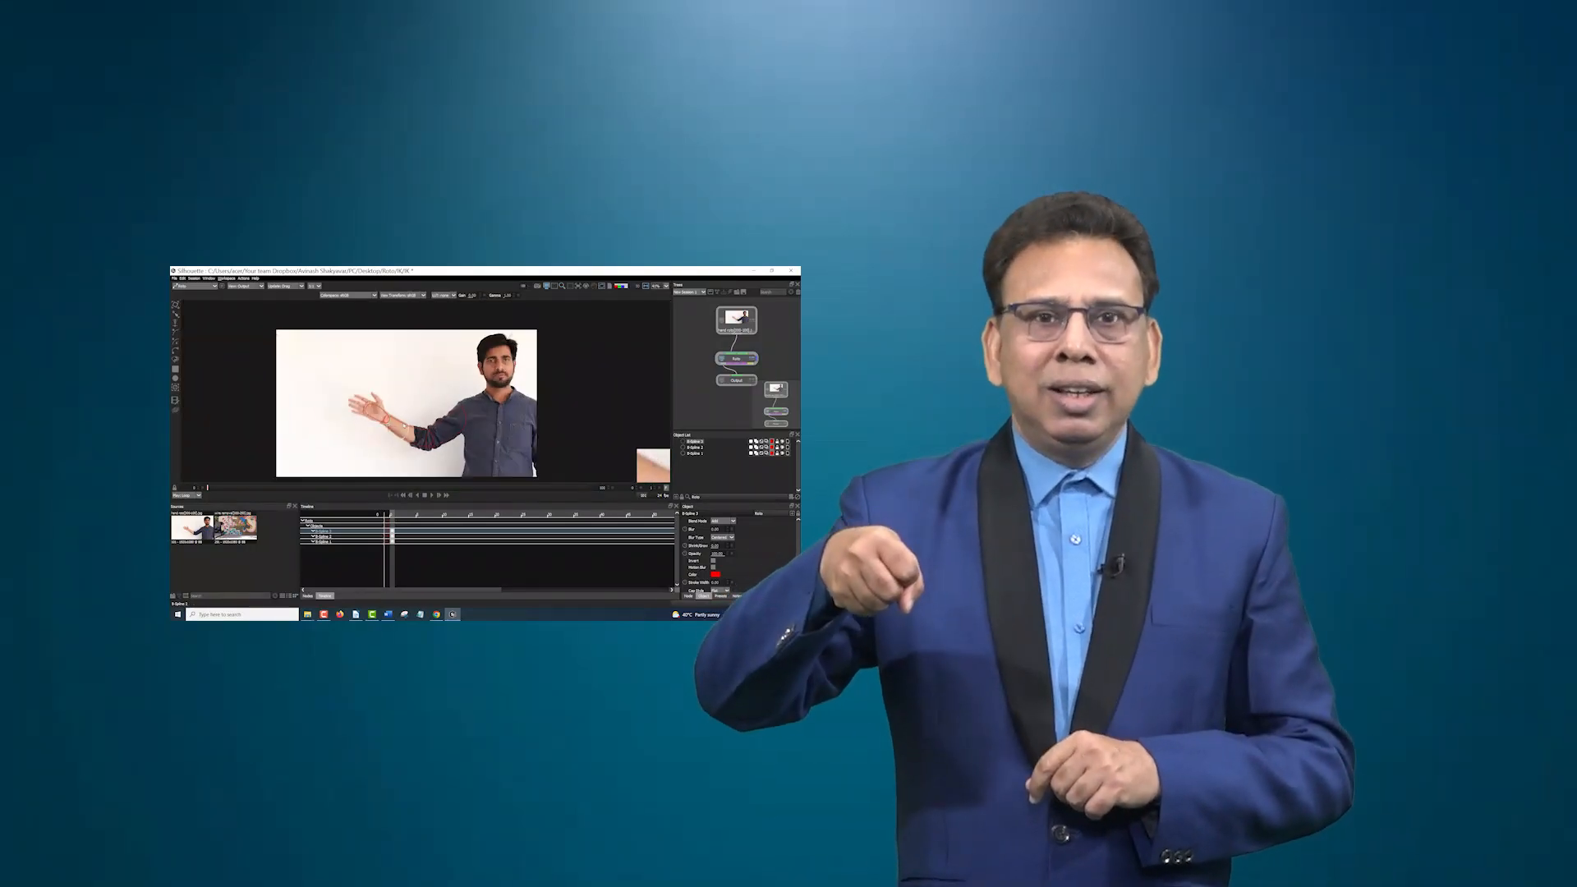
pyautogui.scroll(3, 439, 419)
pyautogui.click(708, 471)
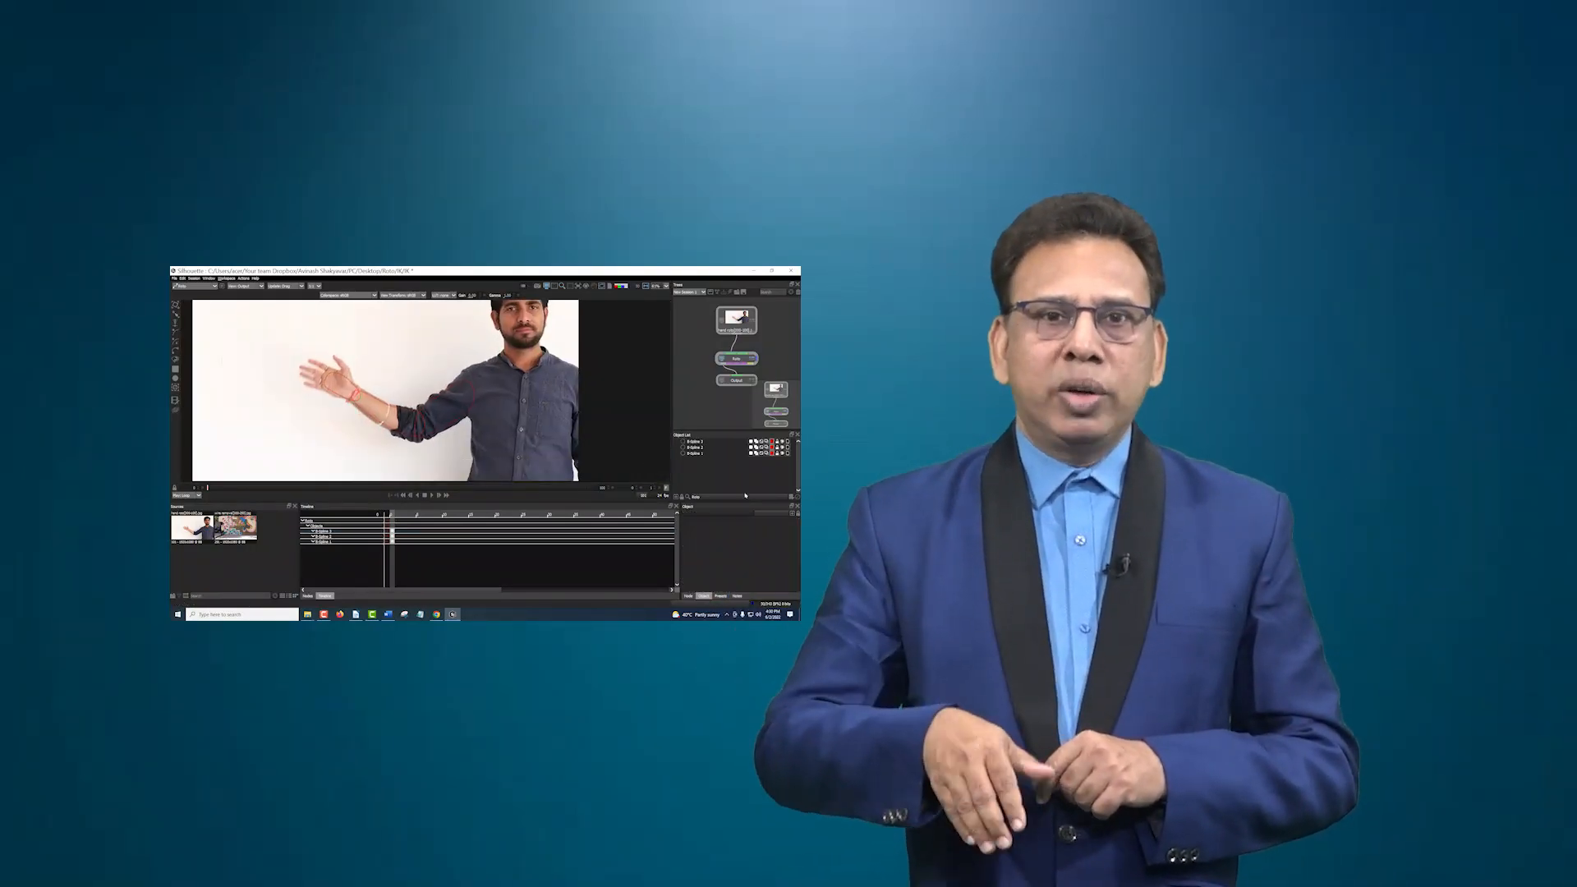
pyautogui.click(790, 498)
pyautogui.click(790, 497)
pyautogui.click(790, 498)
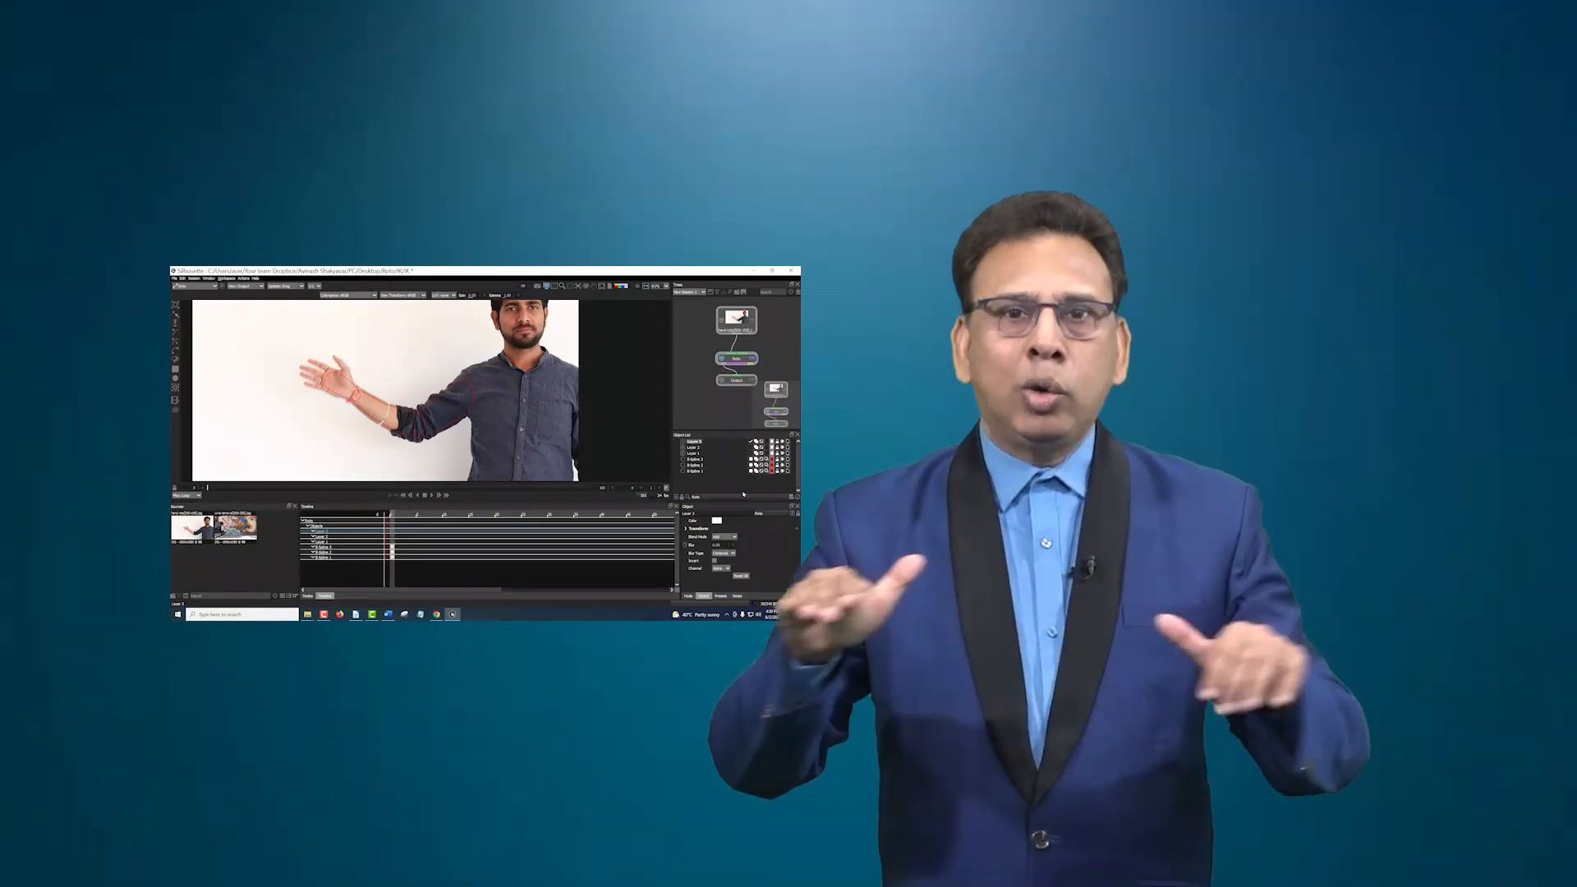
# - Move the arm's first B-spline shape into one of the new layers
pyautogui.click(704, 487)
pyautogui.click(694, 452)
pyautogui.moveTo(696, 471); pyautogui.dragTo(697, 448)
pyautogui.click(697, 472)
pyautogui.click(694, 465)
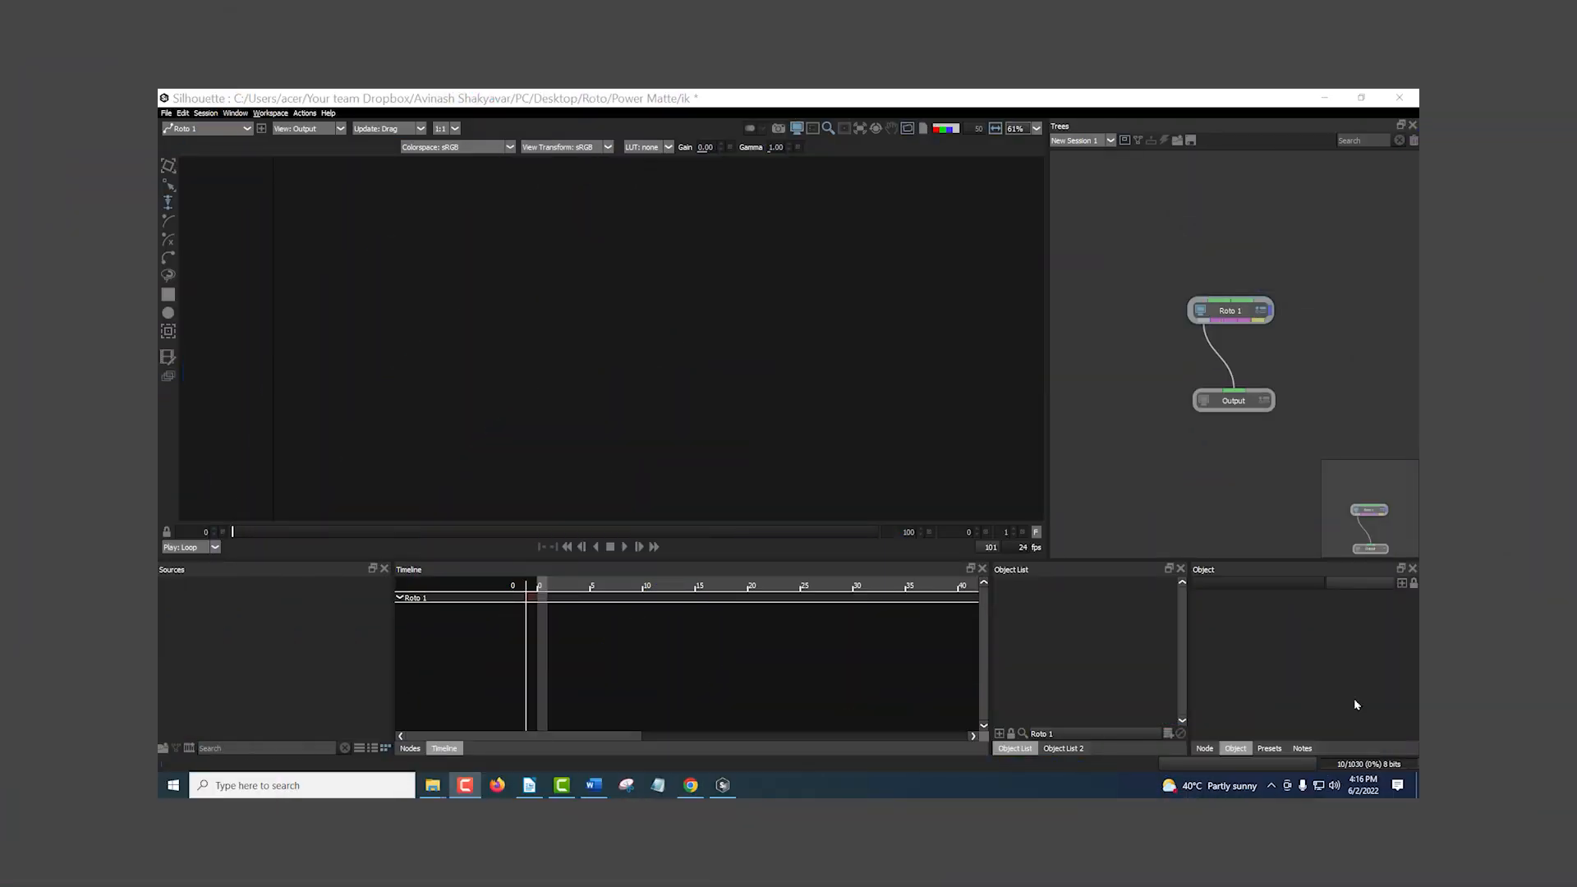
# - Start a new project, discarding the unsaved changes of the current one
pyautogui.click(167, 114)
pyautogui.click(182, 125)
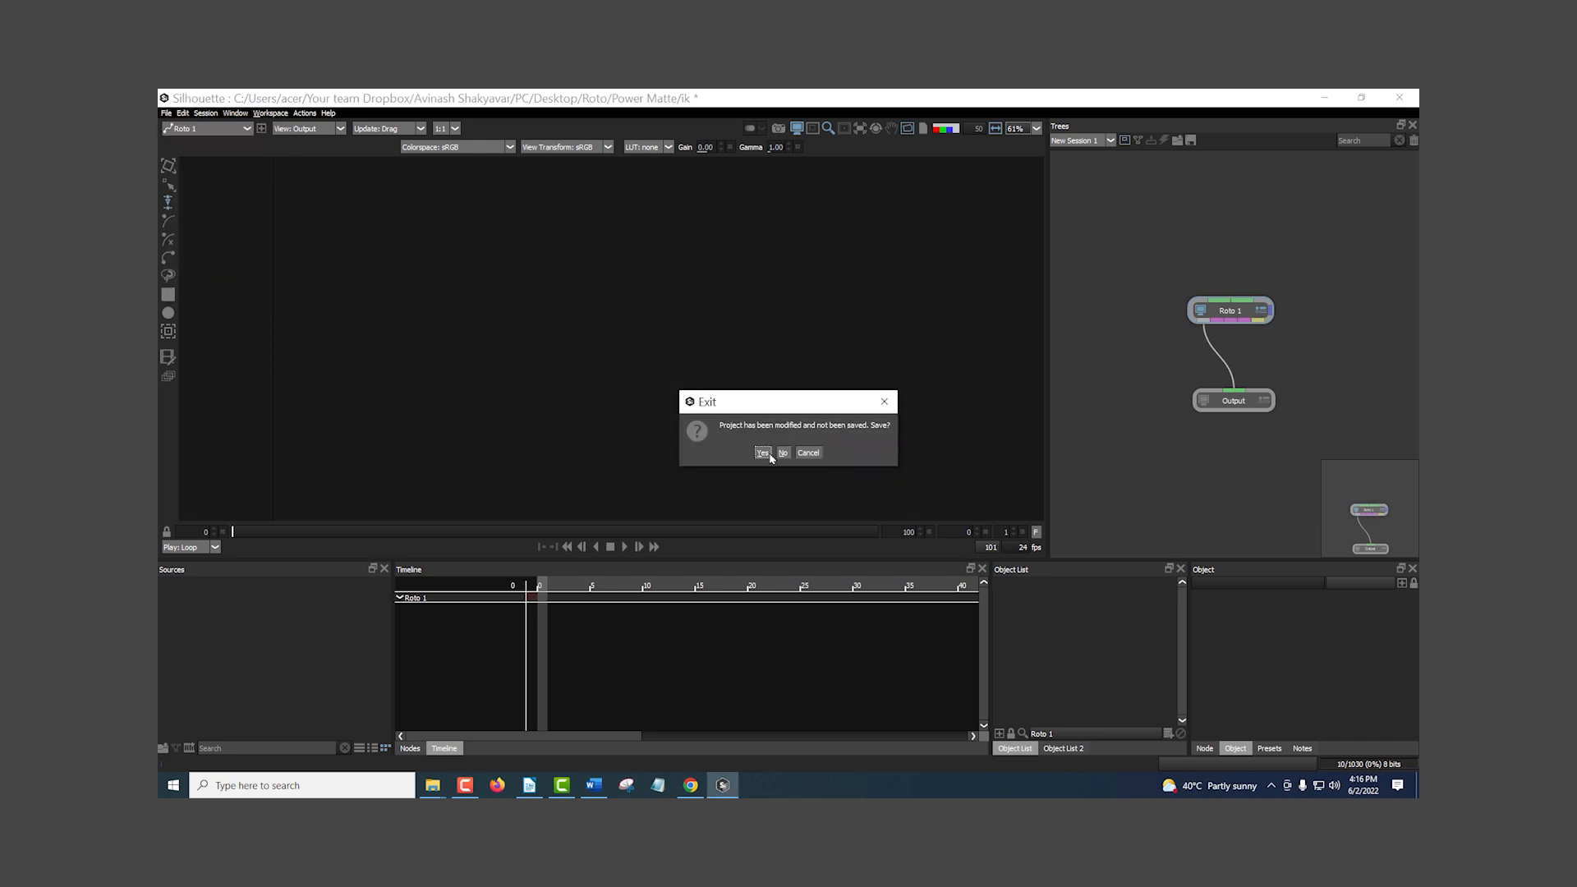
pyautogui.click(780, 452)
# - Create a folder named IK inside the Desktop's Roto folder and choose it as the project folder
pyautogui.click(959, 304)
pyautogui.hotkey('alt', 'Up')
pyautogui.hotkey('ctrl', 'shift', 'n')
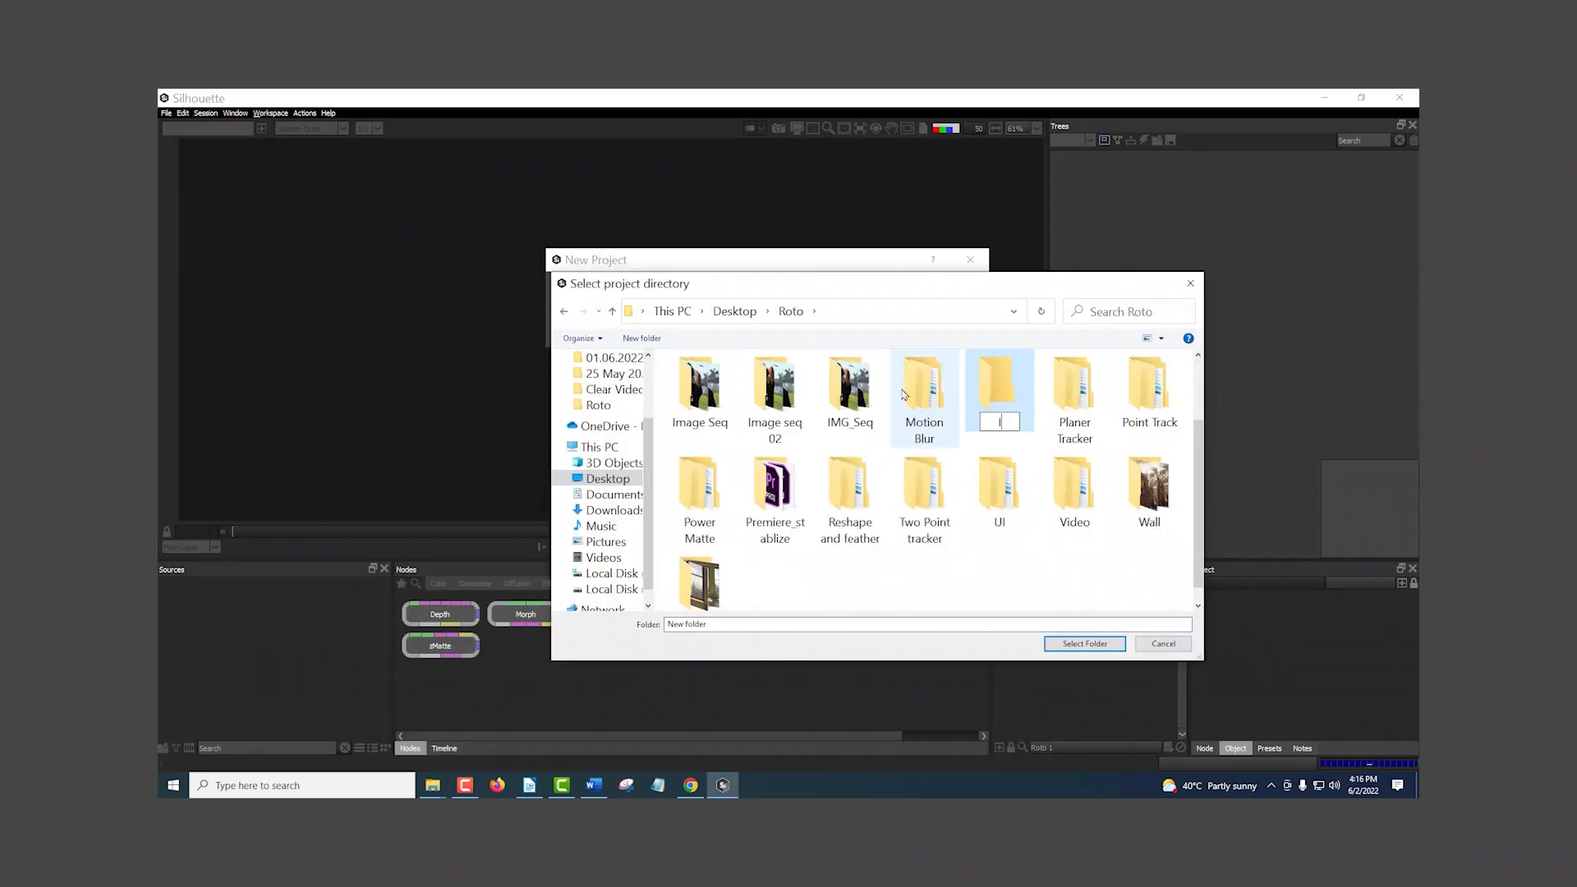
pyautogui.press('Return')
pyautogui.press('Return')
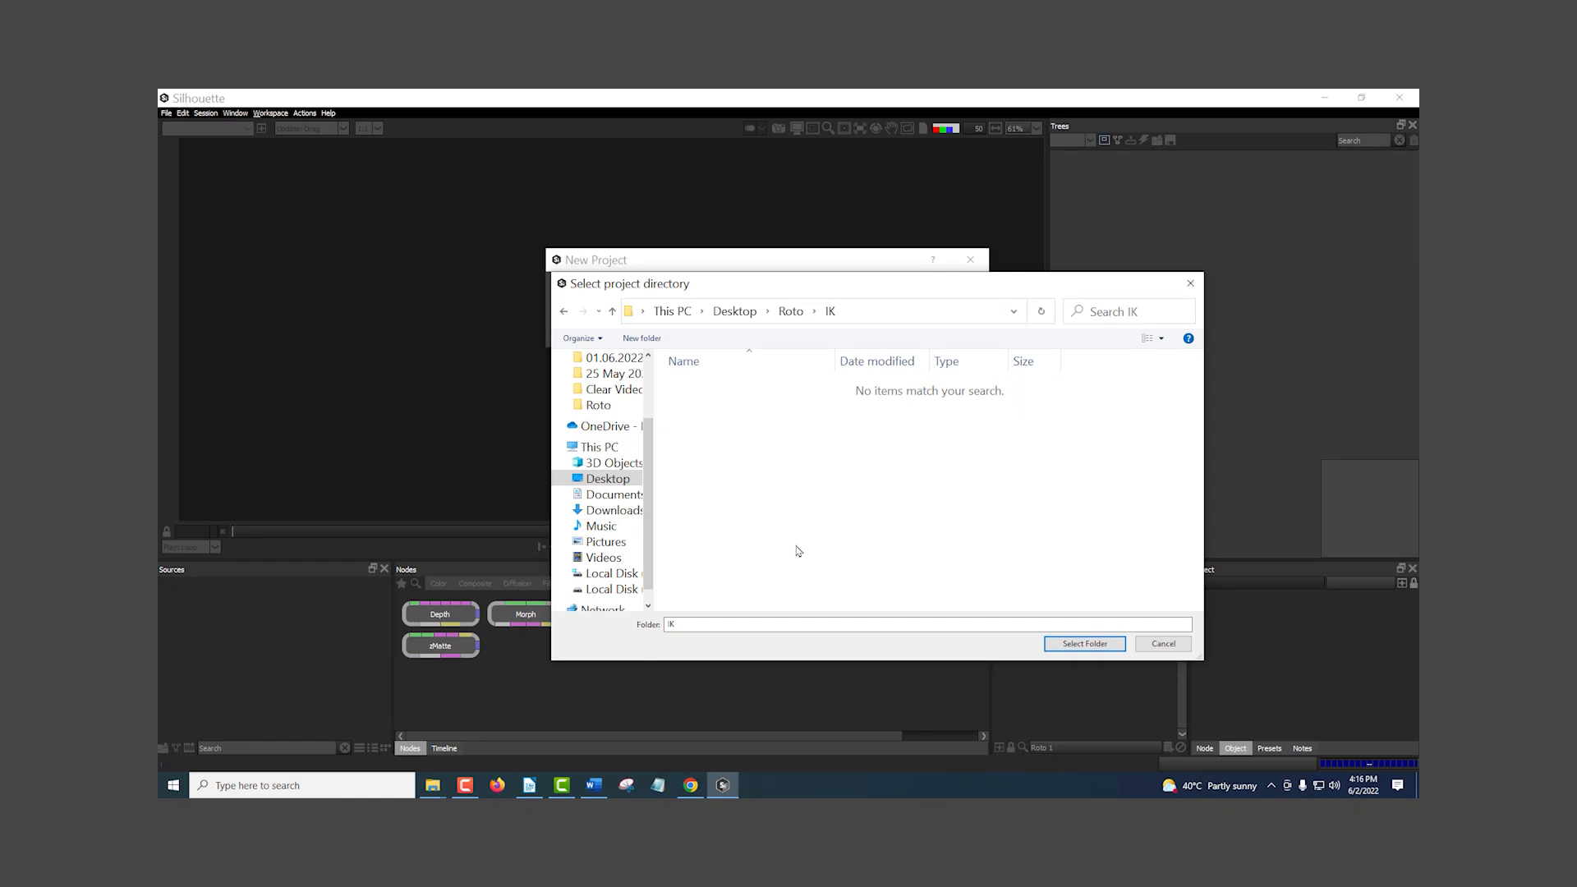
pyautogui.click(1084, 643)
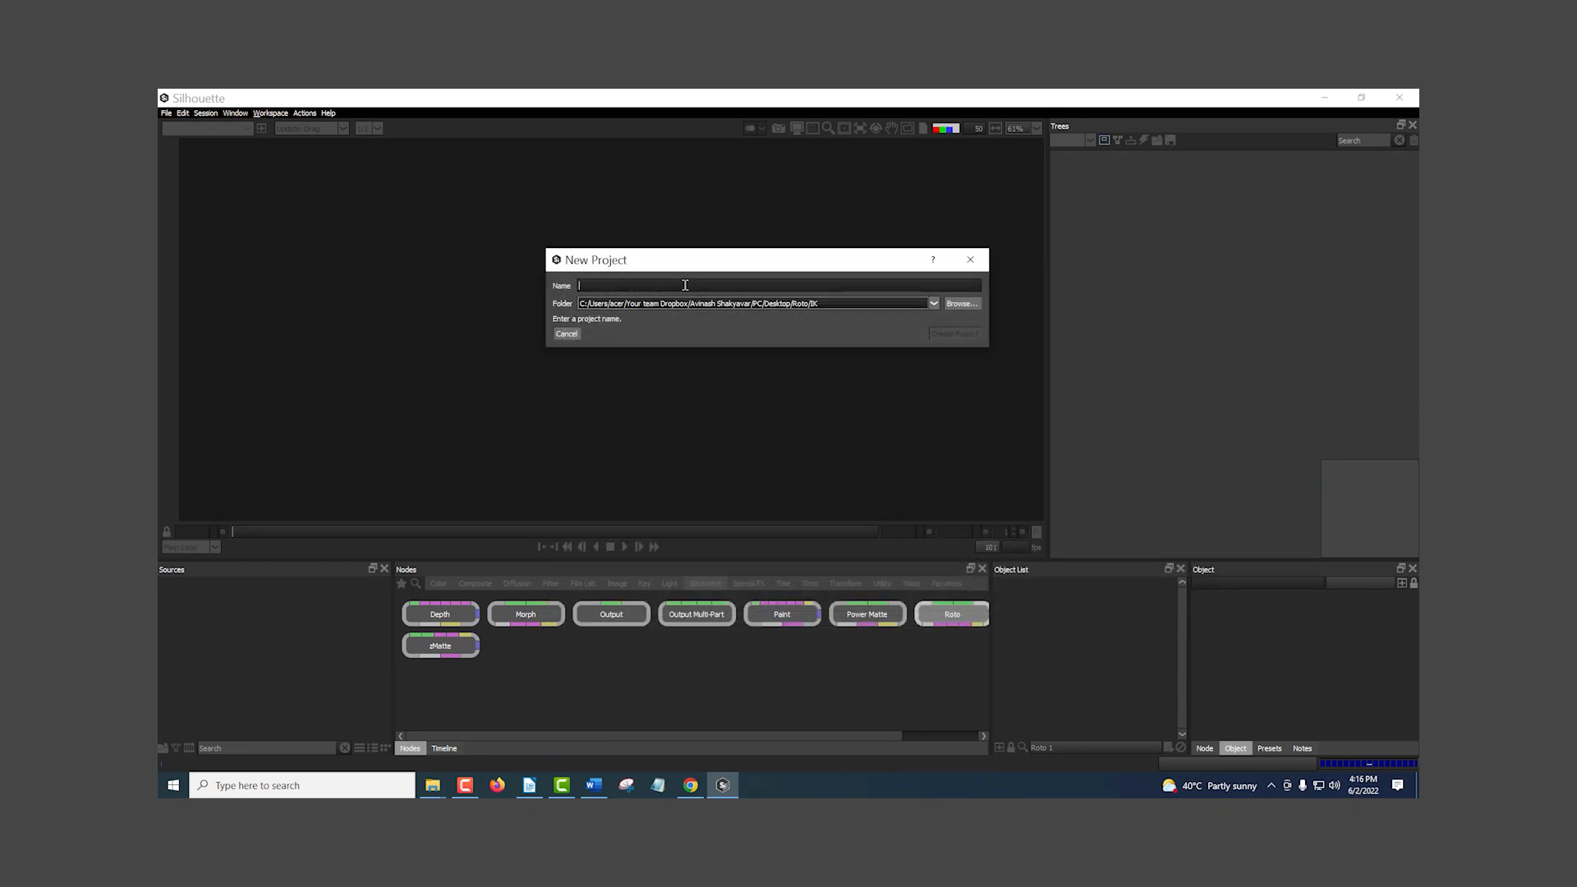
# - Name the project IK and create it
pyautogui.click(685, 285)
pyautogui.write('IK')
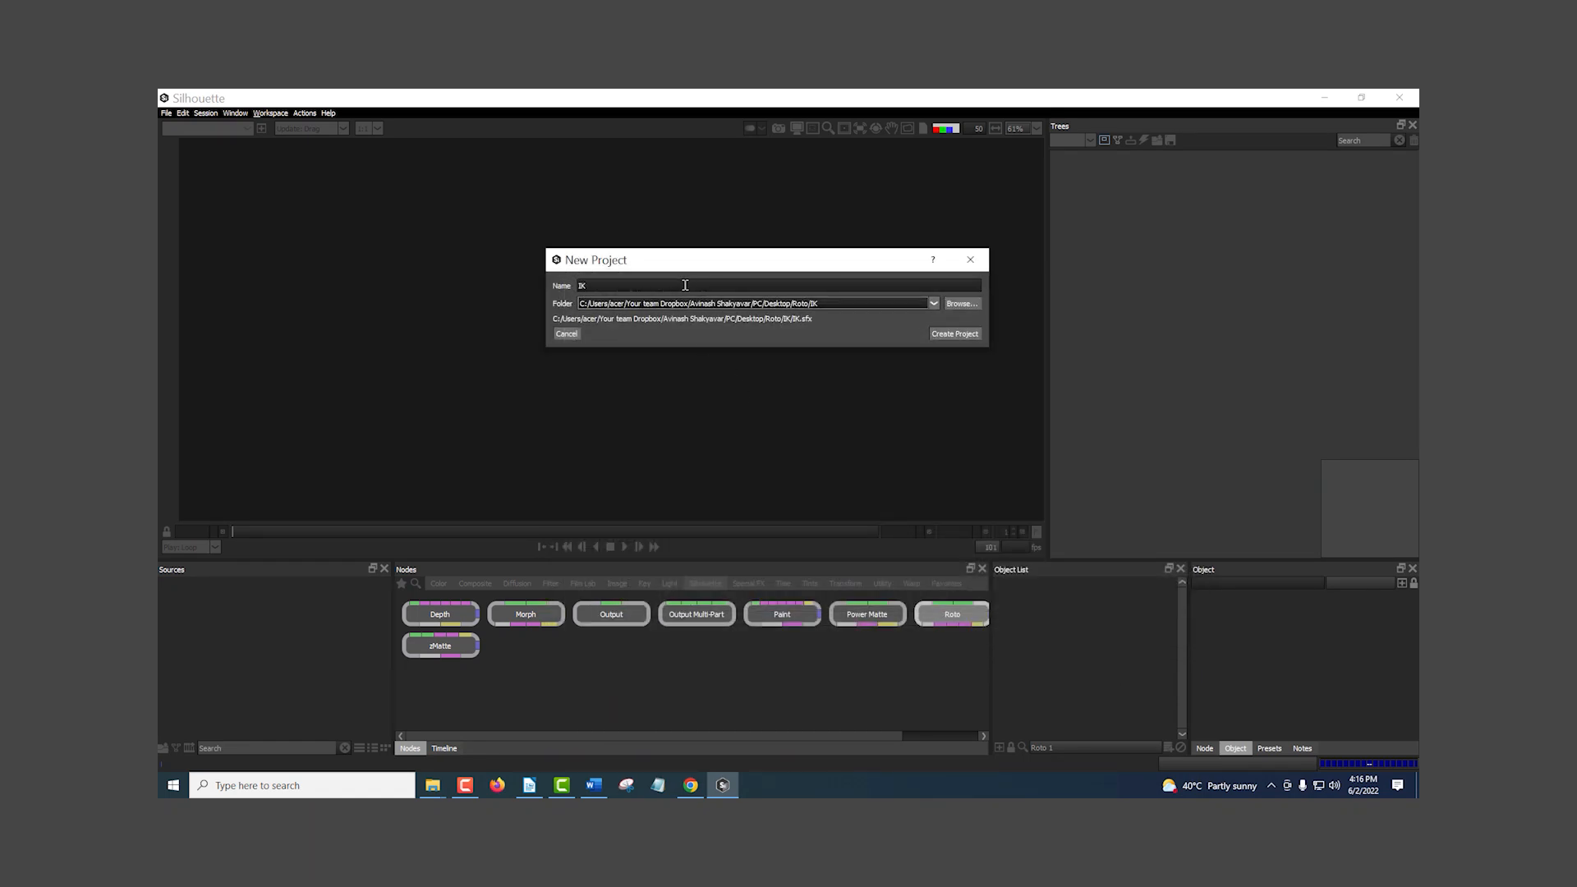
pyautogui.press('Return')
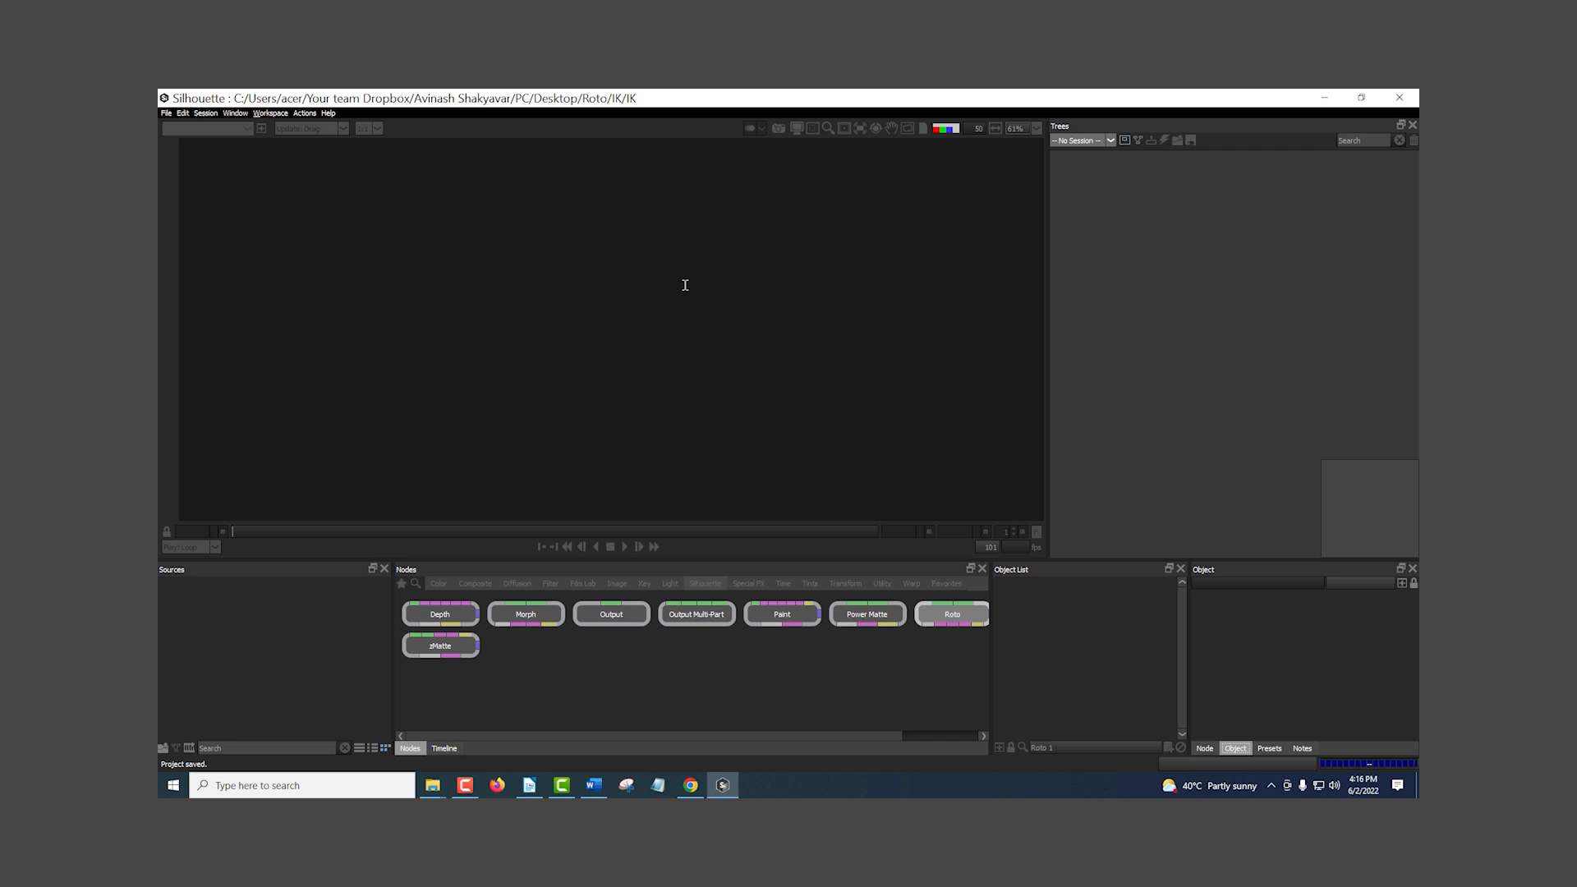
# - Import the wire removal[000-250].jpg image sequence from the Rig removal folder and show it in the viewer
pyautogui.doubleClick(229, 649)
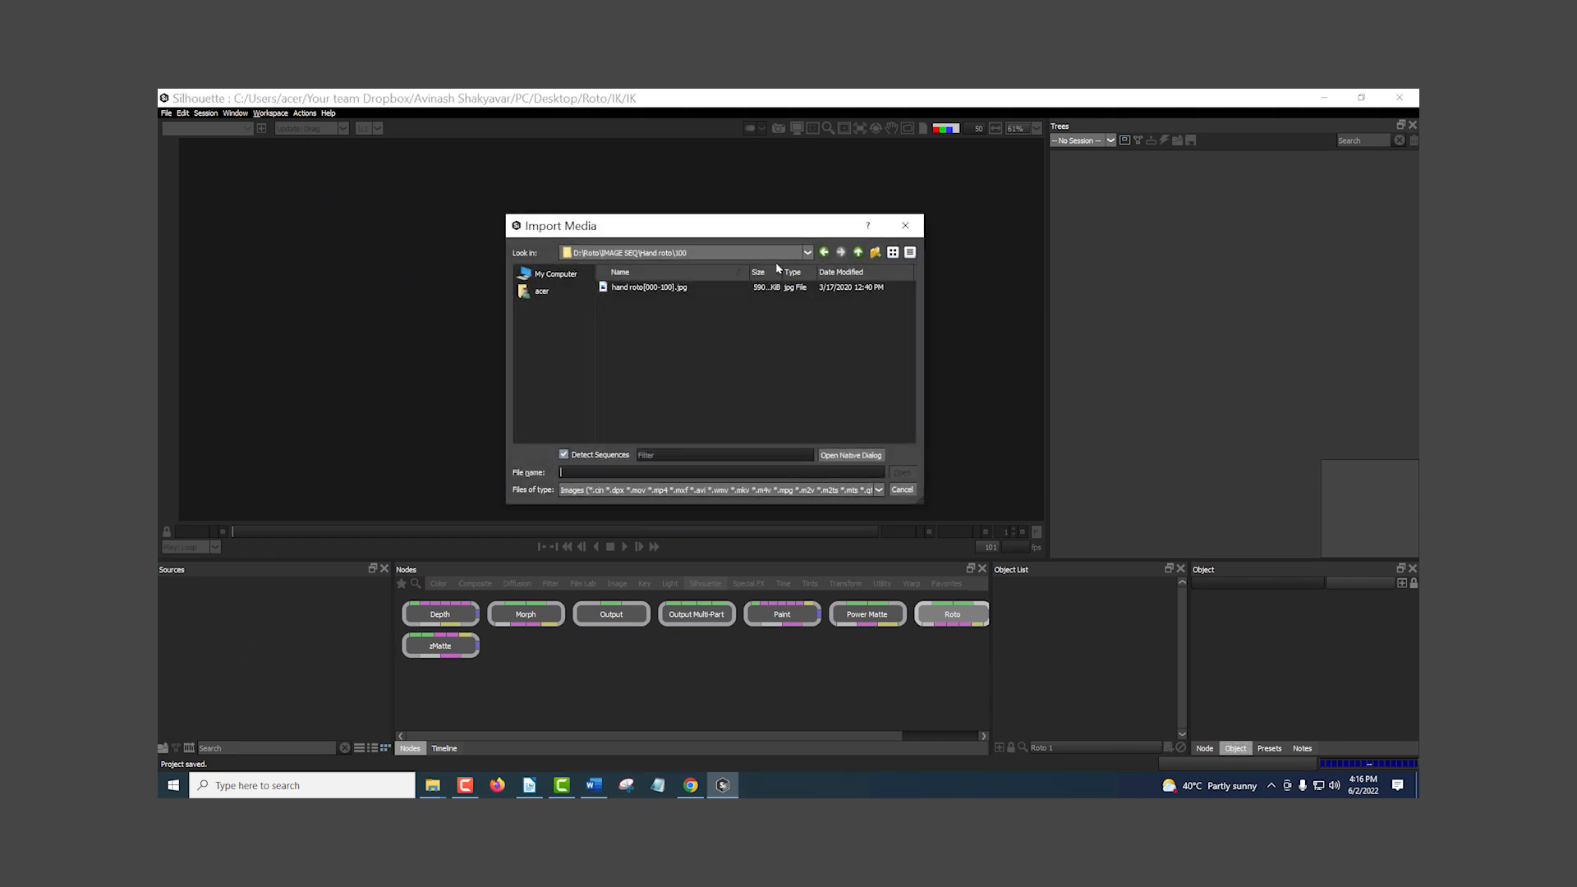
pyautogui.click(858, 253)
pyautogui.click(857, 253)
pyautogui.doubleClick(637, 392)
pyautogui.click(657, 299)
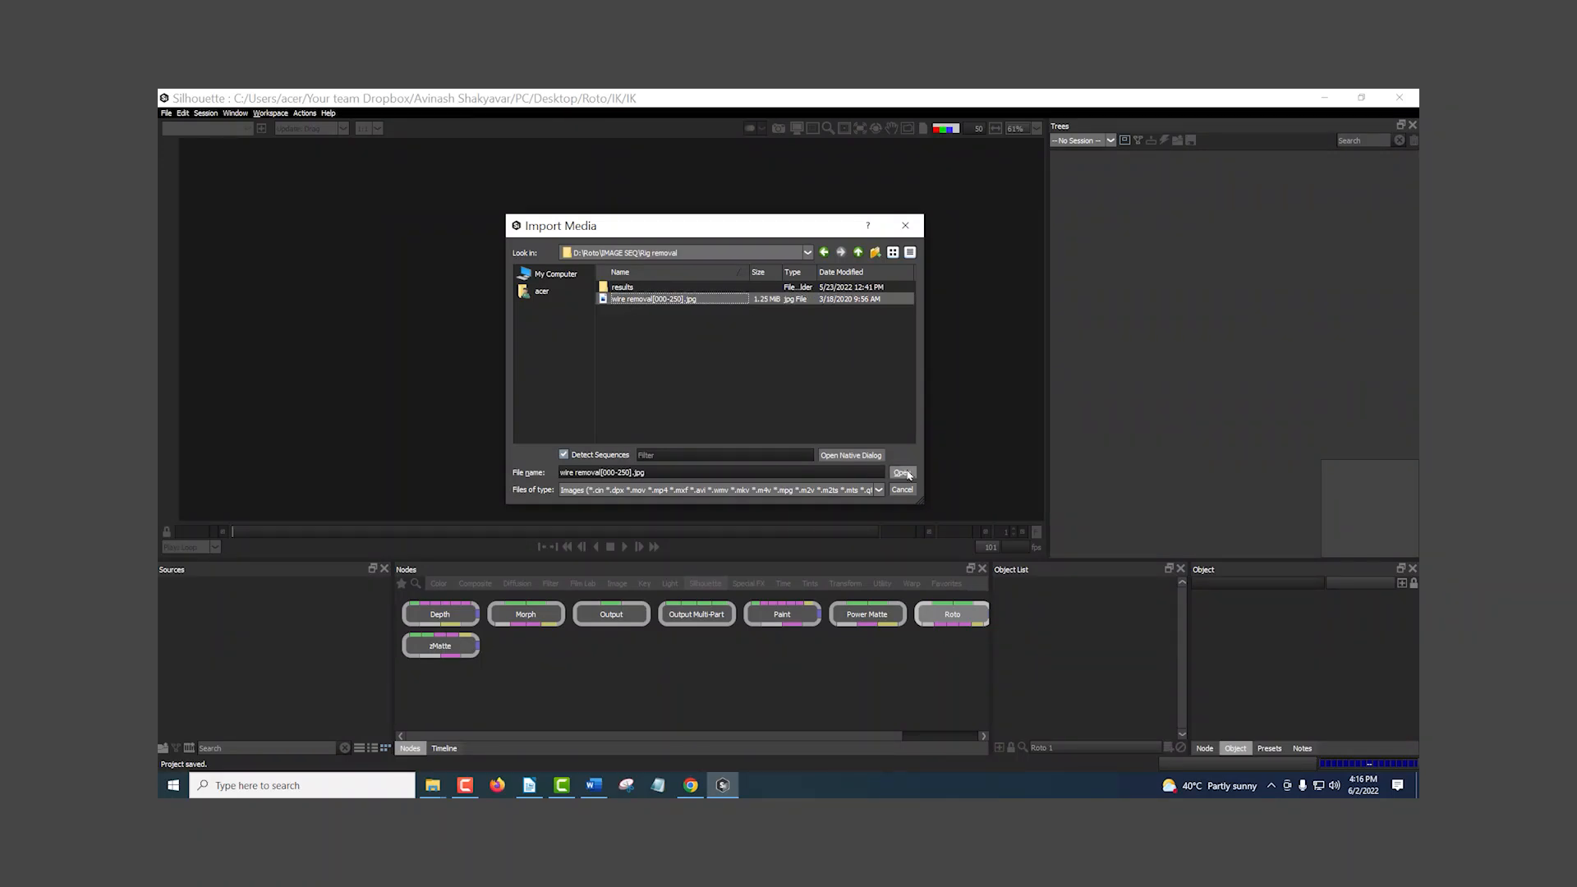
pyautogui.click(901, 472)
pyautogui.click(184, 617)
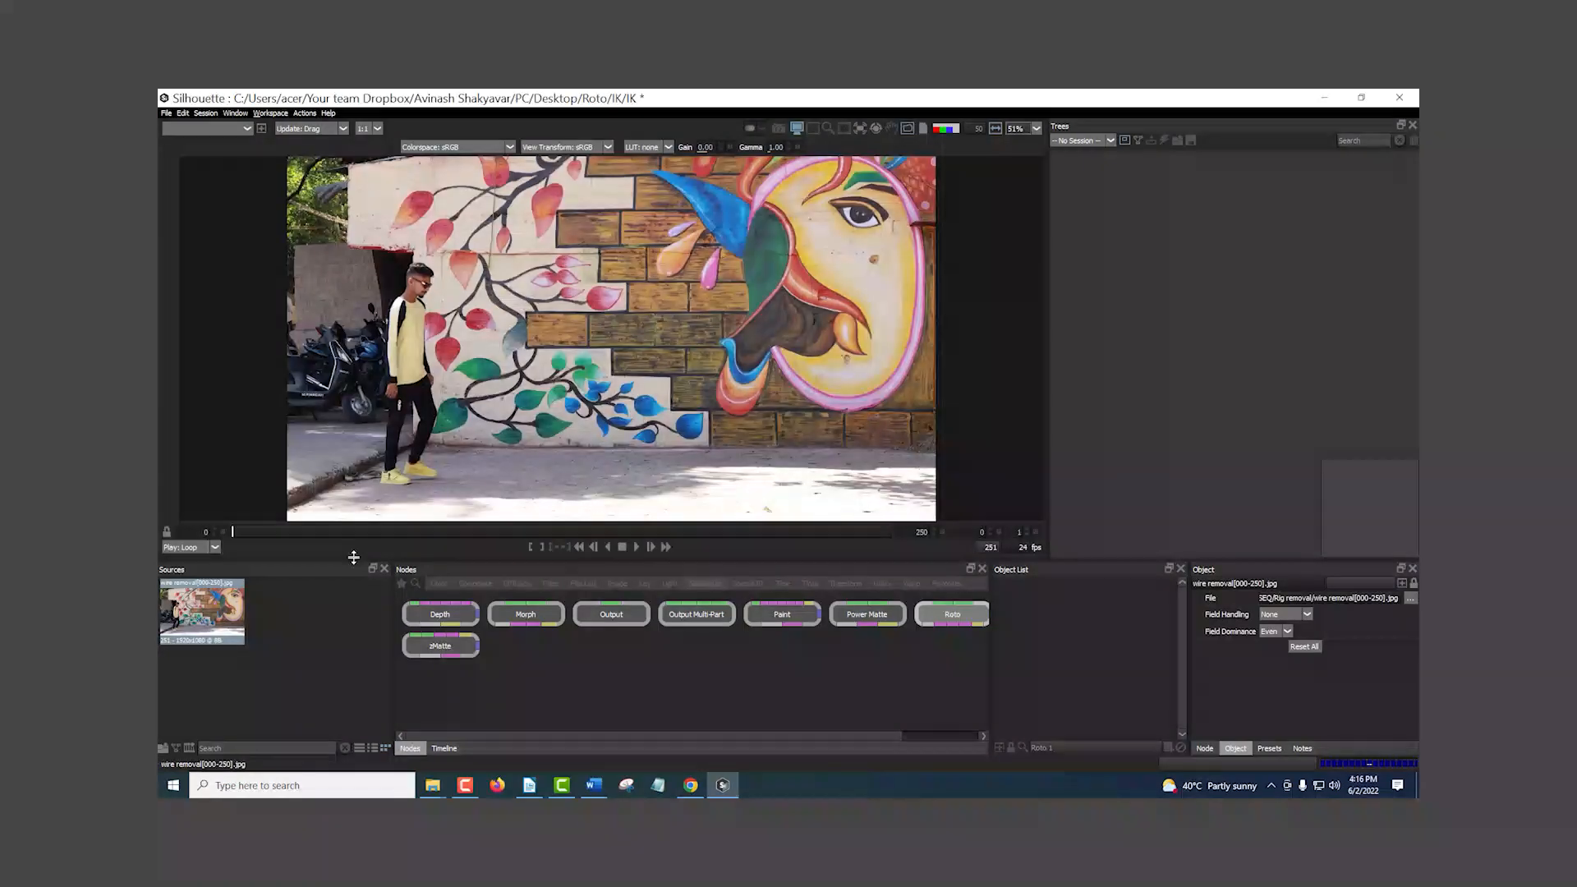
# - Create a session named IK for the imported clip, with the HDTV 1080 24 format and a 50-frame duration
pyautogui.moveTo(289, 533); pyautogui.dragTo(230, 530)
pyautogui.click(207, 664)
pyautogui.click(199, 630)
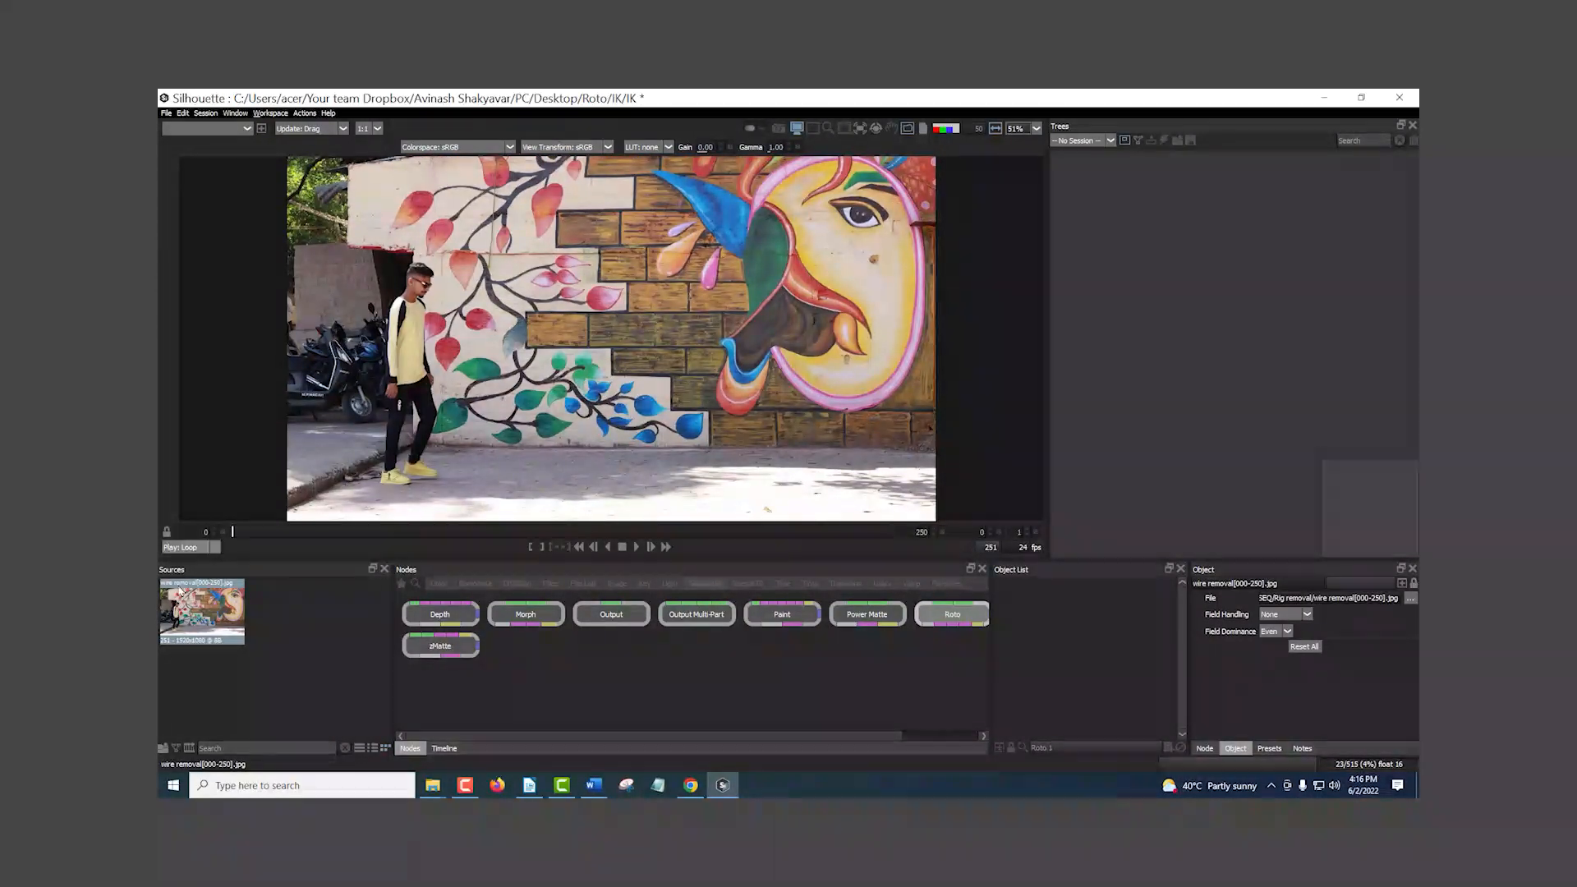
pyautogui.click(204, 115)
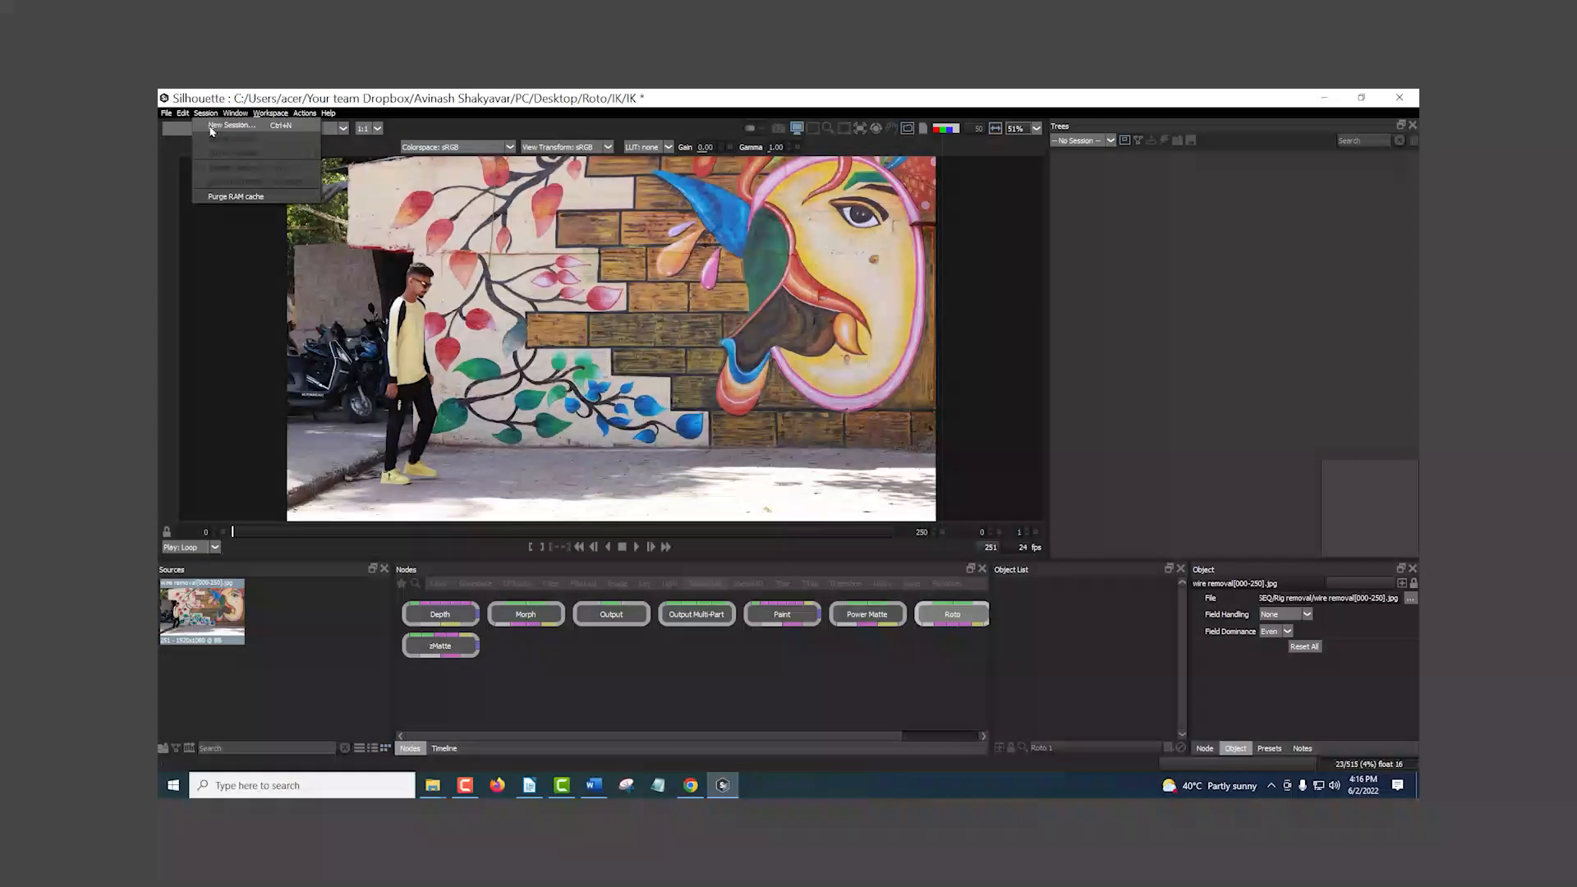
pyautogui.click(215, 128)
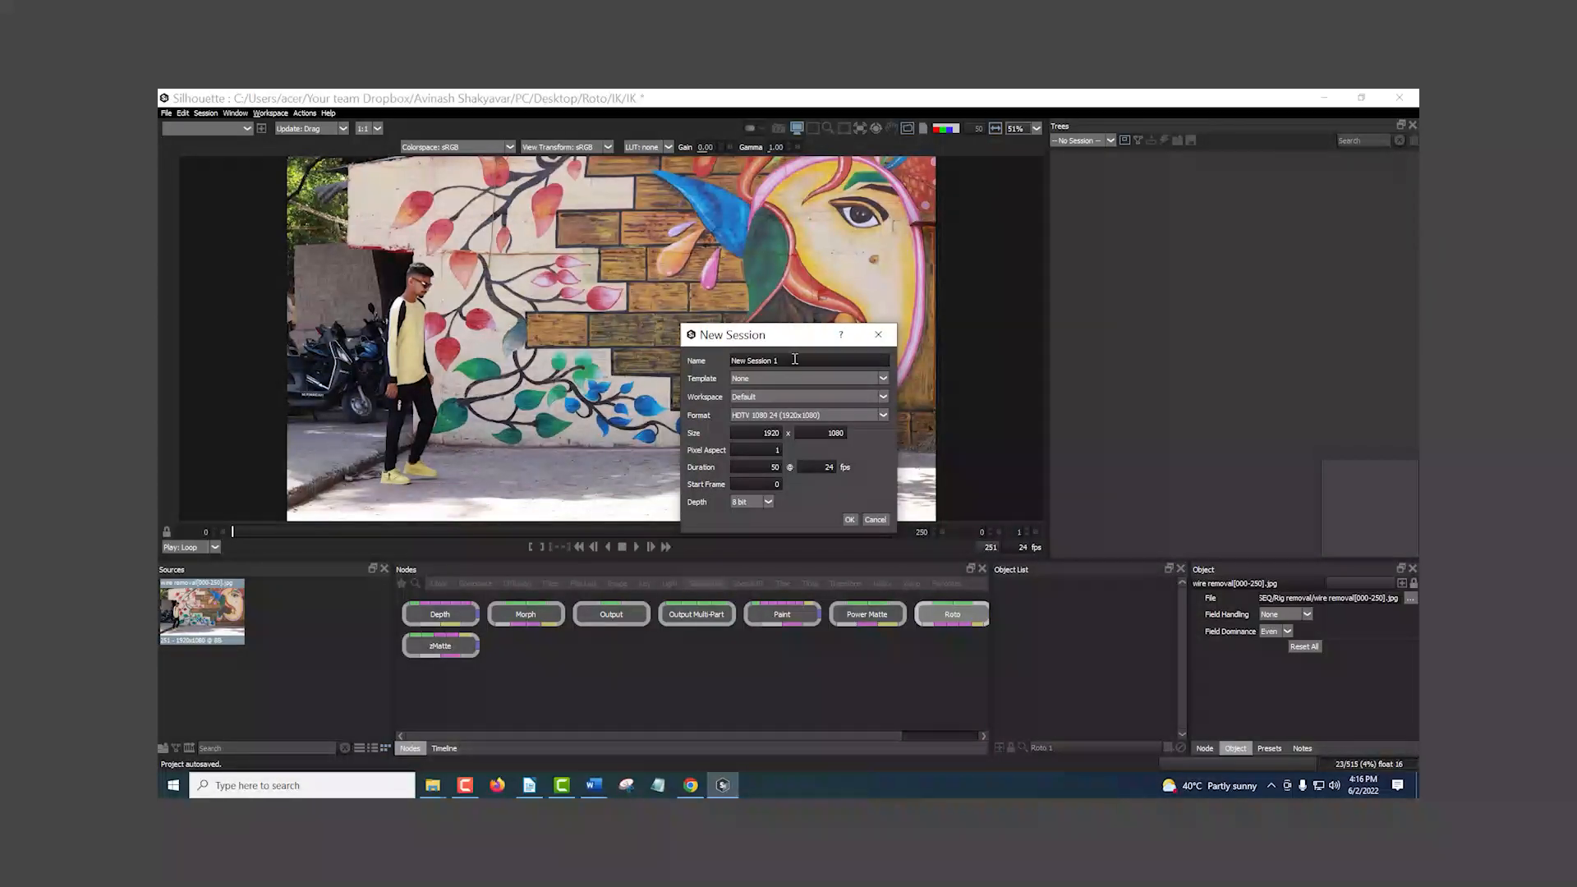
pyautogui.click(850, 520)
# - Examine how the walking man's thighs, shins and shoes move across the frames of the clip
pyautogui.scroll(4, 476, 395)
pyautogui.moveTo(266, 533); pyautogui.dragTo(792, 533)
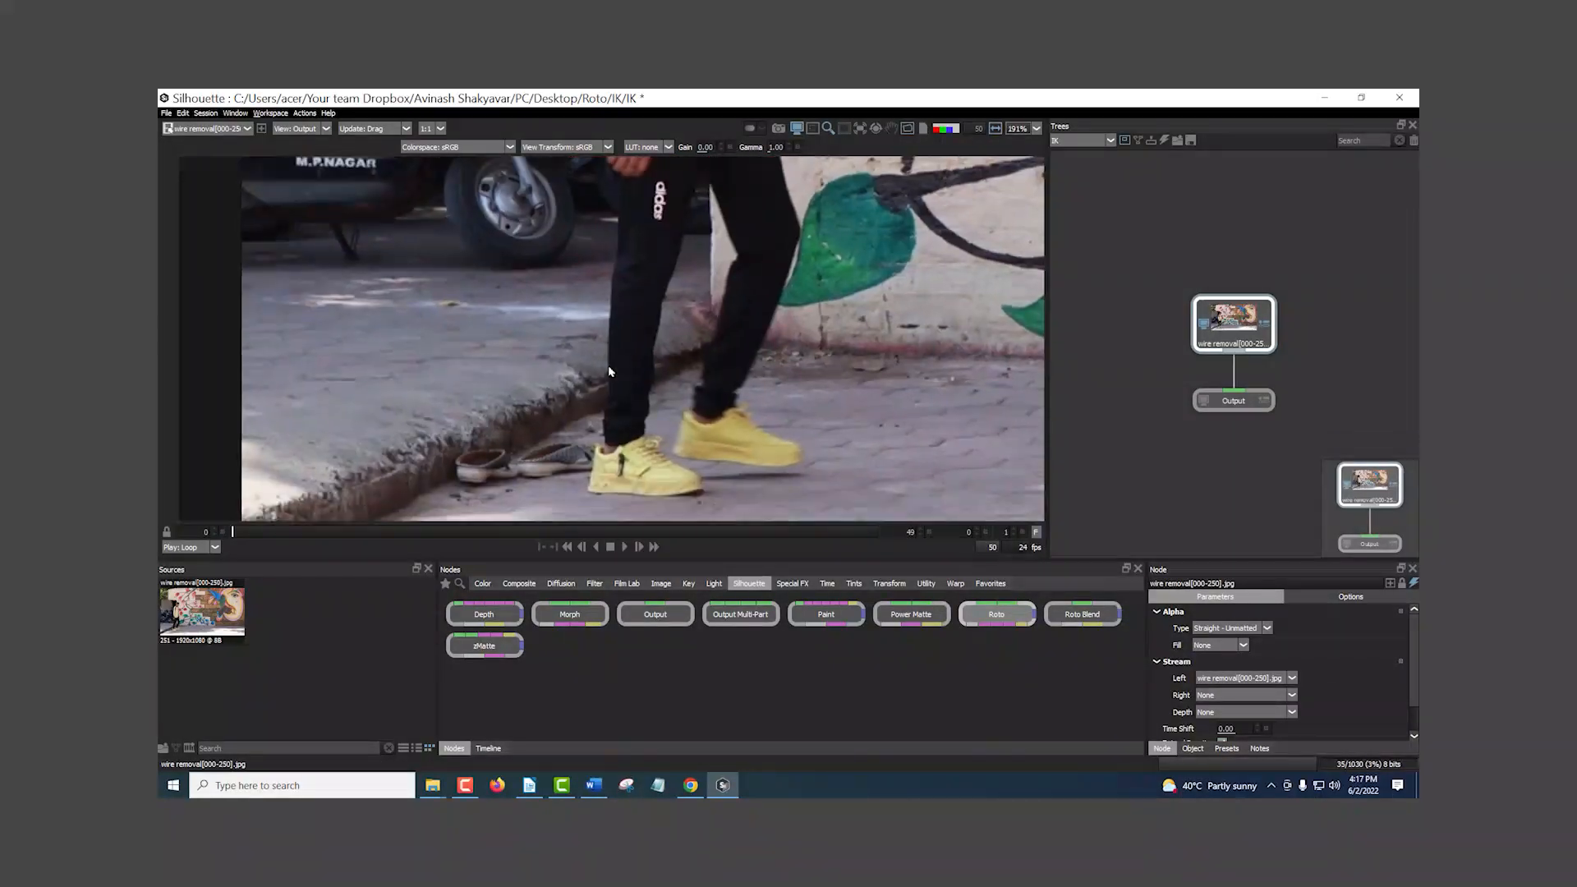
pyautogui.moveTo(608, 370); pyautogui.dragTo(570, 393)
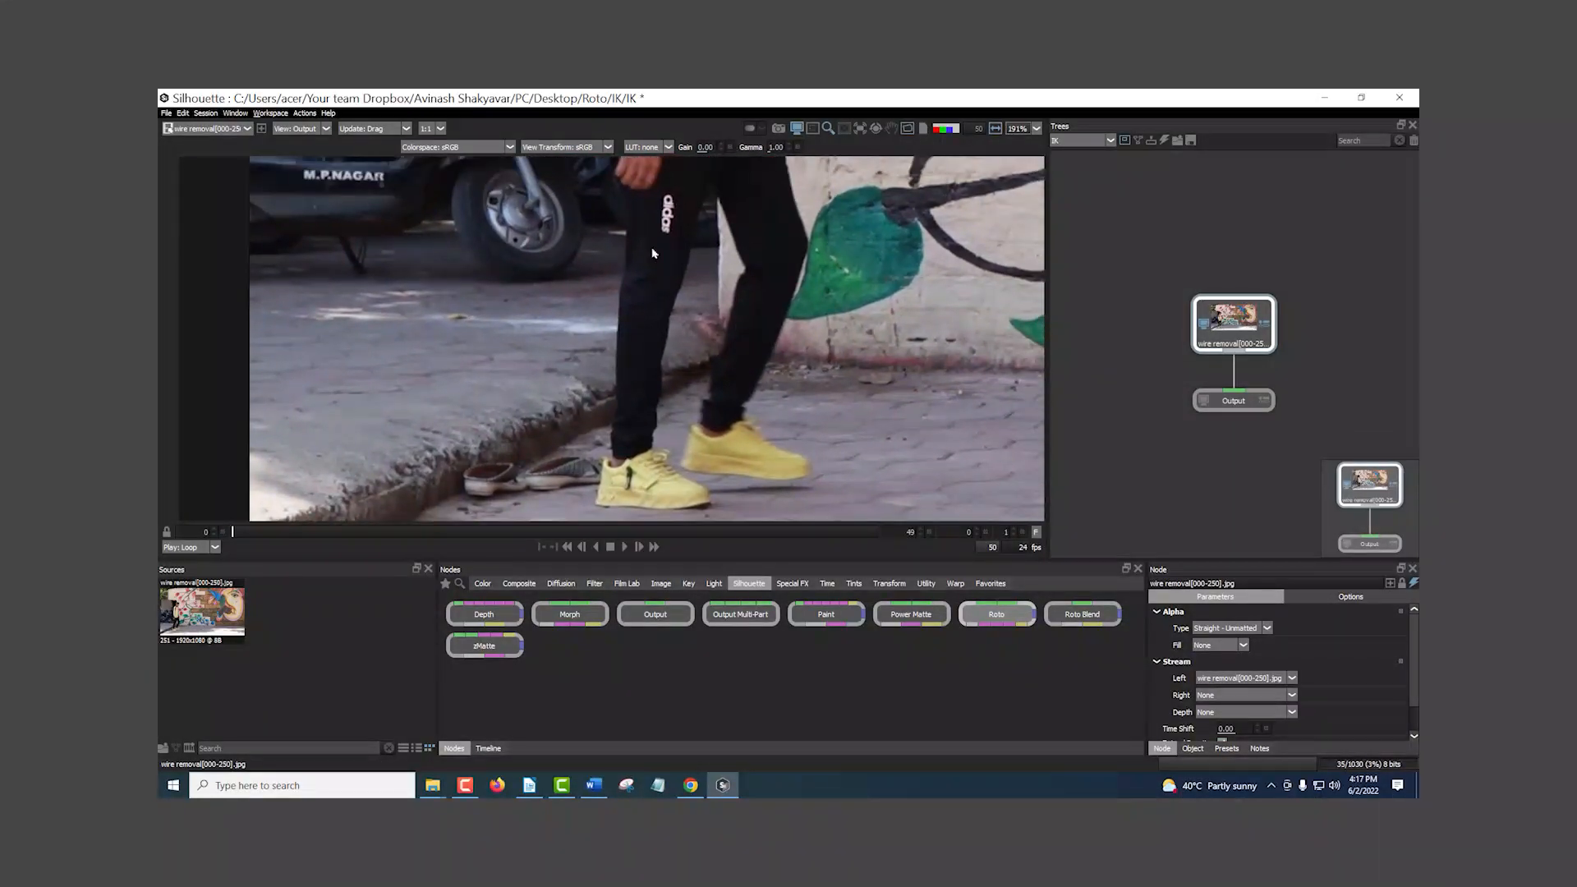
pyautogui.scroll(-2, 651, 334)
pyautogui.moveTo(690, 305); pyautogui.dragTo(620, 363)
pyautogui.scroll(-1, 627, 328)
pyautogui.moveTo(235, 533); pyautogui.dragTo(403, 533)
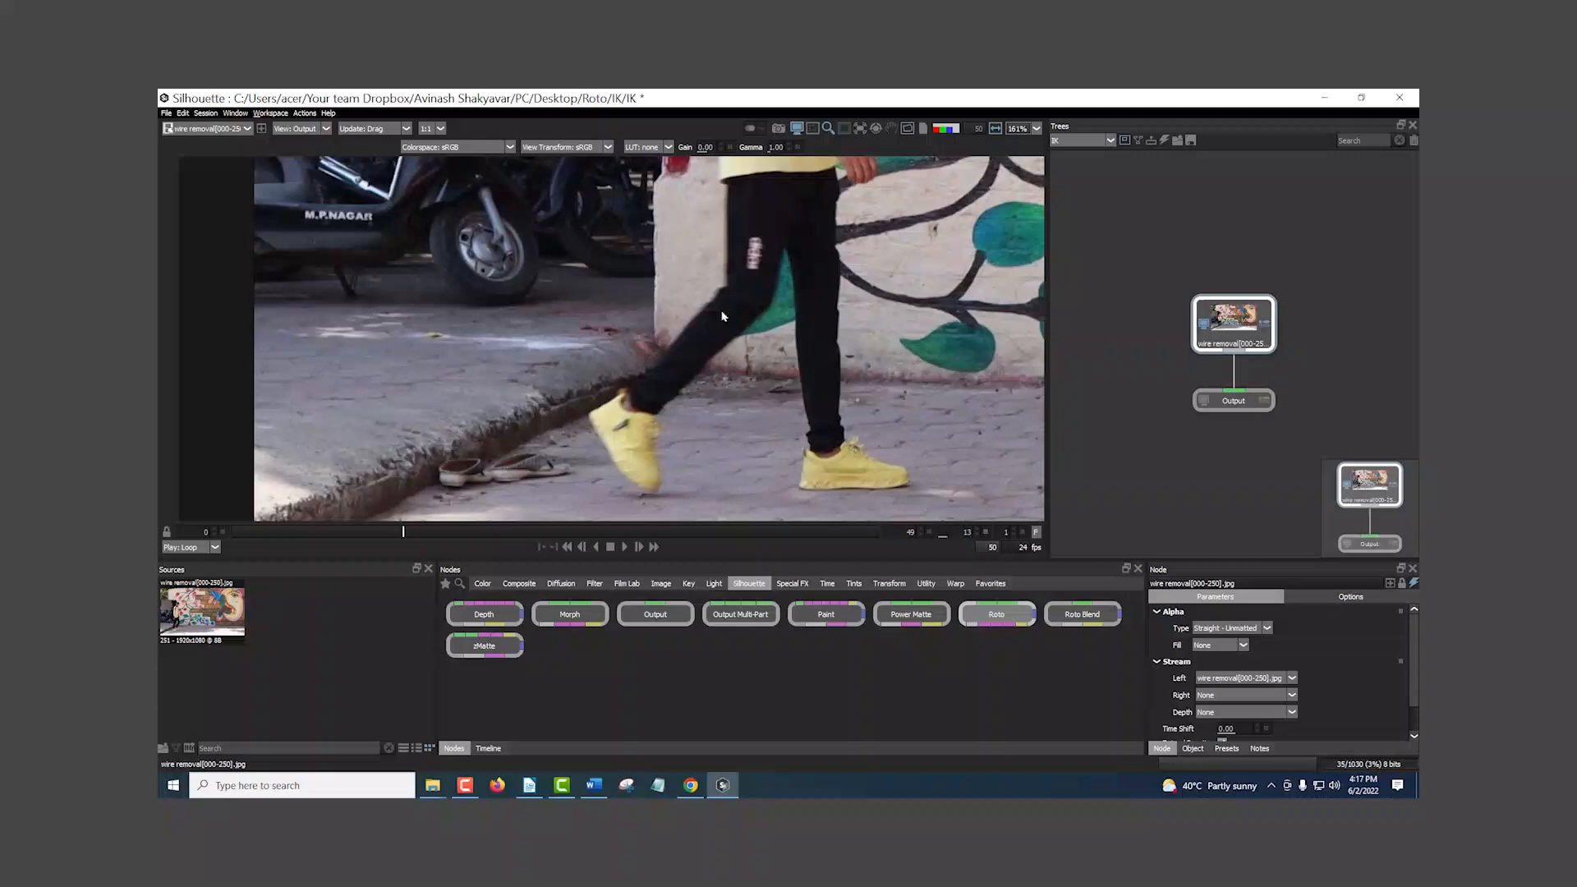
pyautogui.moveTo(739, 299); pyautogui.dragTo(740, 339)
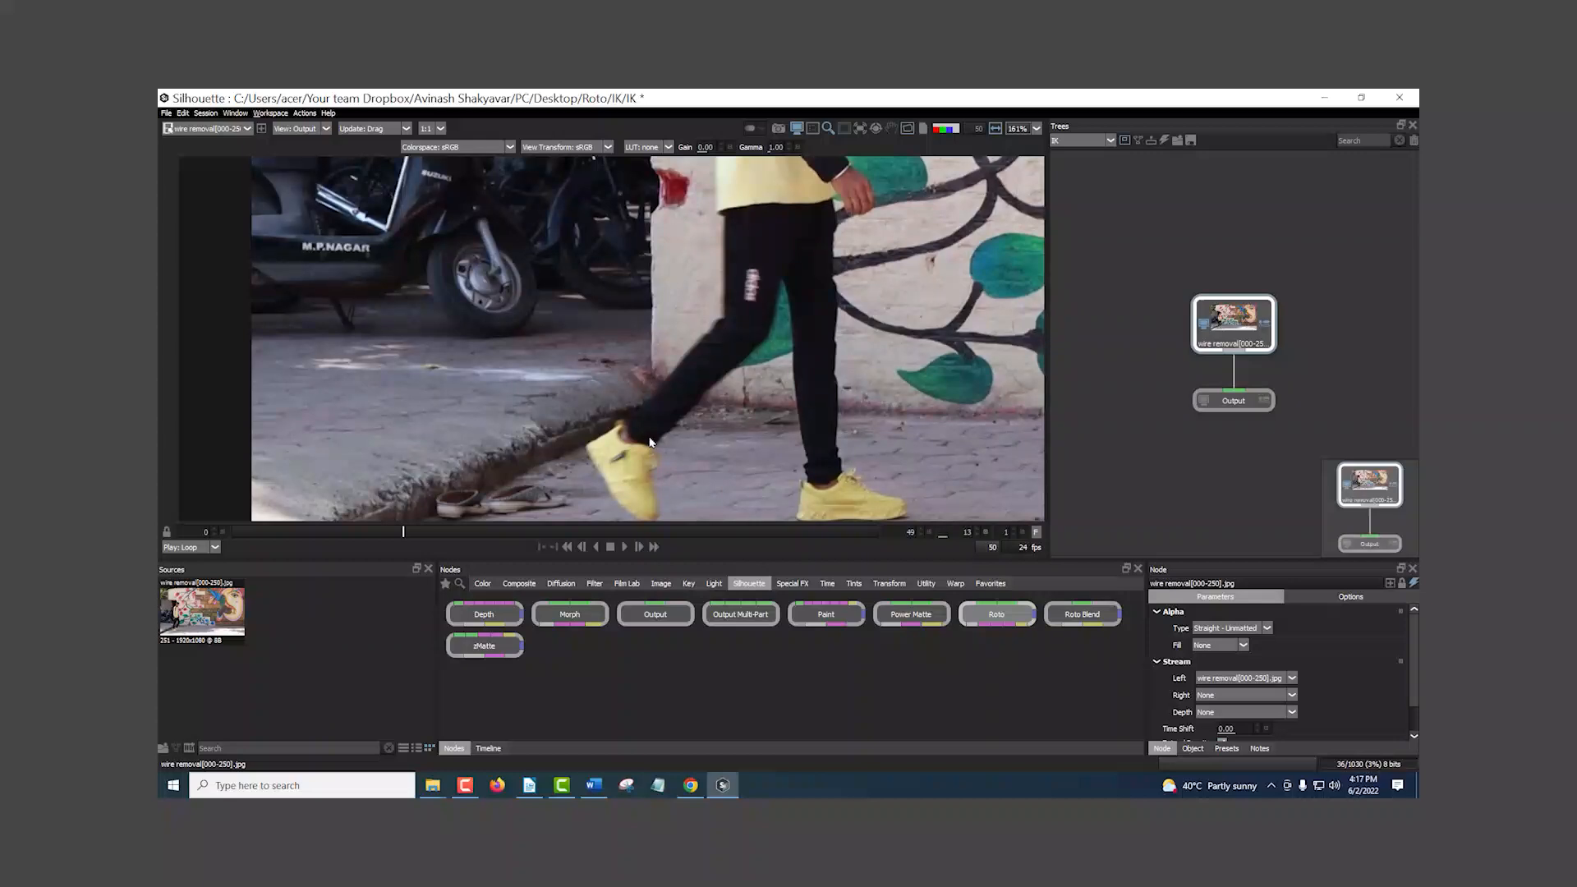
pyautogui.click(782, 531)
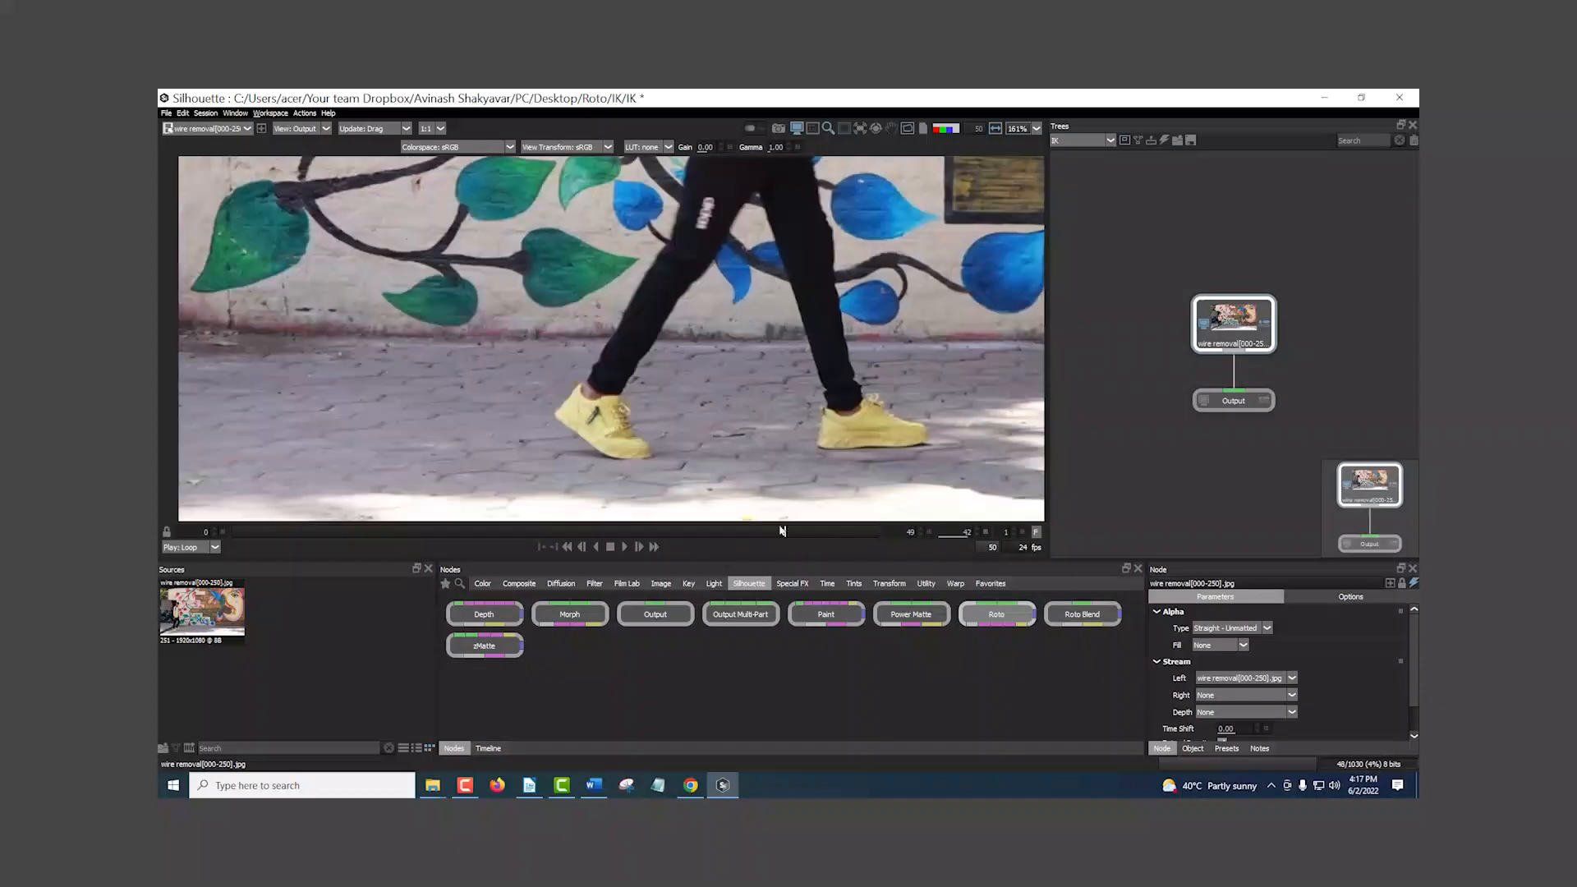
pyautogui.moveTo(773, 535); pyautogui.dragTo(230, 532)
pyautogui.scroll(-5, 584, 381)
pyautogui.moveTo(598, 380); pyautogui.dragTo(928, 374)
pyautogui.scroll(3, 928, 374)
pyautogui.moveTo(649, 380); pyautogui.dragTo(746, 354)
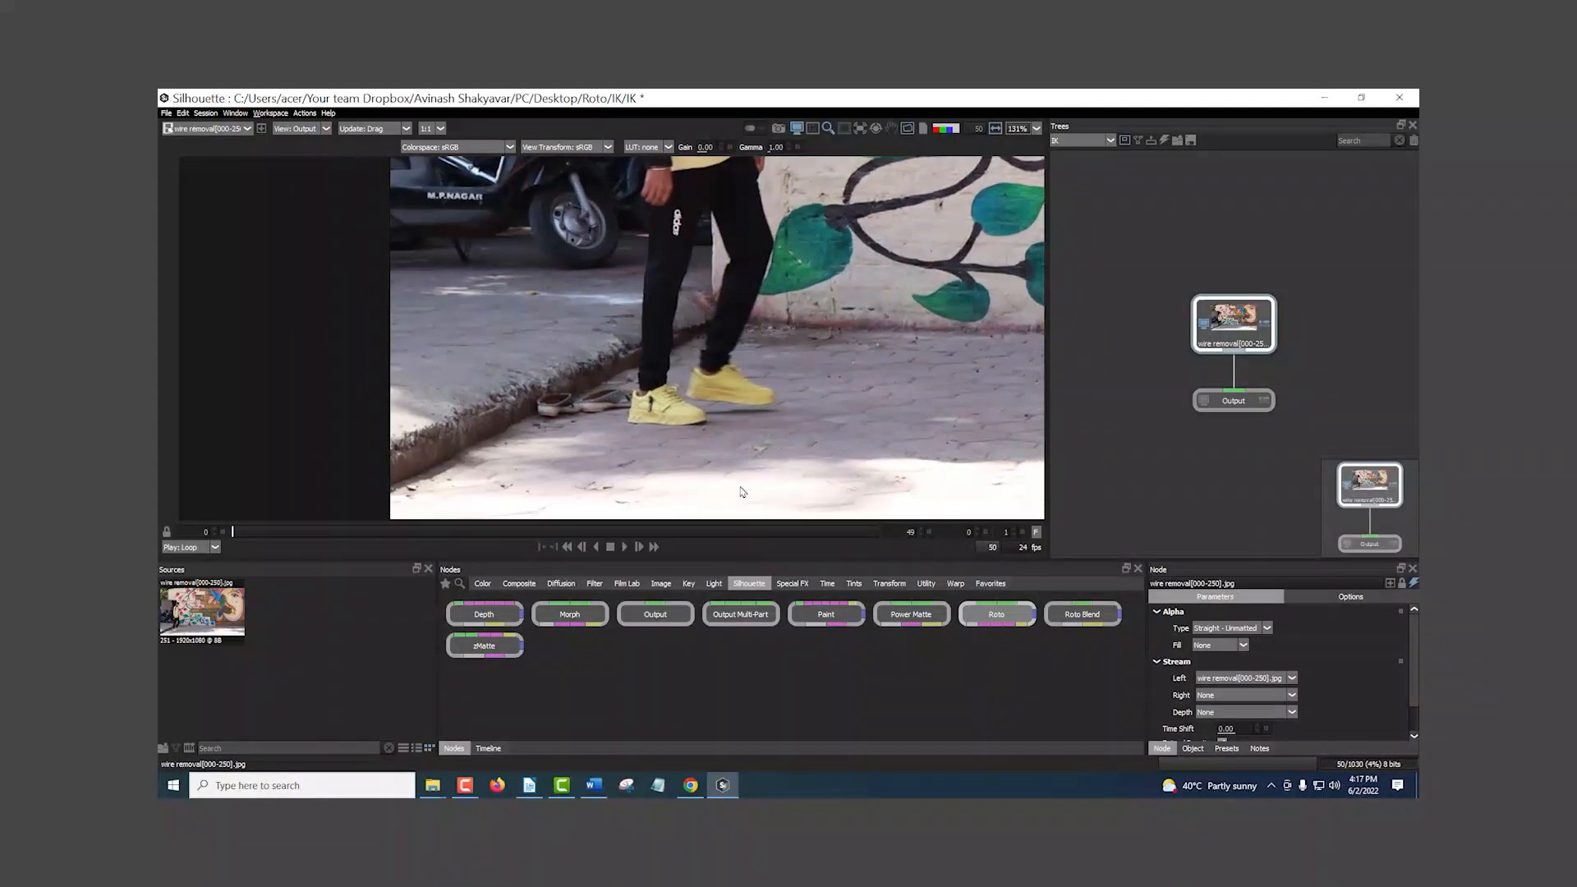
# - Insert a Roto node between the wire removal source and the Output node, and select it
pyautogui.moveTo(996, 613); pyautogui.dragTo(1248, 489)
pyautogui.moveTo(1237, 378); pyautogui.dragTo(1243, 420)
pyautogui.moveTo(1241, 492); pyautogui.dragTo(1232, 491)
pyautogui.click(1242, 418)
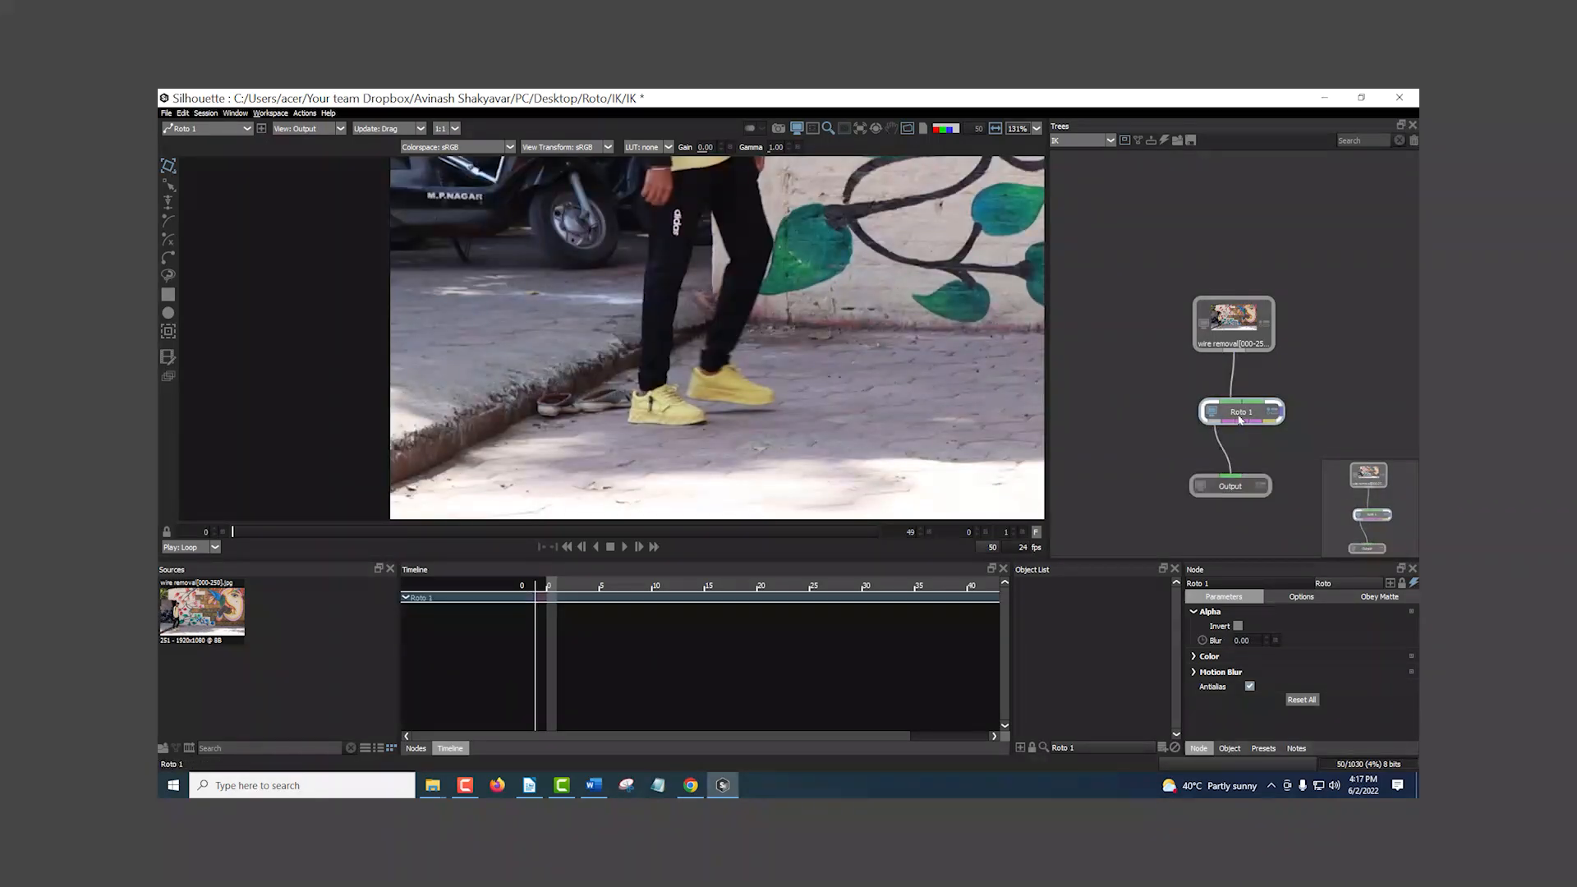
# - Add four layers to the Roto node for the leg's parts
pyautogui.moveTo(656, 292); pyautogui.dragTo(659, 334)
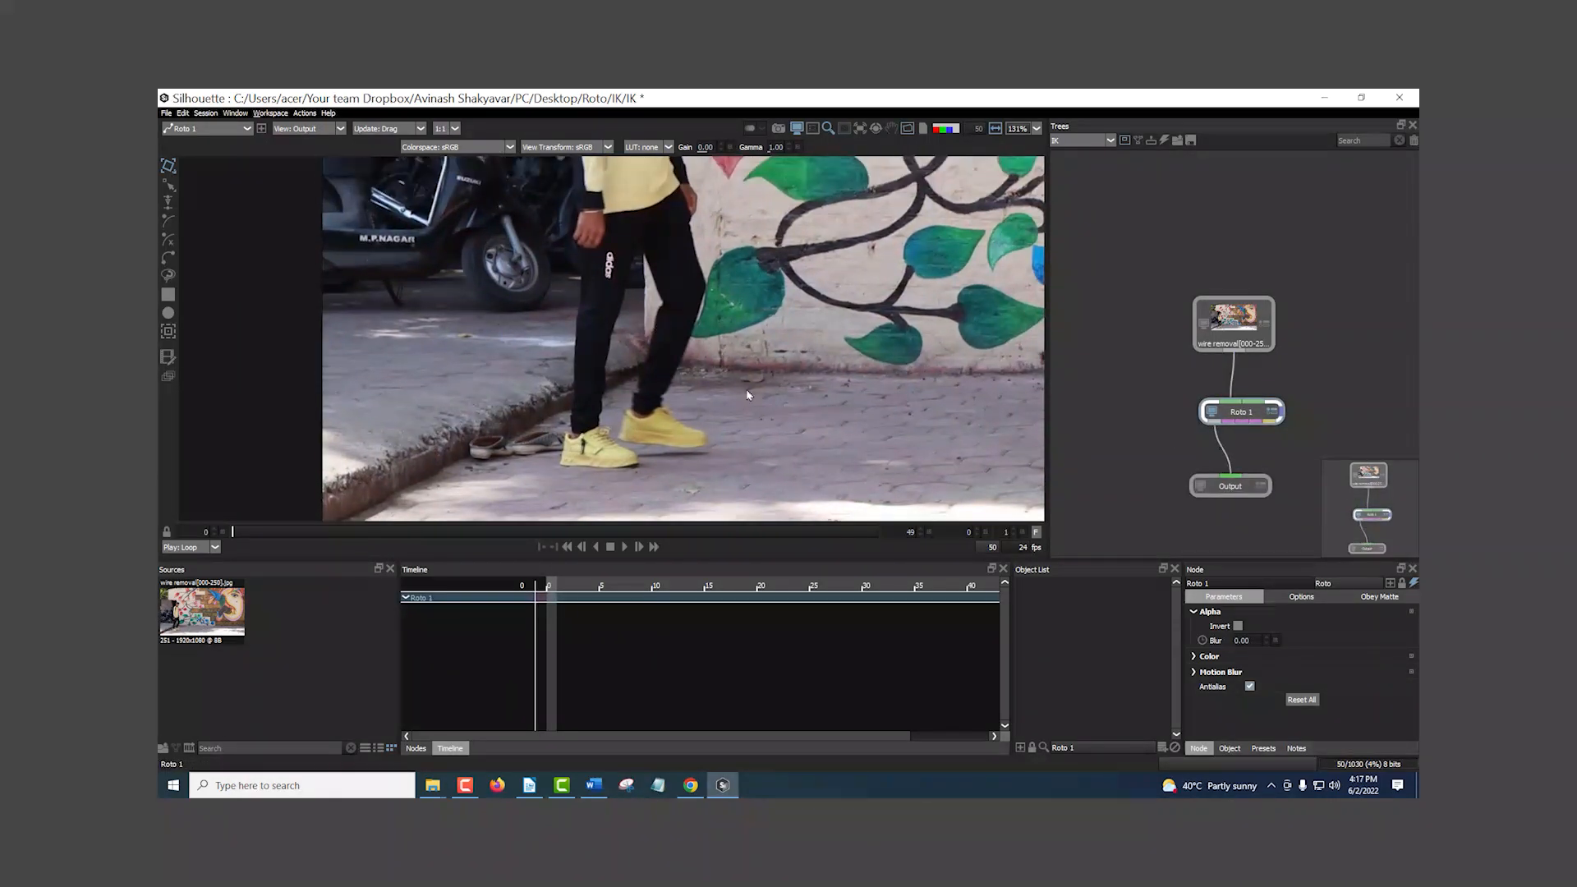
pyautogui.click(1161, 747)
pyautogui.click(1162, 748)
pyautogui.click(1162, 748)
pyautogui.click(1162, 748)
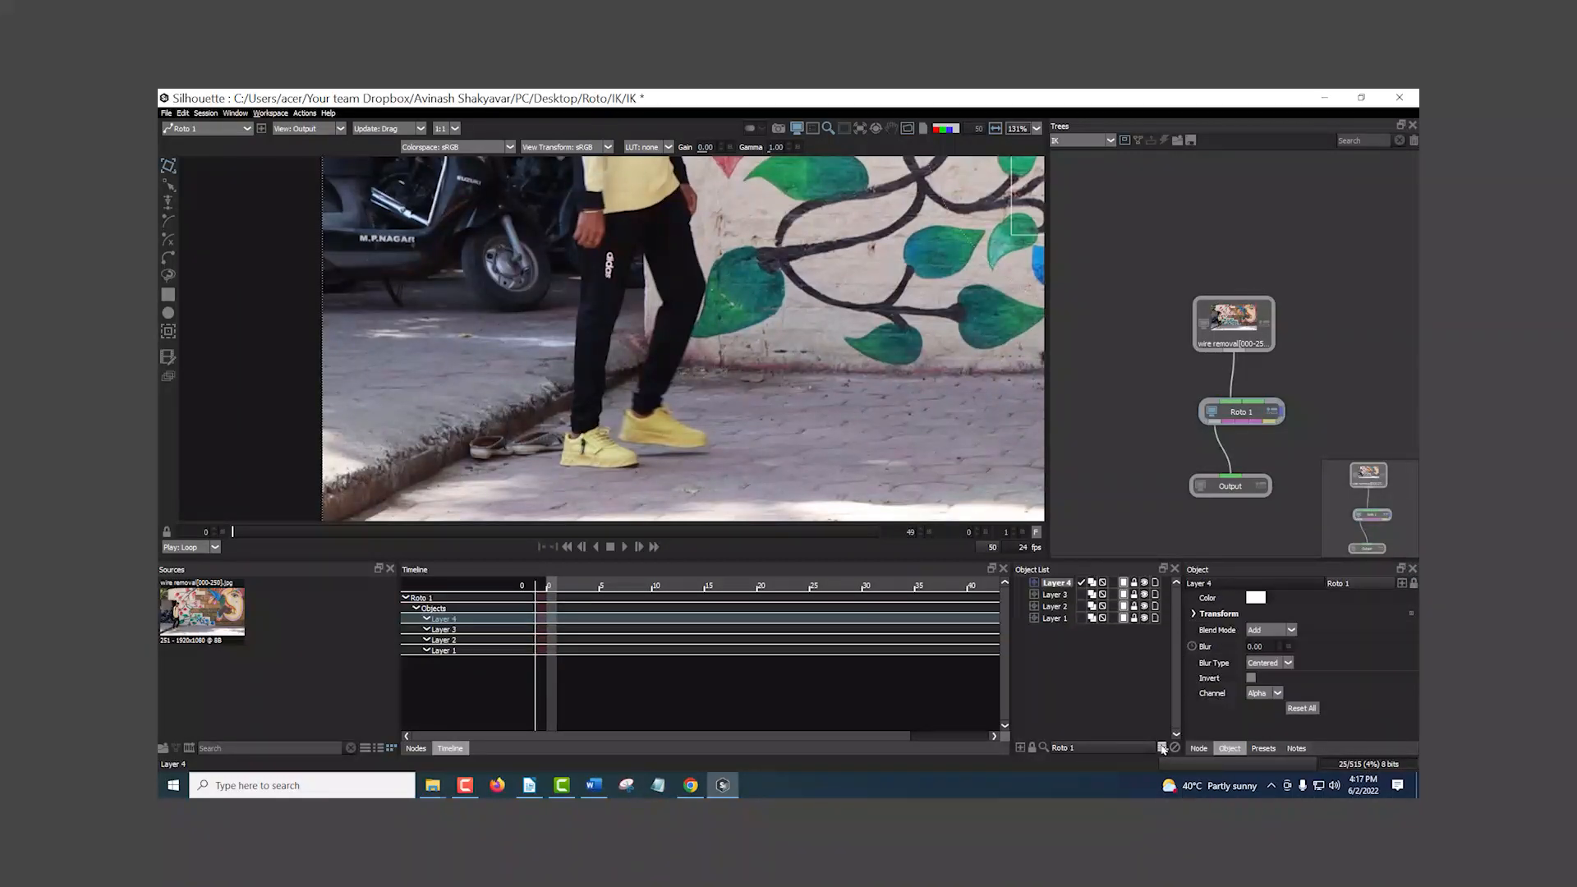
# - Delete Layer 4 from the object list
pyautogui.click(1085, 685)
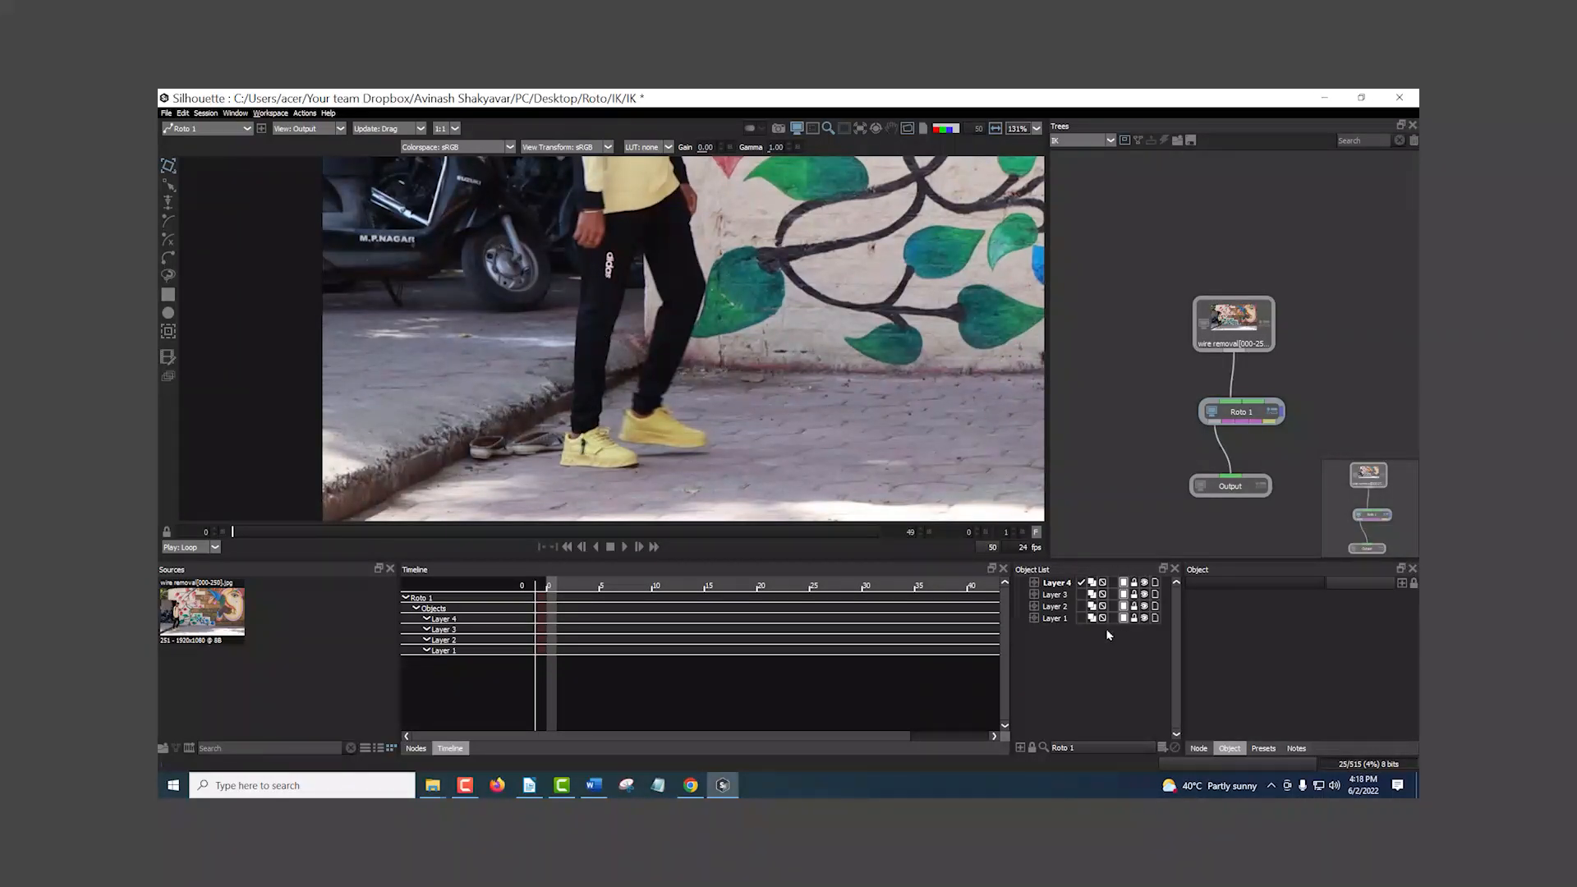
pyautogui.click(1054, 583)
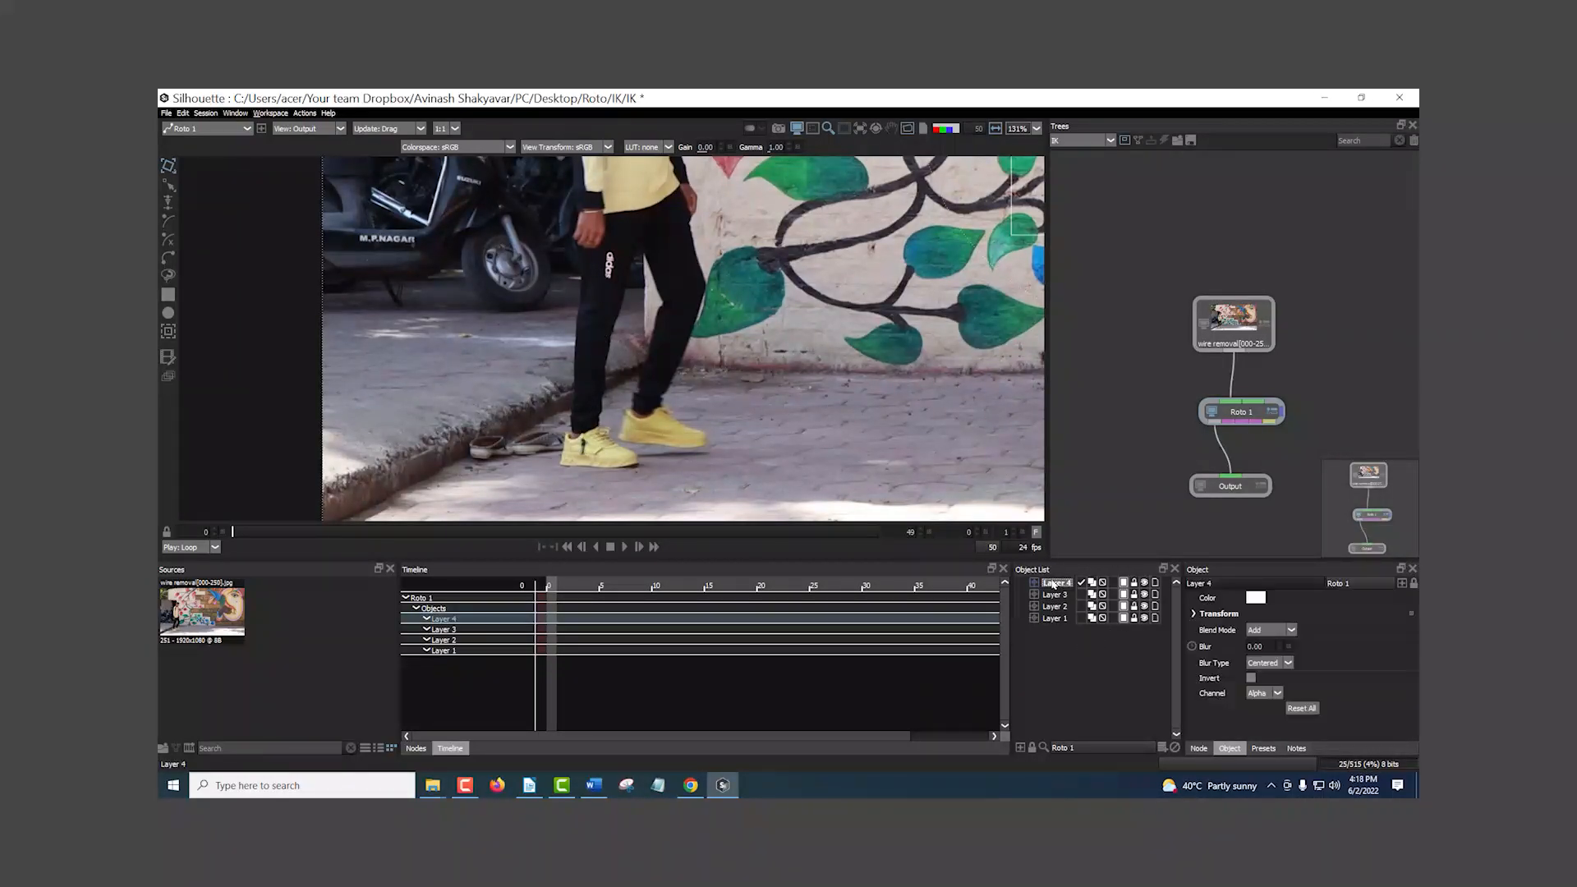
pyautogui.click(1172, 747)
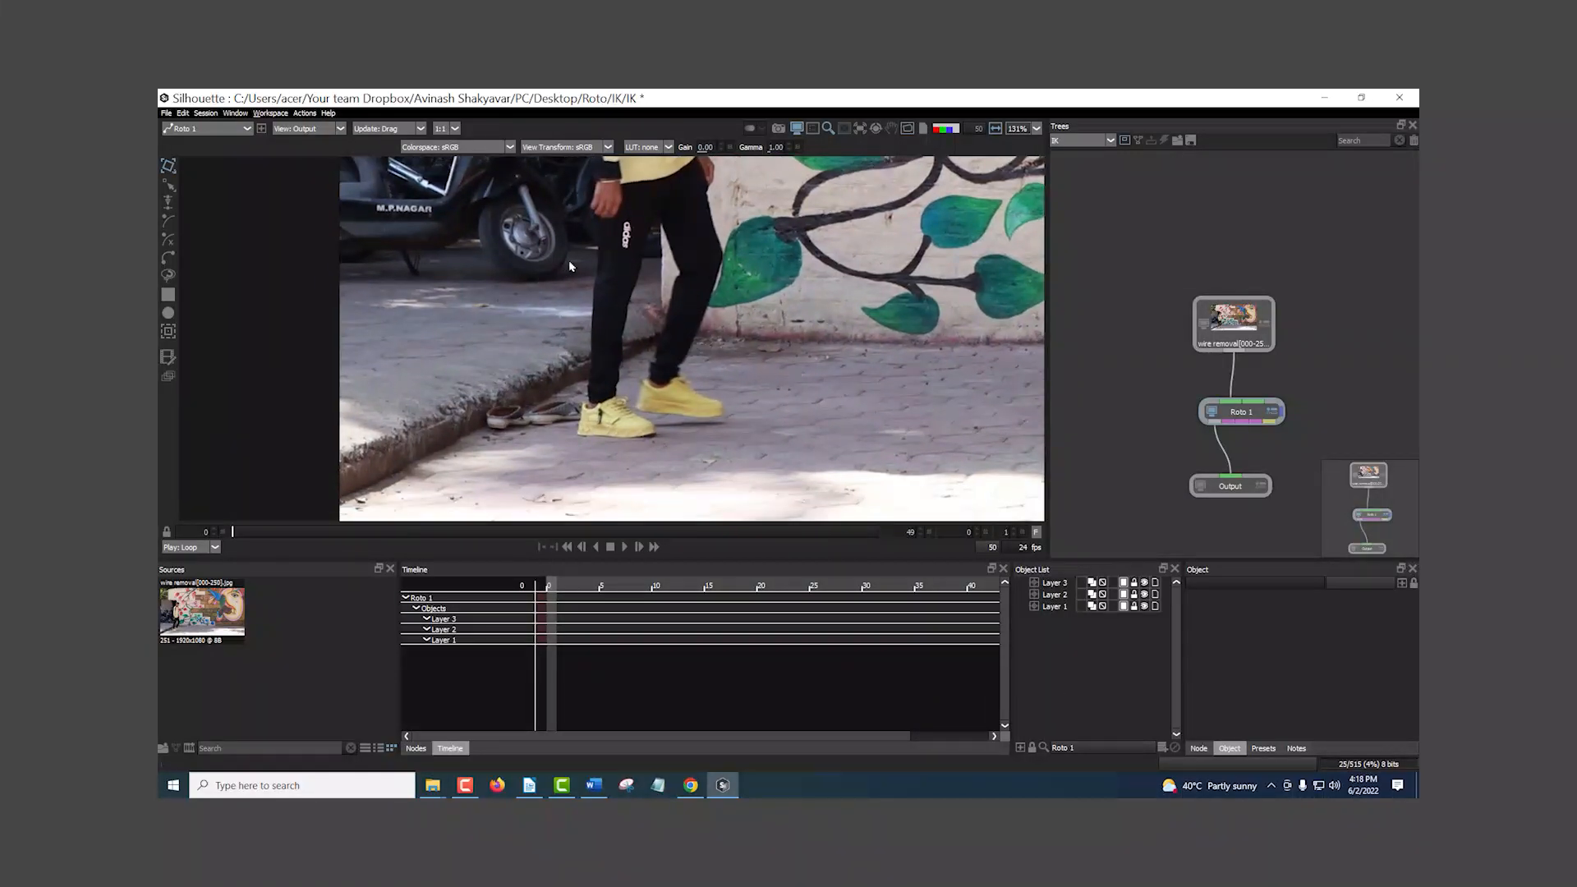
# - Draw a closed B-spline around the thigh of the leg with the adidas logo, from the hip to the knee
pyautogui.scroll(6, 585, 275)
pyautogui.moveTo(606, 296); pyautogui.dragTo(580, 332)
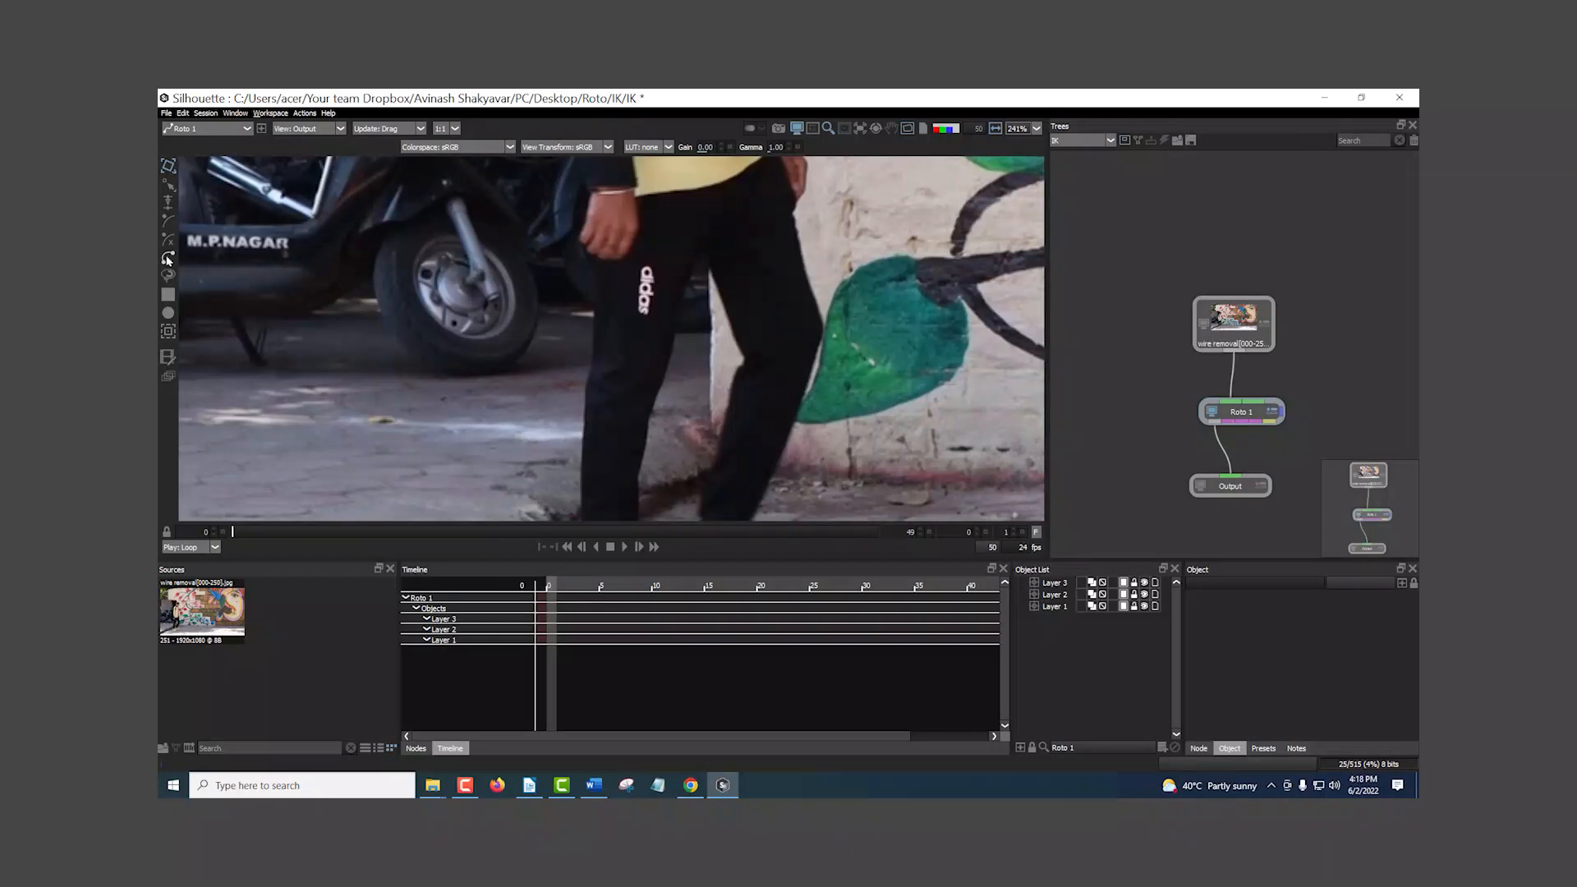
pyautogui.click(166, 223)
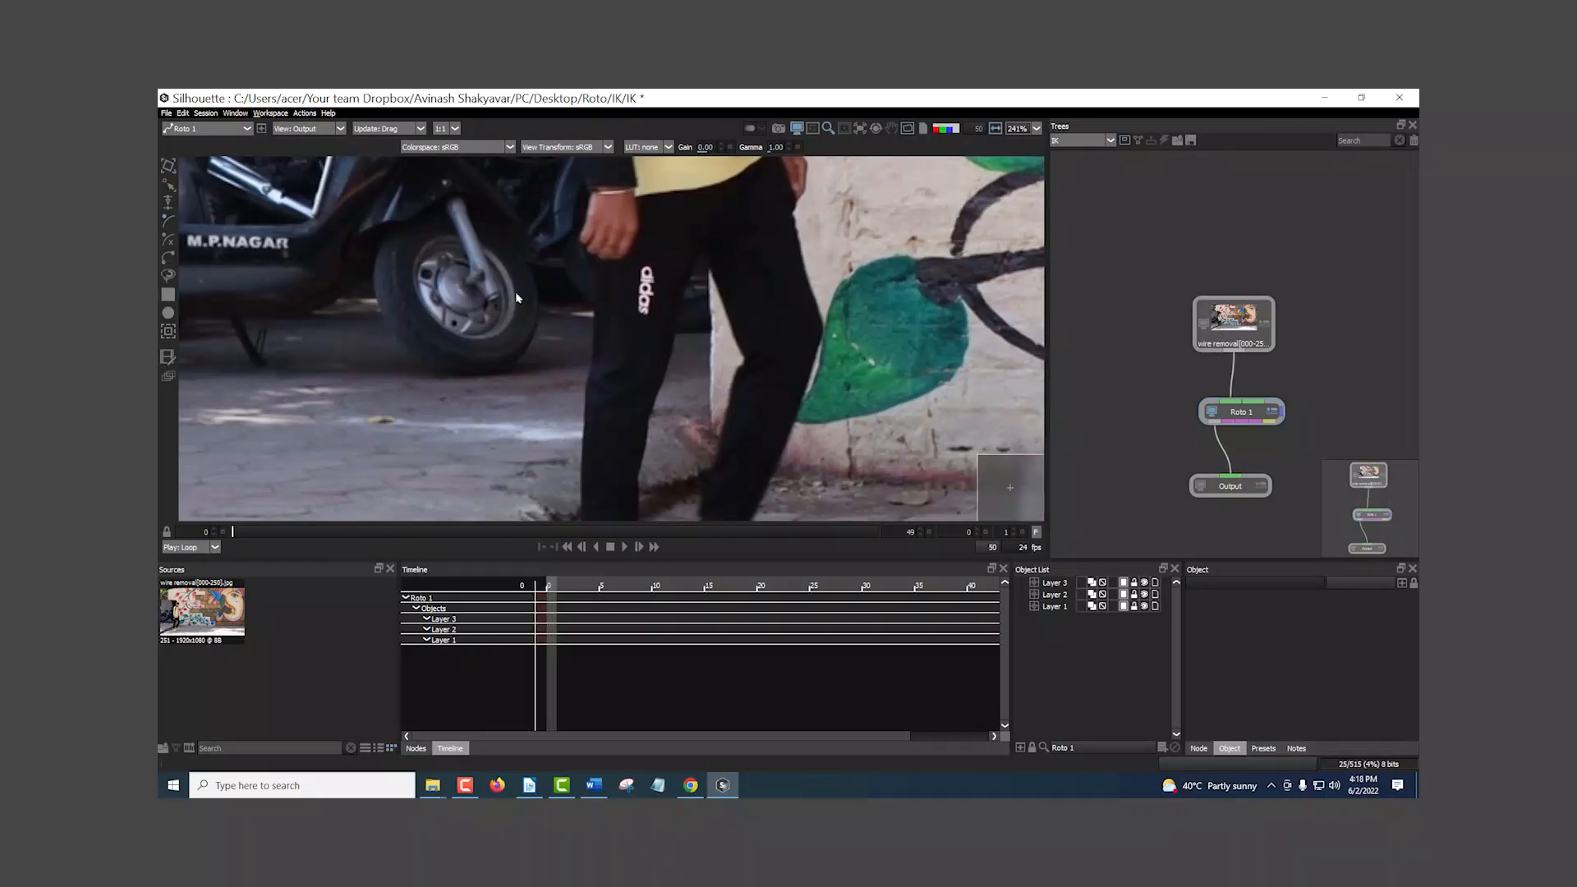
pyautogui.moveTo(607, 324); pyautogui.dragTo(624, 335)
pyautogui.press('space')
pyautogui.moveTo(1103, 423); pyautogui.dragTo(531, 522)
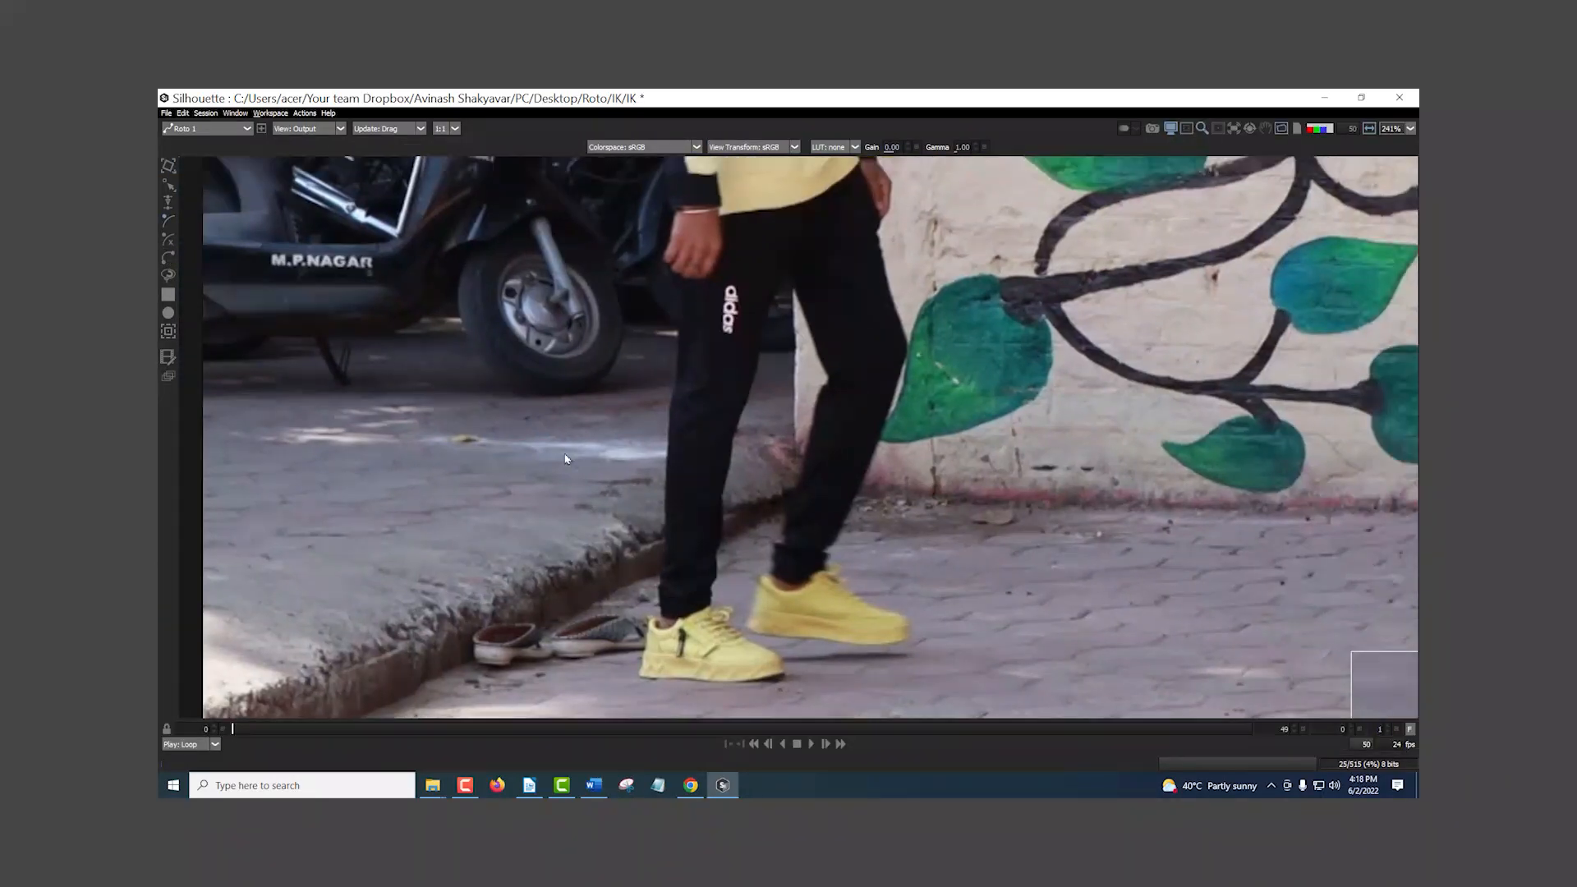
pyautogui.scroll(1, 669, 362)
pyautogui.click(685, 206)
pyautogui.click(679, 307)
pyautogui.click(676, 362)
pyautogui.click(672, 400)
pyautogui.click(671, 427)
pyautogui.click(743, 441)
pyautogui.click(751, 419)
pyautogui.click(762, 383)
pyautogui.click(798, 263)
pyautogui.click(810, 184)
pyautogui.click(685, 206)
# - Draw a second B-spline around the same leg's shin, from the knee to the trouser hem
pyautogui.moveTo(731, 475); pyautogui.dragTo(738, 332)
pyautogui.click(672, 358)
pyautogui.click(672, 386)
pyautogui.click(670, 421)
pyautogui.click(665, 453)
pyautogui.click(663, 484)
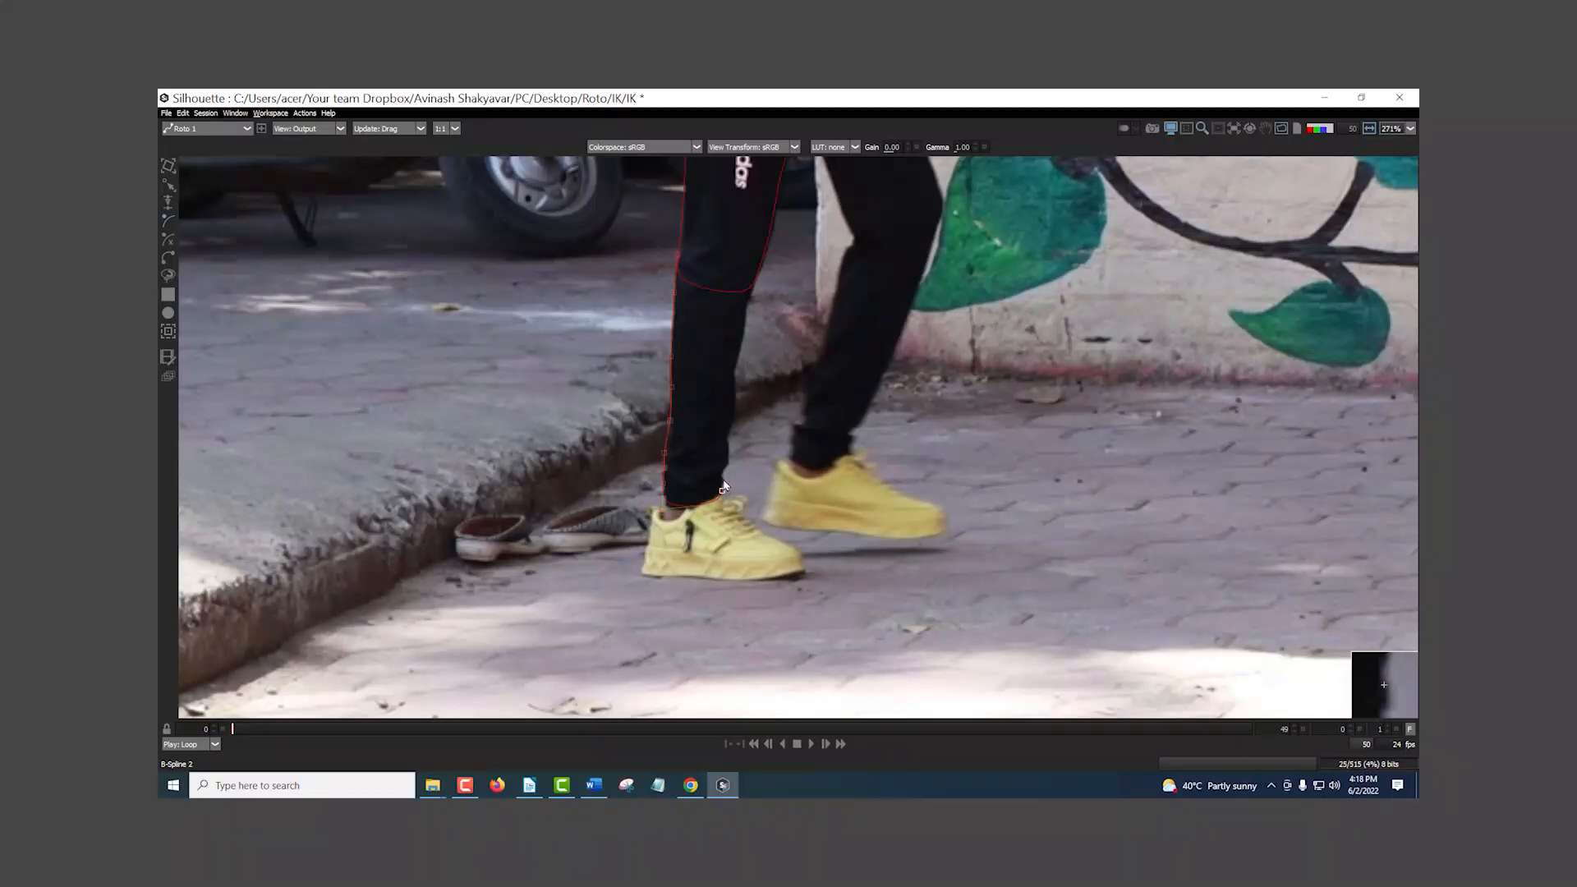
# - Fit the control points on the front edge of the shin spline to the trouser outline near the ankle
pyautogui.scroll(4, 698, 352)
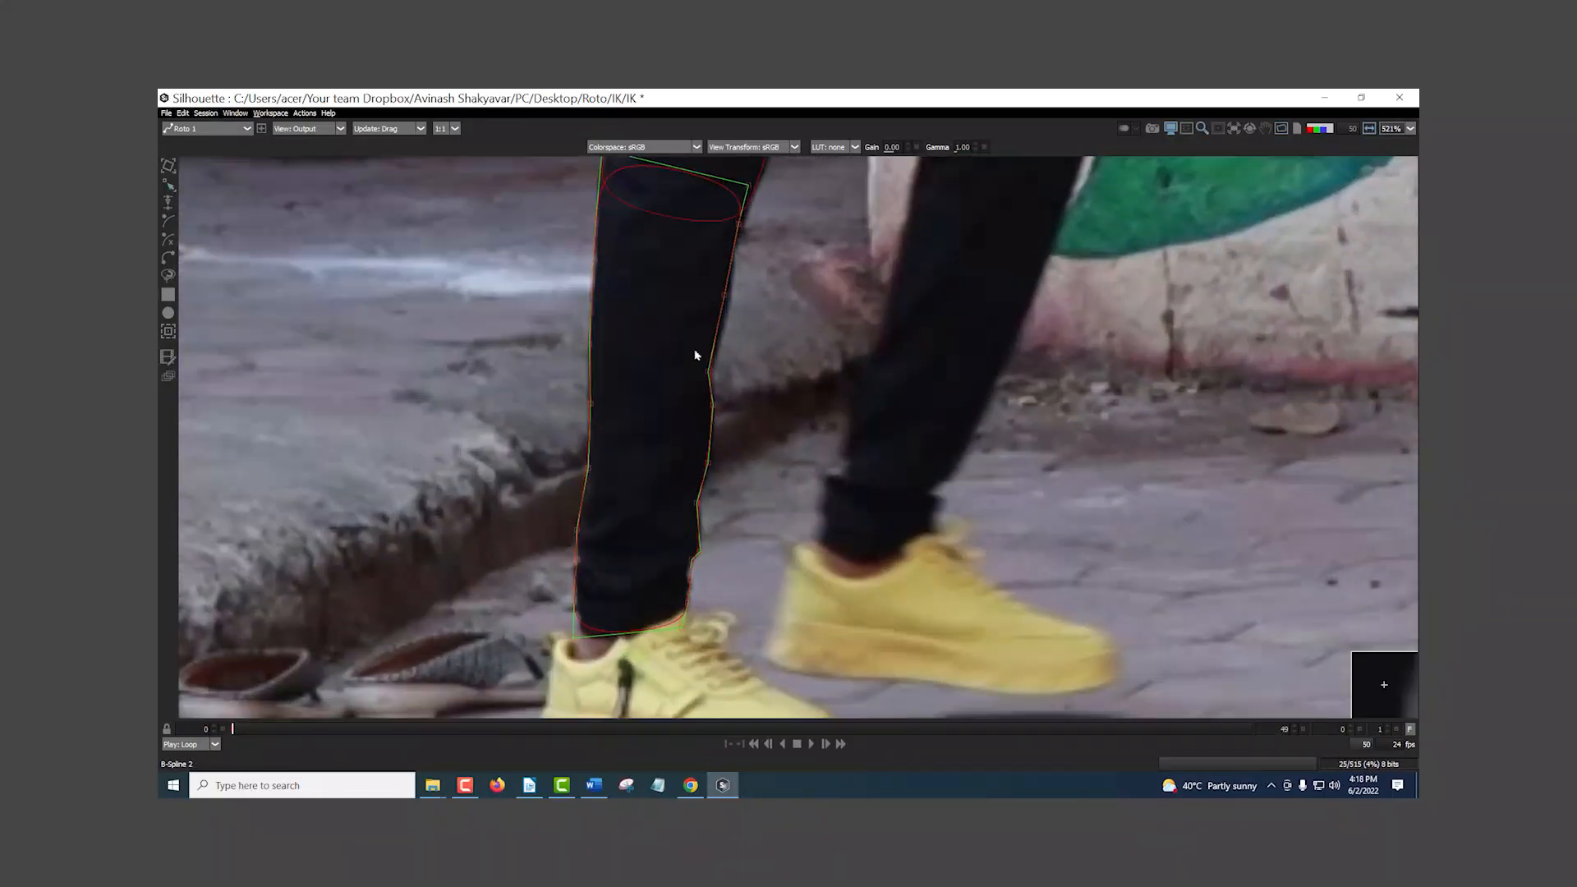
pyautogui.click(697, 505)
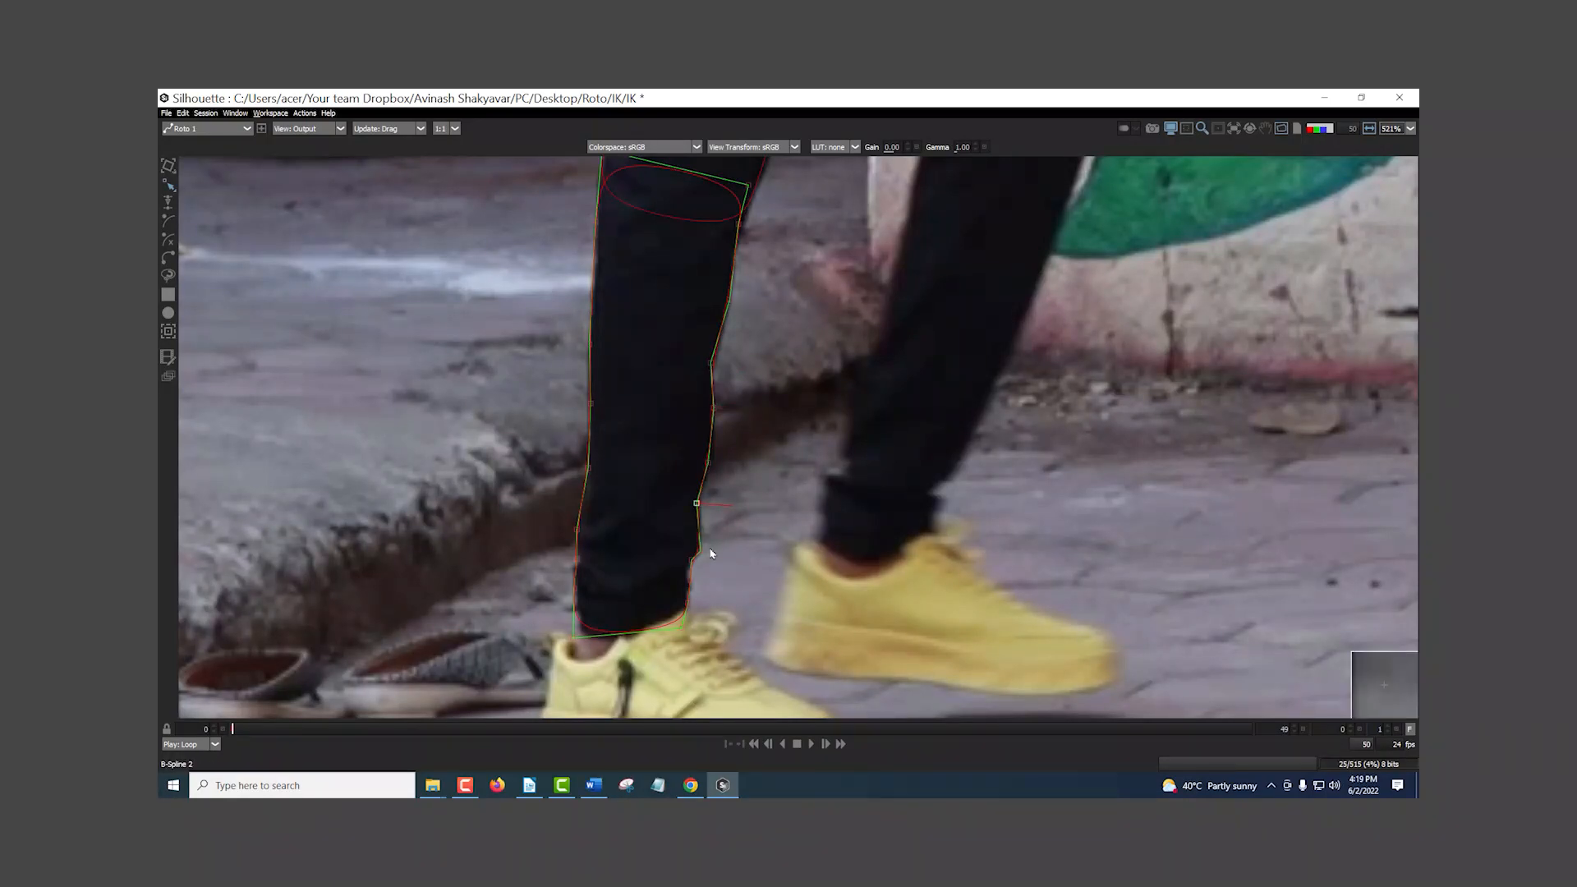
pyautogui.moveTo(700, 551); pyautogui.dragTo(704, 548)
pyautogui.moveTo(738, 567); pyautogui.dragTo(633, 535)
pyautogui.scroll(2, 633, 534)
pyautogui.click(562, 558)
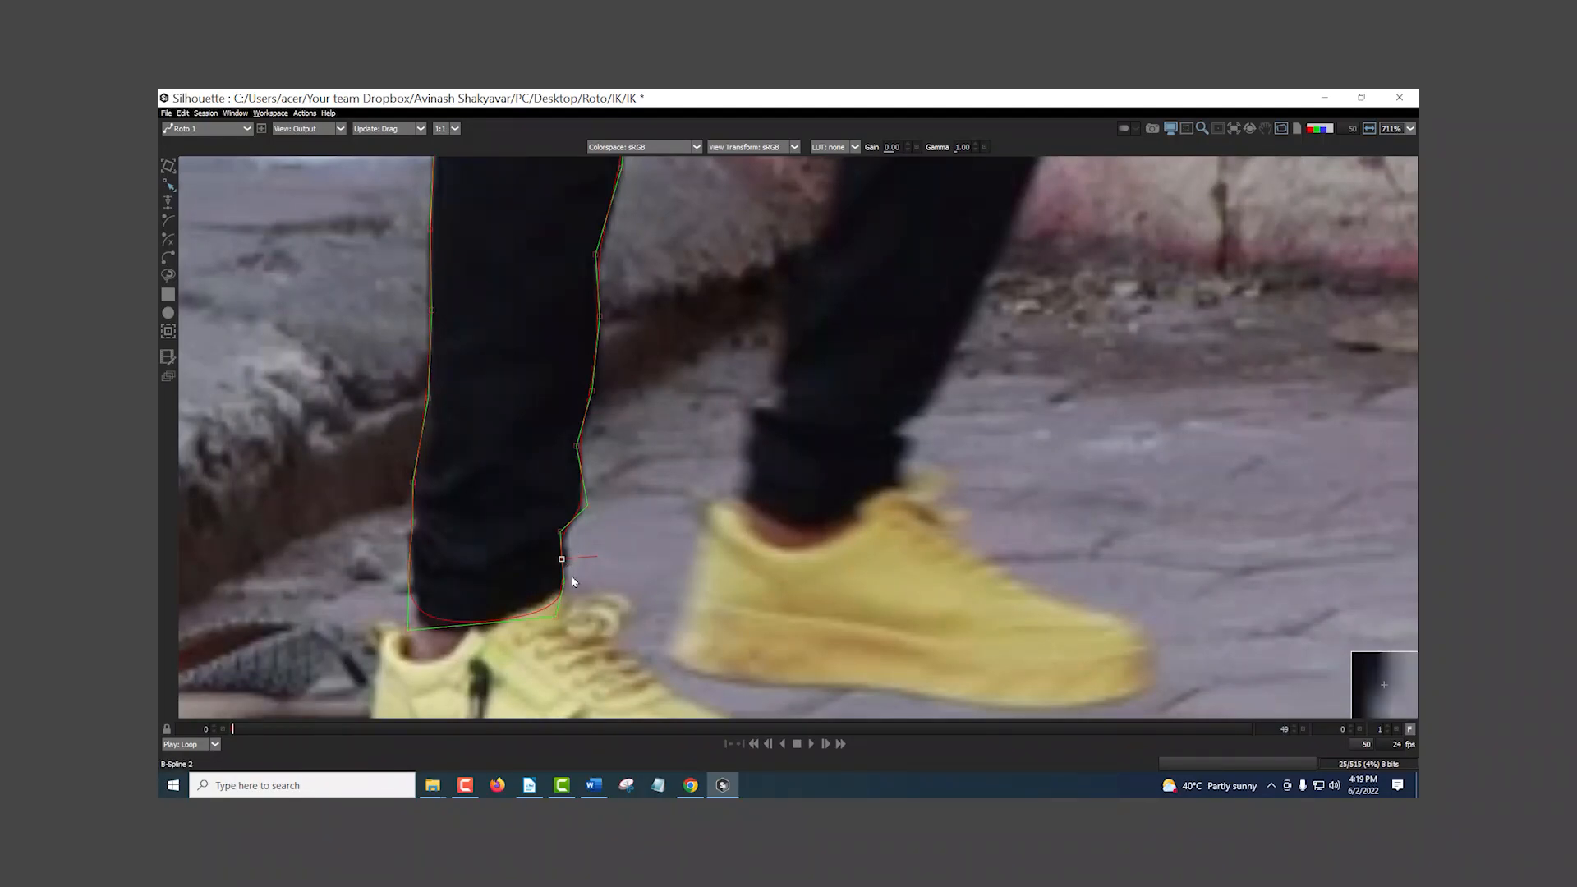
pyautogui.scroll(-5, 574, 589)
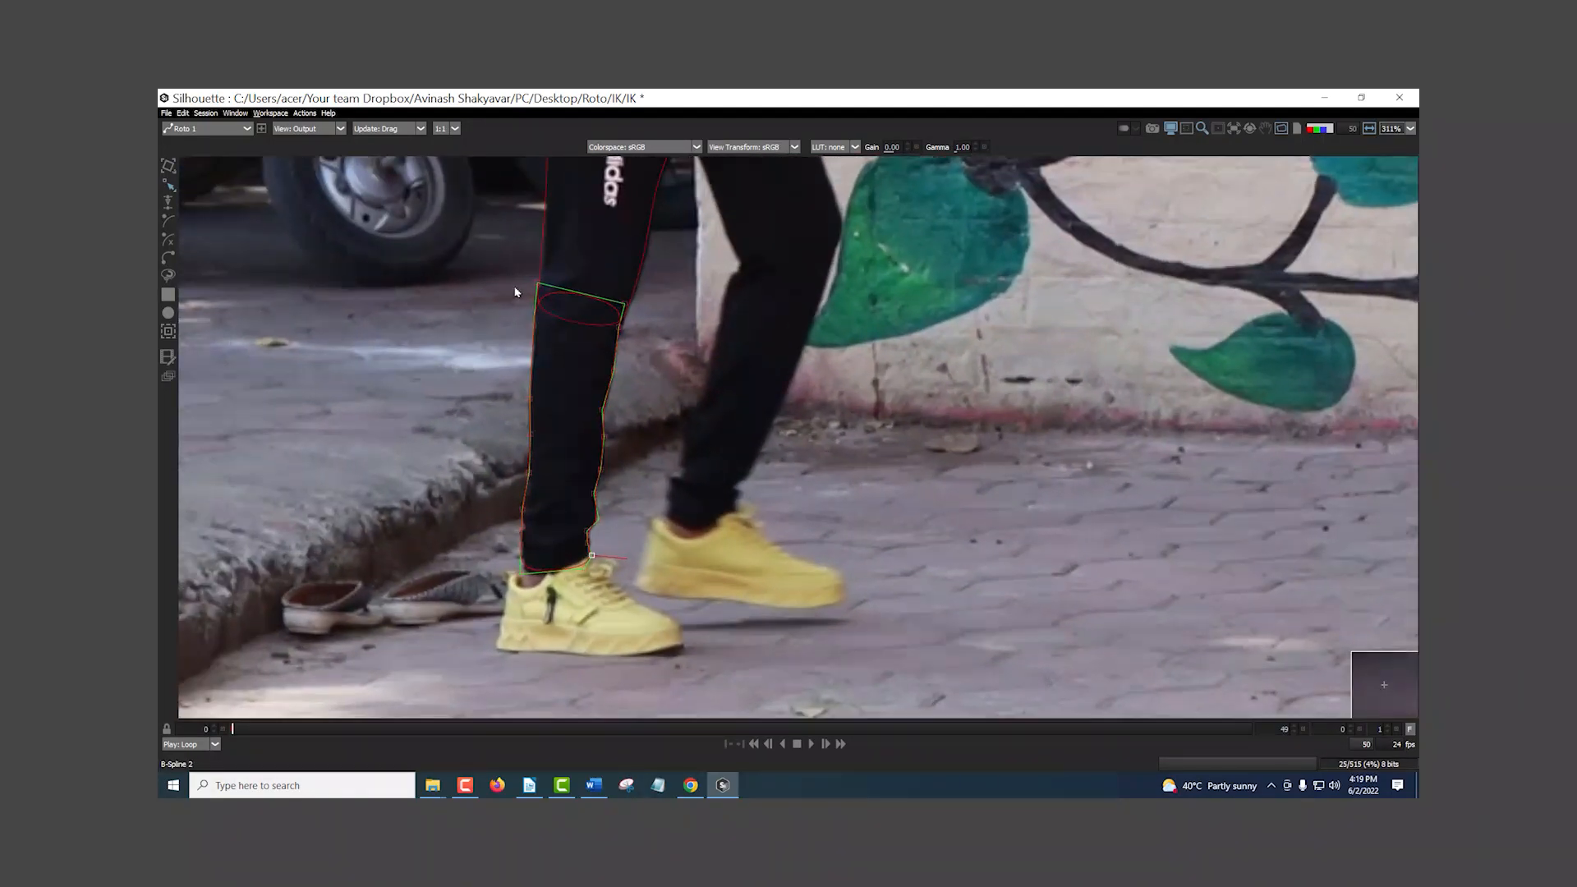
# - Raise the two upper corner points of the shin spline so it overlaps the thigh spline at the knee
pyautogui.scroll(3, 535, 283)
pyautogui.scroll(3, 538, 291)
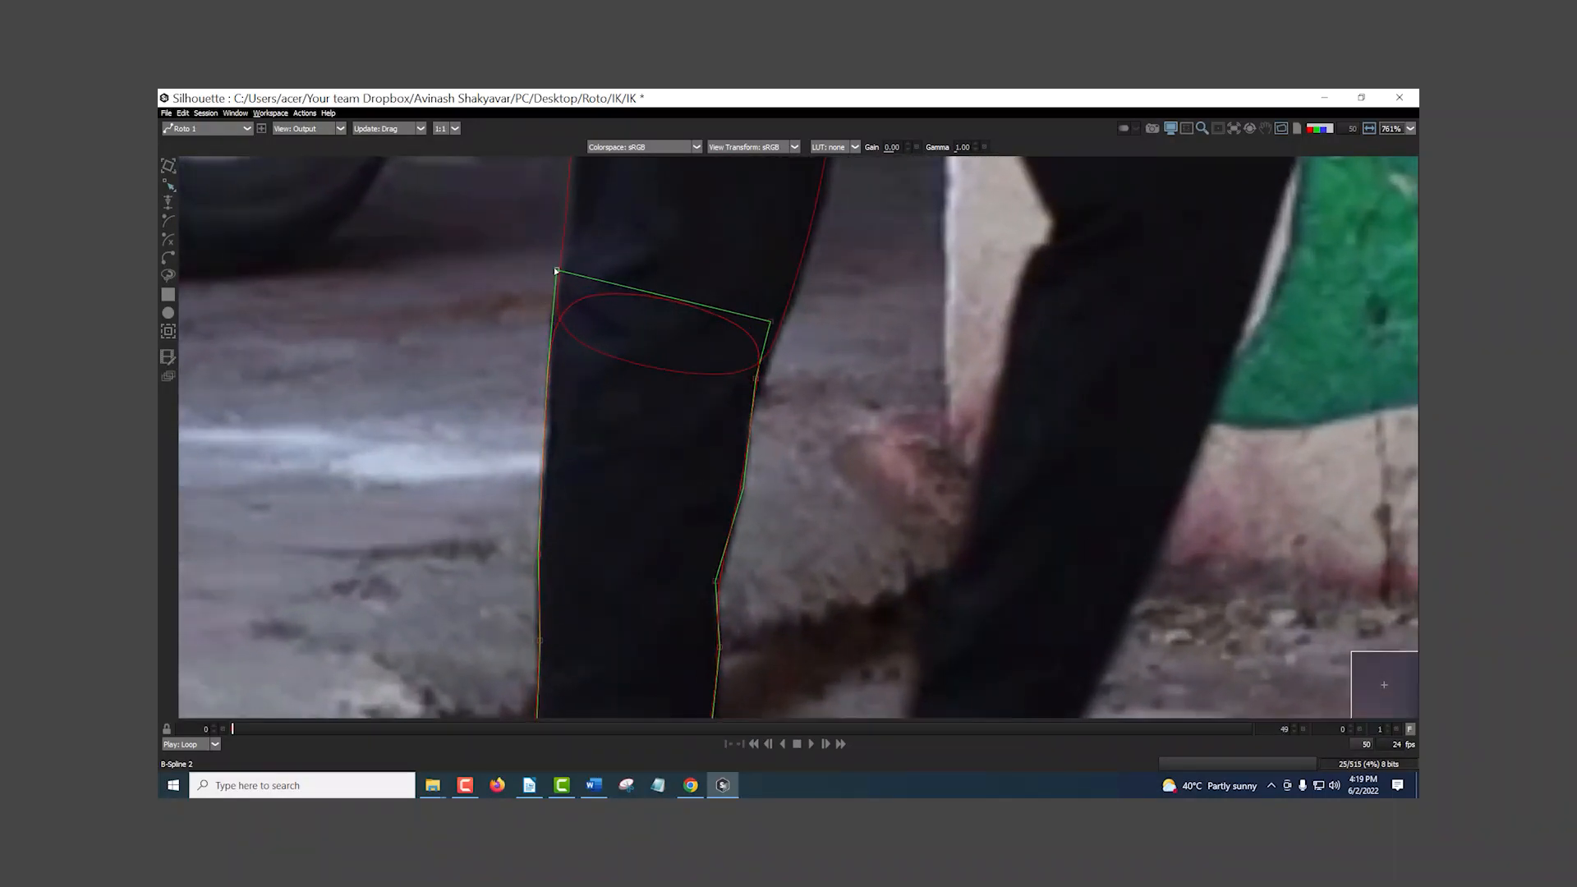
pyautogui.moveTo(558, 271); pyautogui.dragTo(561, 204)
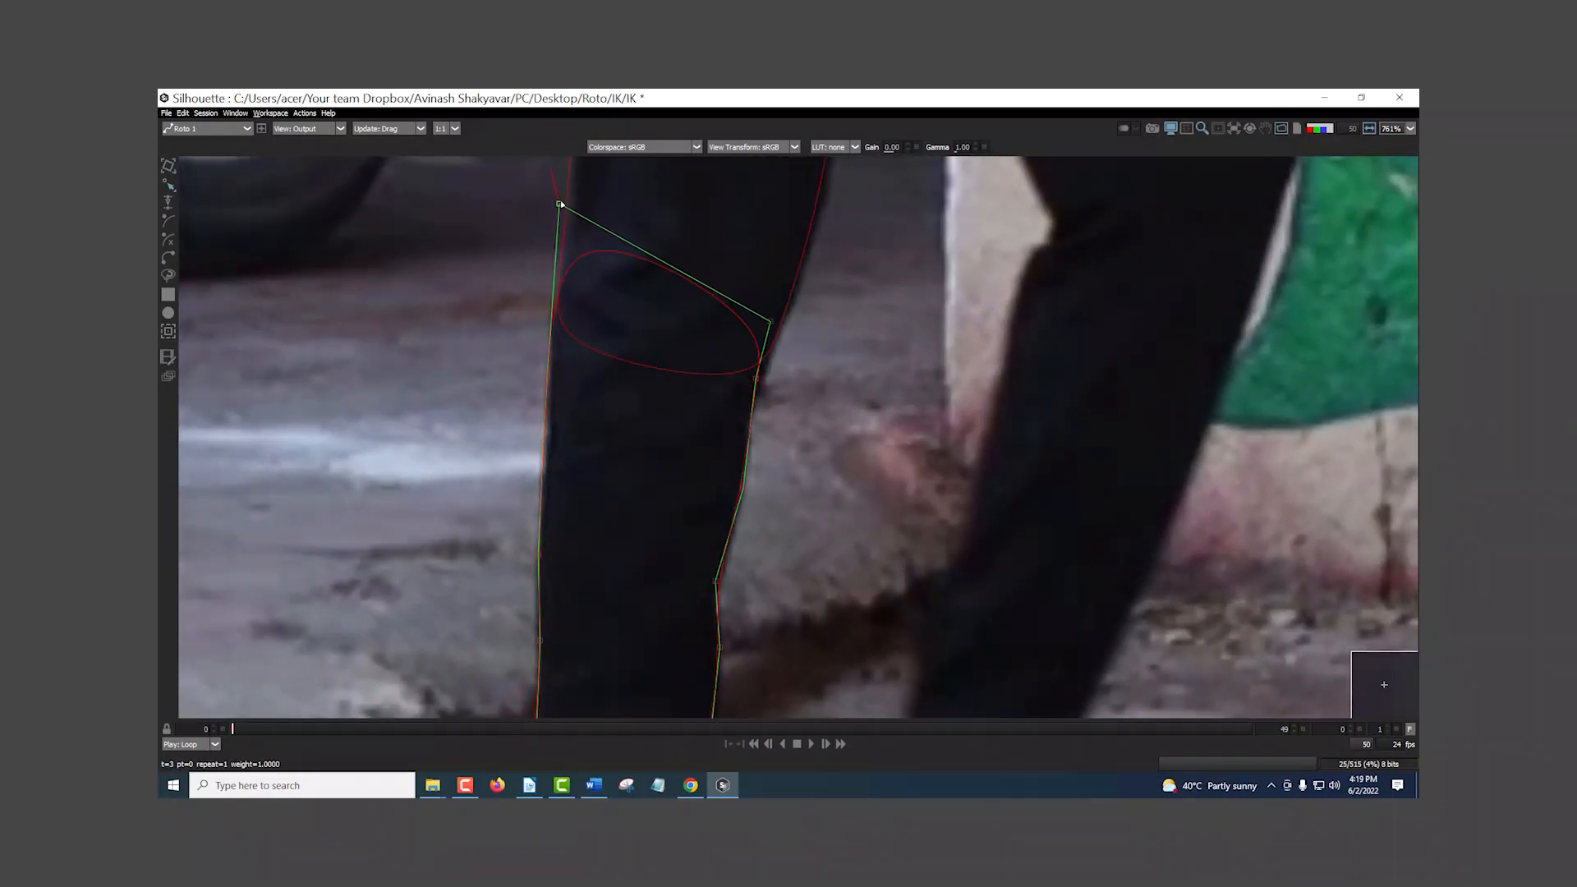
pyautogui.moveTo(766, 325); pyautogui.dragTo(744, 185)
# - Refine the shin spline's lower control points along the trouser hem above the shoe
pyautogui.scroll(-6, 765, 448)
pyautogui.scroll(1, 764, 448)
pyautogui.moveTo(743, 359); pyautogui.dragTo(772, 218)
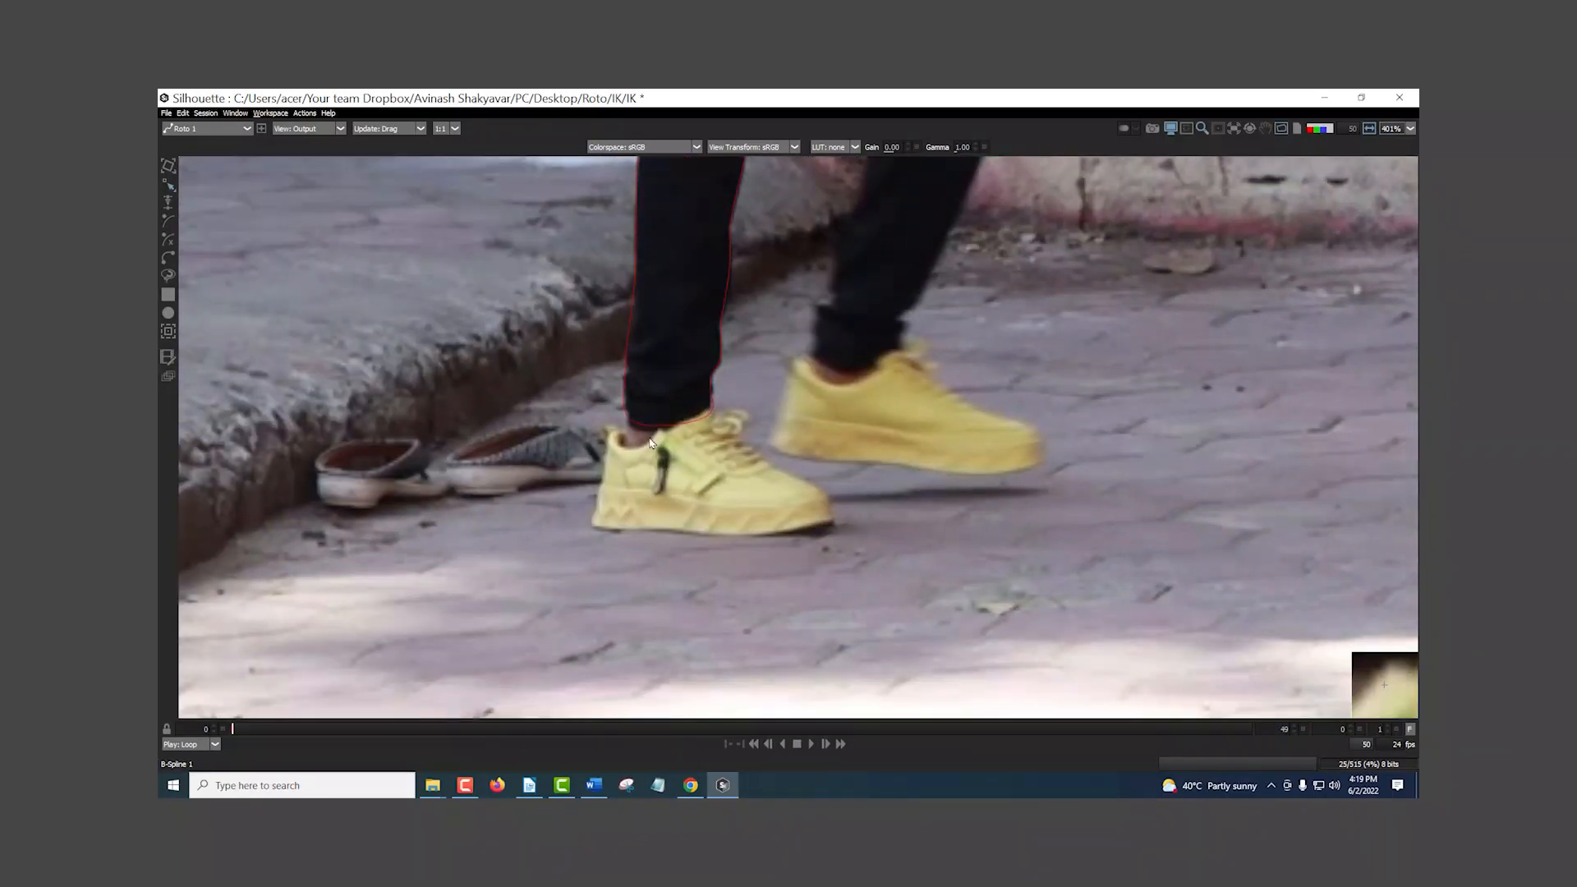
pyautogui.scroll(10, 643, 449)
pyautogui.click(626, 410)
pyautogui.moveTo(619, 421); pyautogui.dragTo(619, 435)
pyautogui.moveTo(619, 392); pyautogui.dragTo(622, 397)
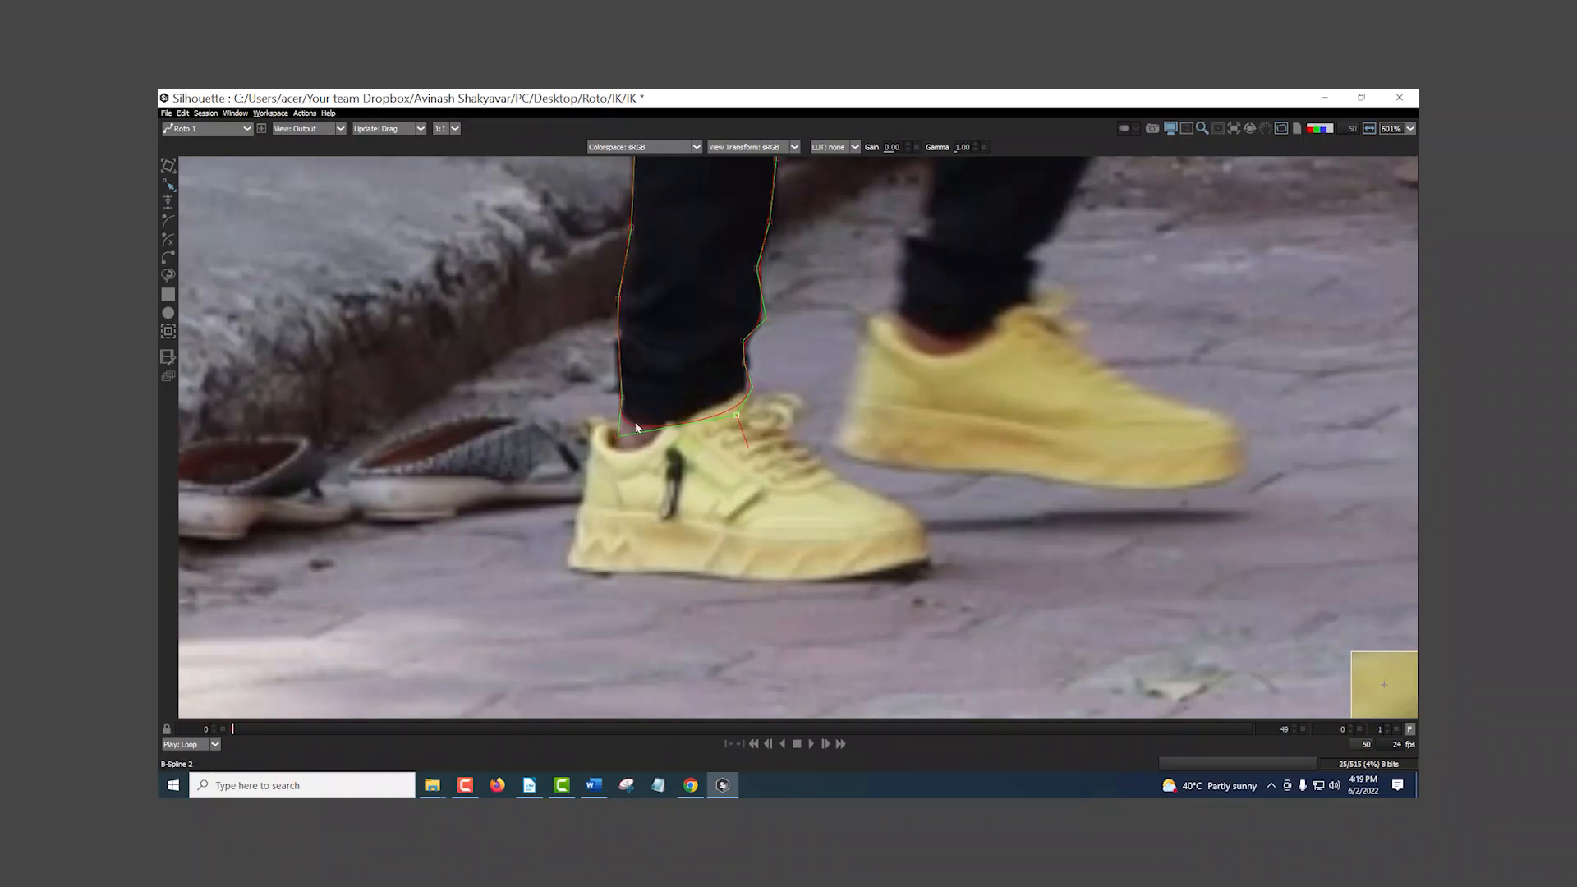
# - Draw a Bezier shape around the yellow shoe of the outlined leg, overlapping the trouser hem
pyautogui.click(176, 265)
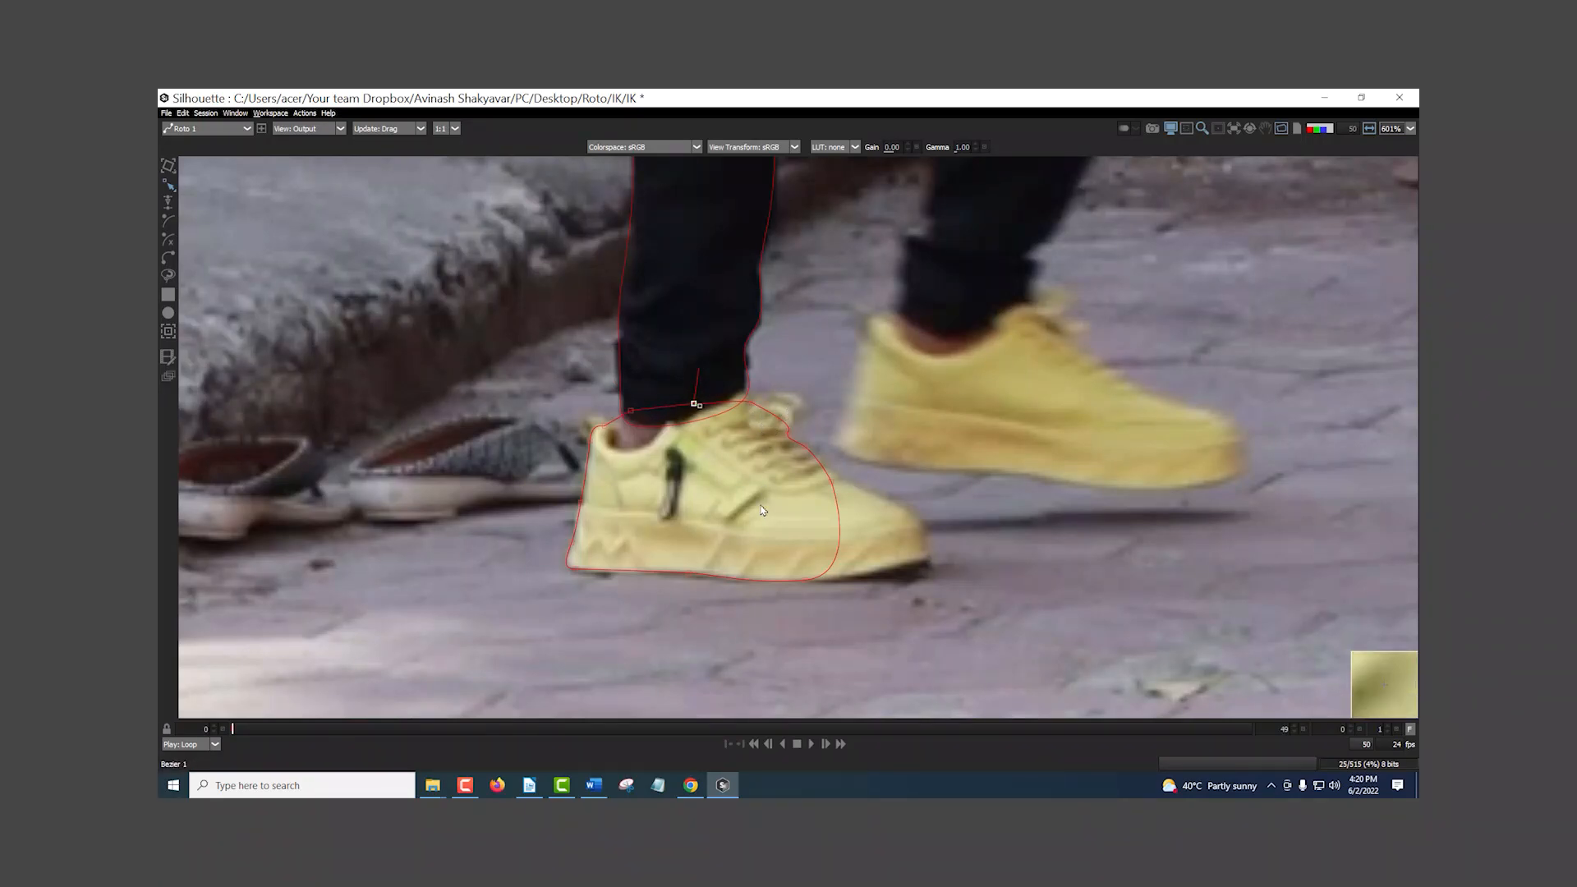
pyautogui.scroll(-8, 762, 510)
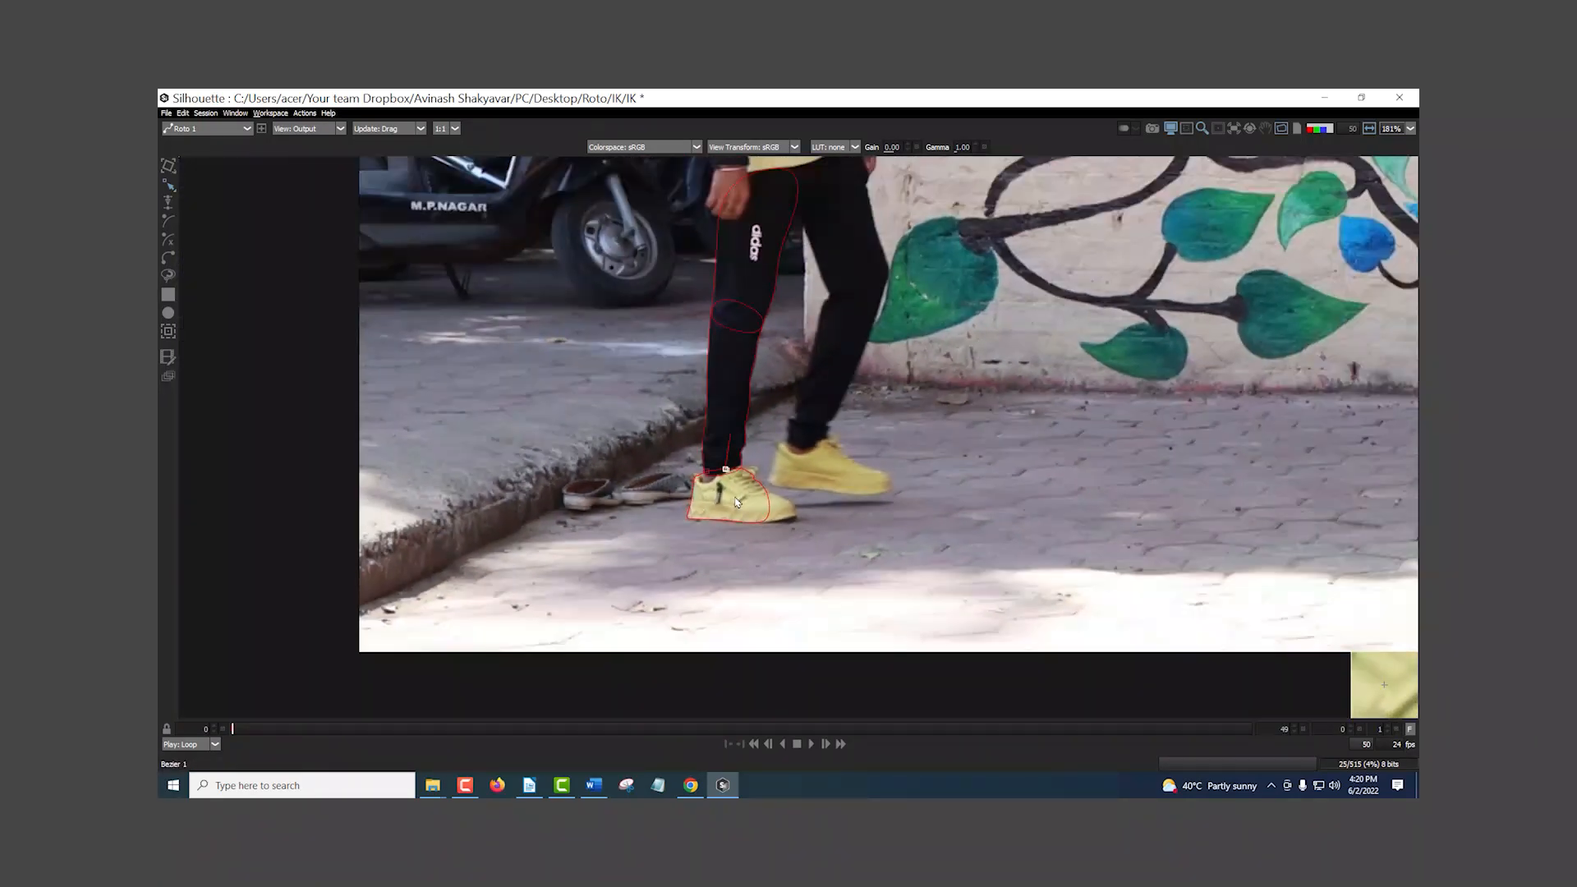
pyautogui.scroll(-1, 737, 502)
pyautogui.moveTo(737, 493); pyautogui.dragTo(739, 541)
pyautogui.scroll(-2, 734, 540)
pyautogui.scroll(2, 733, 540)
# - Put B-Spline 1 in Layer 3, B-Spline 2 in Layer 2 and Bezier 1 in Layer 1, nesting Layer 1 in Layer 2 and Layer 2 in Layer 3
pyautogui.press('`')
pyautogui.moveTo(869, 396); pyautogui.dragTo(955, 315)
pyautogui.moveTo(776, 422); pyautogui.dragTo(905, 414)
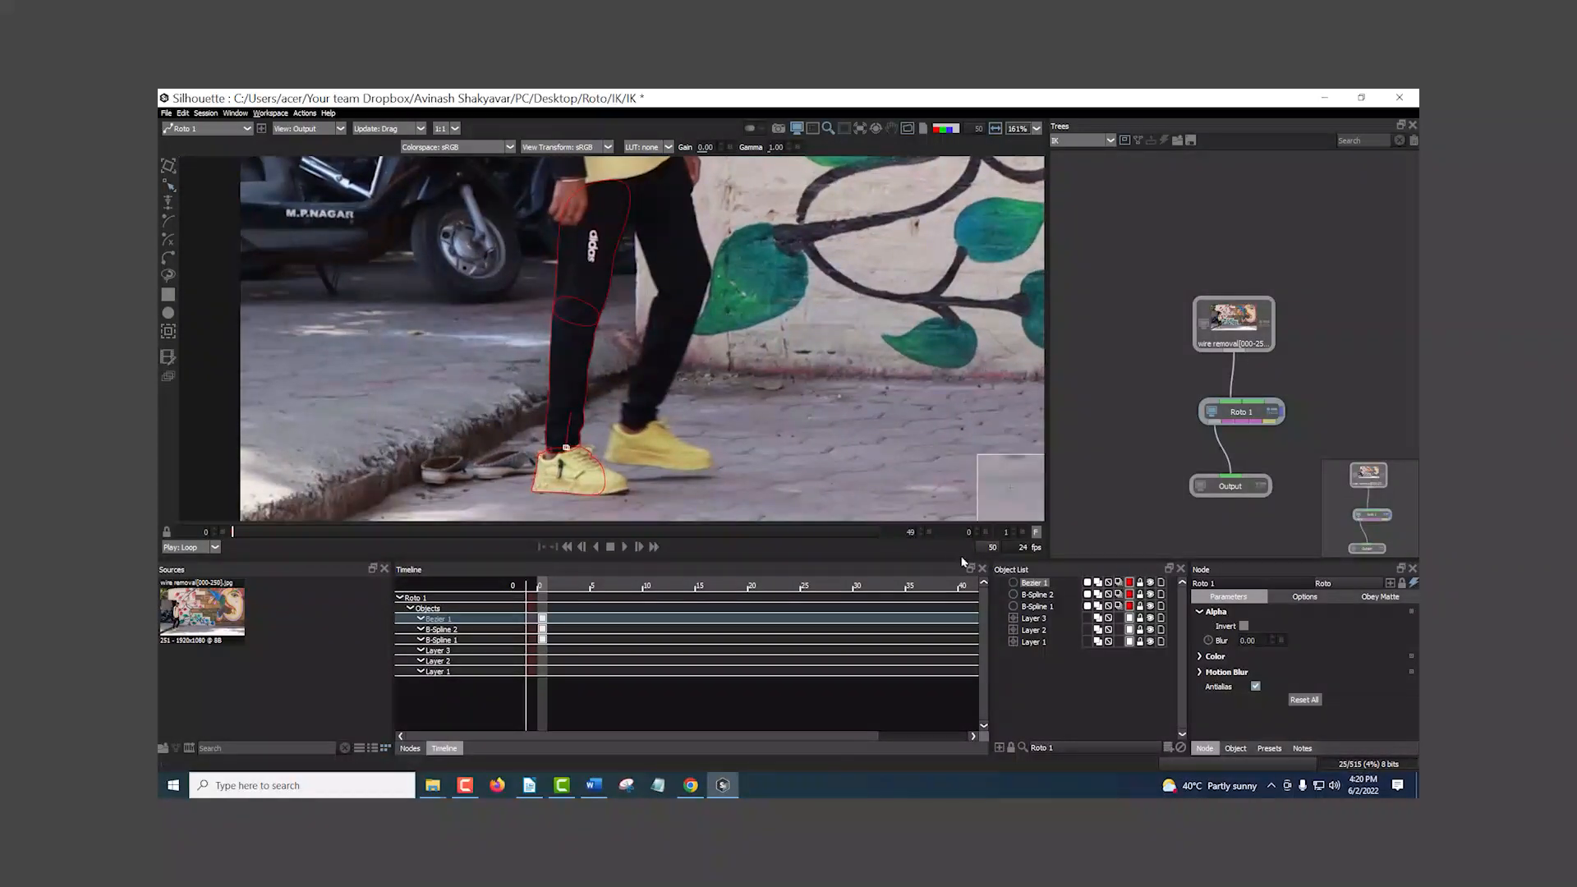
pyautogui.moveTo(657, 332); pyautogui.dragTo(662, 369)
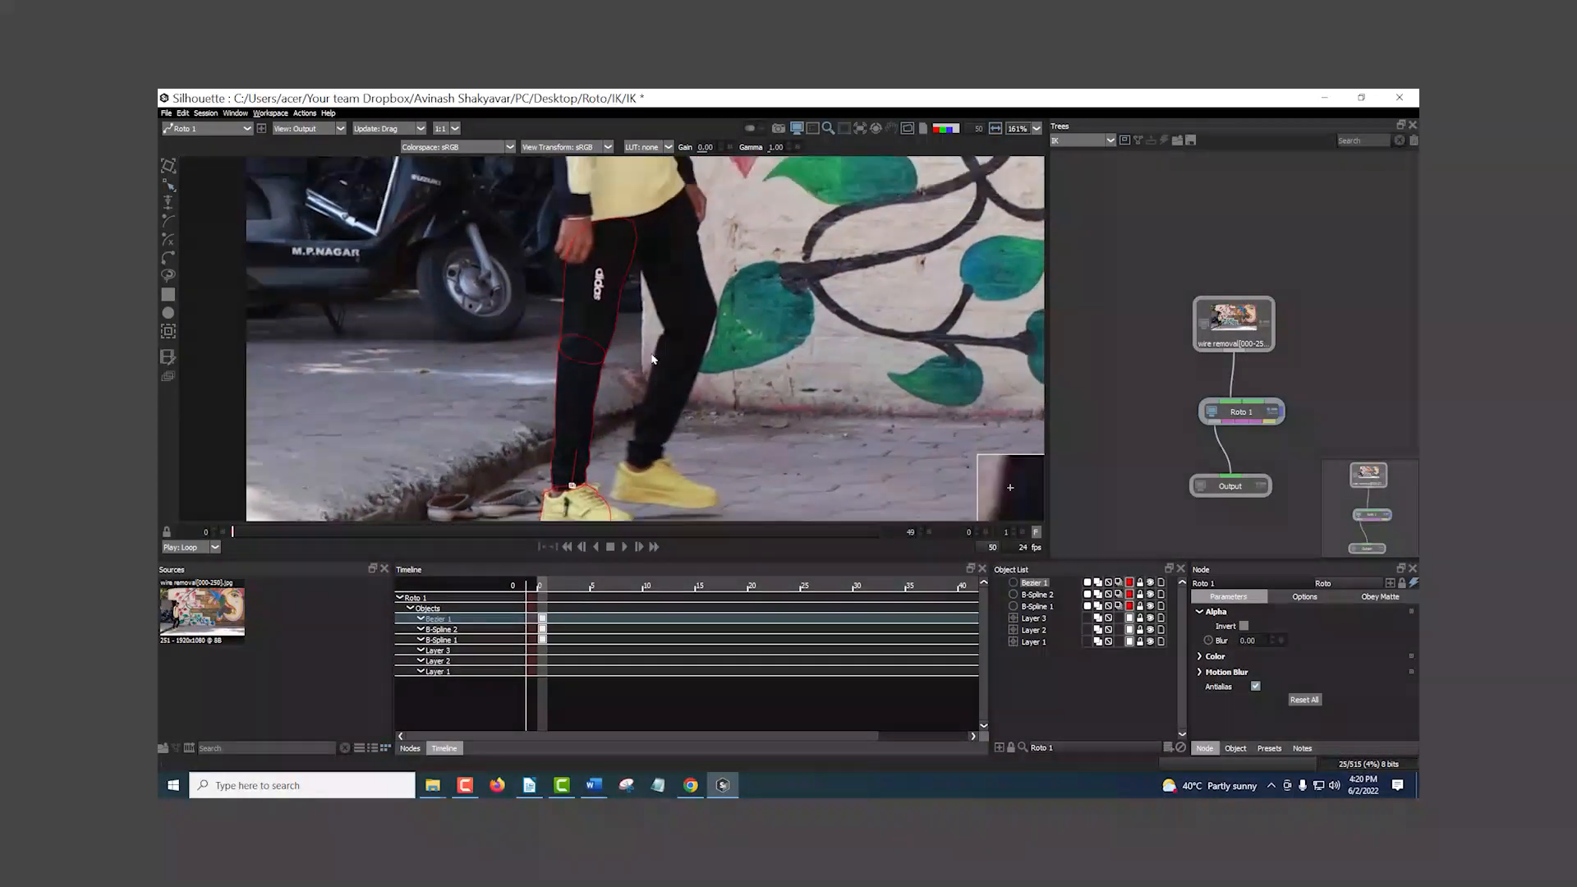
pyautogui.click(631, 274)
pyautogui.moveTo(593, 251); pyautogui.dragTo(673, 186)
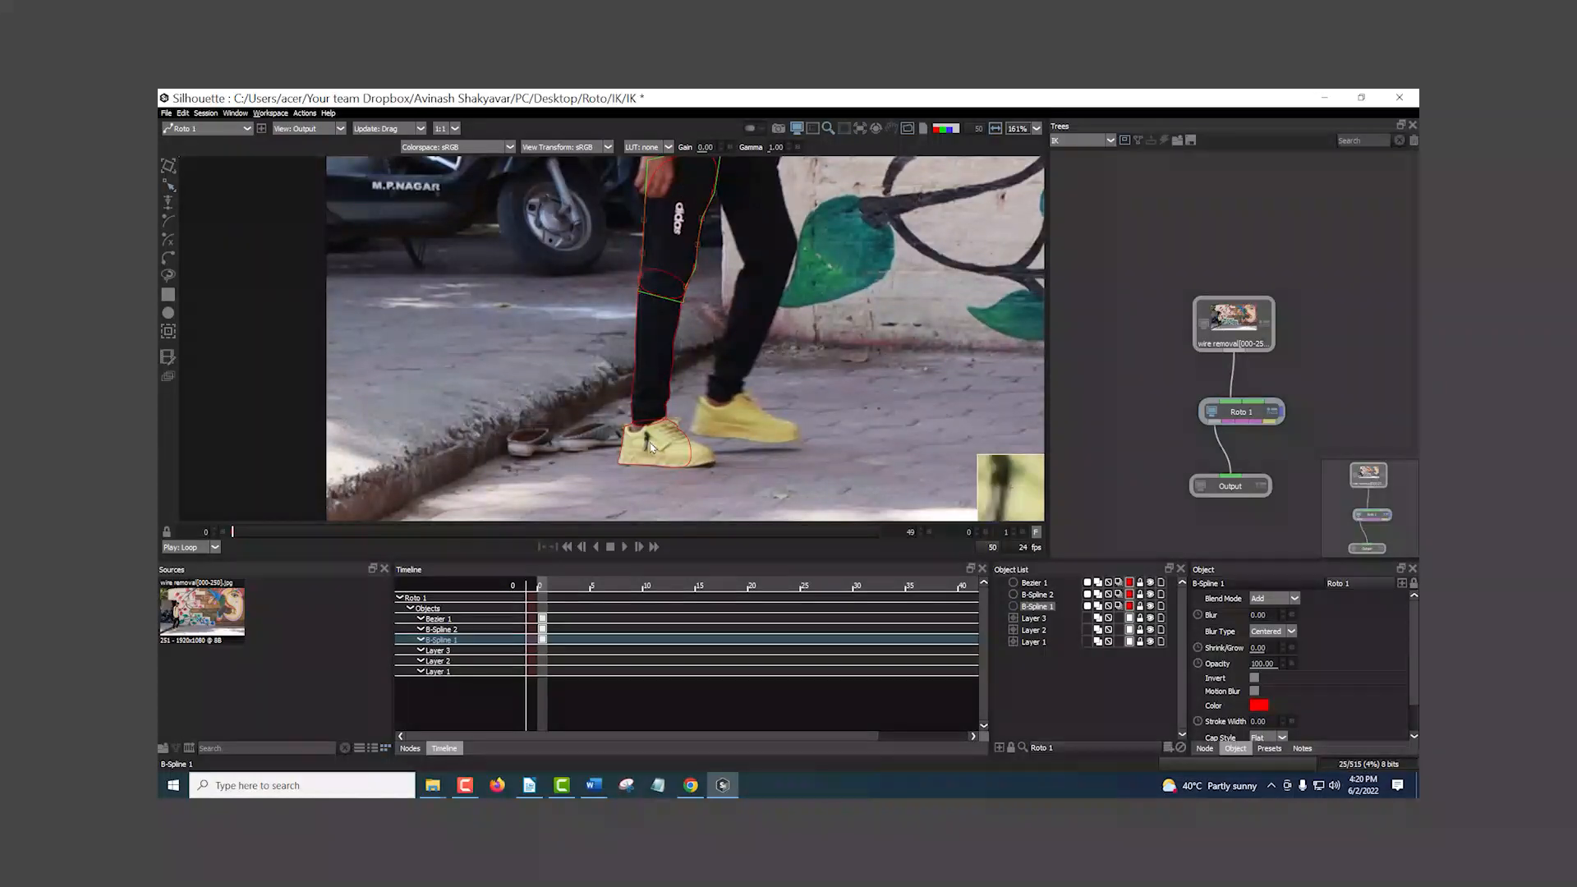
pyautogui.click(1035, 583)
pyautogui.click(1038, 608)
pyautogui.moveTo(1040, 619)
pyautogui.mouseDown()
pyautogui.moveTo(1036, 642)
pyautogui.moveTo(1040, 614)
pyautogui.mouseUp()
pyautogui.click(1039, 667)
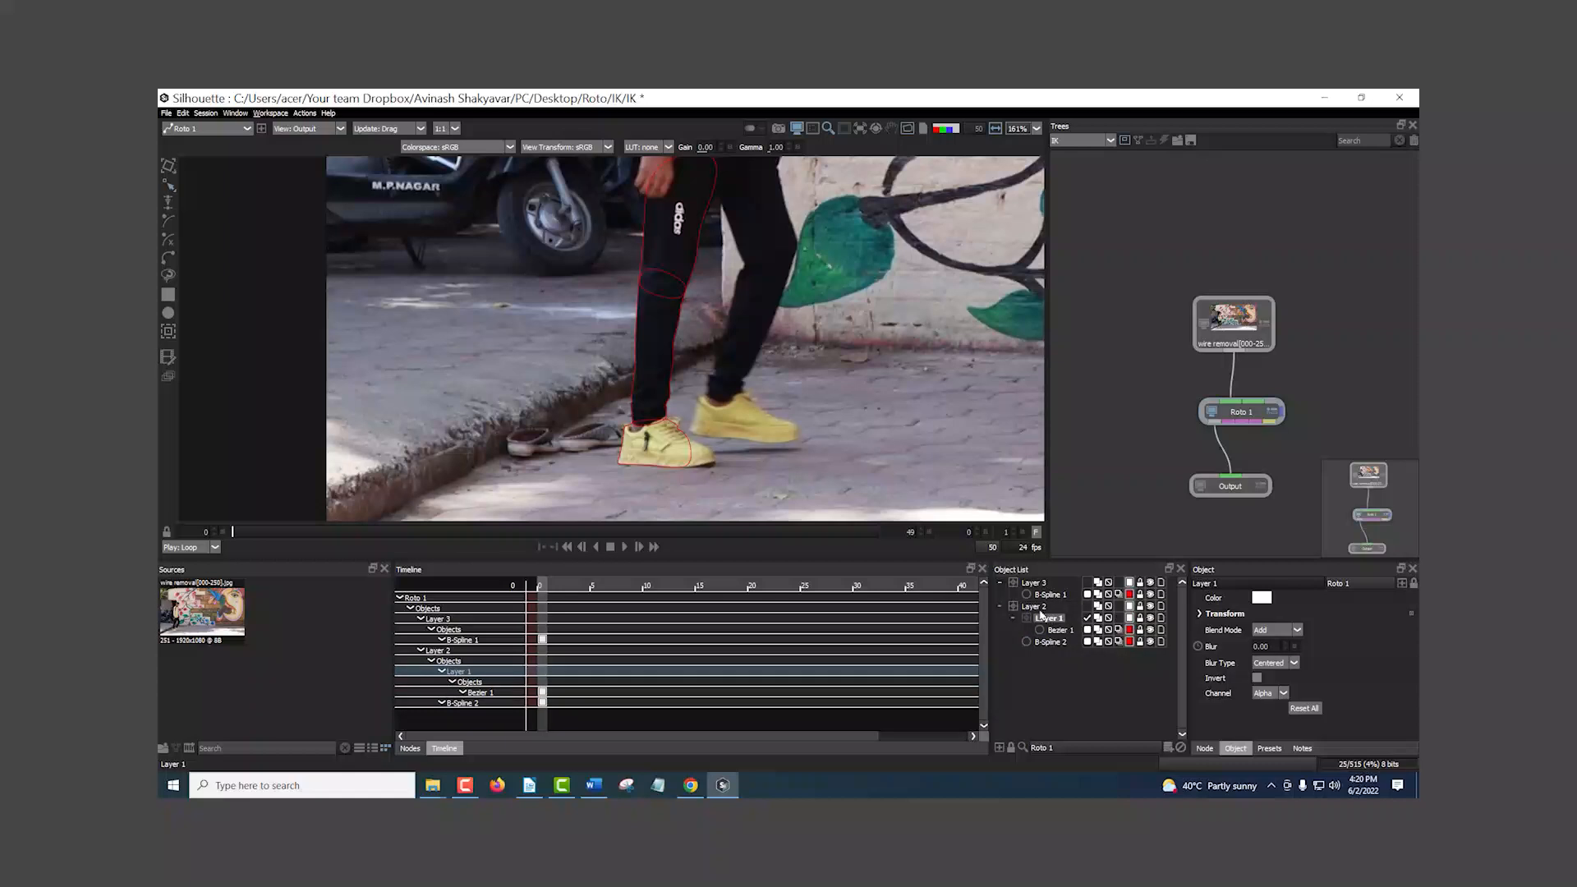
pyautogui.moveTo(1035, 612); pyautogui.dragTo(1042, 584)
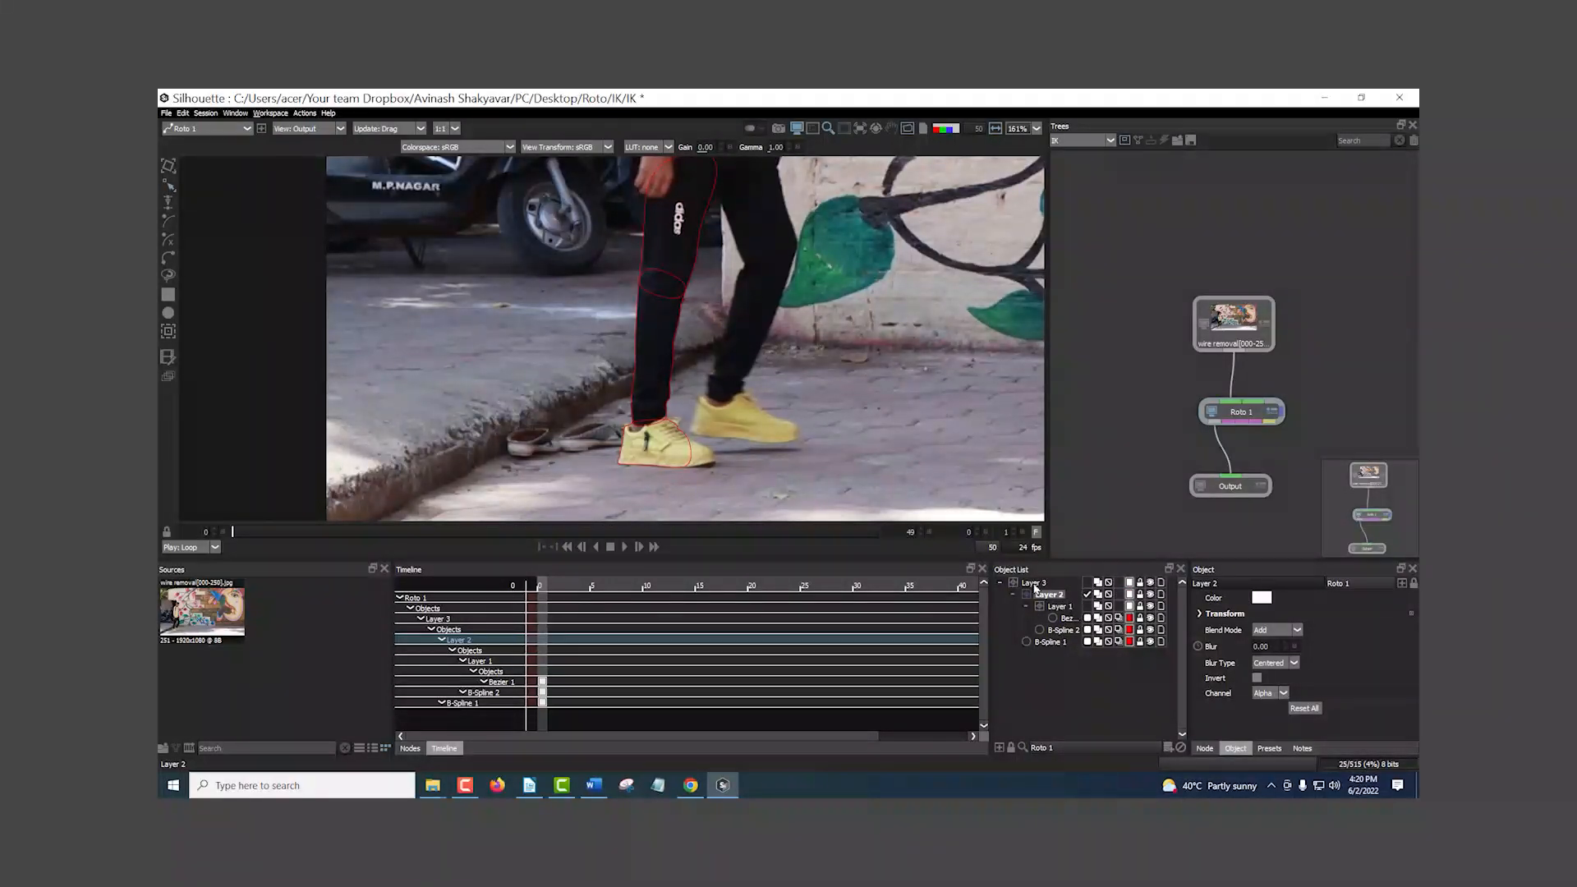
# - Check the nested hierarchy by selecting the layers and the thigh, shin and shoe shapes one by one
pyautogui.click(1035, 583)
pyautogui.click(1044, 595)
pyautogui.click(1034, 584)
pyautogui.click(1045, 595)
pyautogui.click(1064, 645)
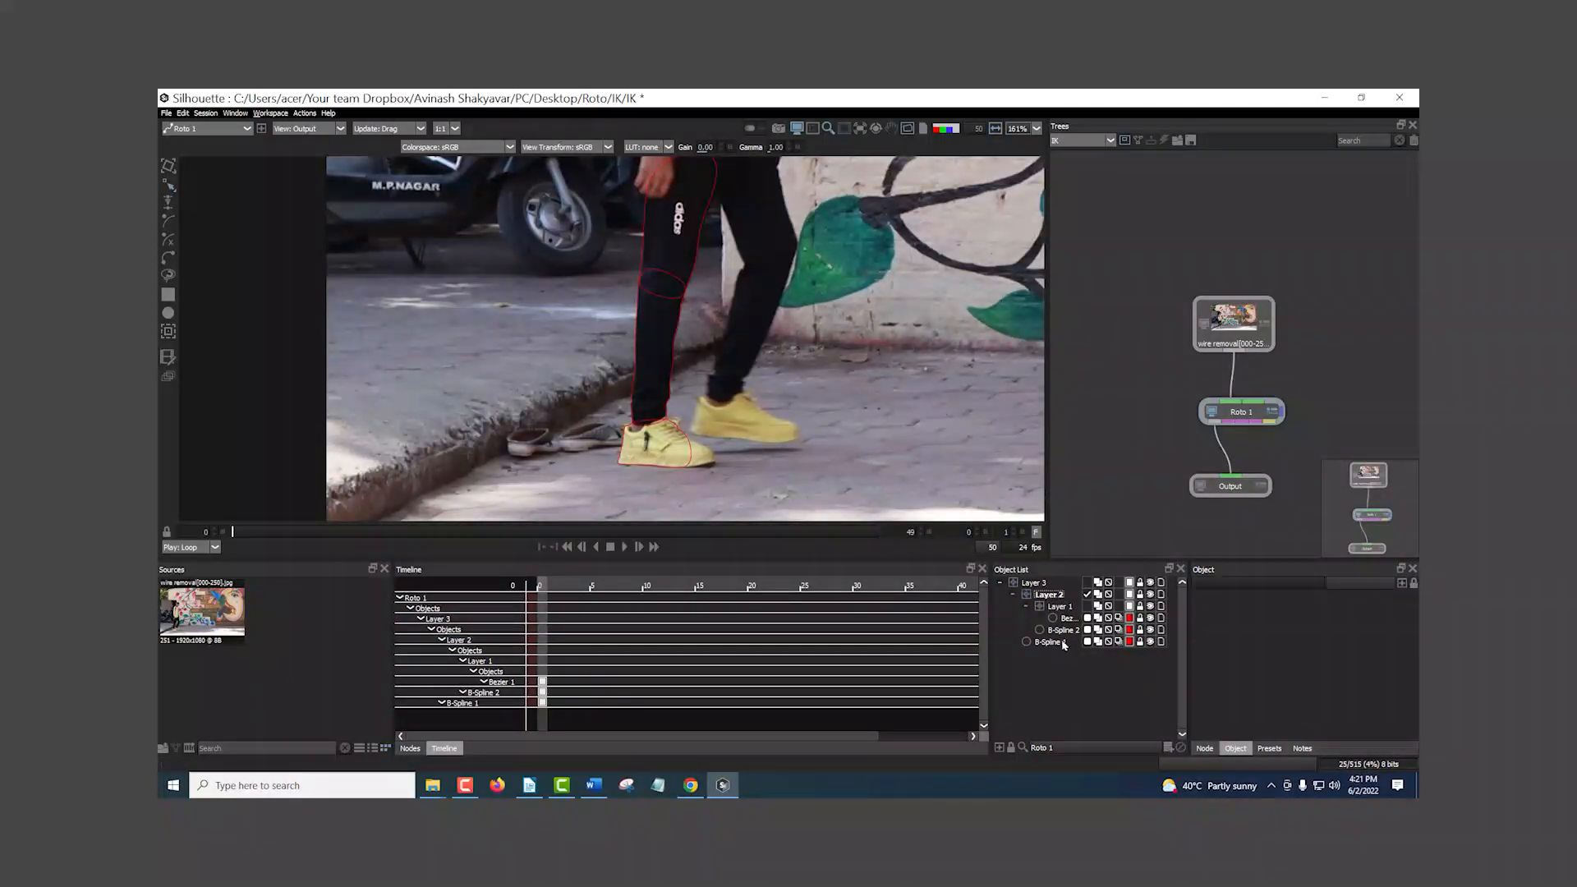
pyautogui.click(1050, 643)
pyautogui.click(1057, 631)
pyautogui.click(1066, 619)
pyautogui.click(1050, 641)
pyautogui.click(1062, 631)
pyautogui.click(1067, 619)
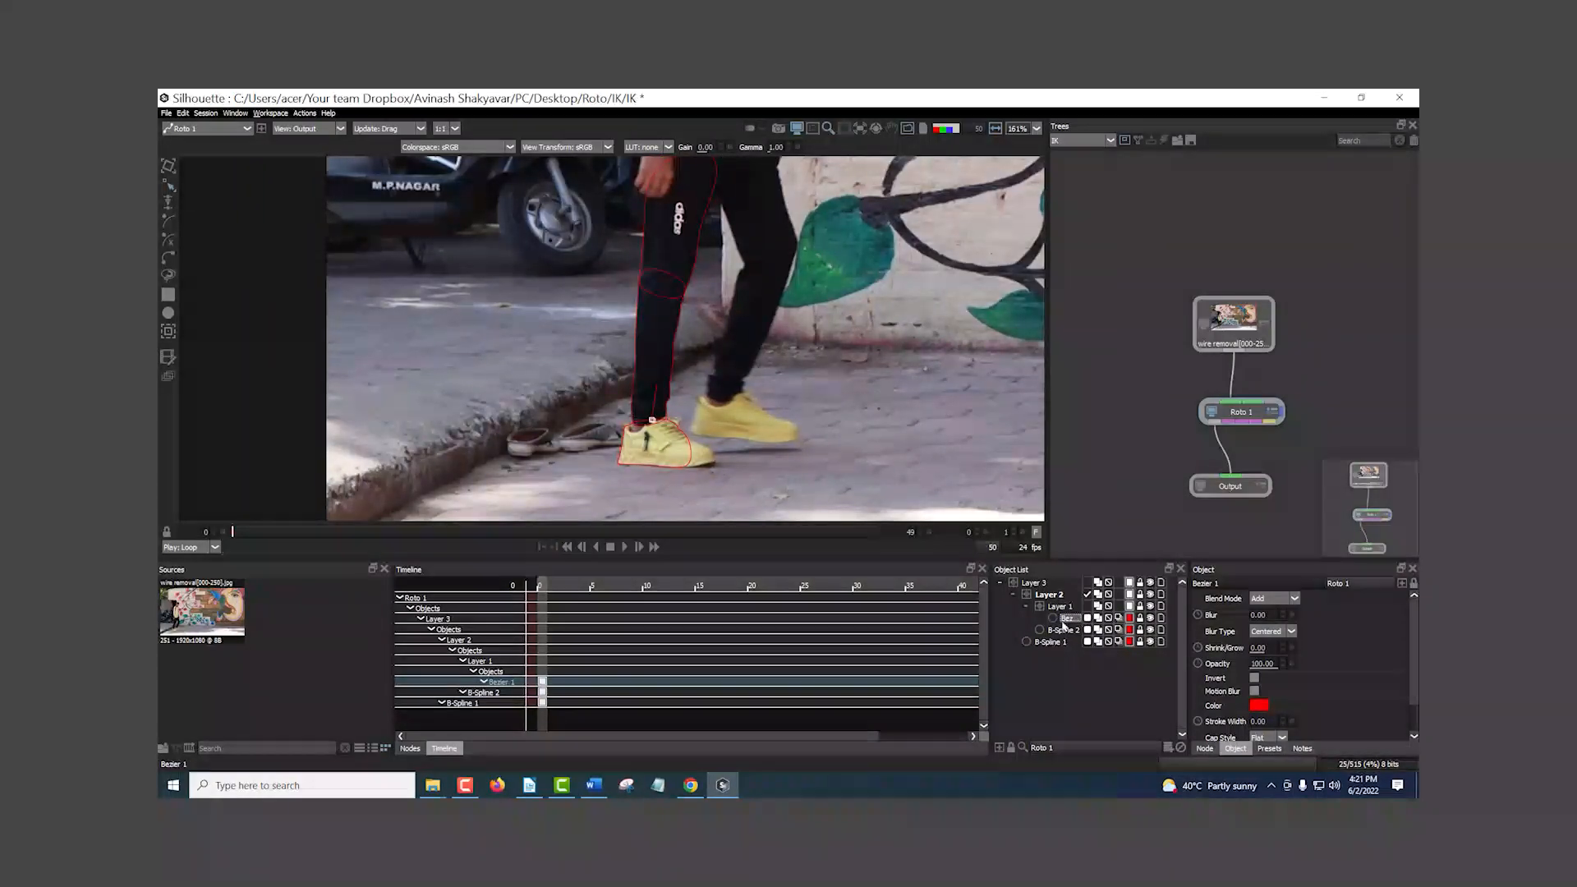
pyautogui.click(1058, 670)
# - Try the IK tool on Layers 3, 2 and 1 selected together
pyautogui.click(1035, 583)
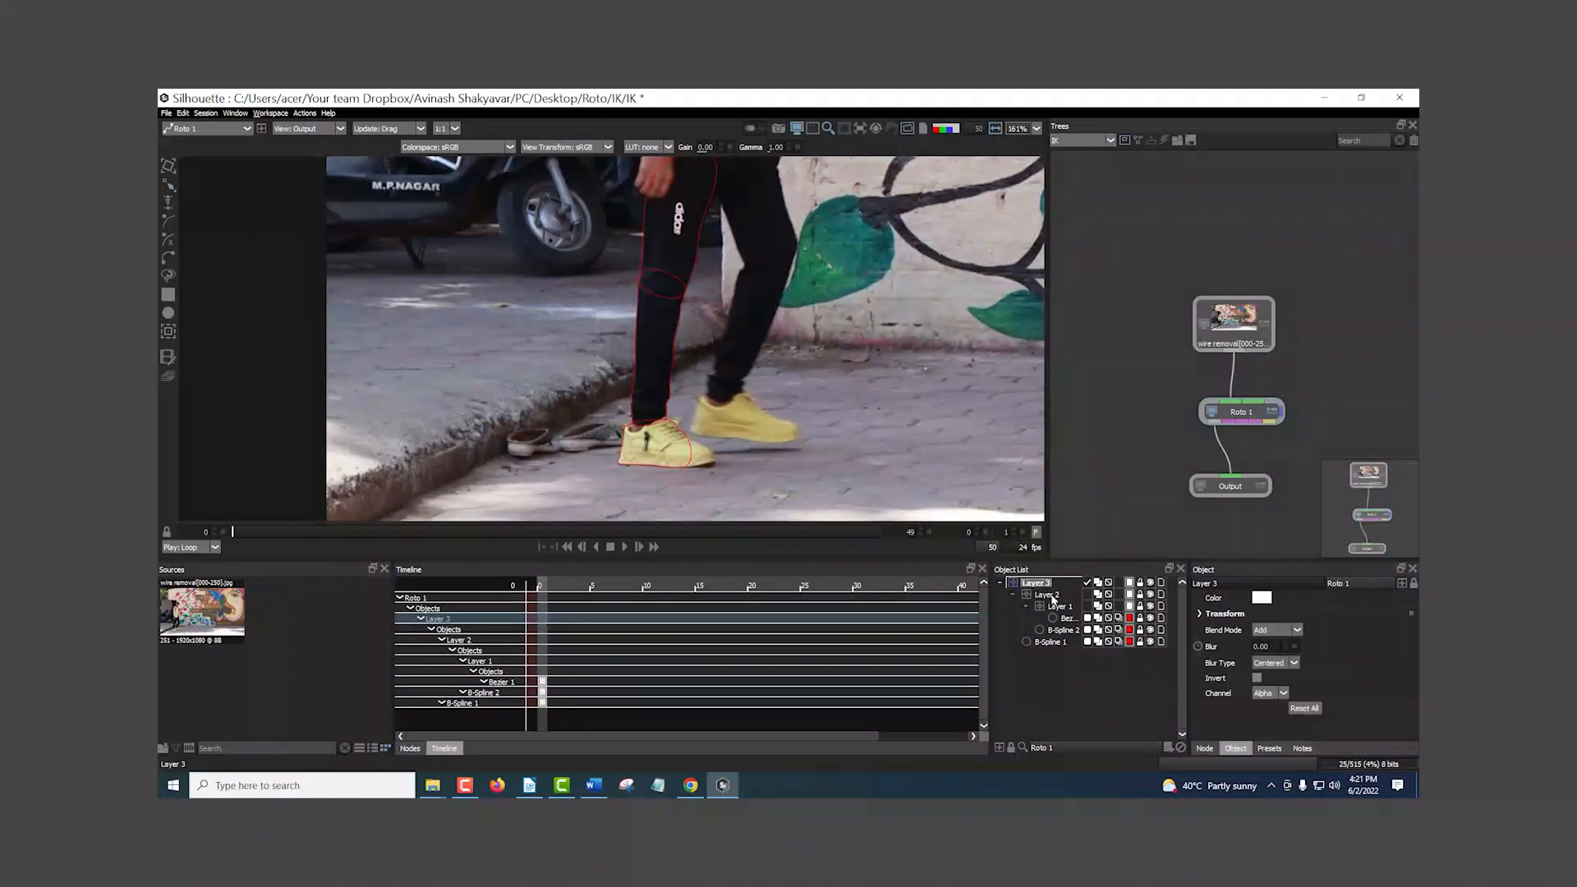
pyautogui.keyDown('ctrl'); pyautogui.click(1051, 595); pyautogui.keyUp('ctrl')
pyautogui.keyDown('ctrl'); pyautogui.click(1060, 607); pyautogui.keyUp('ctrl')
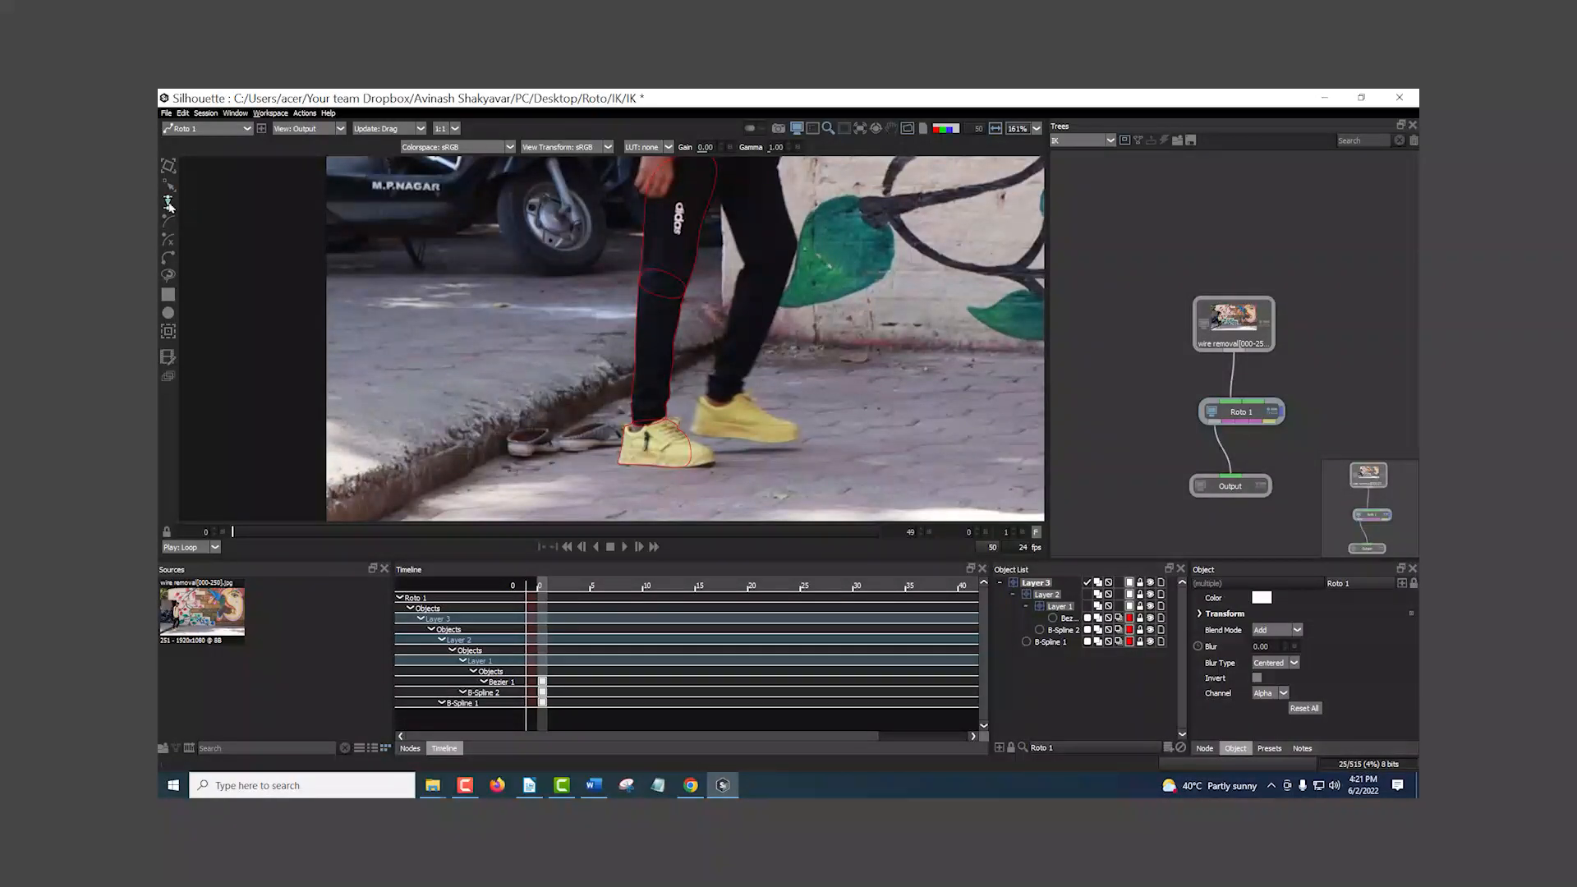
pyautogui.scroll(-5, 644, 344)
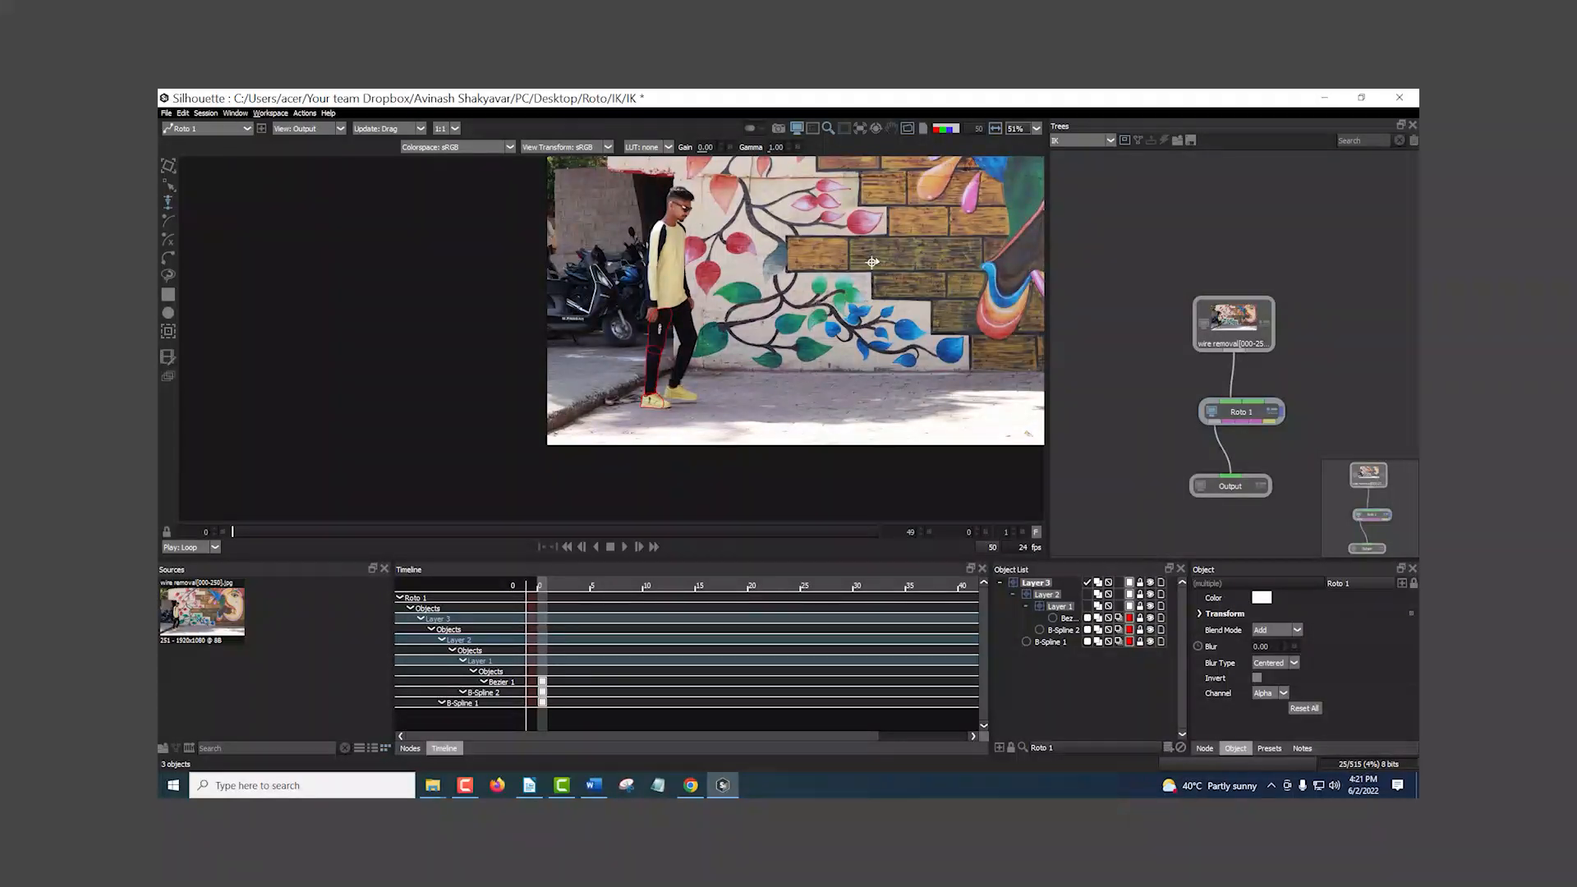
pyautogui.scroll(4, 893, 295)
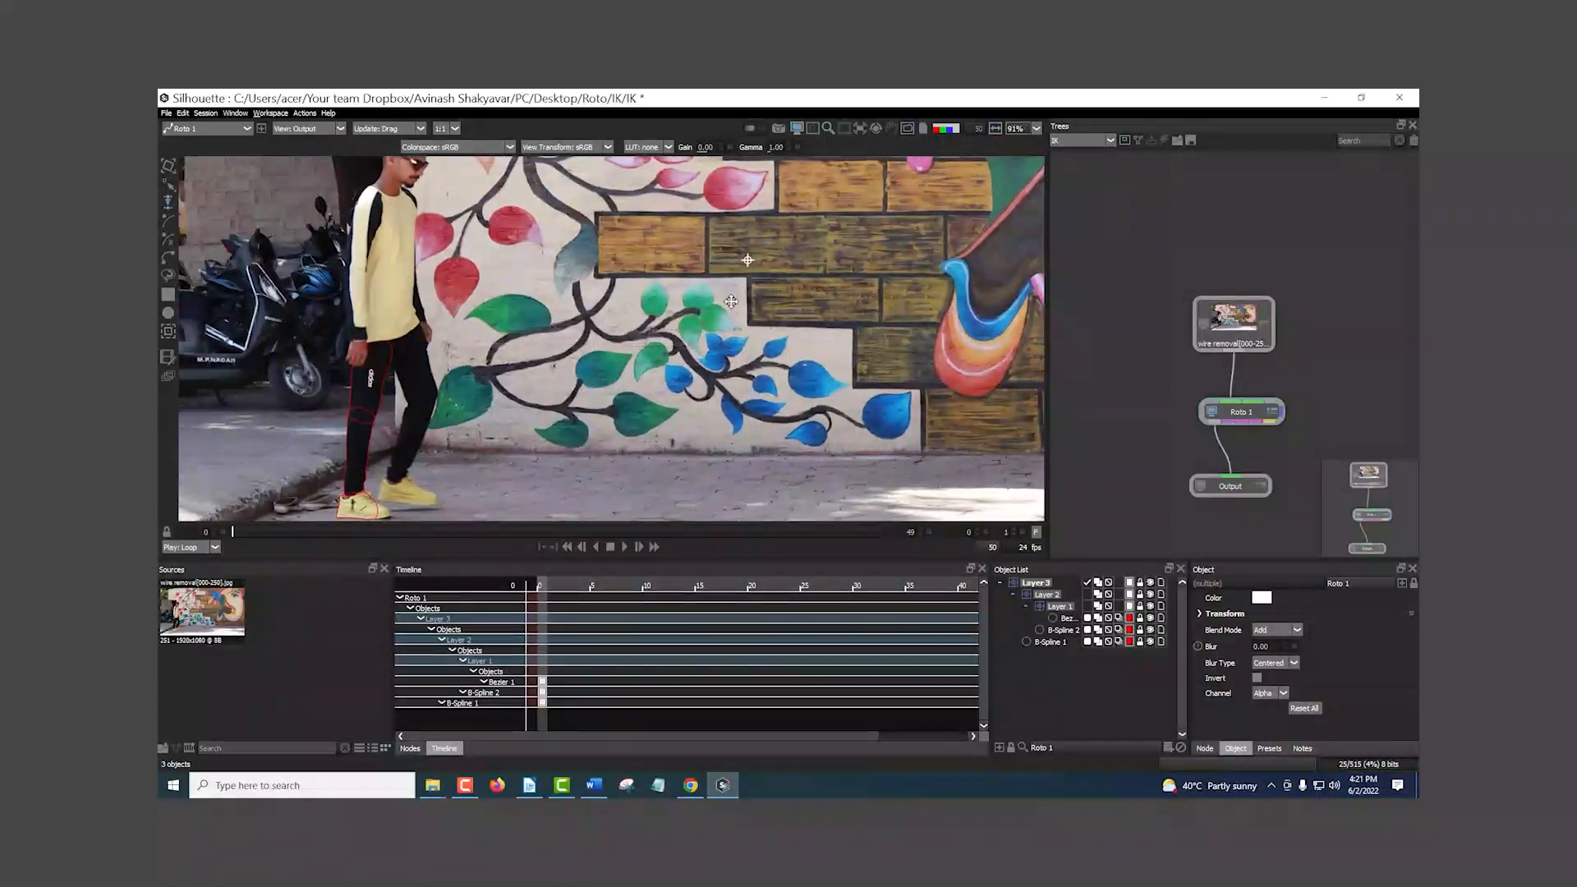
pyautogui.scroll(2, 639, 301)
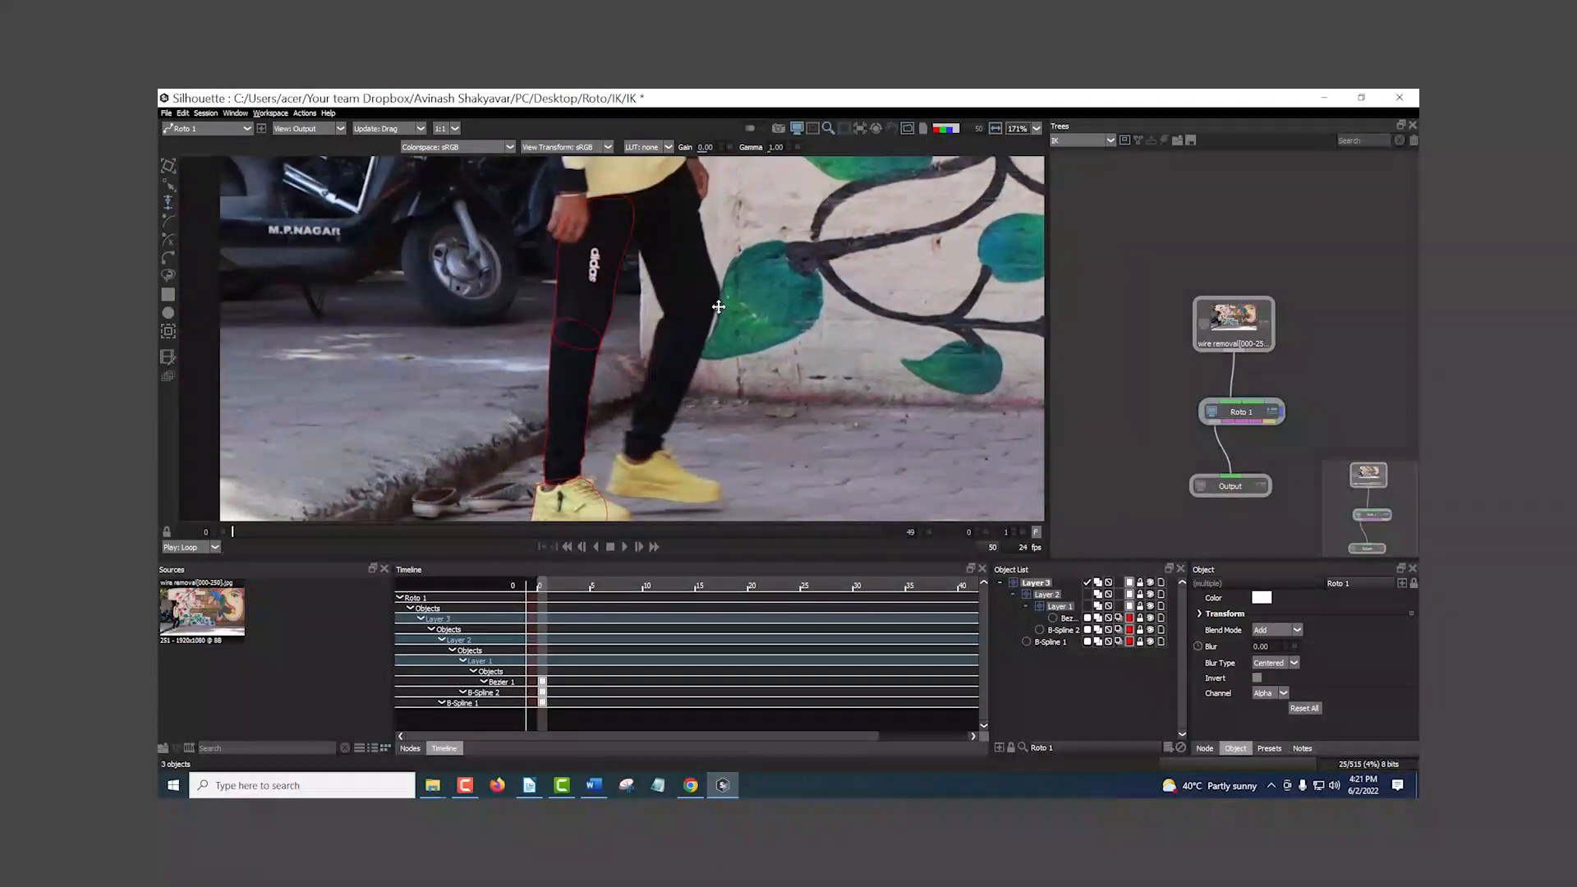
# - Undo the last layer nesting and place Layer 2 inside Layer 3 again
pyautogui.hotkey('ctrl', 'z')
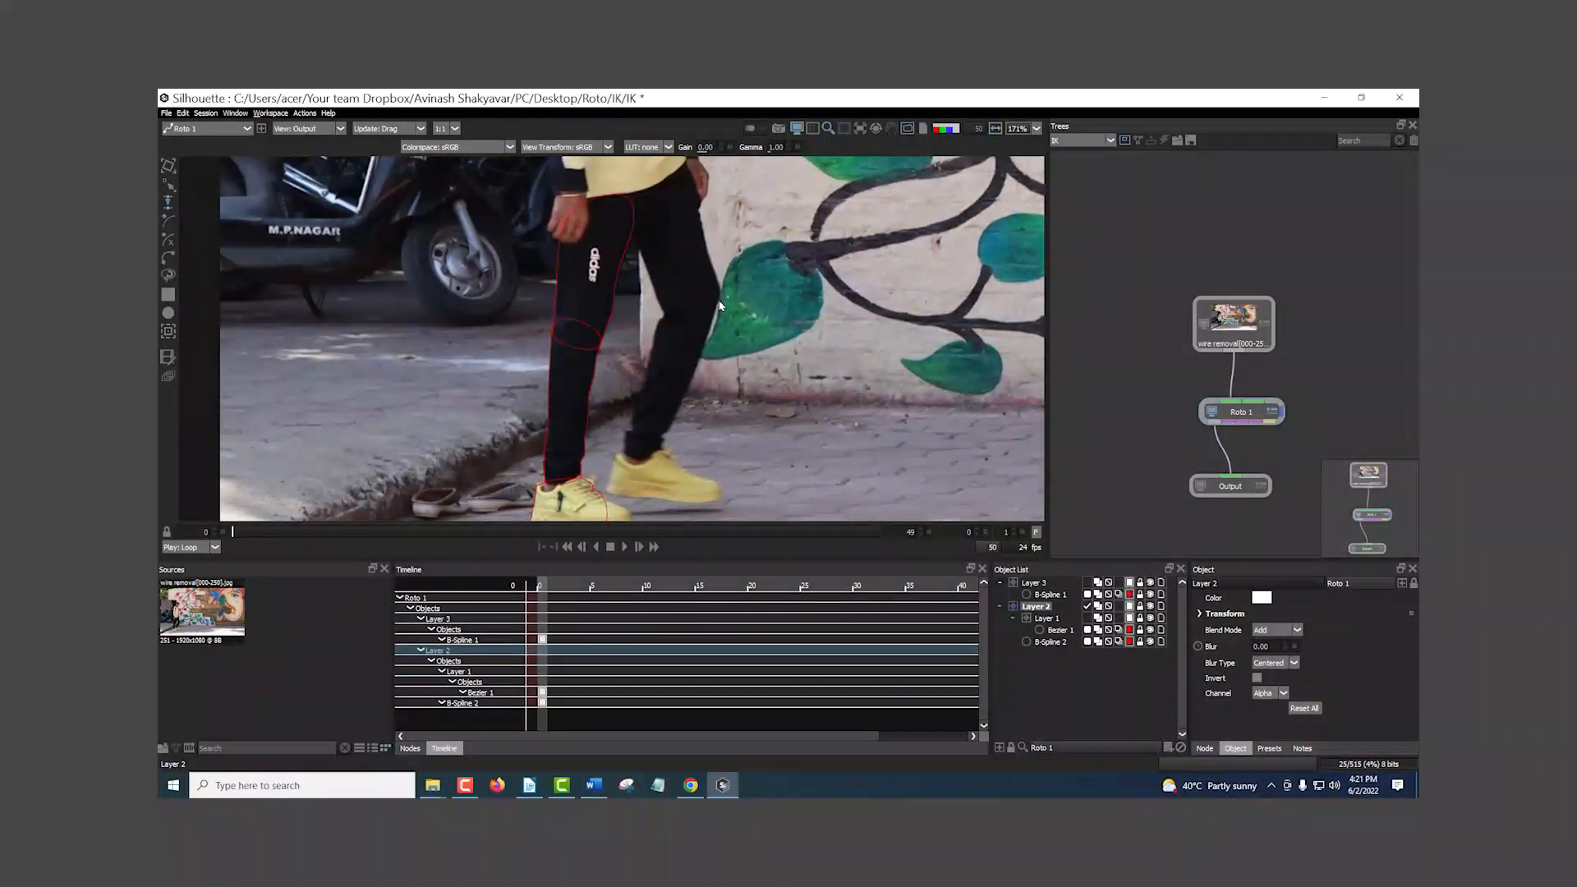
pyautogui.click(1047, 665)
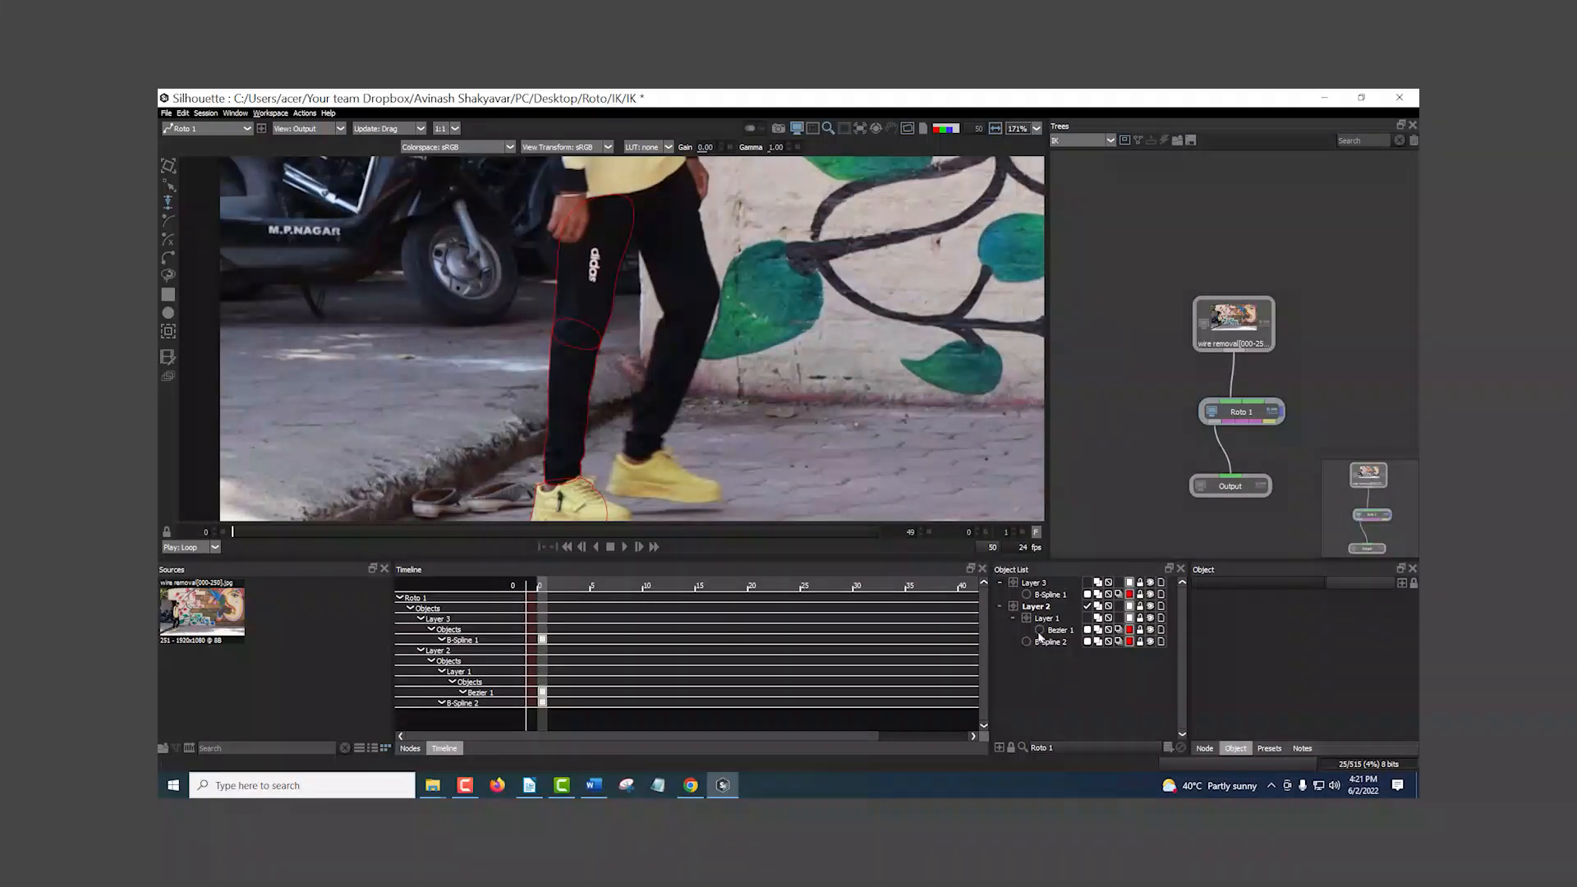
pyautogui.moveTo(1037, 608); pyautogui.dragTo(1036, 584)
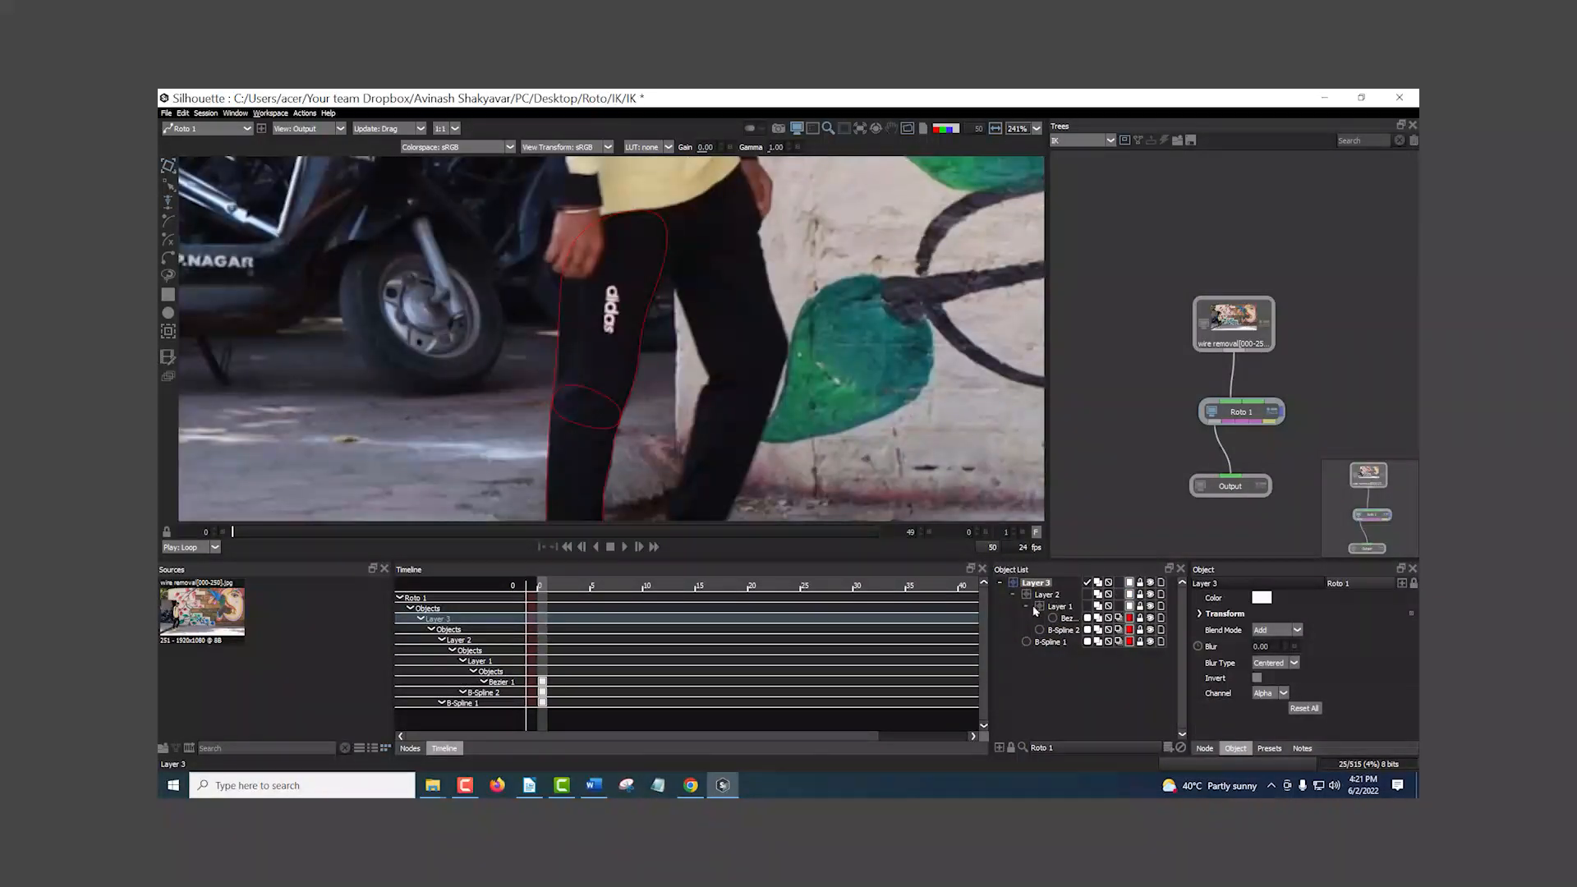
# - Move Layer 3's anchor point from the image centre to the hip at the upper end of the thigh shape
pyautogui.scroll(-8, 756, 339)
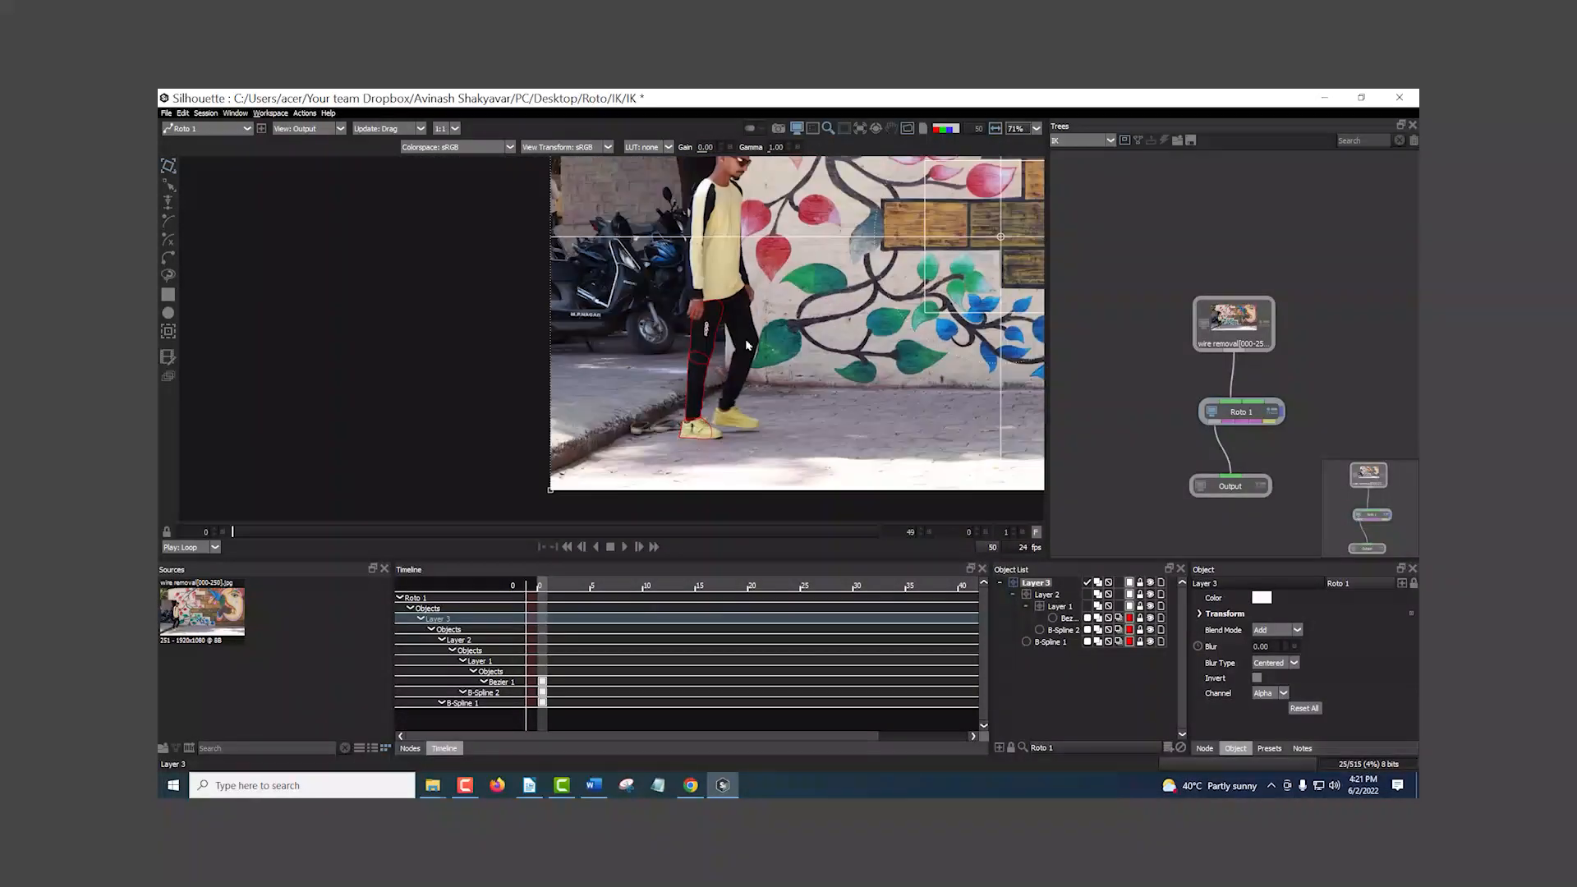
pyautogui.scroll(3, 756, 338)
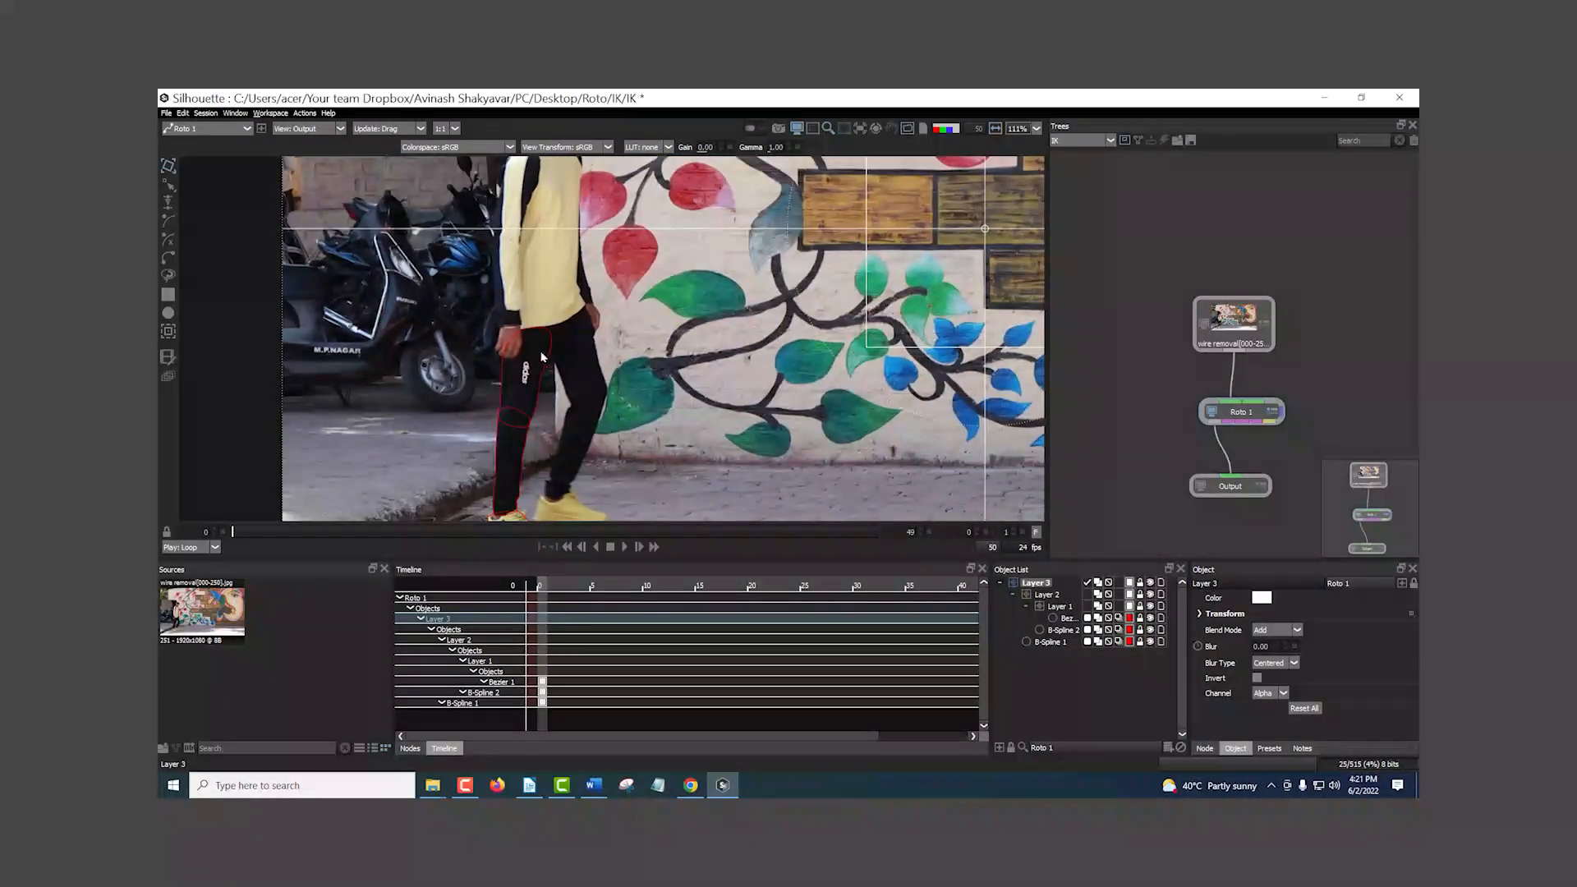
pyautogui.moveTo(985, 229); pyautogui.dragTo(530, 338)
pyautogui.moveTo(577, 458); pyautogui.dragTo(782, 394)
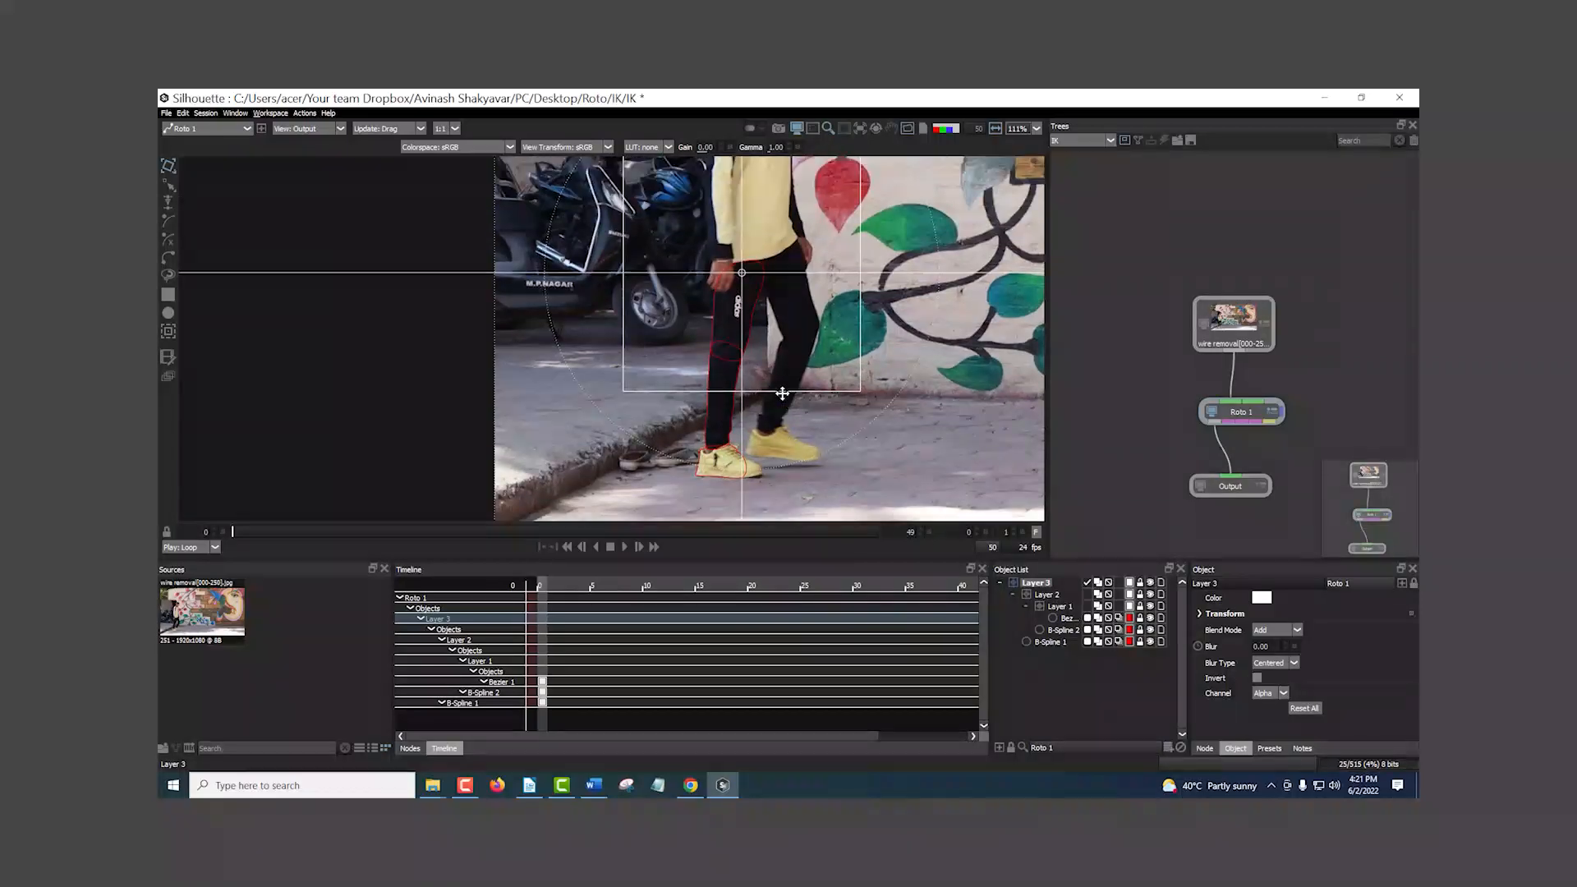
# - Move Layer 2's anchor point to the knee where the thigh and shin shapes overlap, and select Layer 1
pyautogui.click(1047, 597)
pyautogui.scroll(-3, 727, 336)
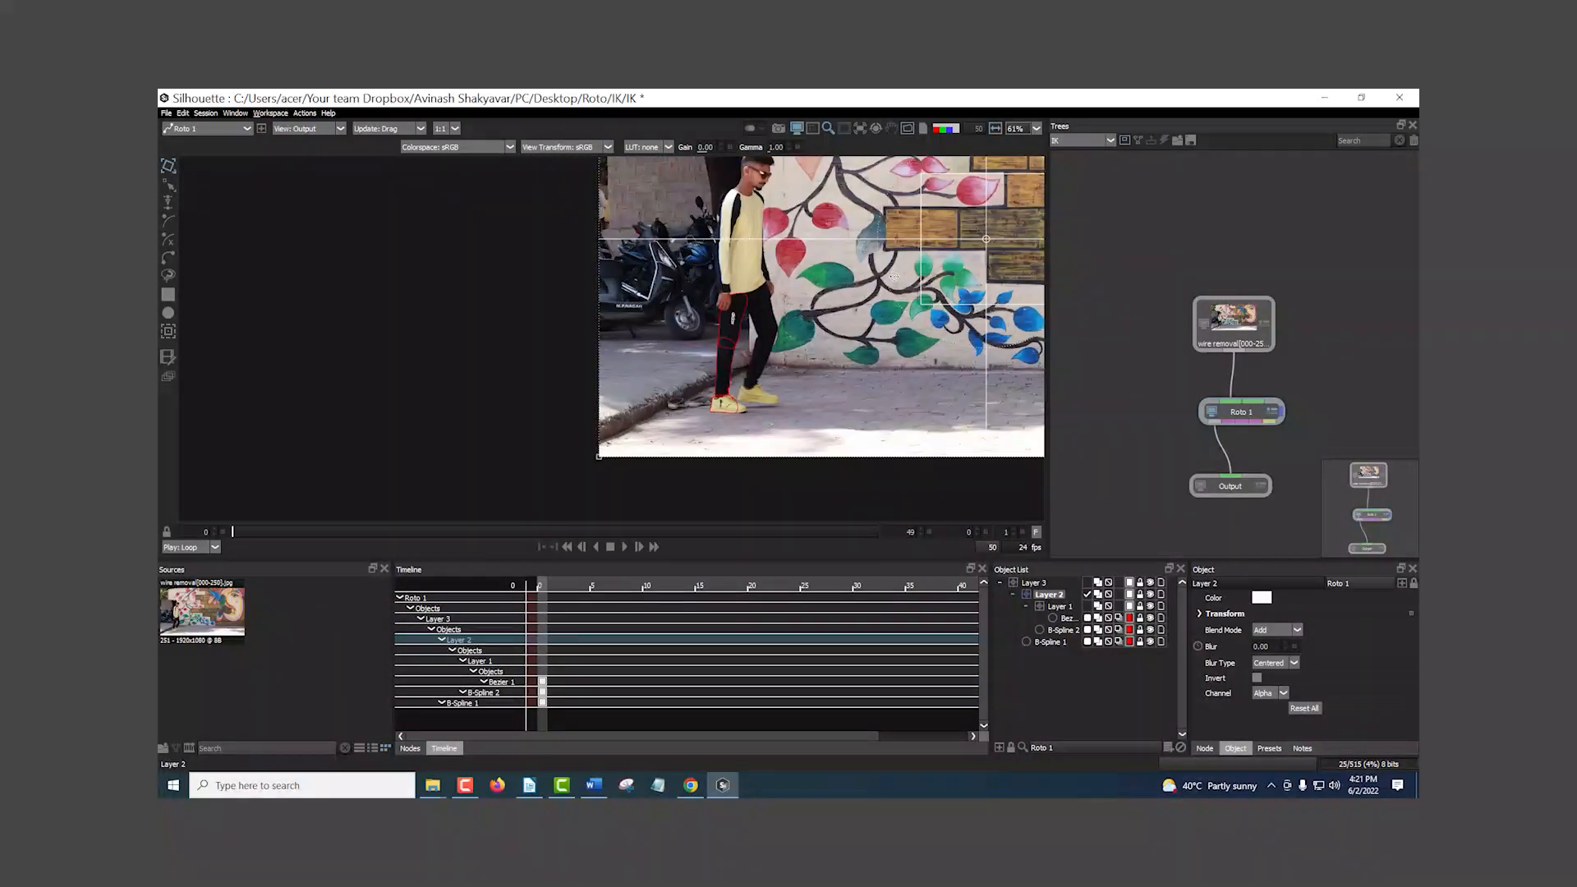
pyautogui.moveTo(983, 241); pyautogui.dragTo(738, 302)
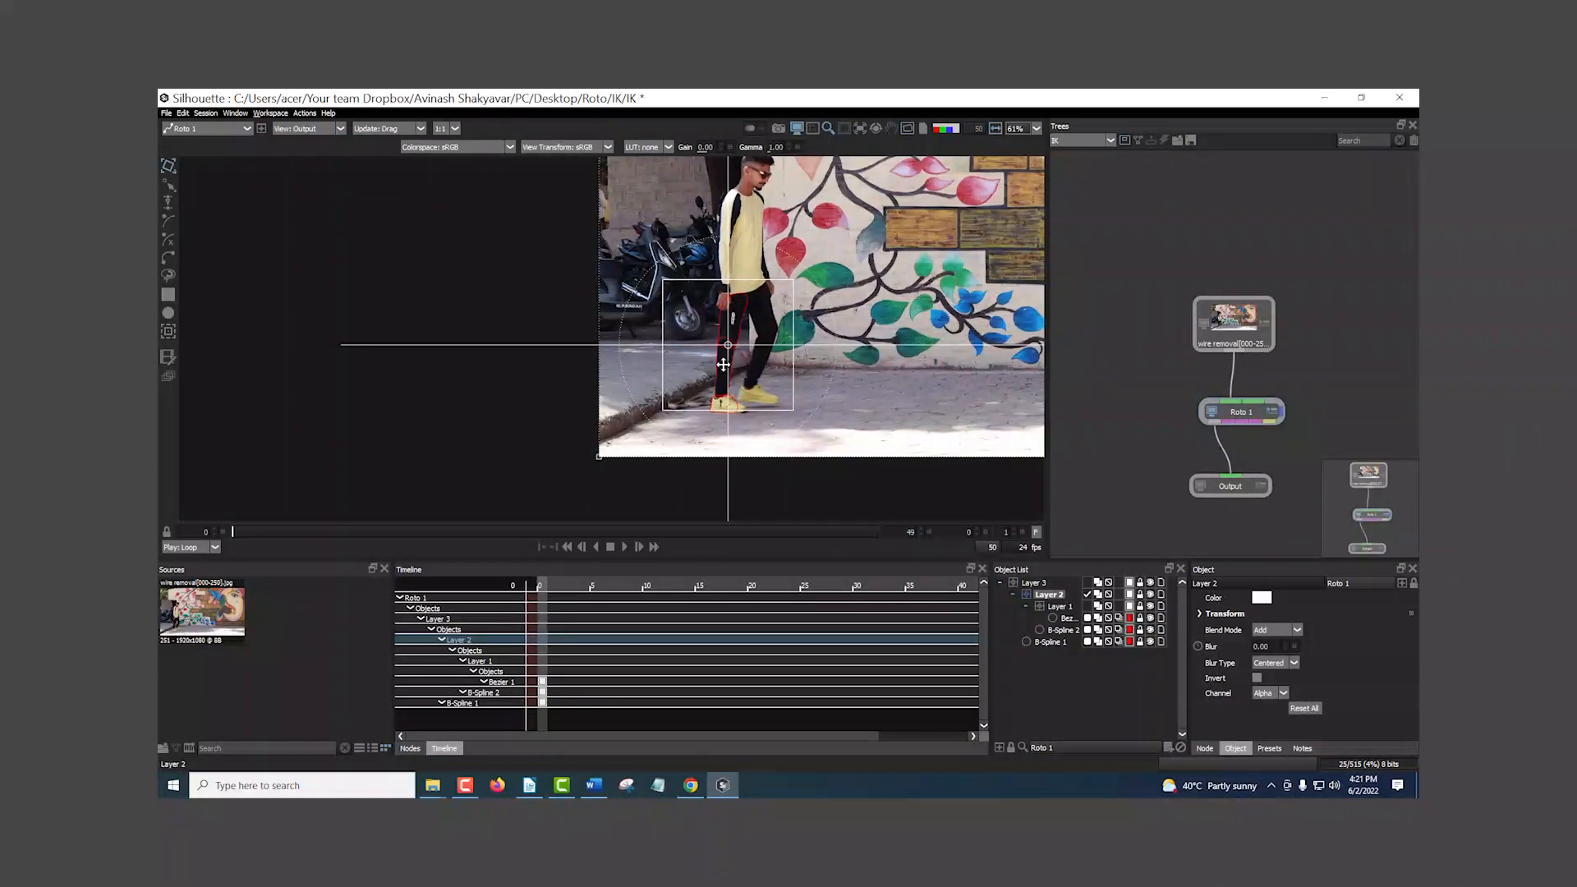
pyautogui.click(1059, 606)
pyautogui.scroll(2, 945, 271)
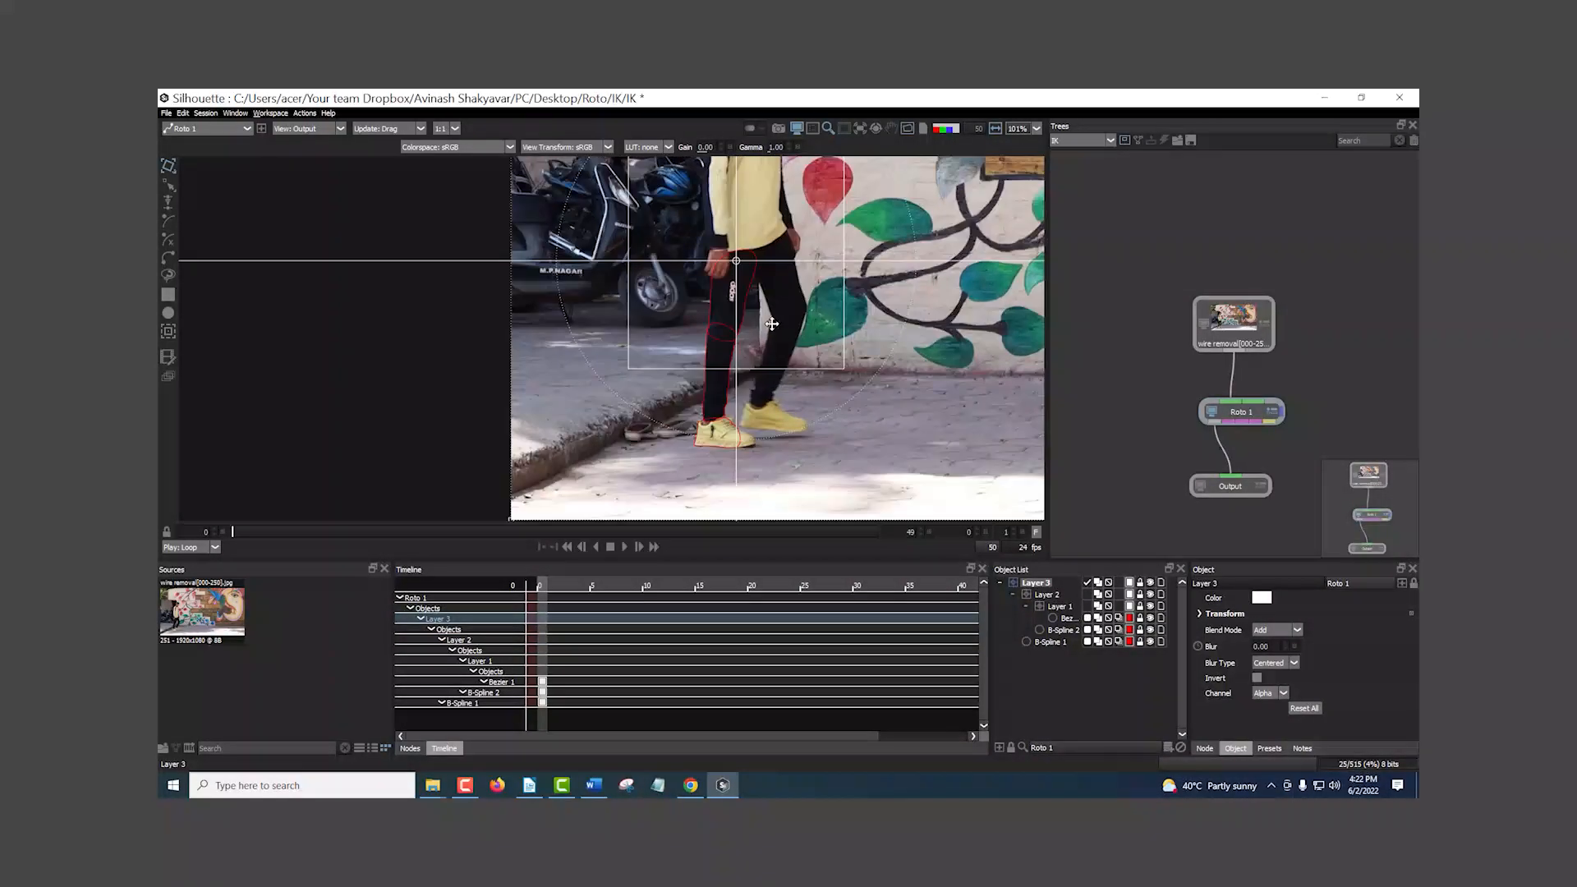
# - Try bending the leg by its ankle joint at frame 0 with the IK tool on Layers 3, 2 and 1
pyautogui.scroll(5, 692, 410)
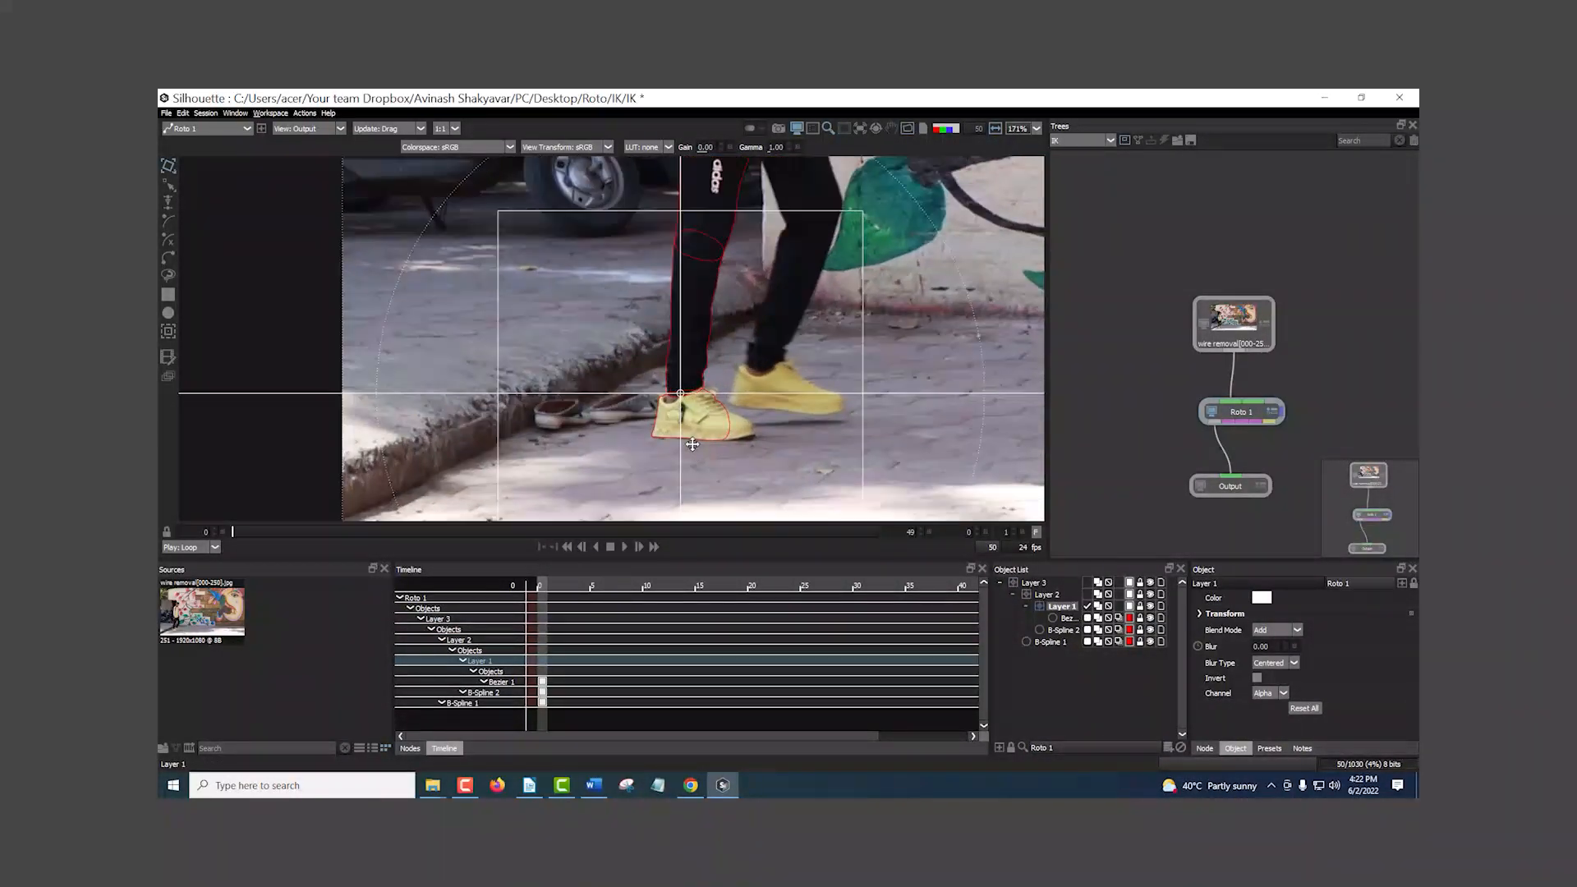
pyautogui.scroll(-3, 692, 406)
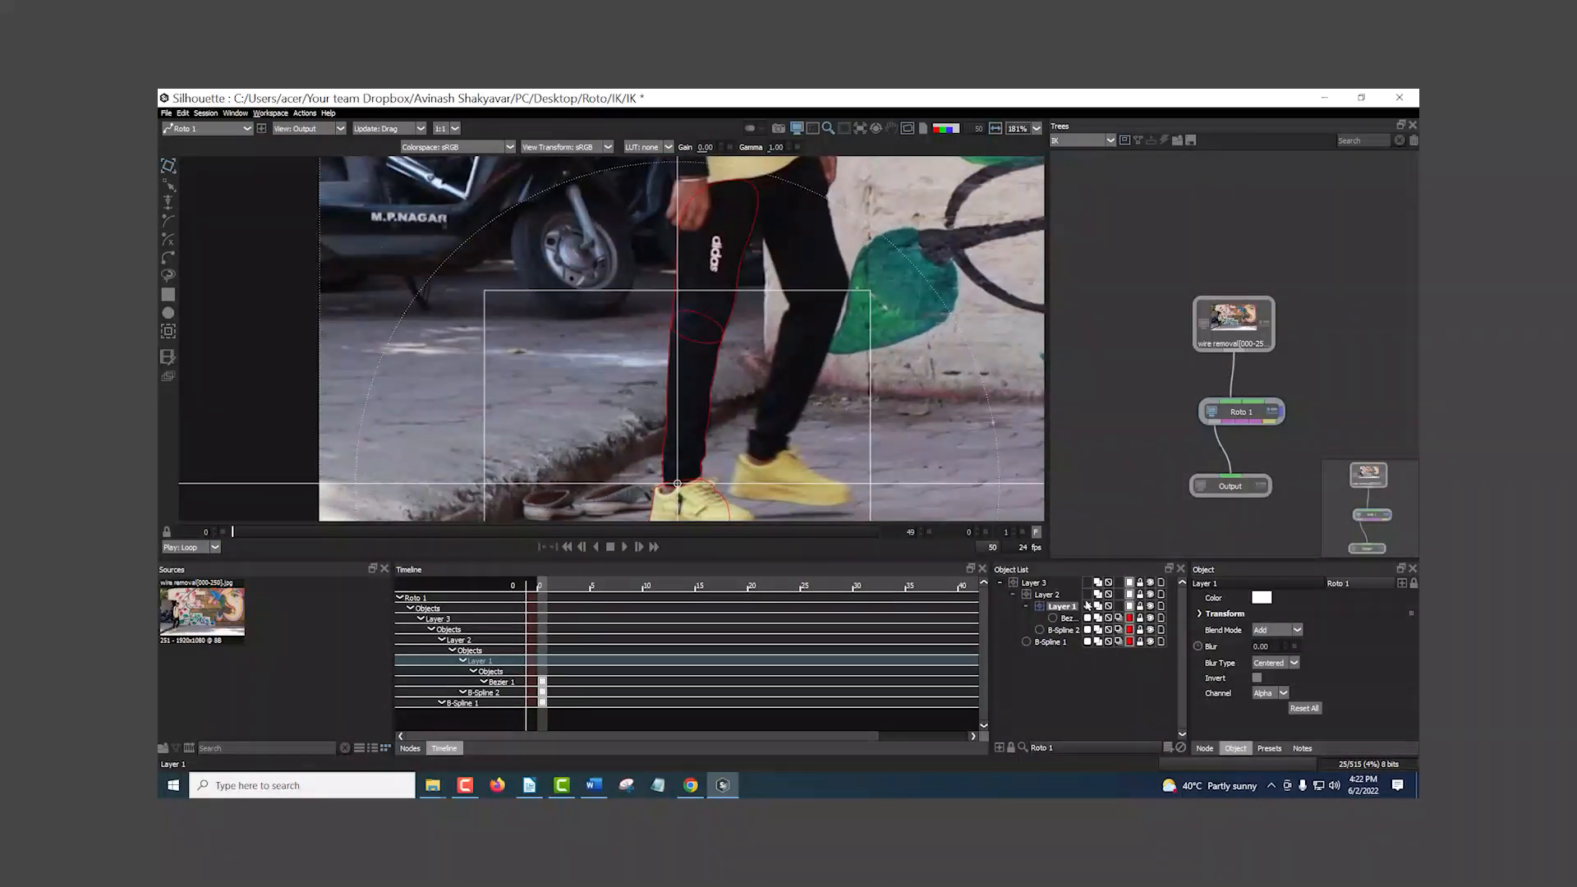
pyautogui.scroll(-1, 536, 300)
pyautogui.click(1040, 584)
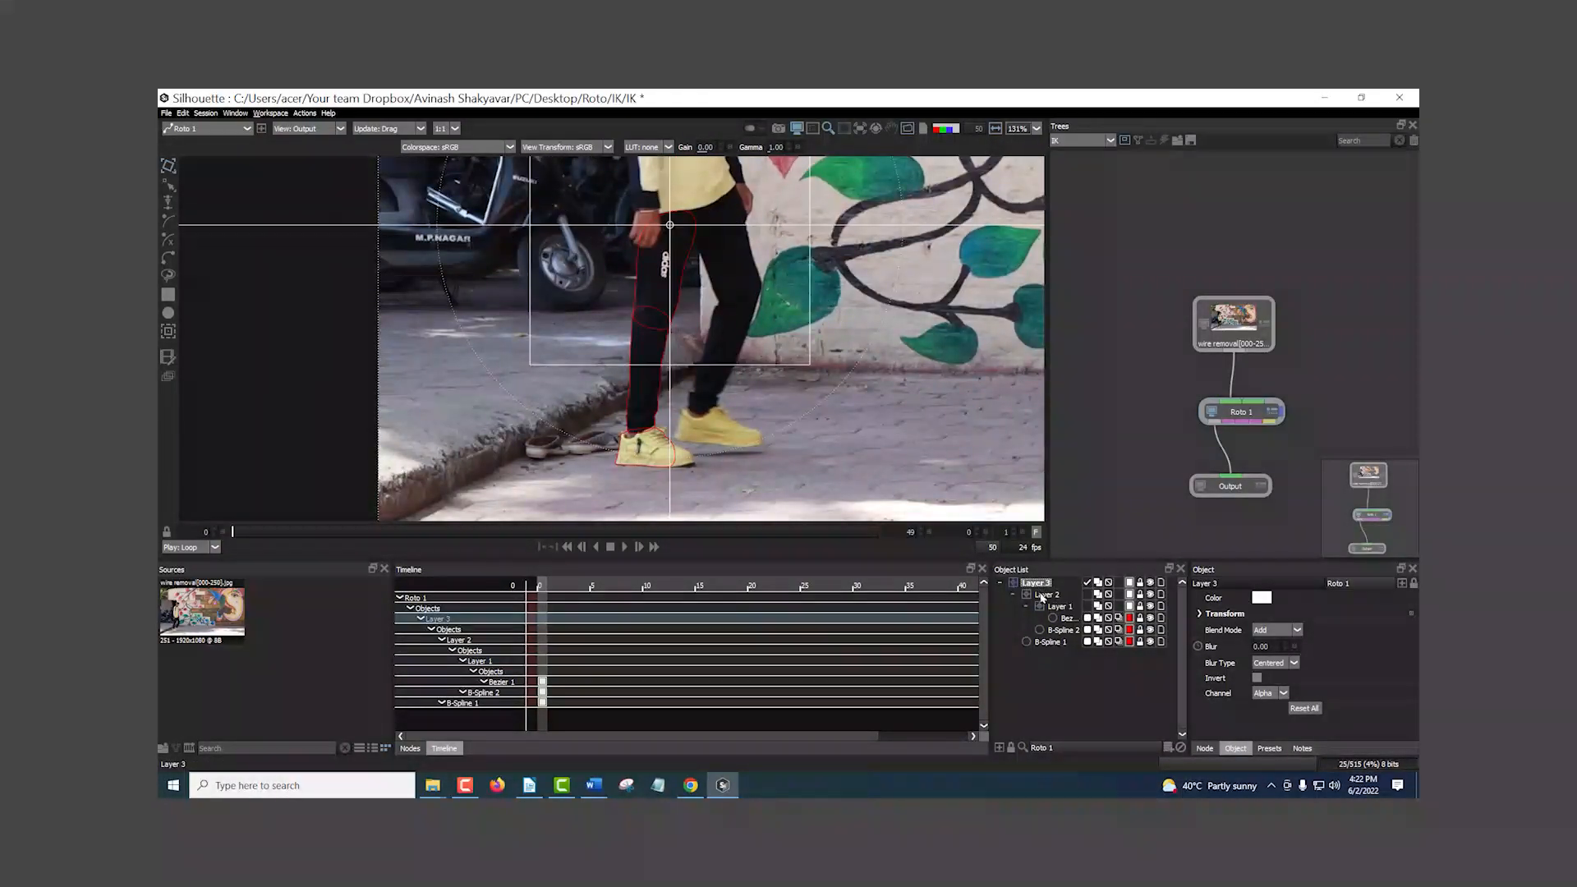
pyautogui.keyDown('ctrl'); pyautogui.click(1046, 594); pyautogui.keyUp('ctrl')
pyautogui.keyDown('ctrl'); pyautogui.click(1059, 606); pyautogui.keyUp('ctrl')
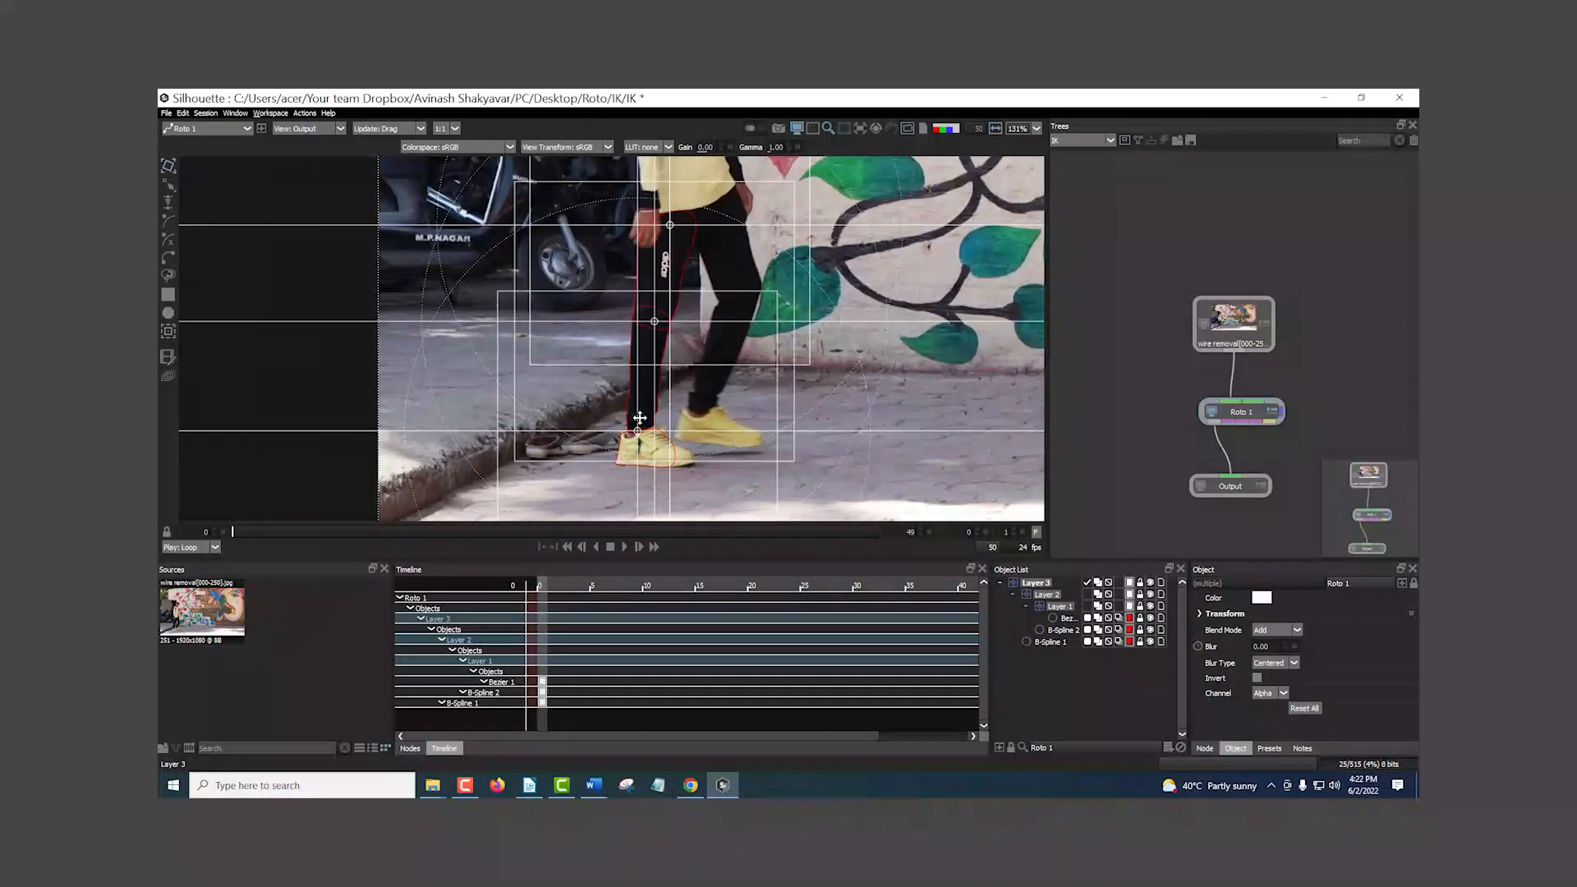
pyautogui.click(168, 202)
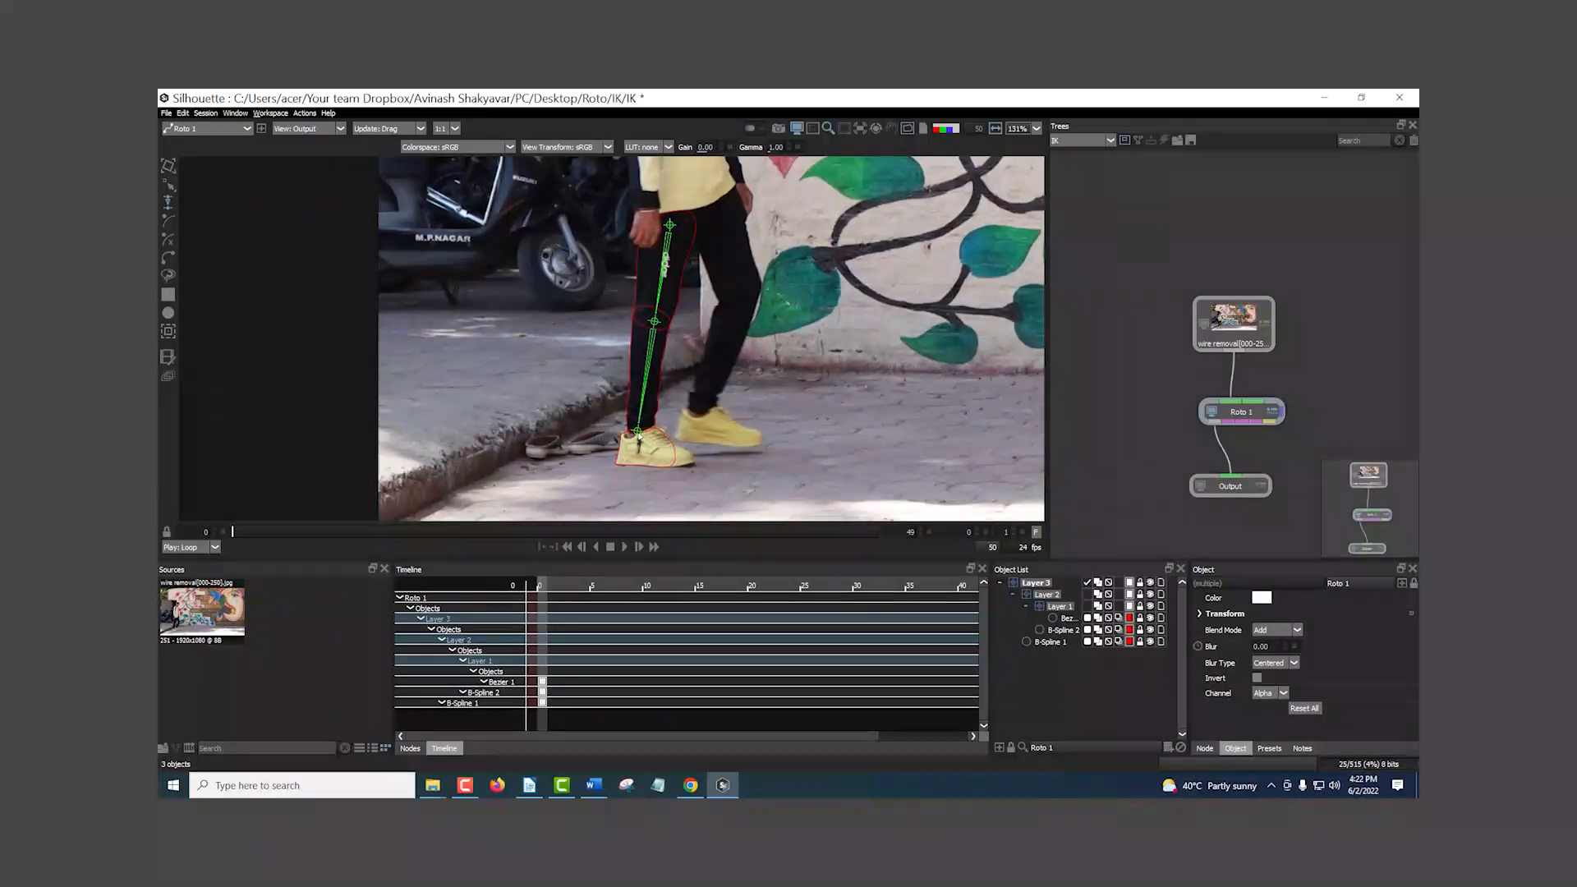
pyautogui.moveTo(638, 433); pyautogui.dragTo(673, 392)
pyautogui.hotkey('ctrl', 'z')
# - Try shifting Layer 3 at frame 5 so the thigh shape meets the man's hip
pyautogui.moveTo(243, 539); pyautogui.dragTo(297, 545)
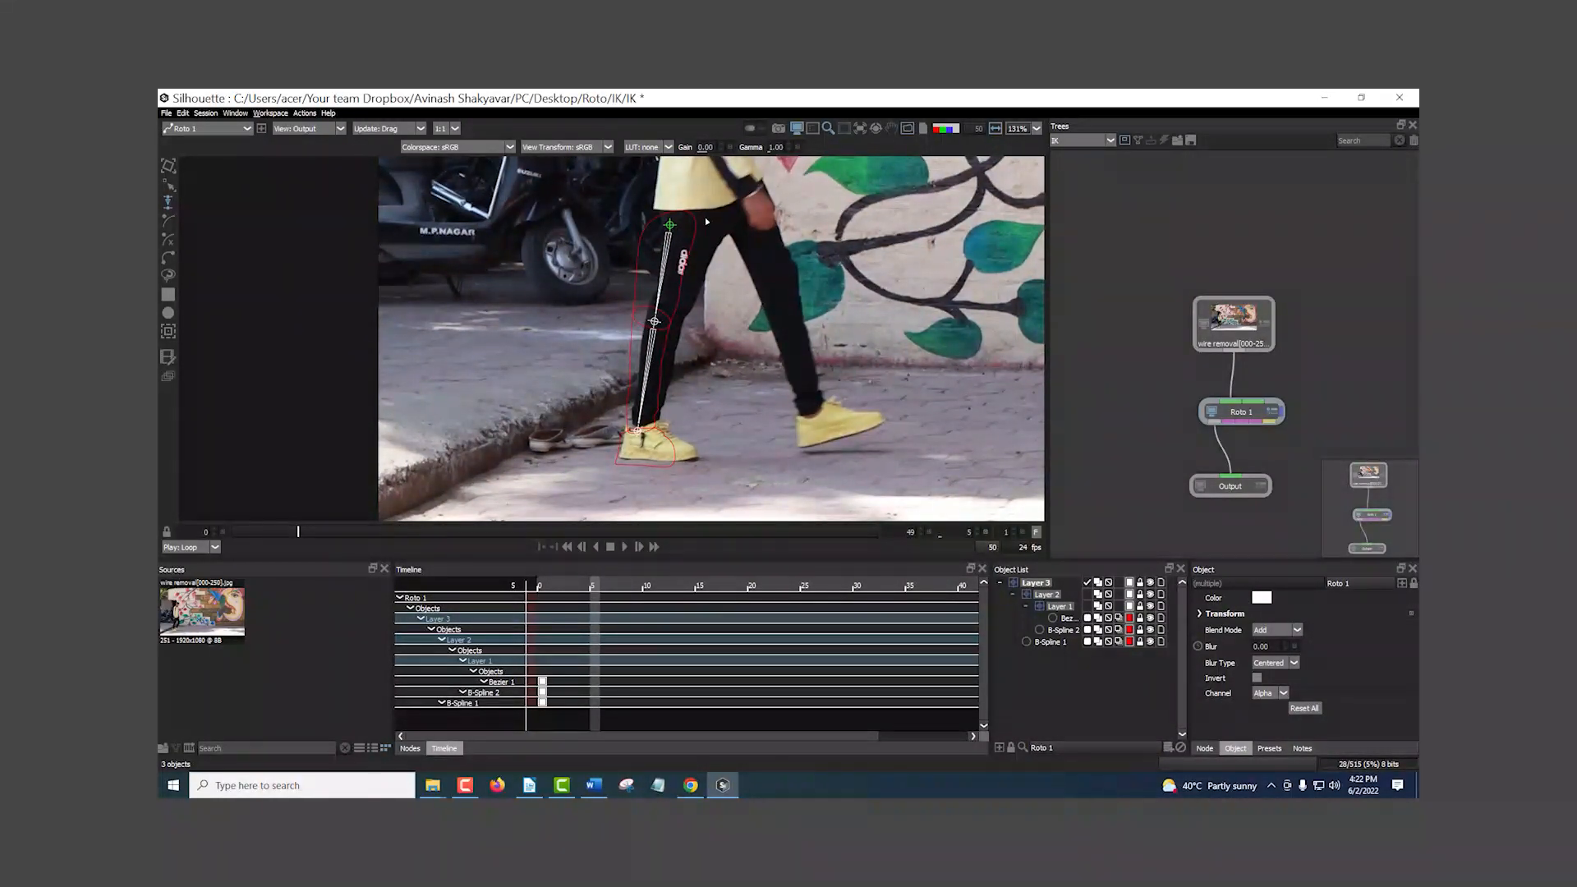
pyautogui.click(169, 188)
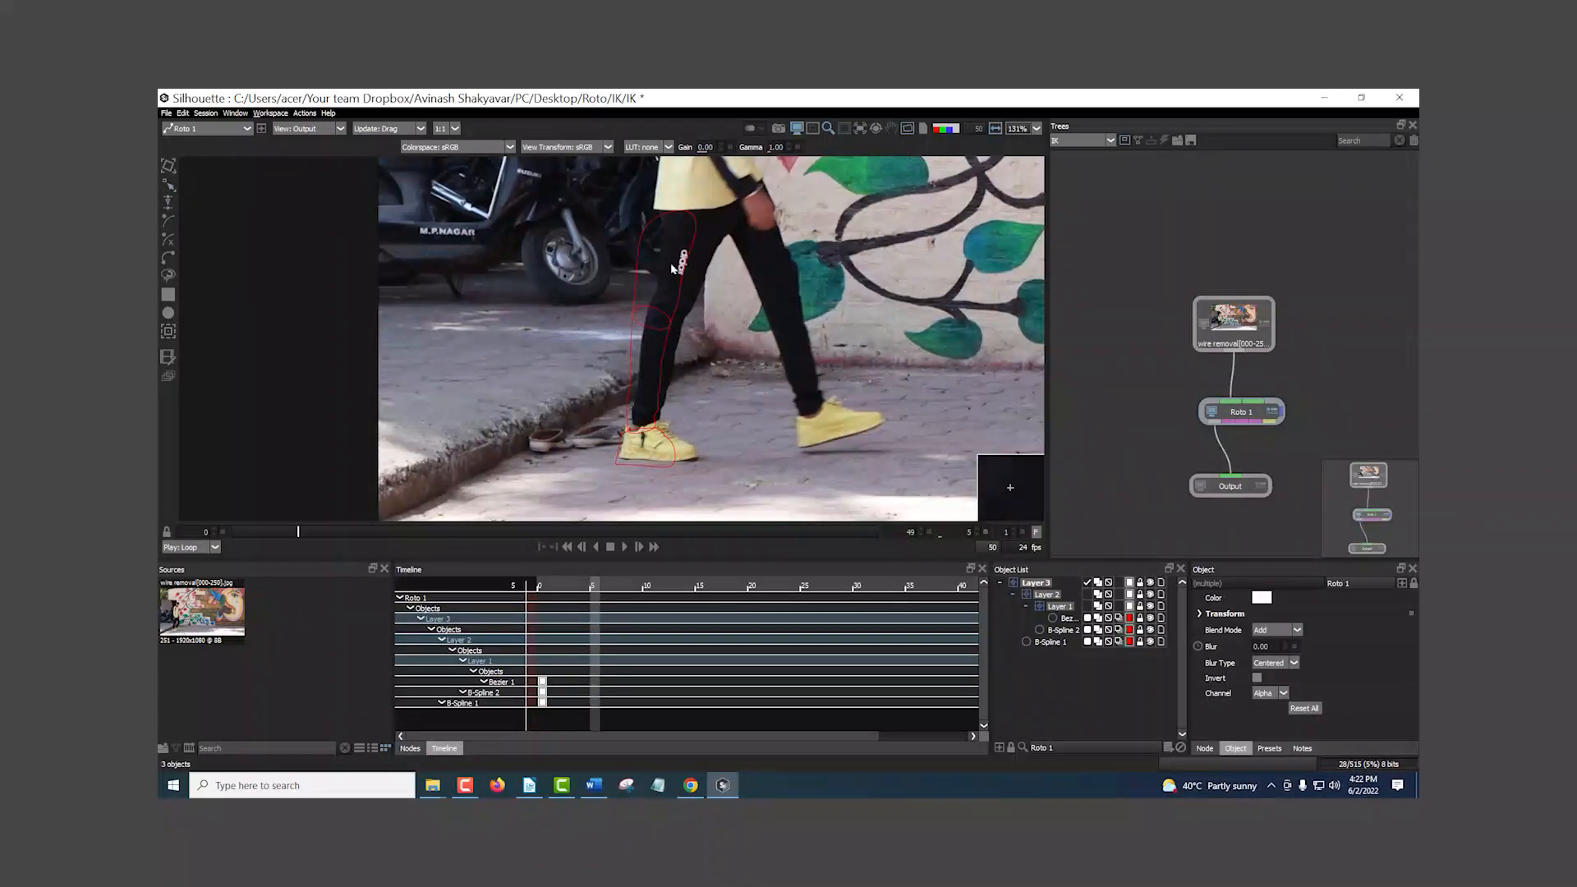
pyautogui.click(689, 252)
pyautogui.click(1037, 583)
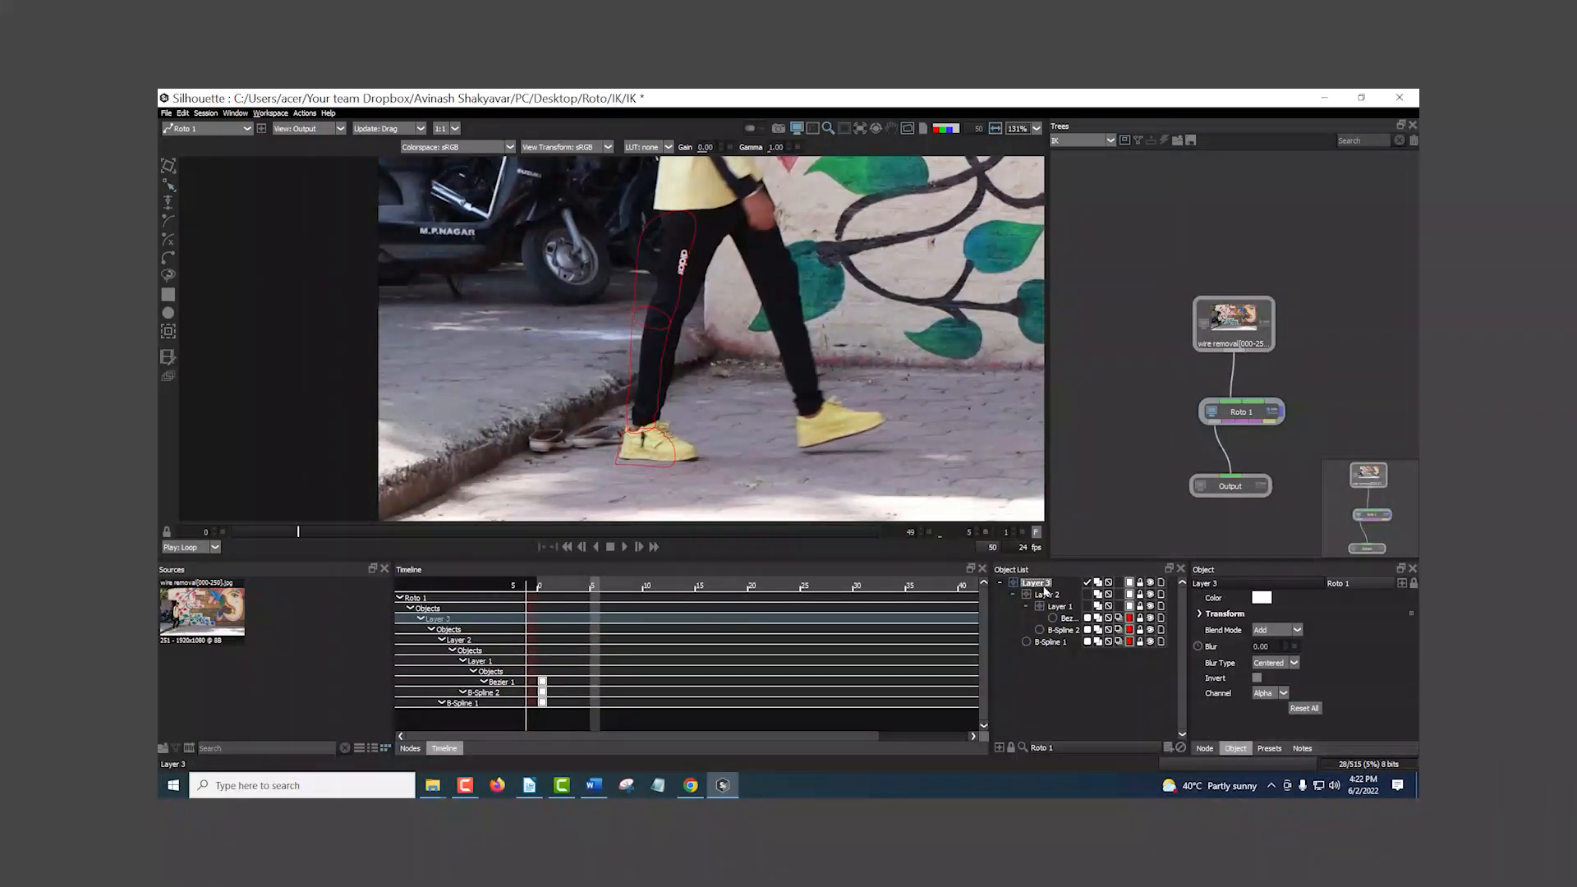
pyautogui.scroll(-5, 604, 332)
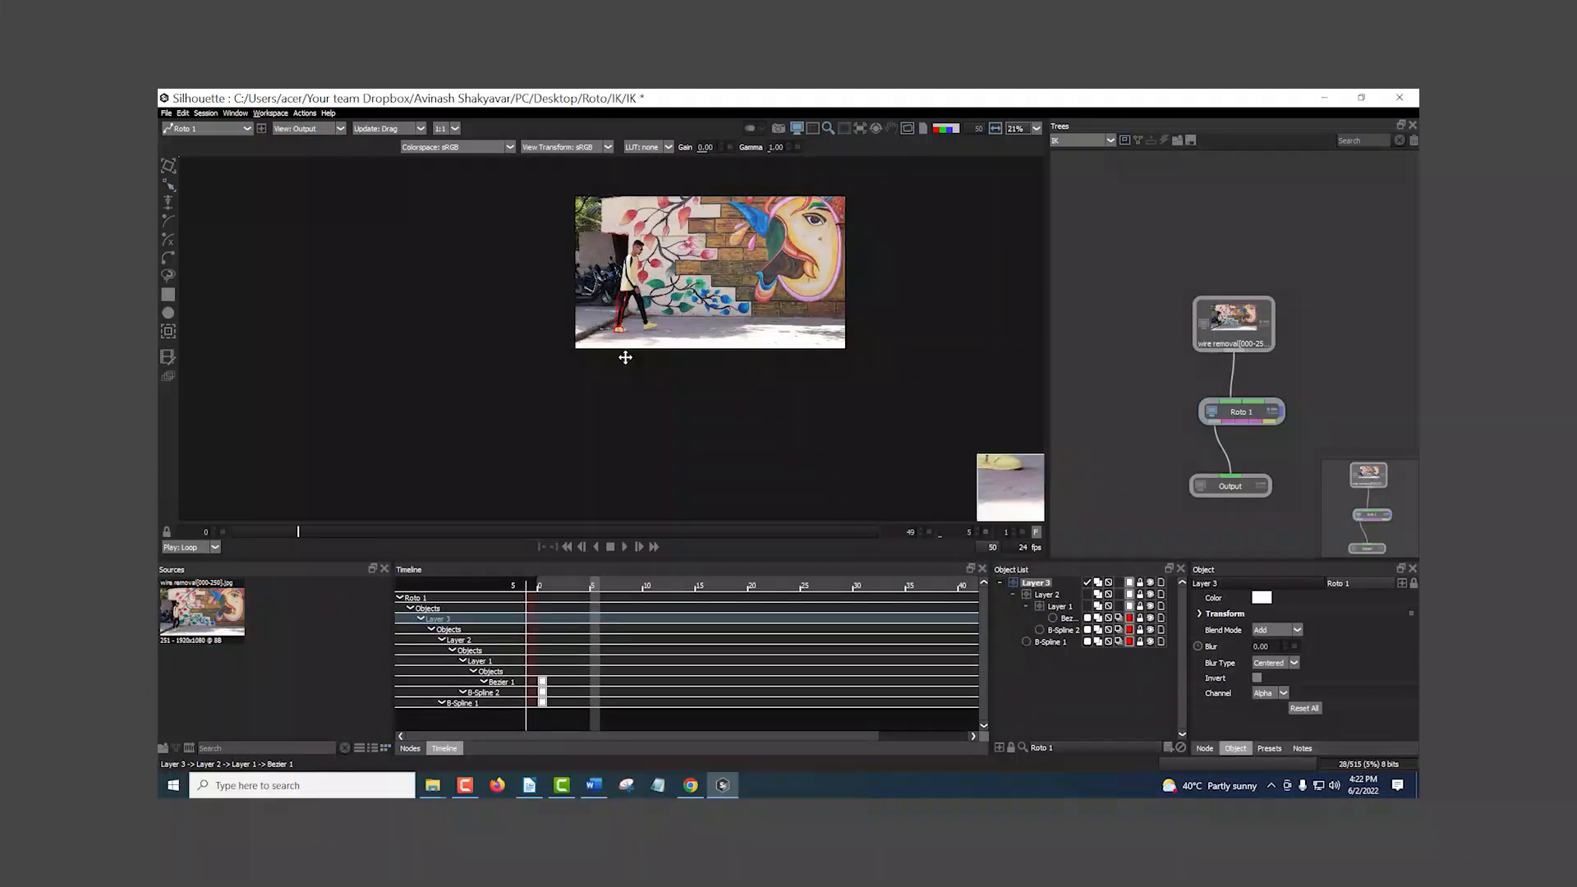
pyautogui.scroll(5, 604, 332)
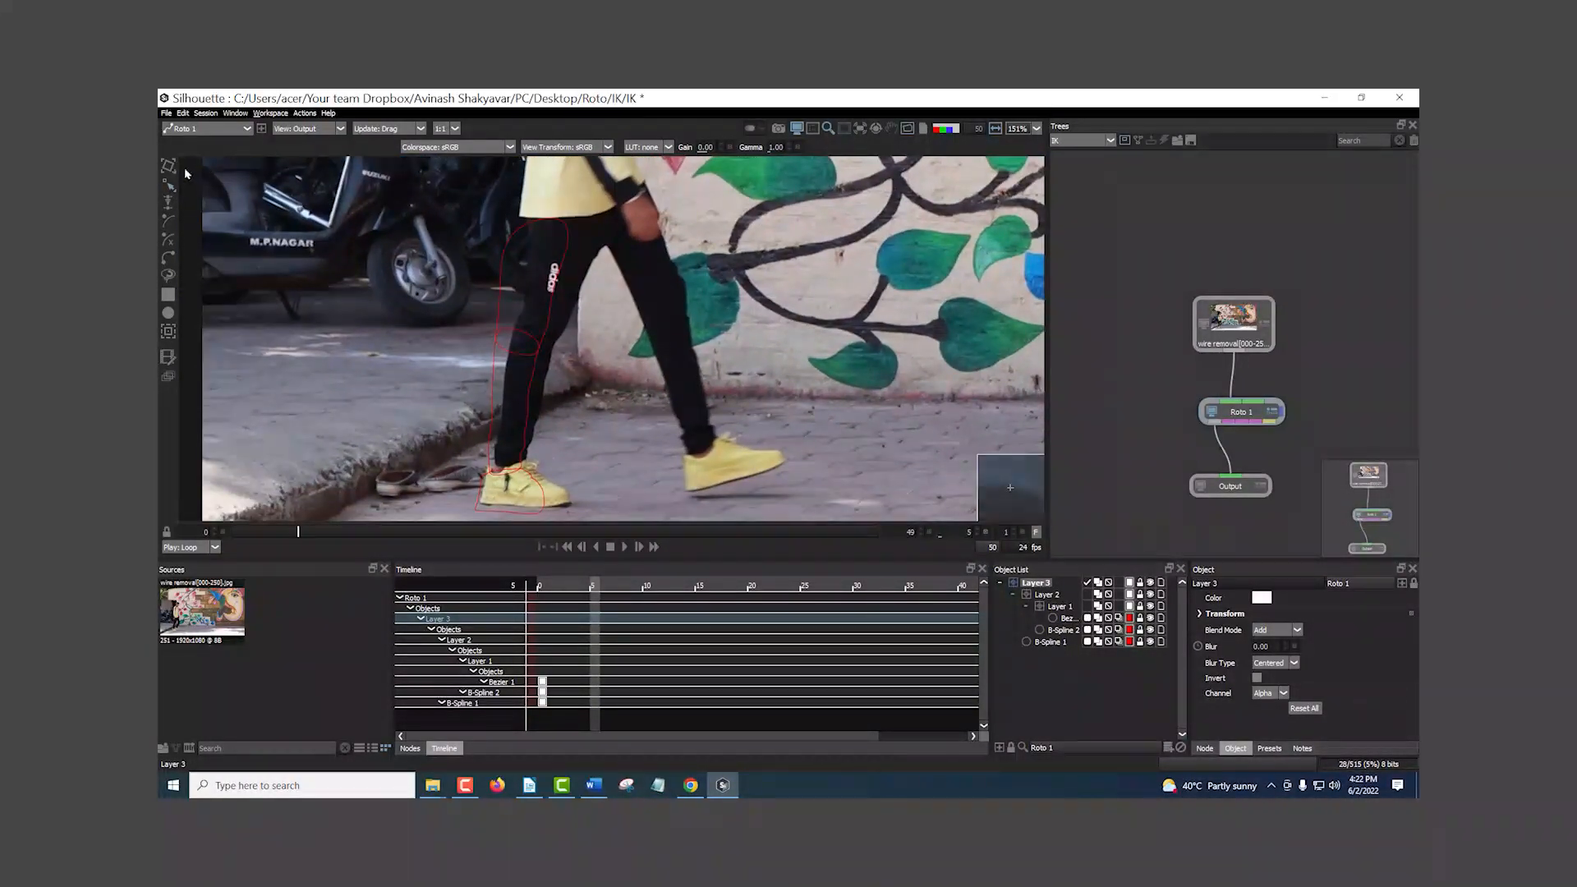
pyautogui.moveTo(541, 235); pyautogui.dragTo(593, 240)
pyautogui.hotkey('ctrl', 'z')
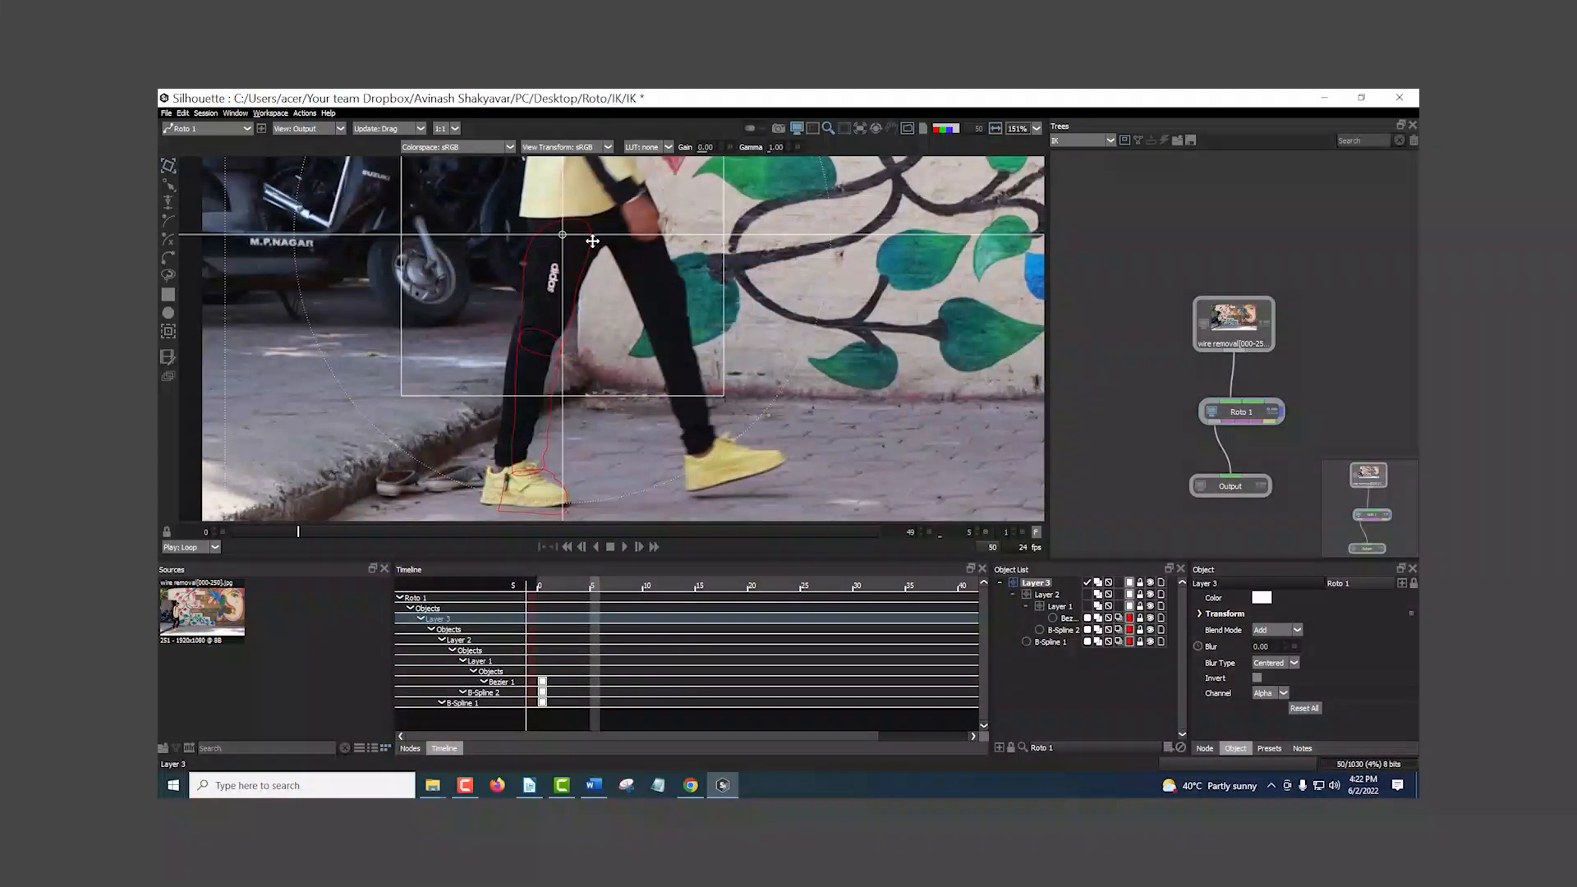
pyautogui.moveTo(560, 340); pyautogui.dragTo(602, 308)
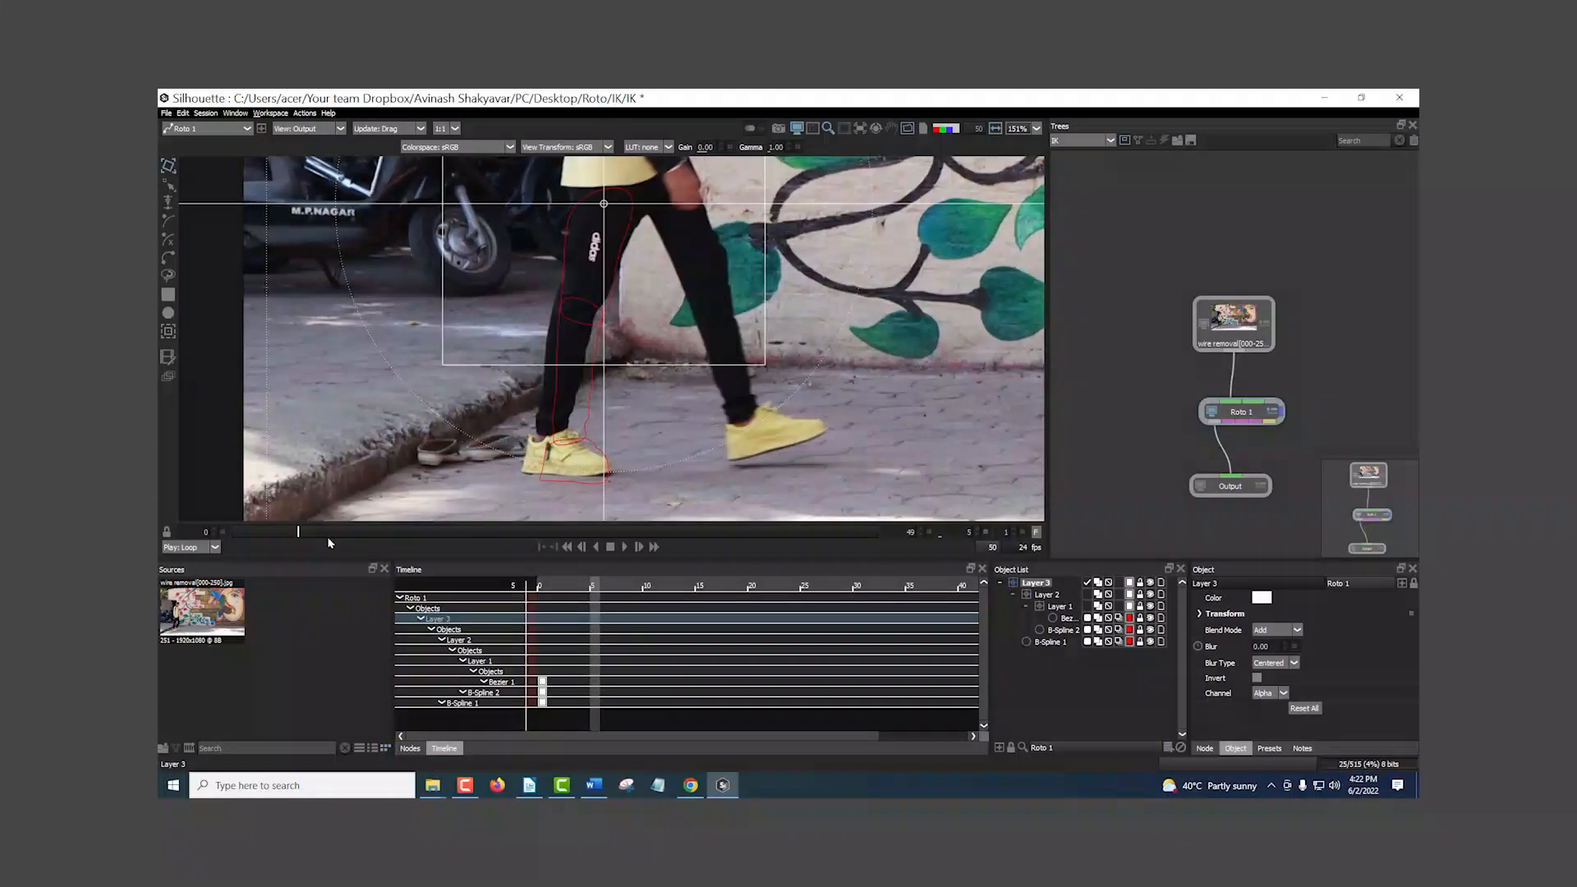
# - Return to frame 0 and realign Layer 3 so its shapes fit the leg again
pyautogui.moveTo(298, 536); pyautogui.dragTo(216, 536)
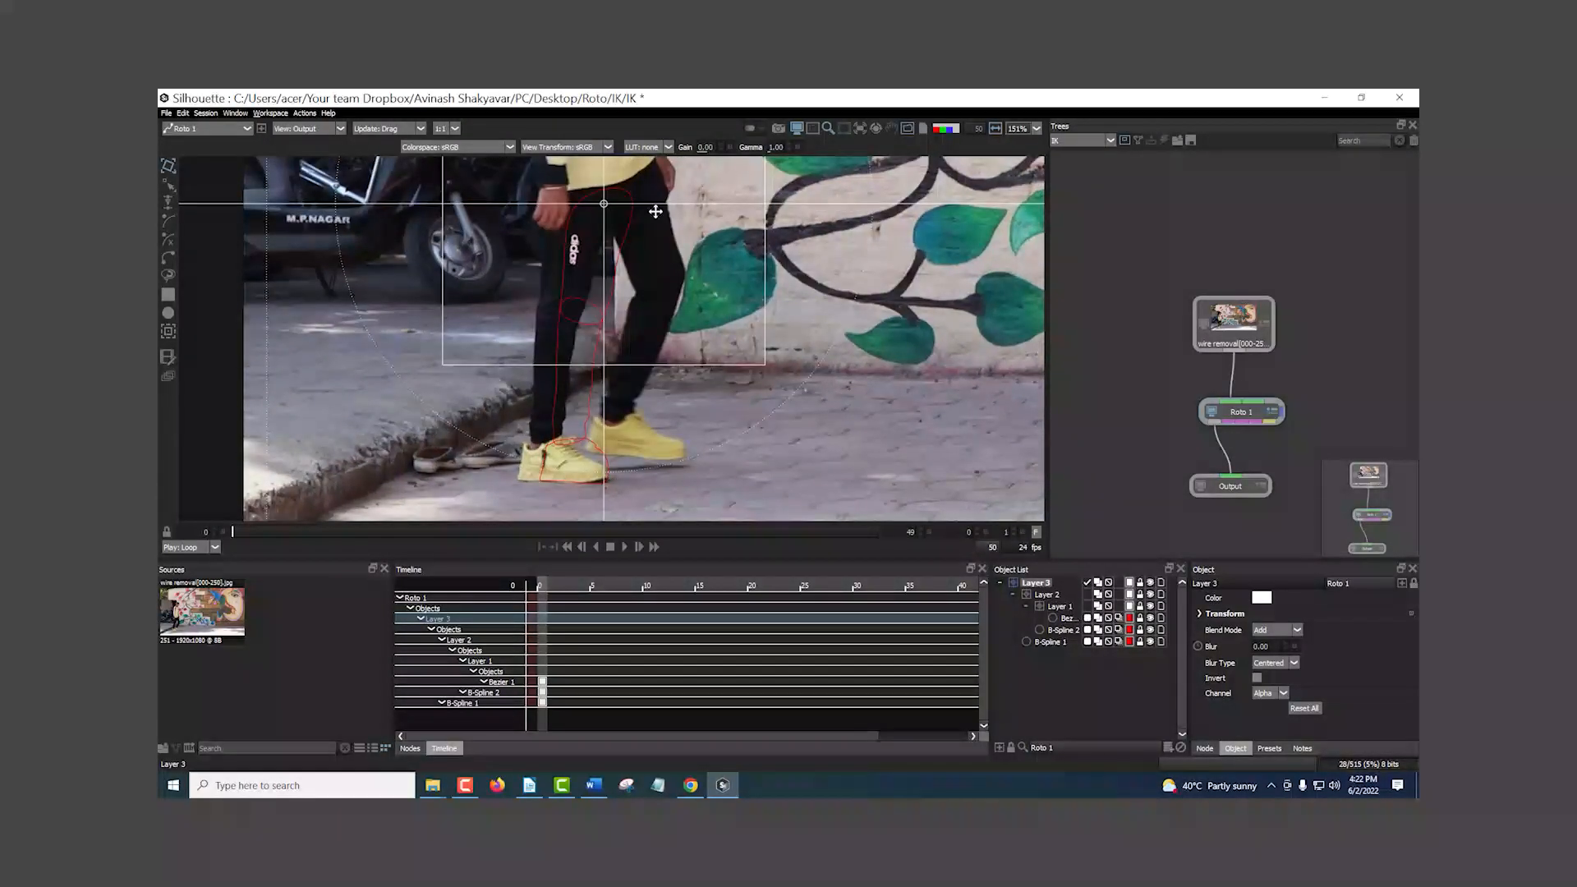
pyautogui.moveTo(659, 209); pyautogui.dragTo(635, 206)
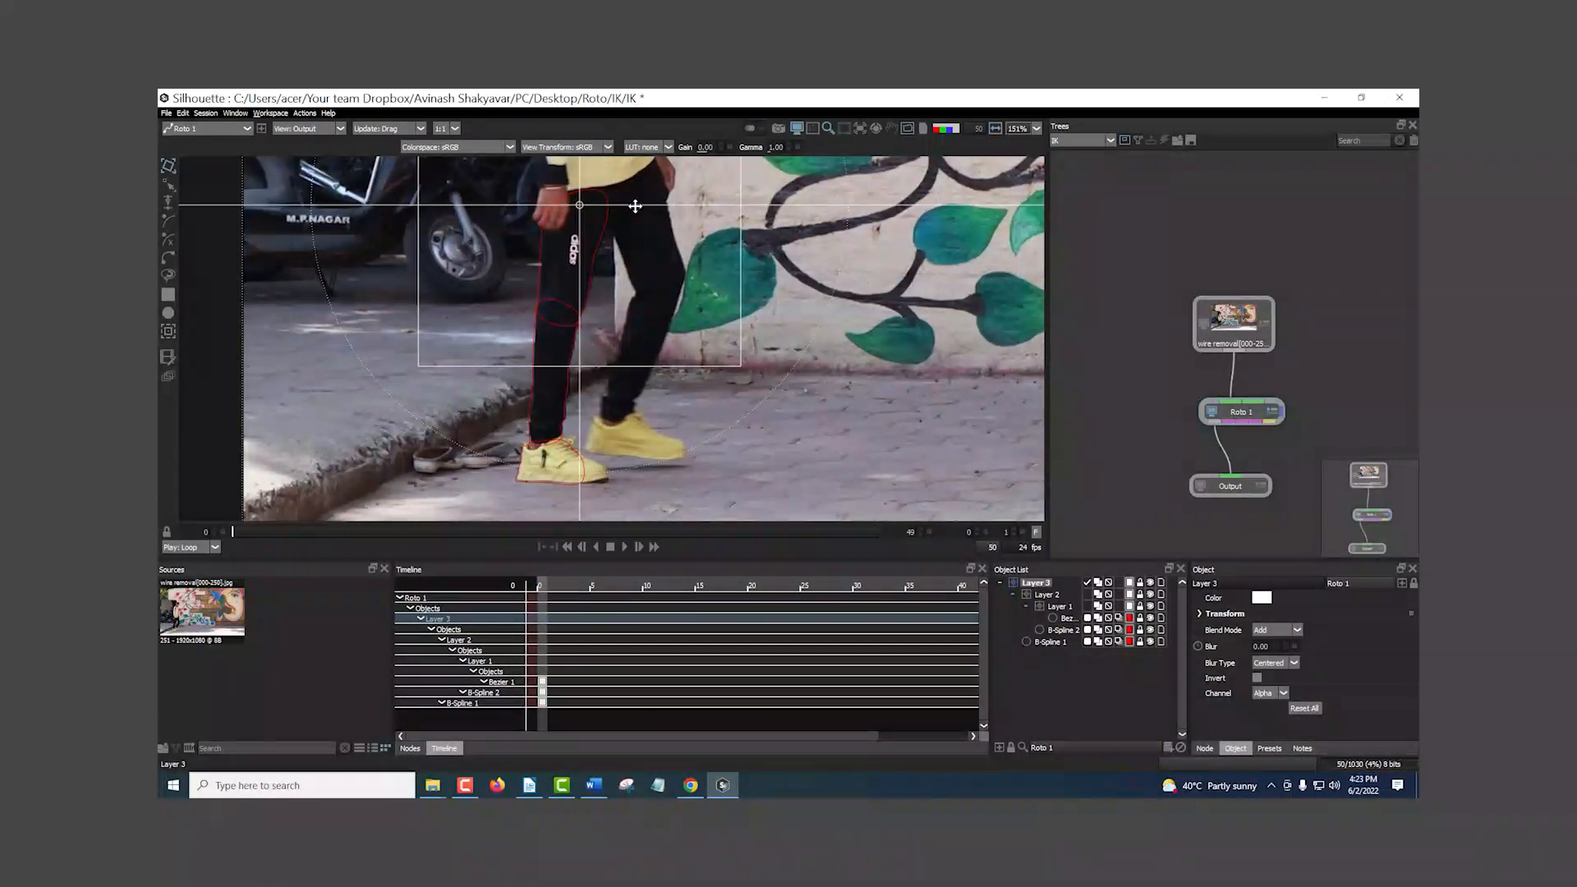
pyautogui.press('Up')
pyautogui.press('Right')
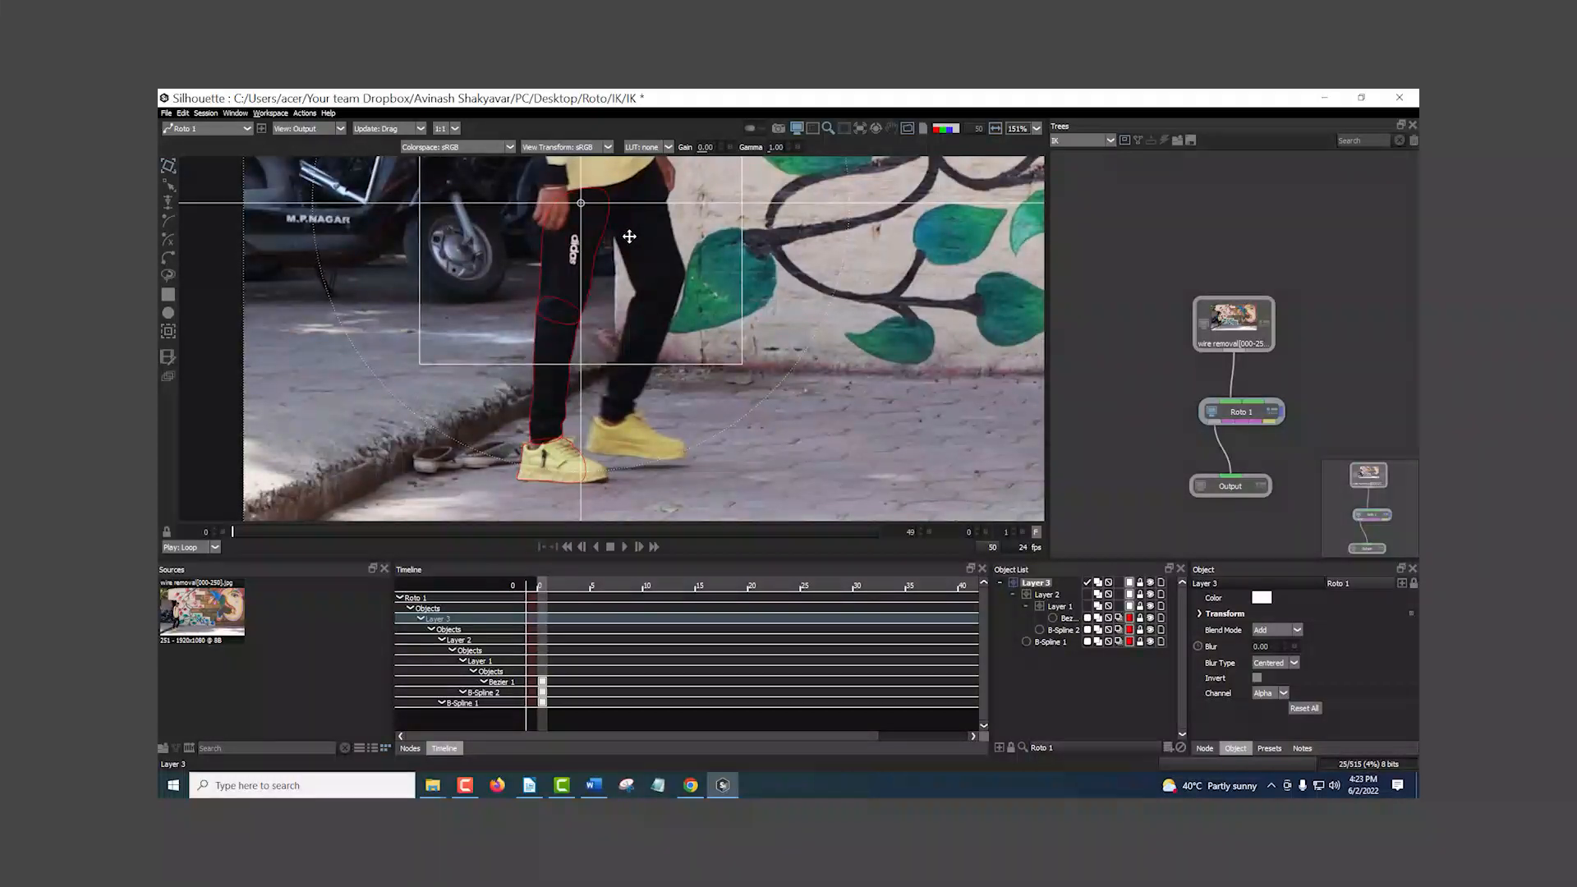
# - Select Layer 3 and set a keyframe for its transform position at frame 0
pyautogui.click(1163, 707)
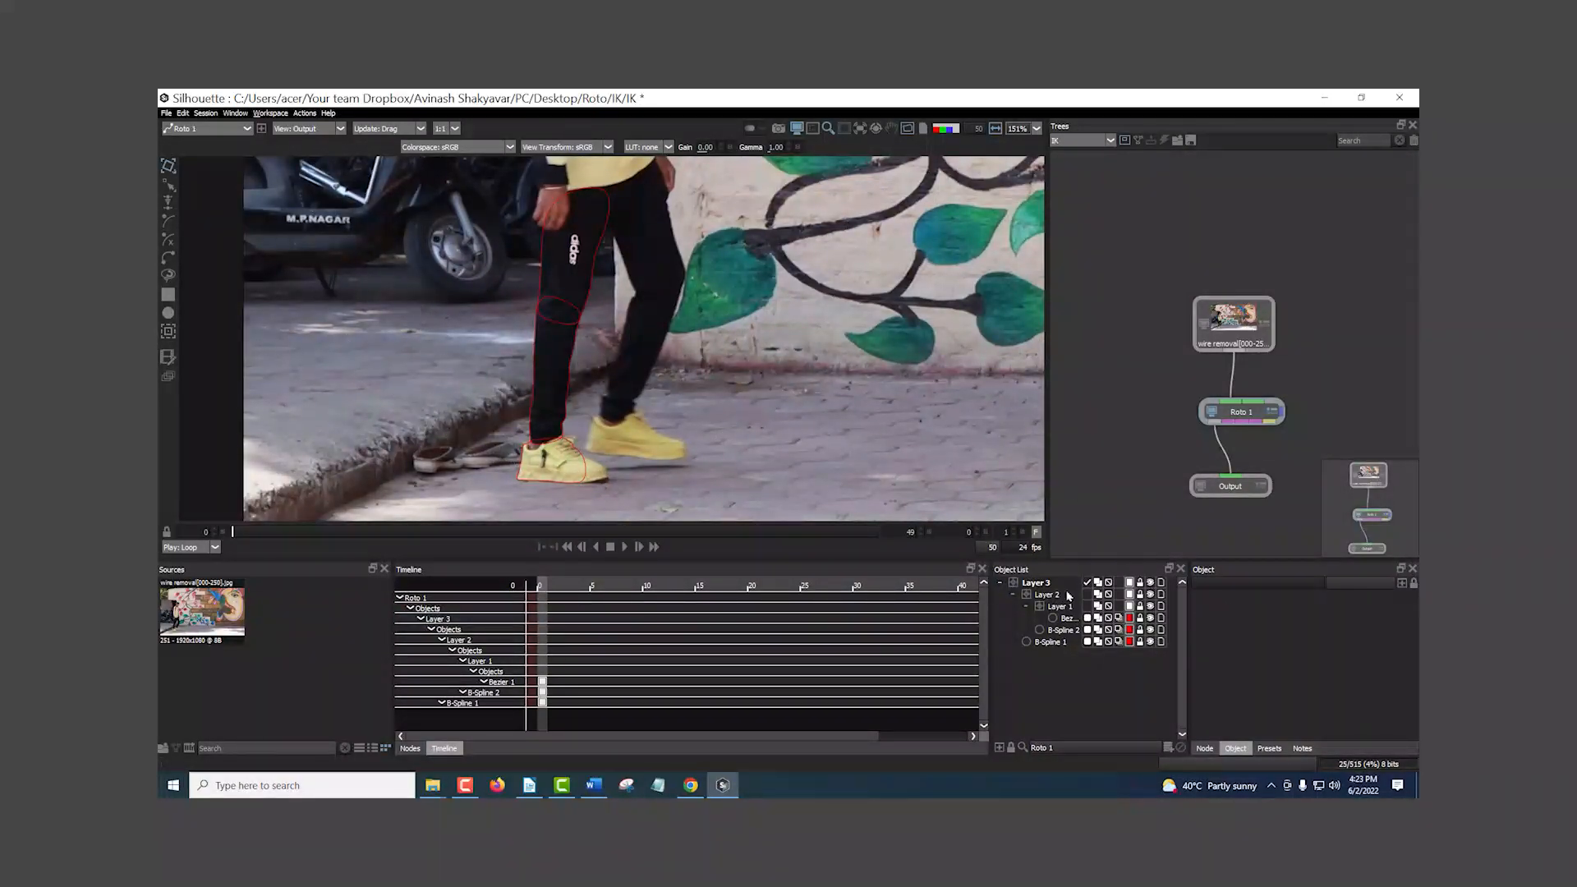
pyautogui.click(1037, 584)
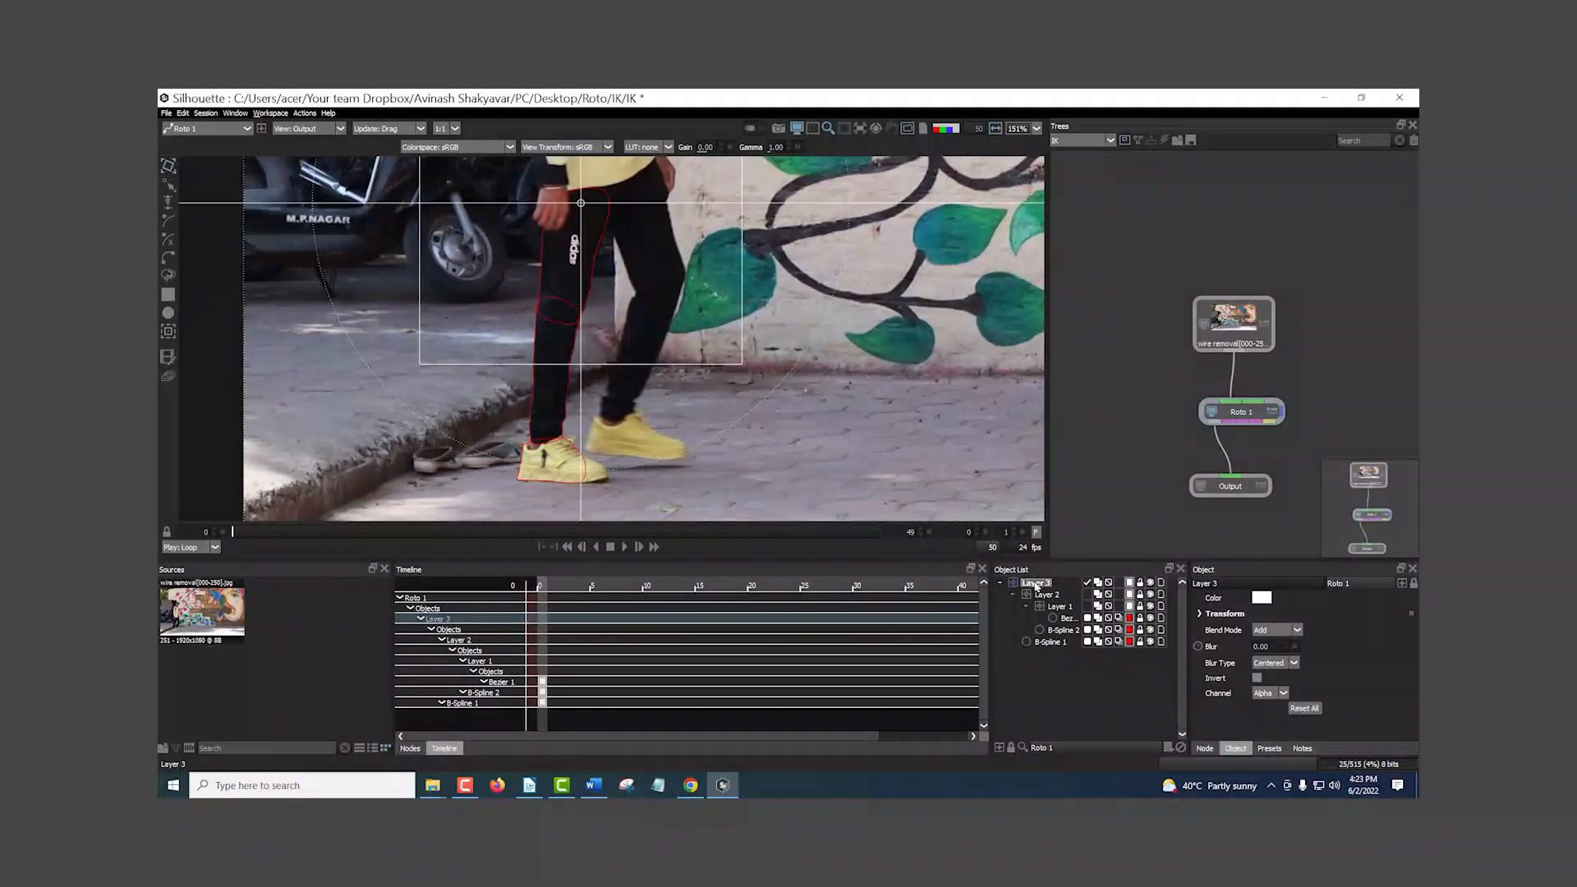
pyautogui.click(1201, 615)
pyautogui.click(1209, 644)
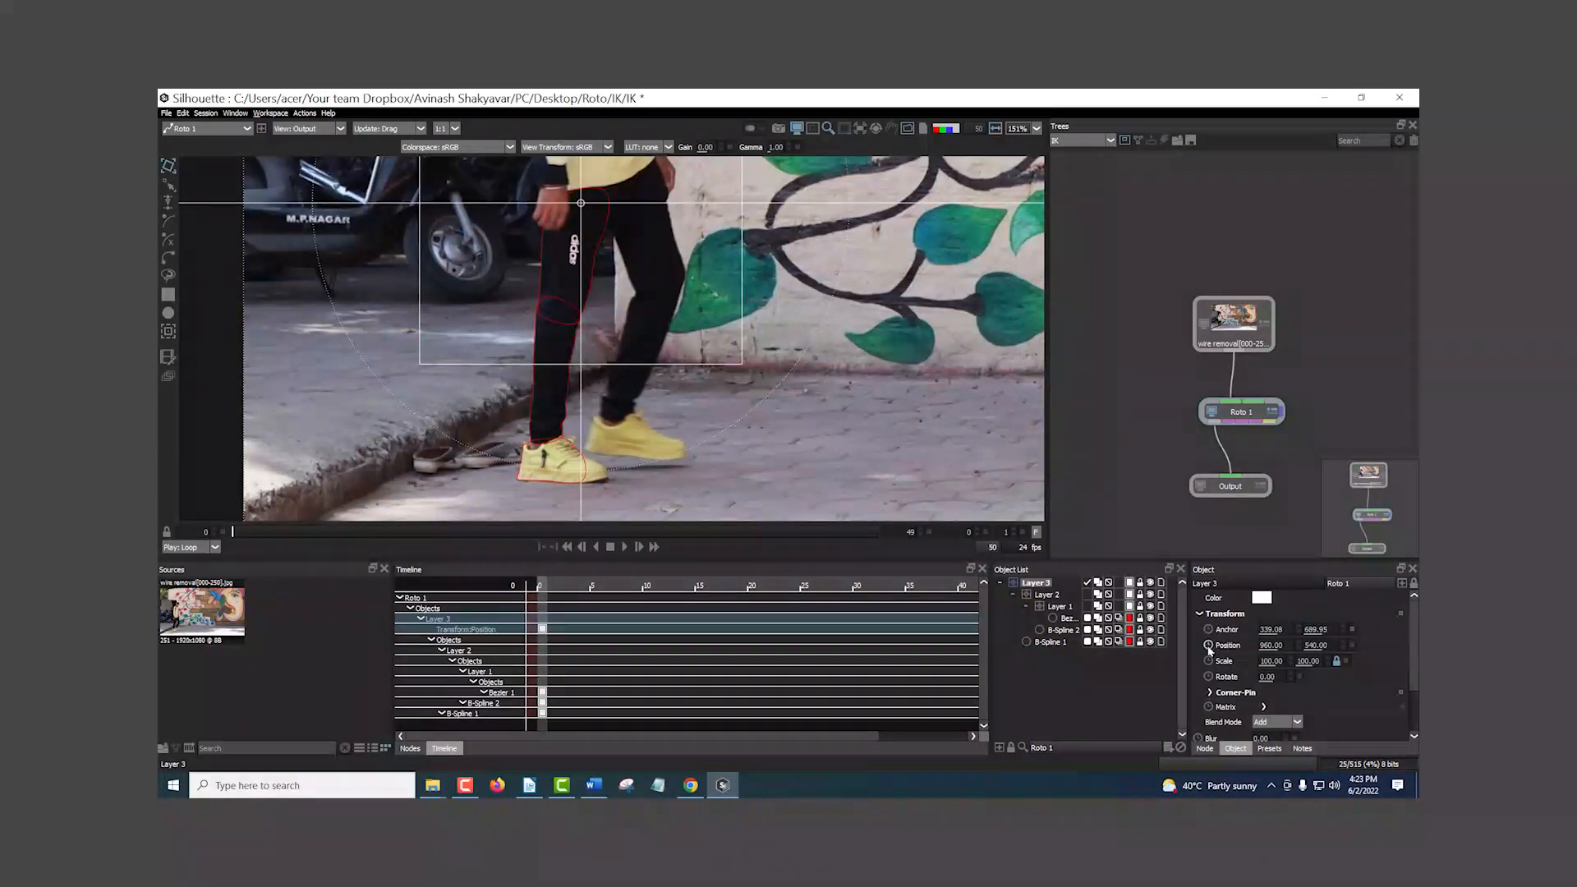
# - Move Layer 3 onto the man's hip at frame 5 to keyframe its position, and check the preceding frames
pyautogui.click(624, 548)
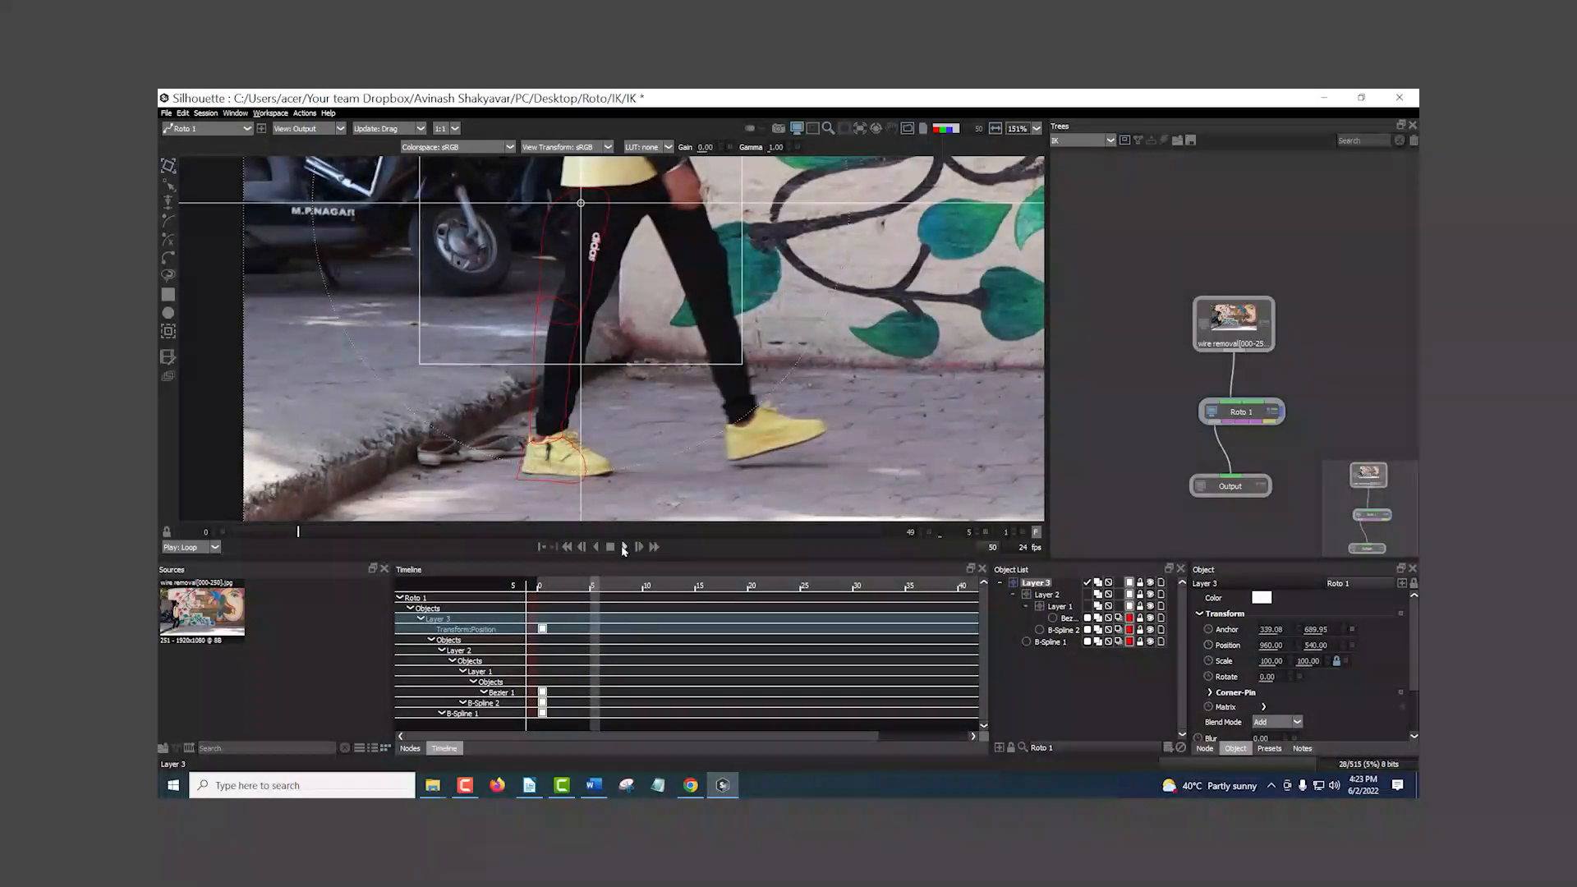
pyautogui.moveTo(672, 201); pyautogui.dragTo(700, 208)
pyautogui.press('Left')
pyautogui.press('Left')
pyautogui.press('Left')
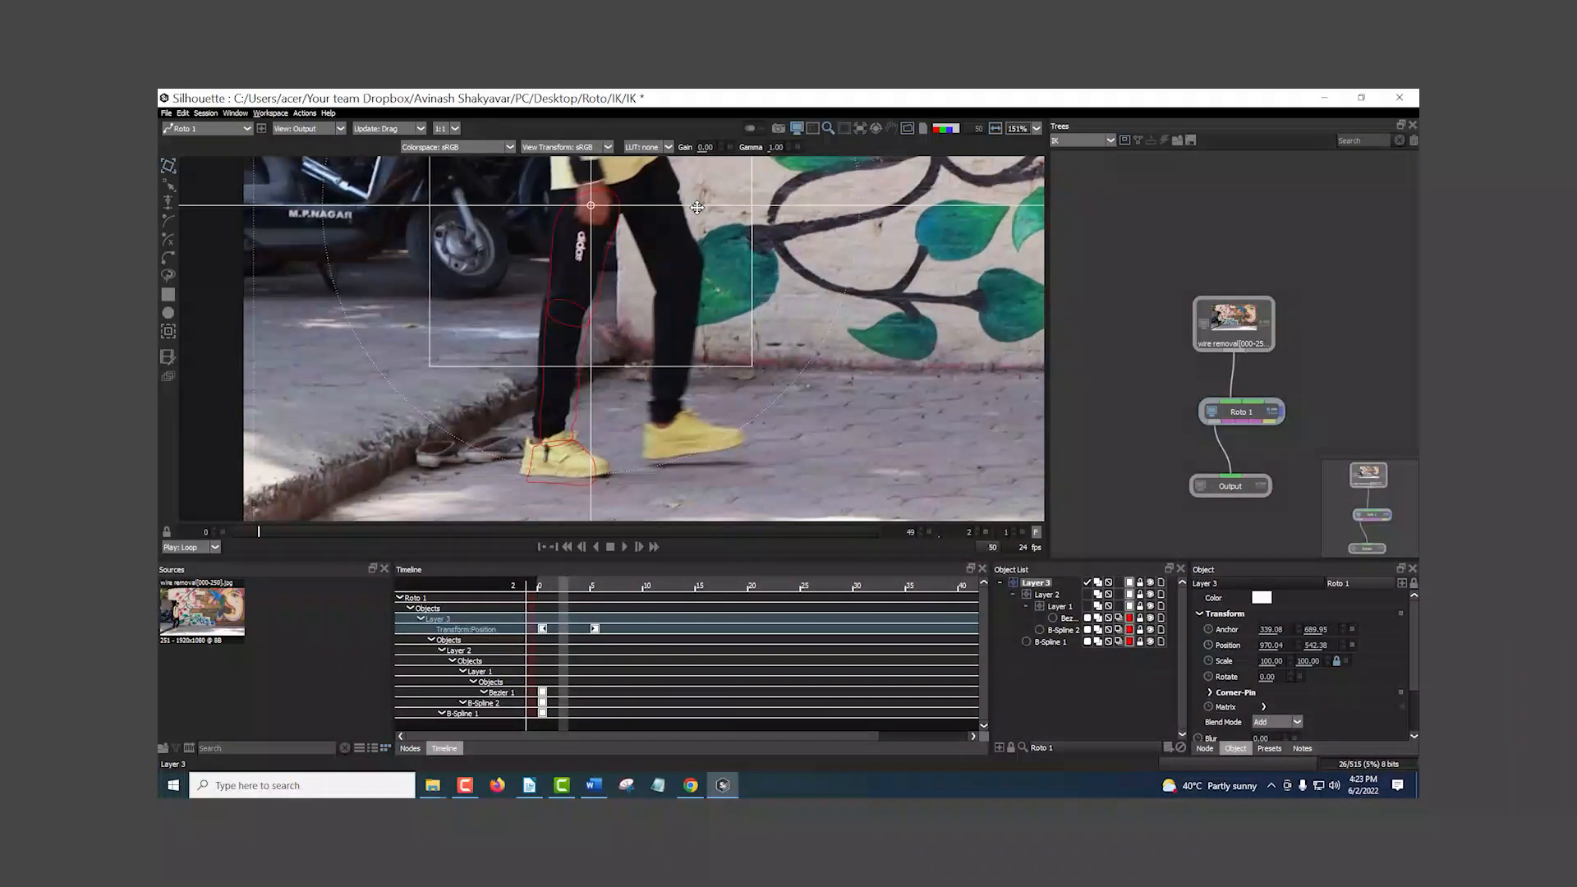
# - Move Layer 3 forward to the hip at frame 10 to keyframe its position
pyautogui.press('Right')
pyautogui.press('Right')
pyautogui.press('Right')
pyautogui.press('Right')
pyautogui.press('Right')
pyautogui.press('Right')
pyautogui.press('Right')
pyautogui.press('Right')
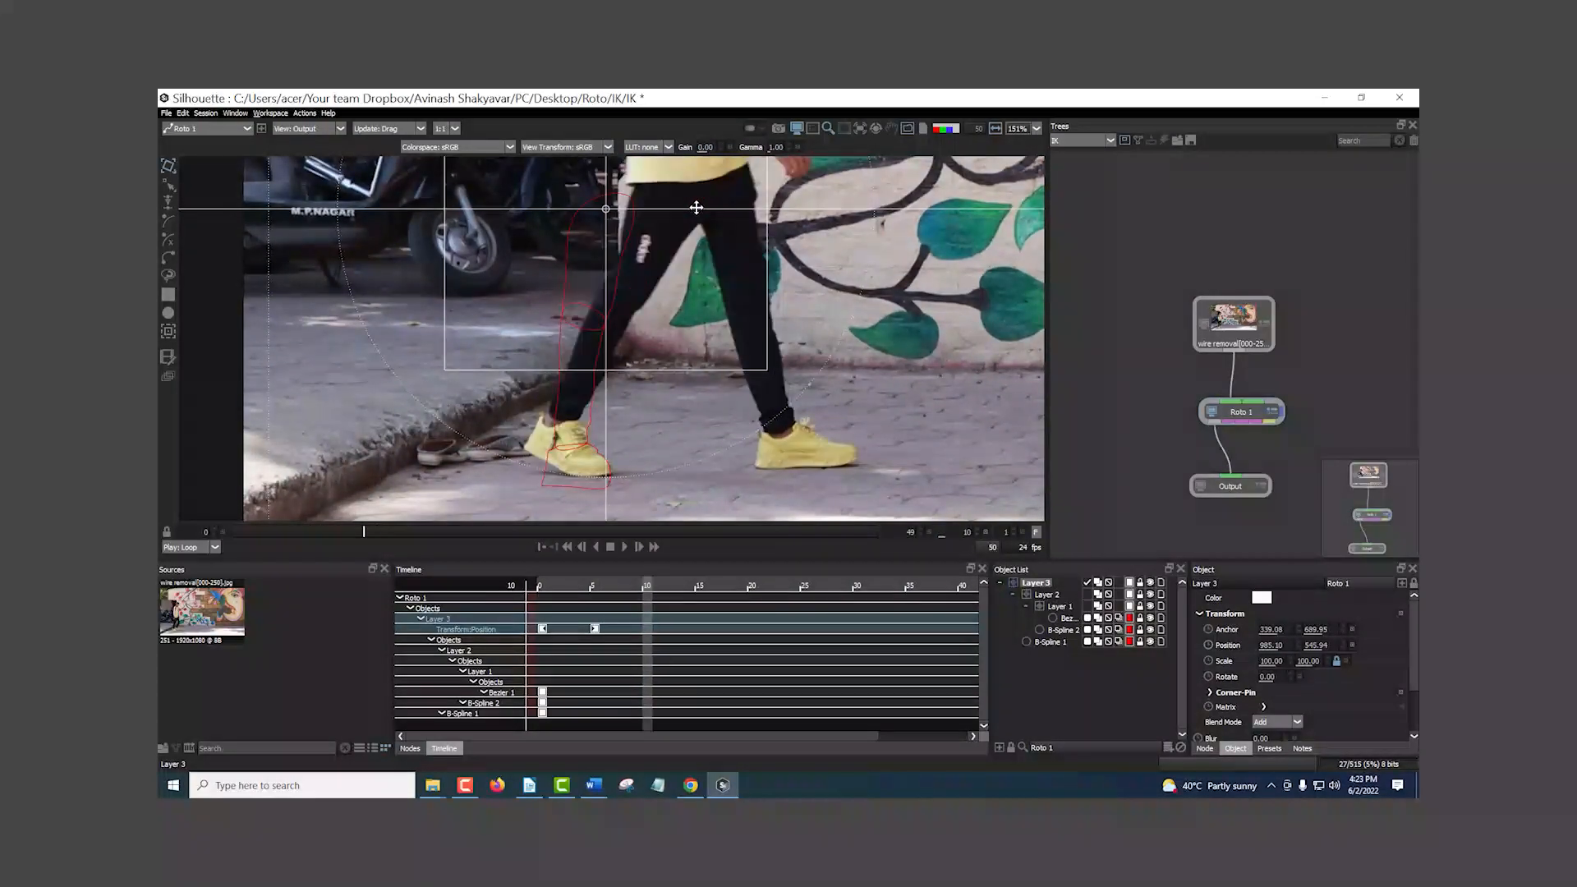
pyautogui.press('Right')
pyautogui.press('Right')
pyautogui.press('Right')
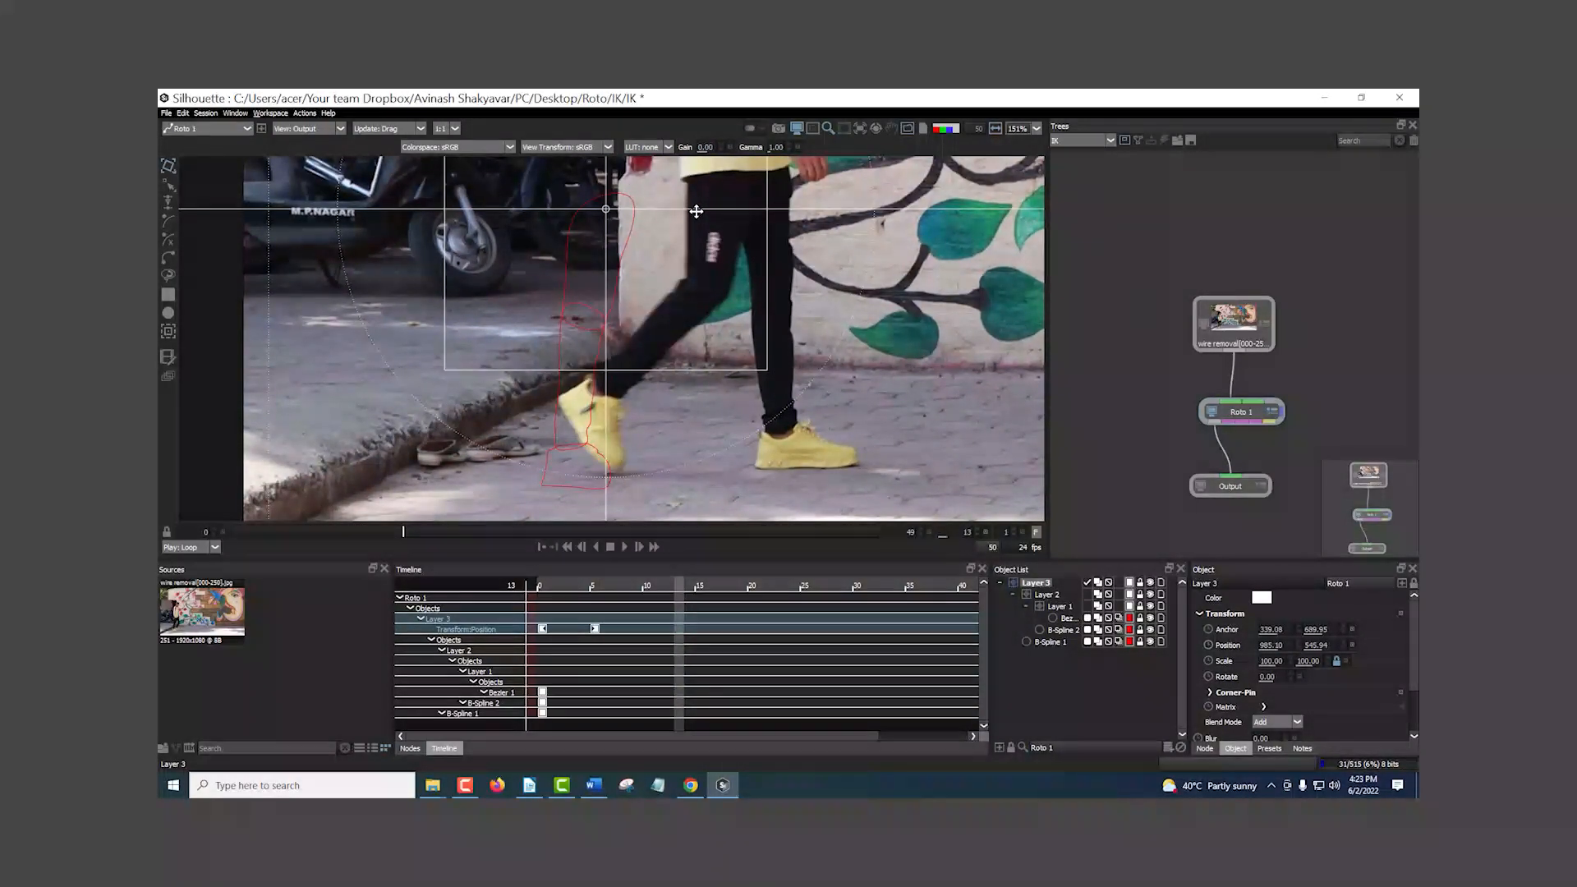
pyautogui.press('Left')
pyautogui.press('Left')
pyautogui.press('Left')
pyautogui.press('Left')
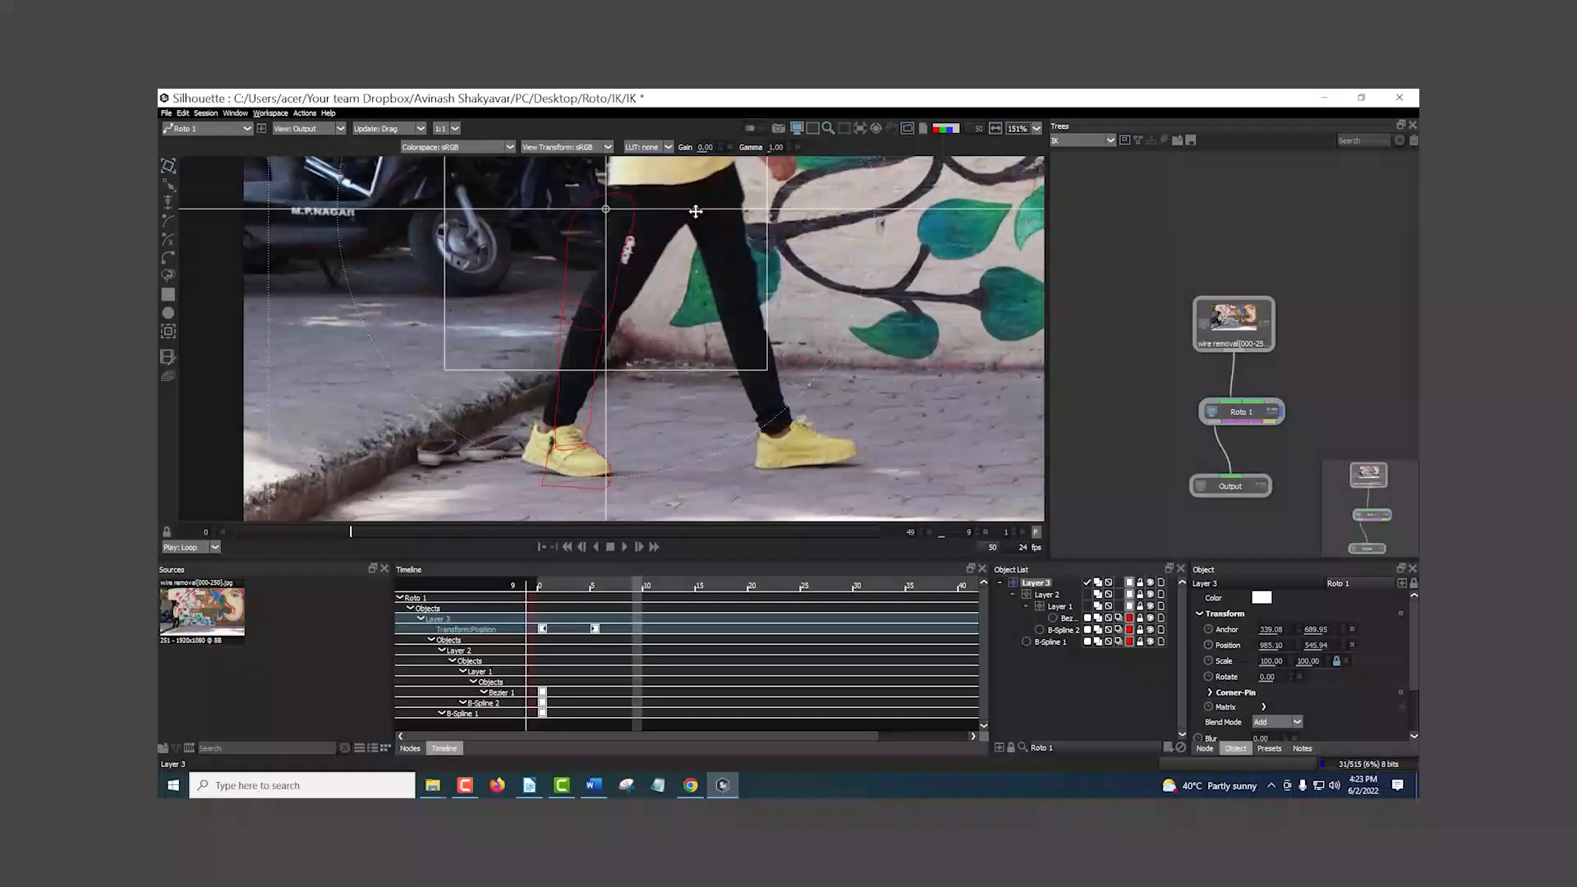
pyautogui.press('Right')
pyautogui.moveTo(695, 211); pyautogui.dragTo(847, 183)
# - Keyframe Layer 3's position on the hip at frame 14
pyautogui.press('Right')
pyautogui.press('Right')
pyautogui.press('Right')
pyautogui.press('Right')
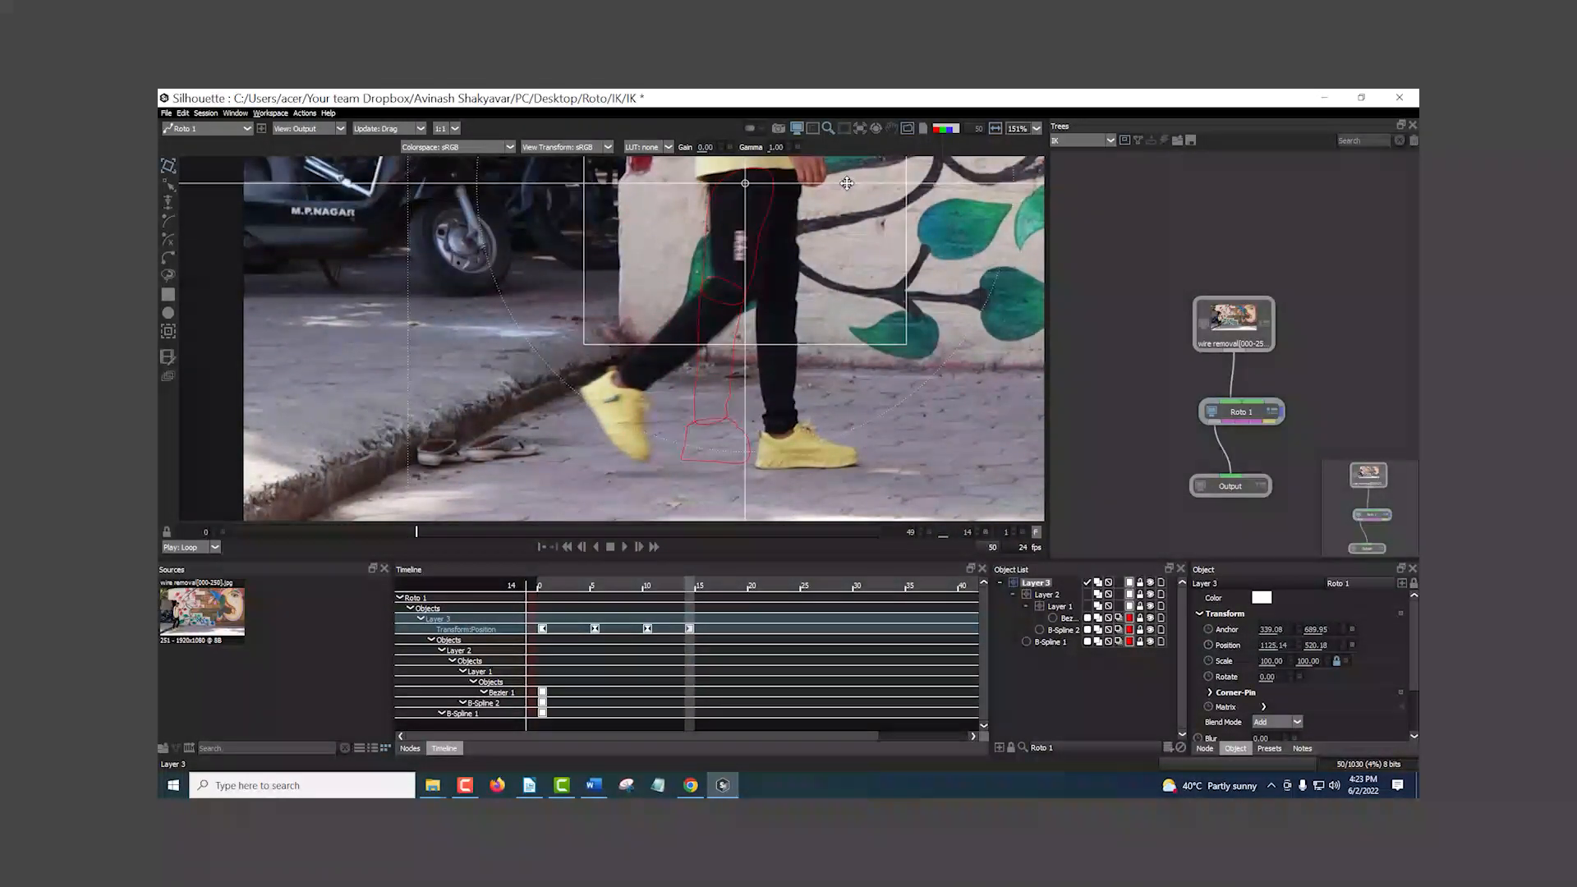
# - Keyframe Layer 3's position at frame 17 so that it follows the hip
pyautogui.press('Right')
pyautogui.press('Right')
pyautogui.press('Right')
pyautogui.press('Right')
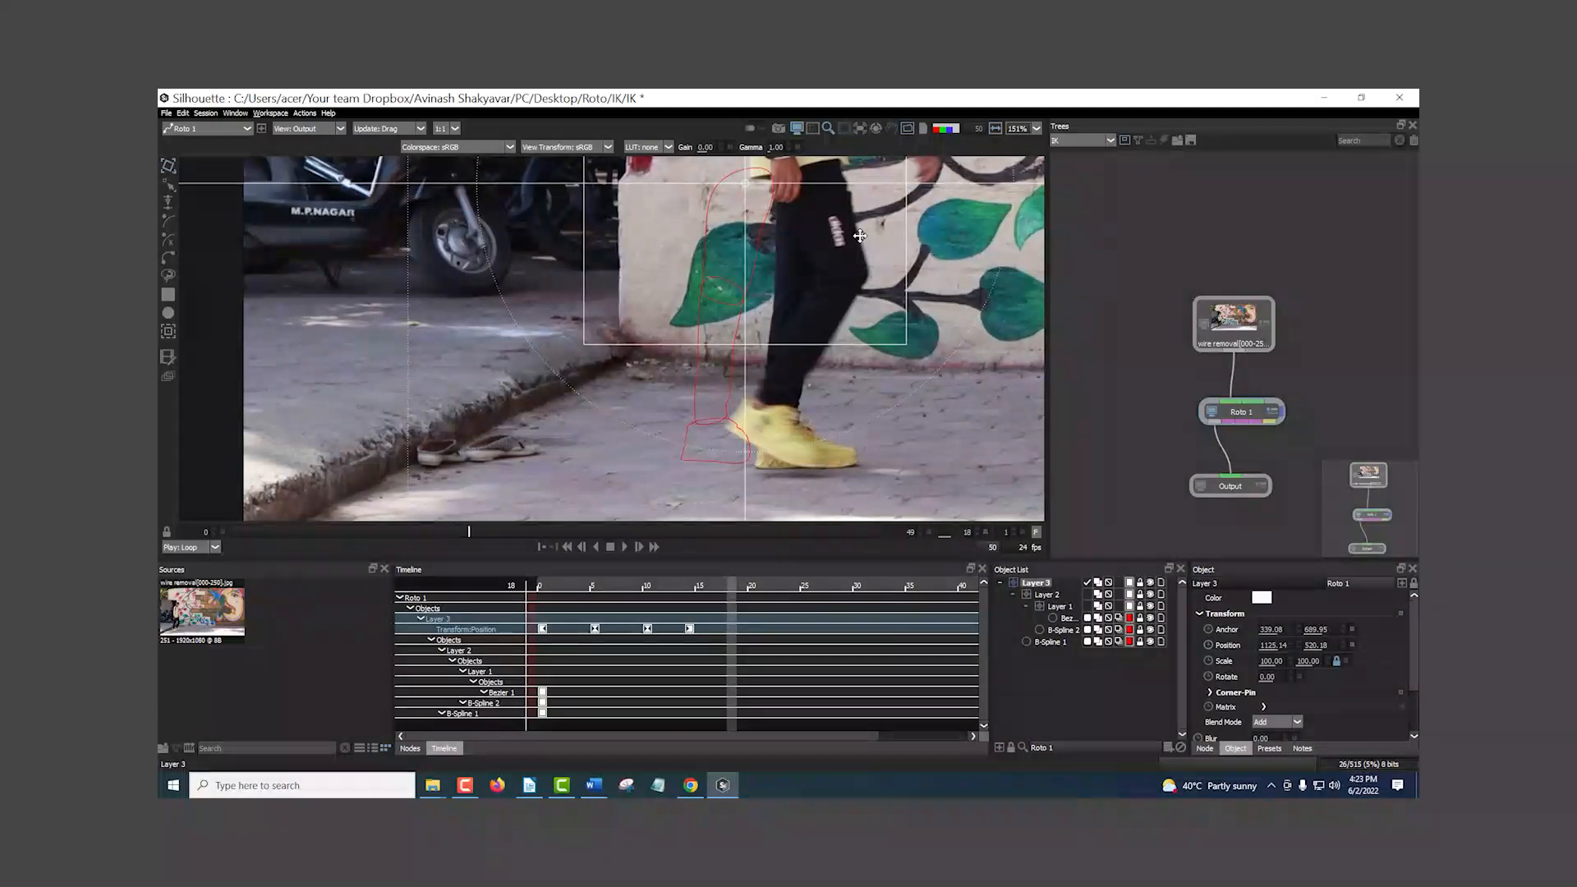
pyautogui.press('Left')
pyautogui.moveTo(662, 276); pyautogui.dragTo(713, 262)
# - Step back through the frames to frame 1 to examine how Layer 3 follows the hip
pyautogui.press('Left')
pyautogui.press('Left')
pyautogui.press('Left')
pyautogui.press('Left')
pyautogui.press('Left')
pyautogui.press('Left')
pyautogui.press('Left')
pyautogui.press('Left')
pyautogui.press('Left')
pyautogui.press('Left')
pyautogui.press('Left')
pyautogui.press('Left')
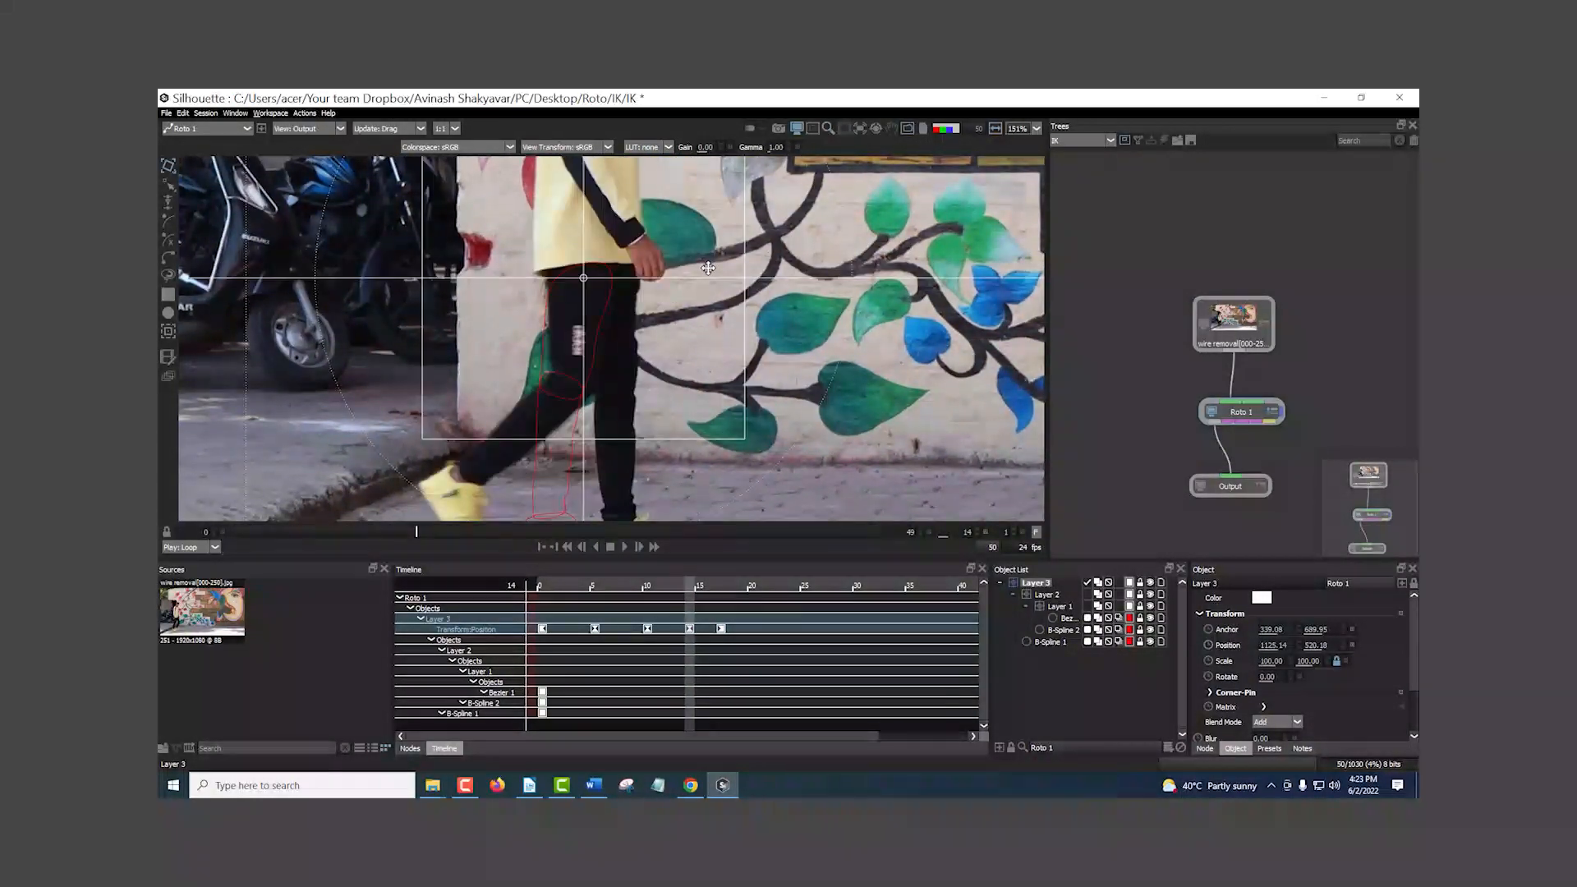
pyautogui.press('Left')
pyautogui.press('Left')
pyautogui.press('Left')
pyautogui.press('Left')
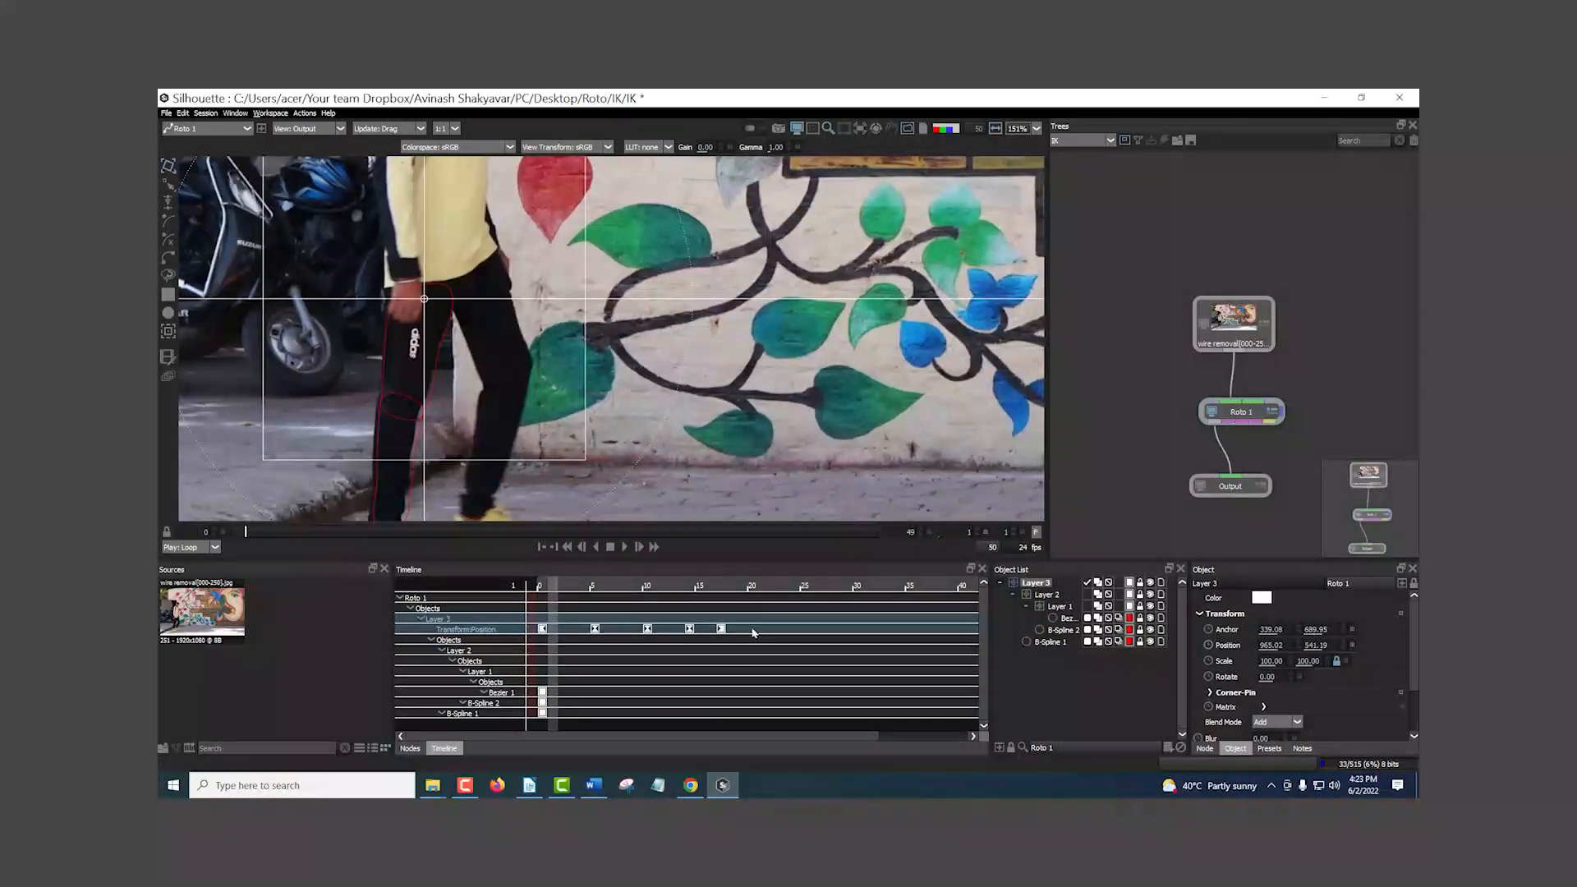
# - Activate the IK tool and select Layers 3, 2 and 1 together as the hip, knee and ankle chain
pyautogui.moveTo(466, 413); pyautogui.dragTo(624, 321)
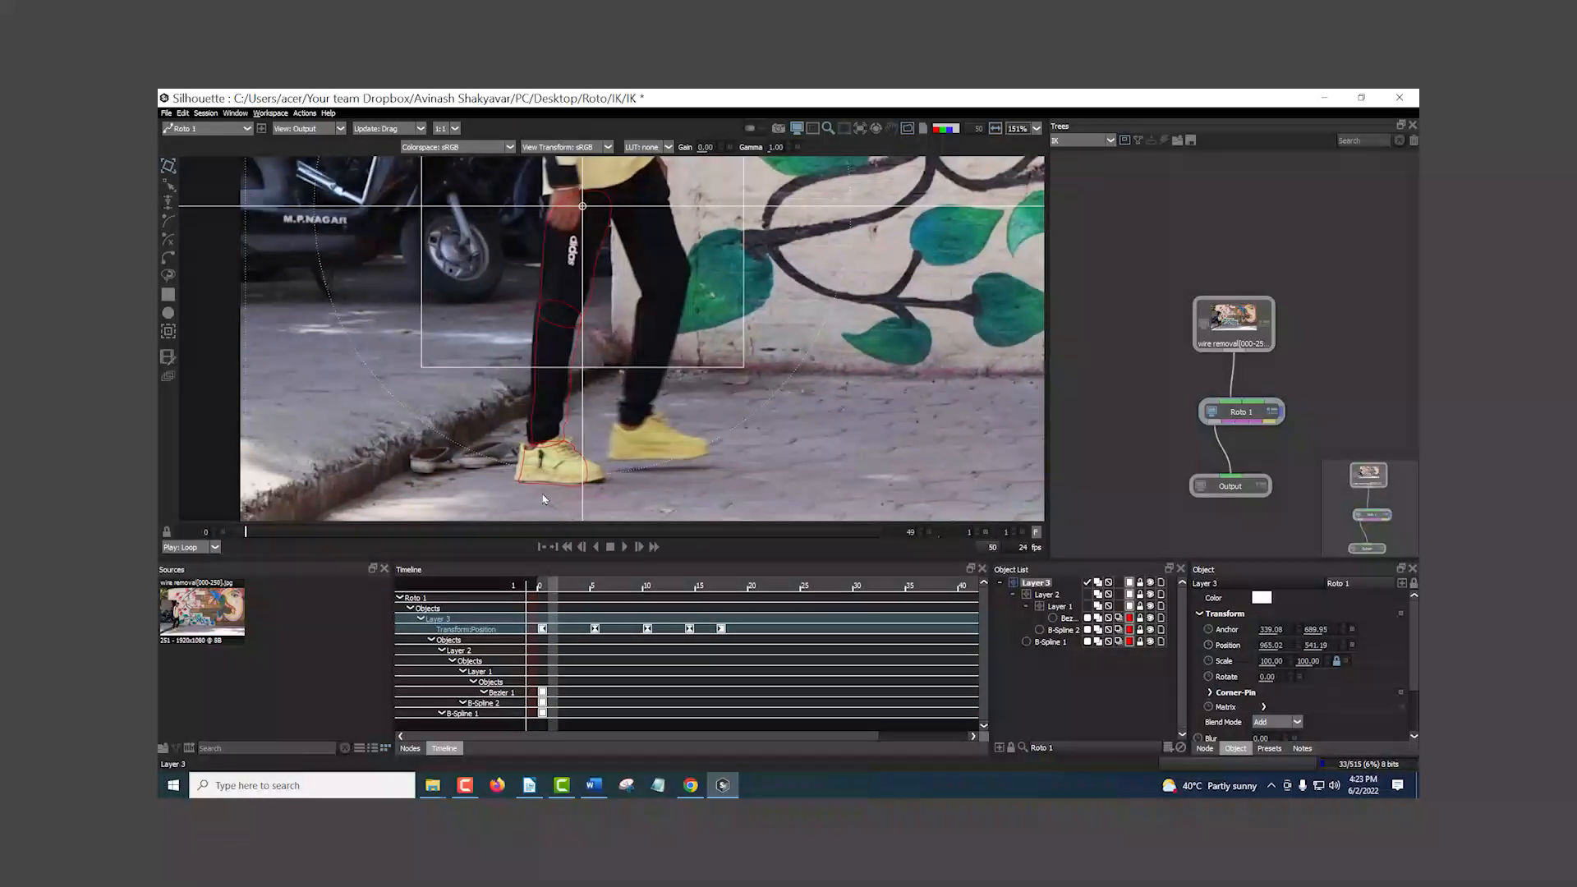
pyautogui.click(1037, 583)
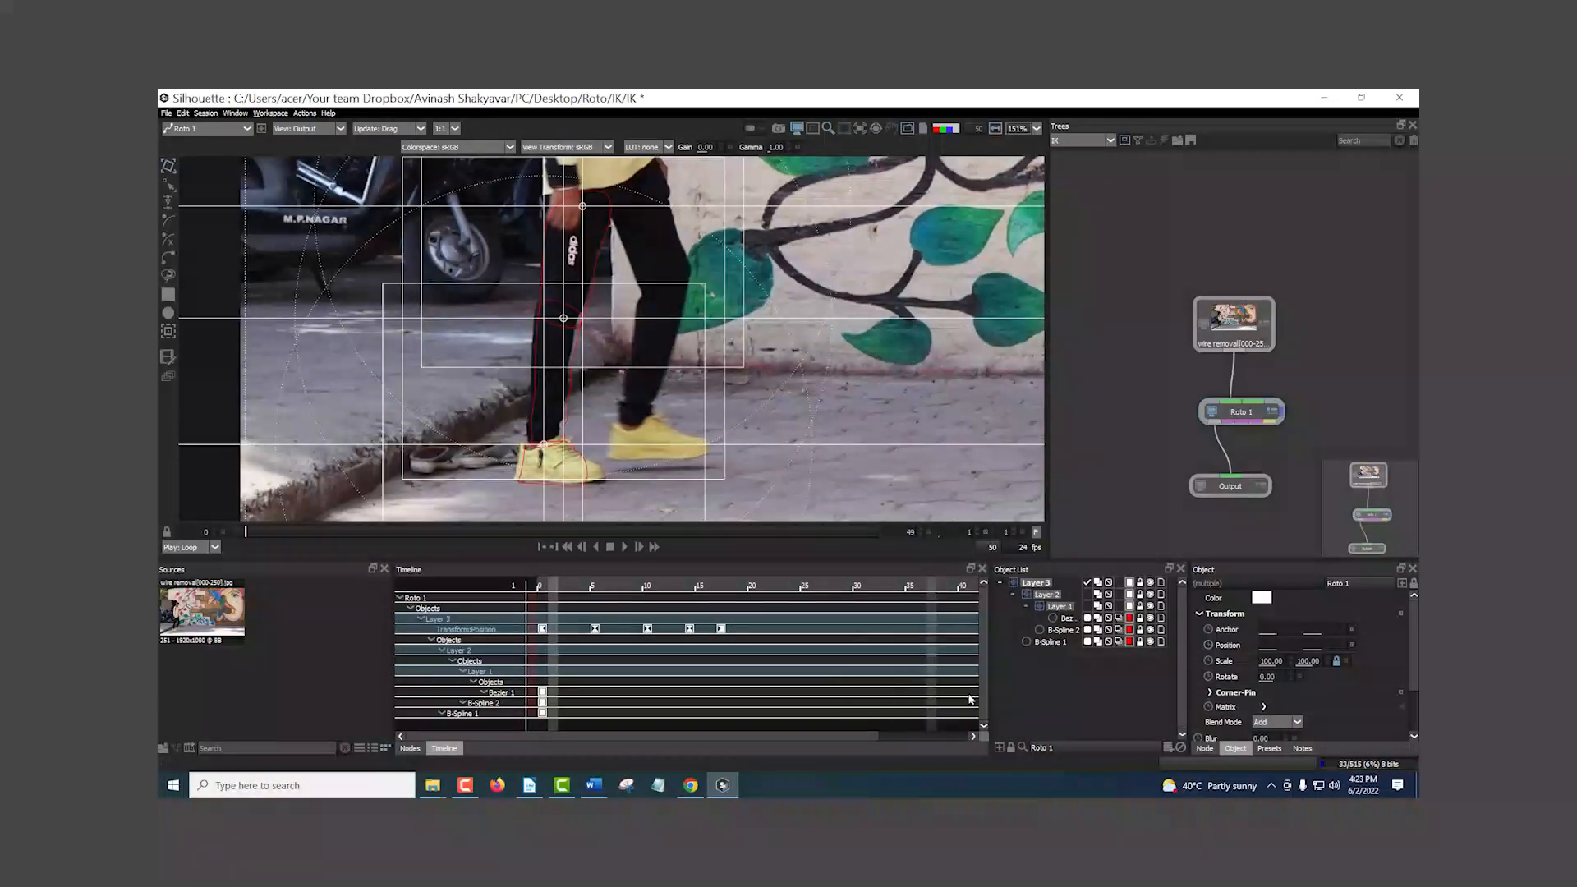
pyautogui.click(621, 417)
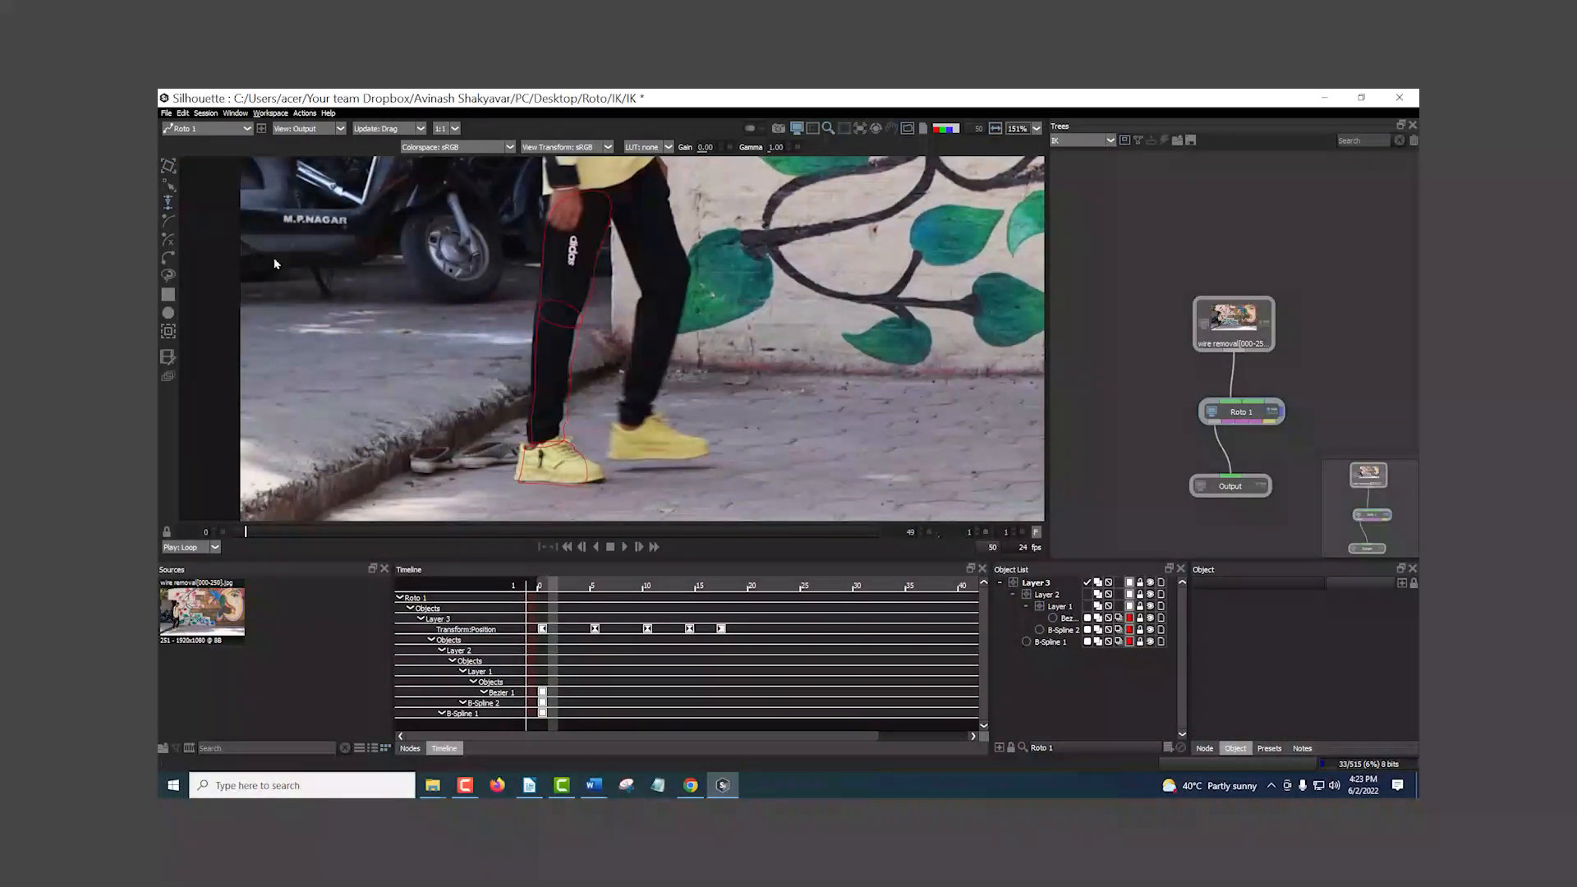
pyautogui.click(1058, 607)
pyautogui.click(1049, 594)
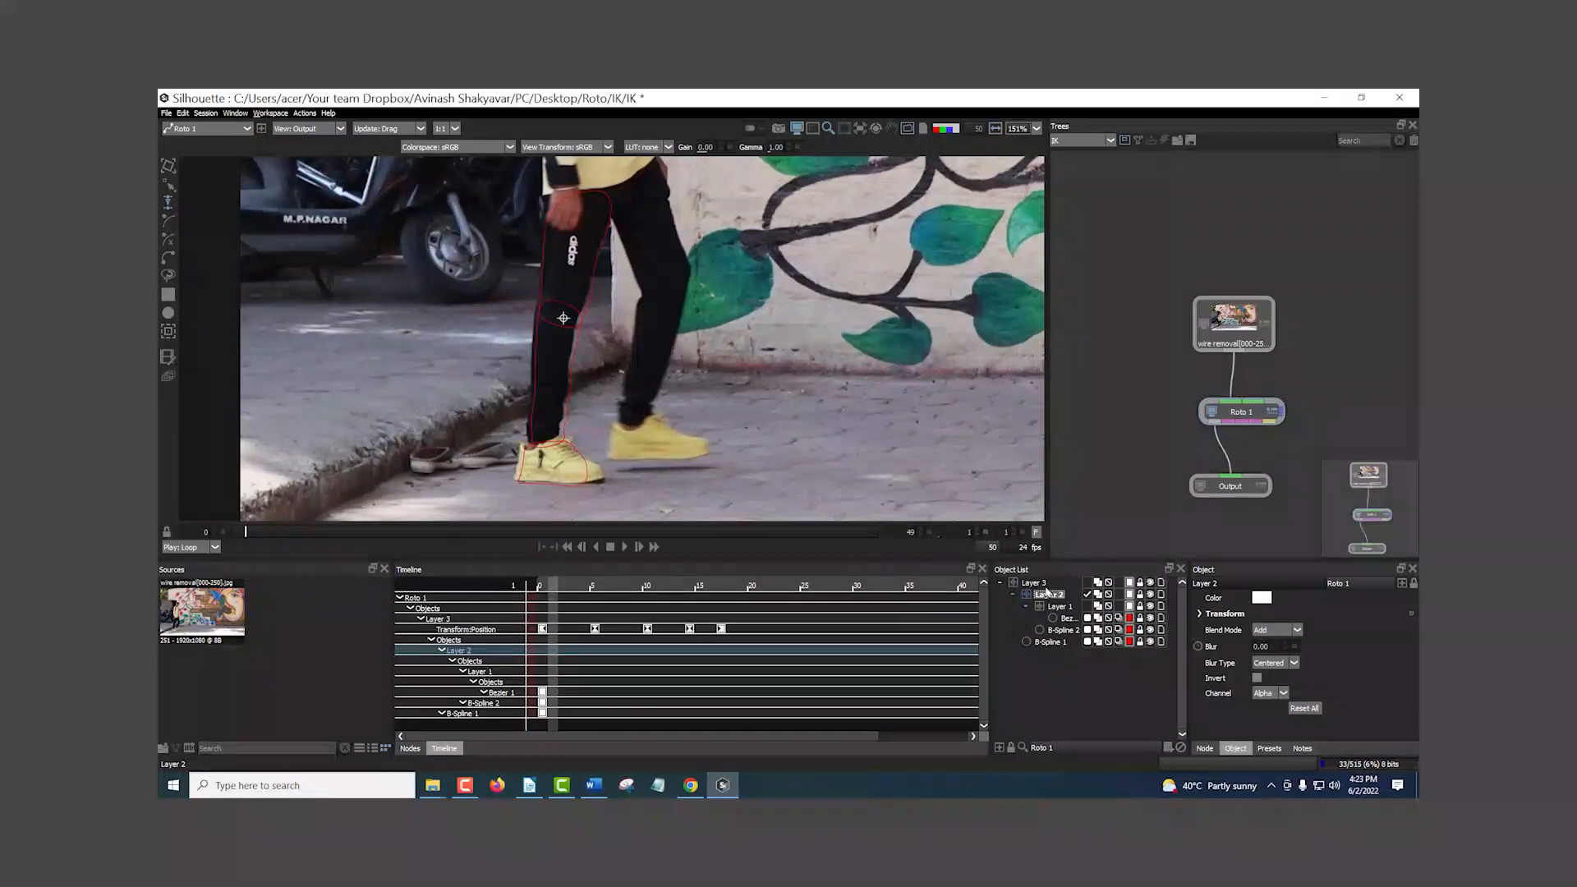
pyautogui.click(1036, 583)
pyautogui.keyDown('ctrl'); pyautogui.click(1047, 594); pyautogui.keyUp('ctrl')
pyautogui.keyDown('ctrl'); pyautogui.click(1059, 607); pyautogui.keyUp('ctrl')
# - Try adjusting the ankle joint slightly with IK at frame 1, and undo the change
pyautogui.click(541, 445)
pyautogui.moveTo(546, 450); pyautogui.dragTo(539, 450)
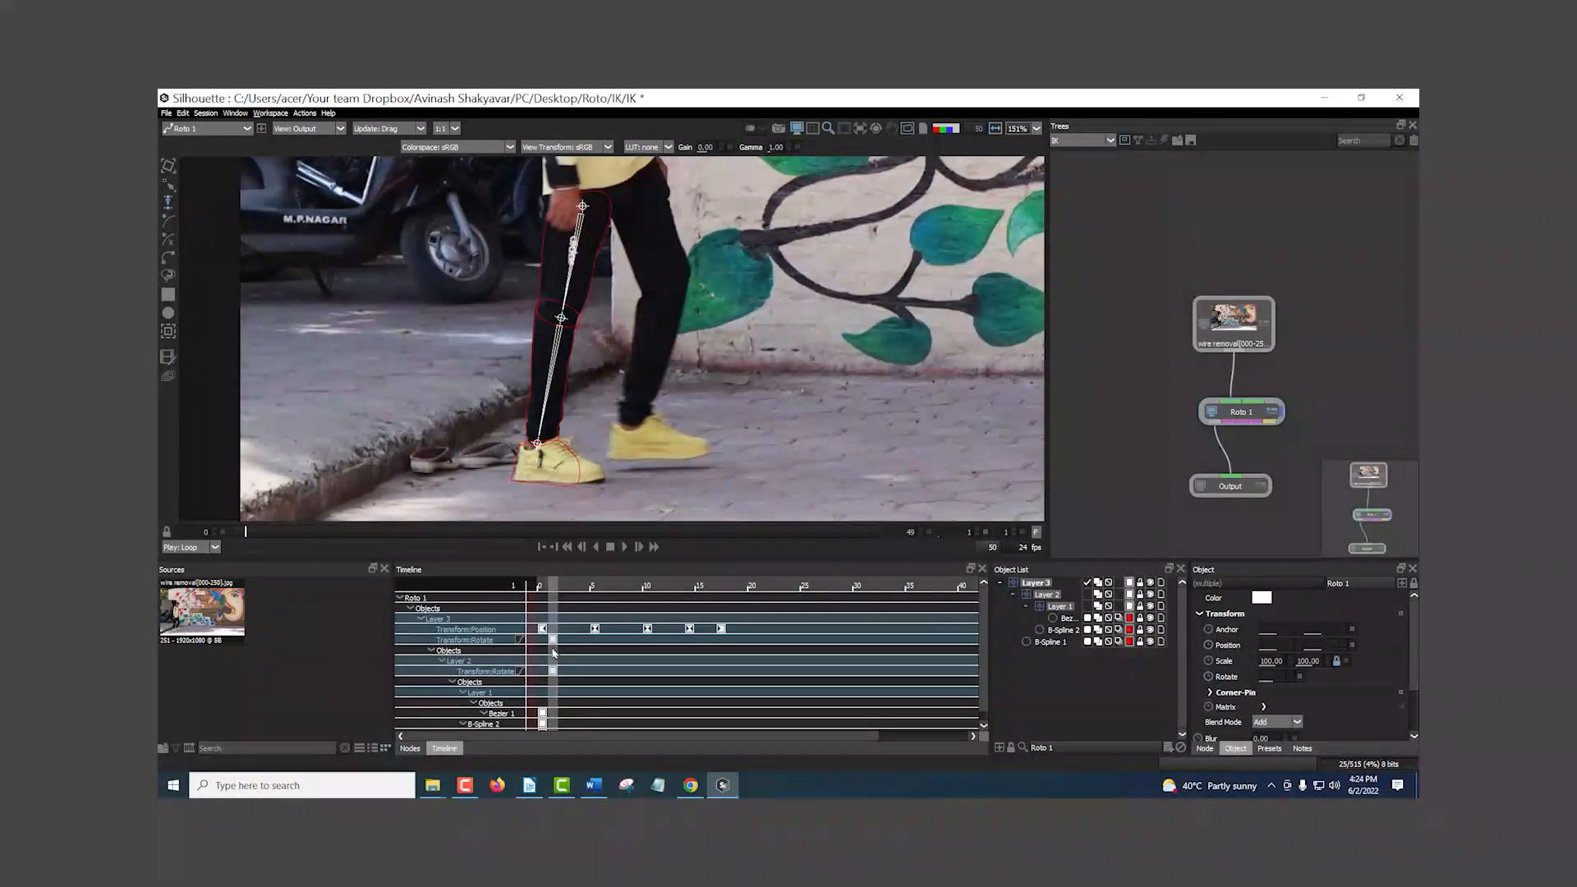
pyautogui.hotkey('ctrl', 'z')
# - Pose the leg with IK at frame 5 by moving the ankle joint onto the ankle and adjusting the knee joint
pyautogui.moveTo(246, 532); pyautogui.dragTo(300, 545)
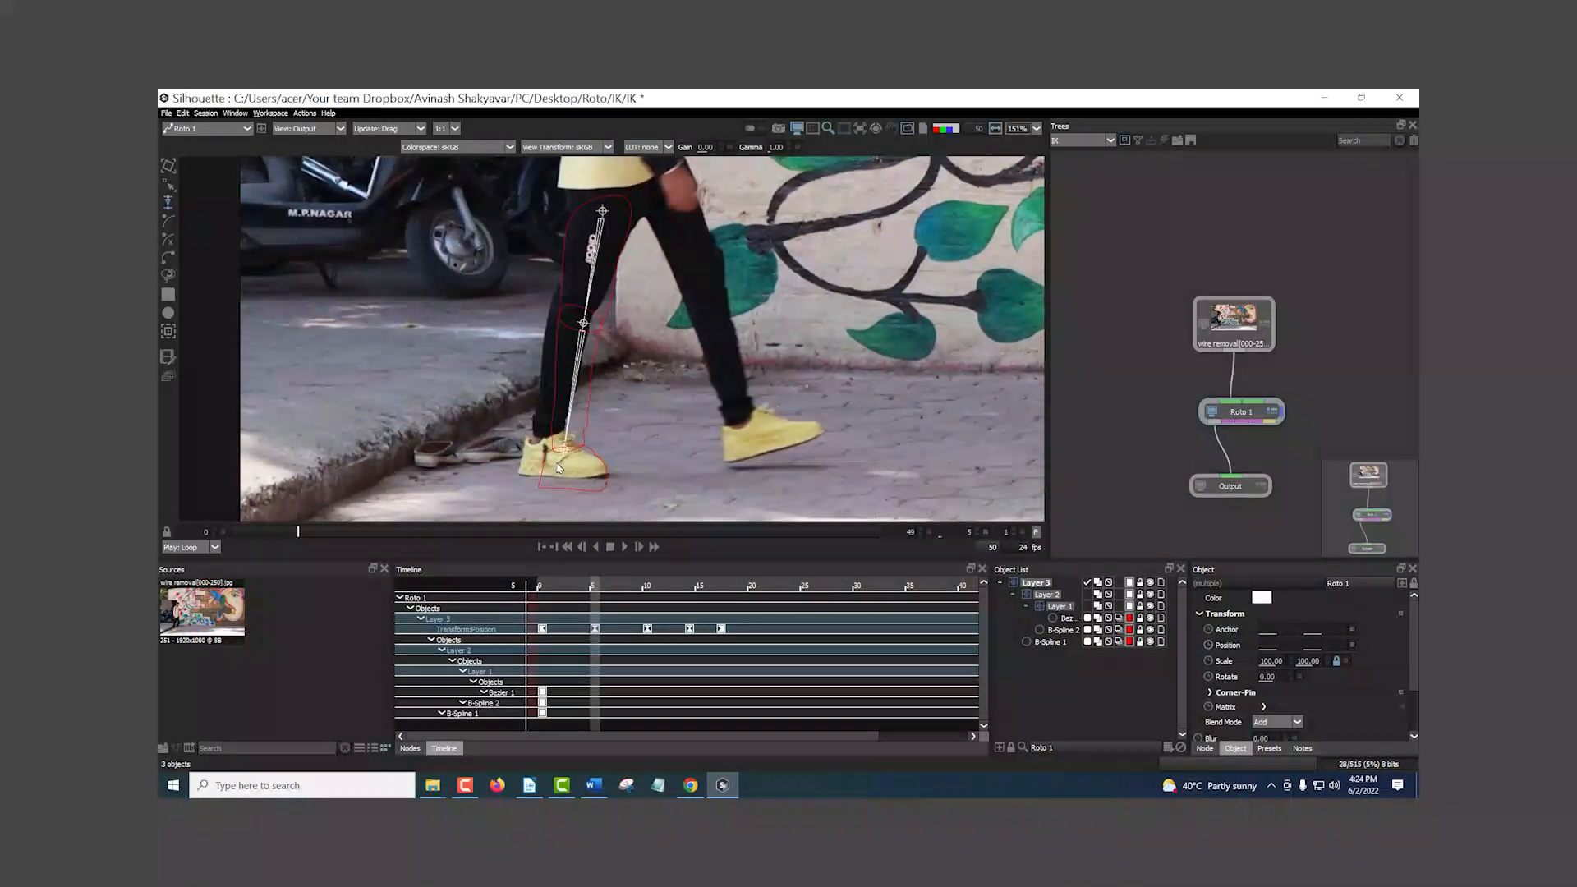
pyautogui.moveTo(565, 446); pyautogui.dragTo(544, 438)
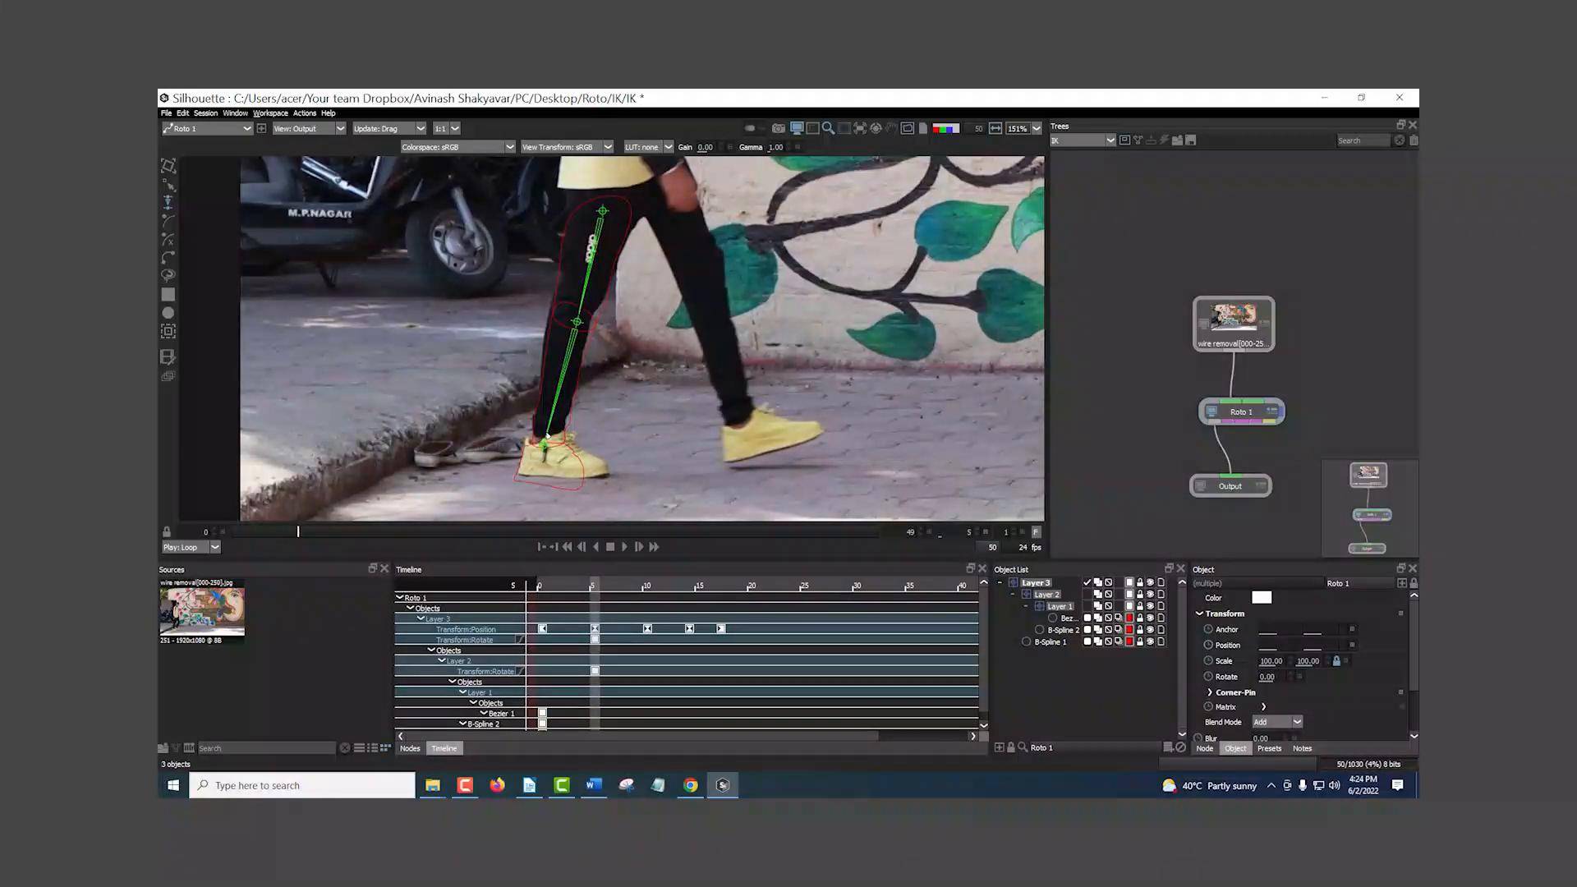
pyautogui.moveTo(579, 322); pyautogui.dragTo(575, 321)
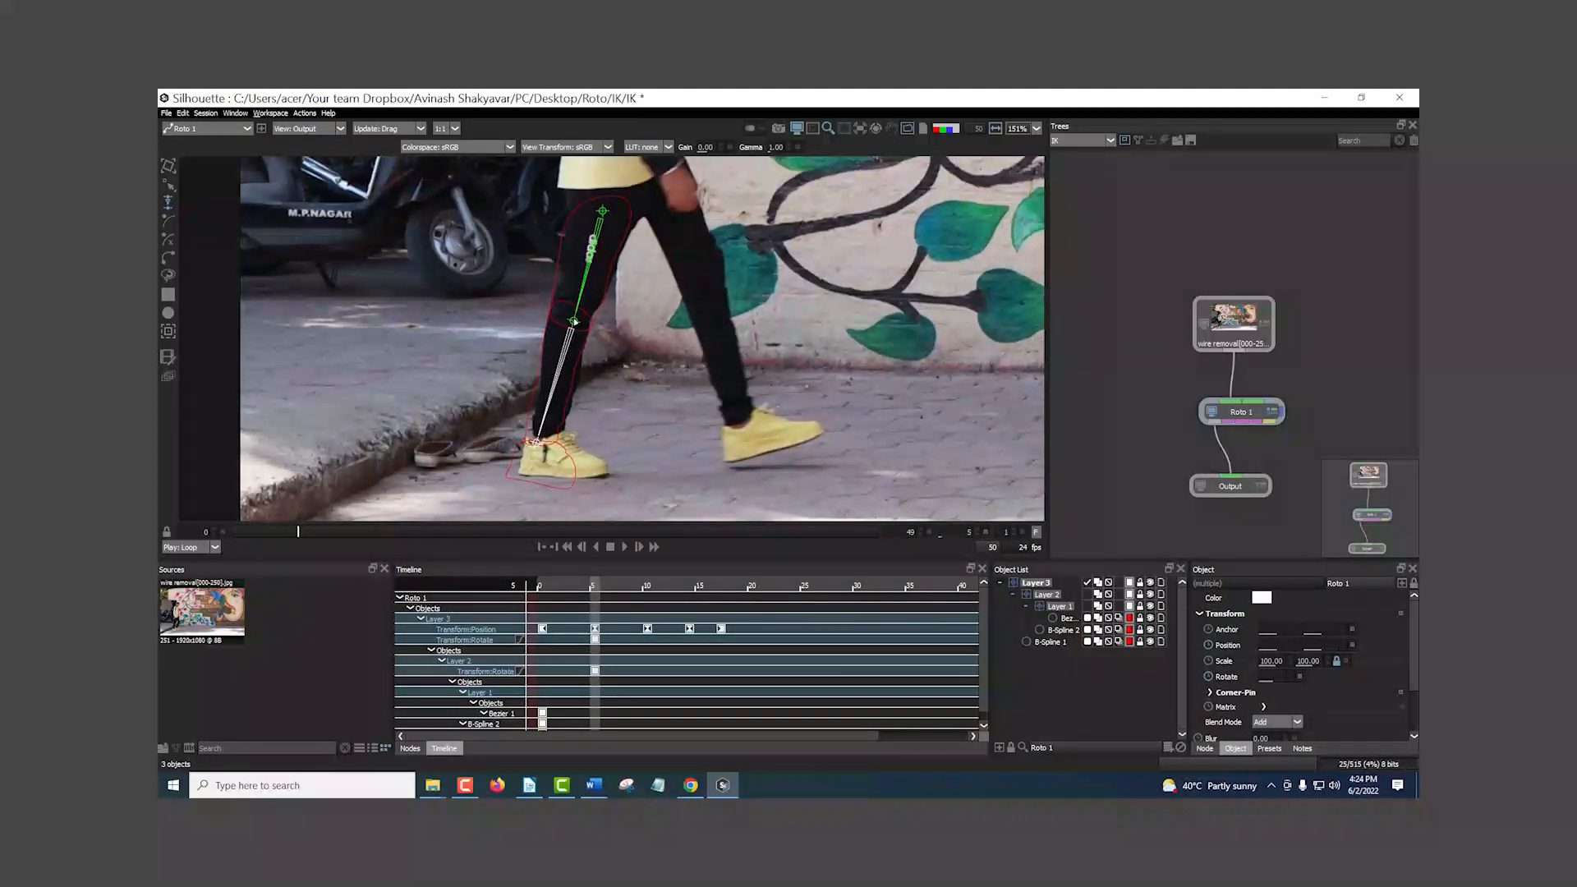
# - Refine the ankle joint's IK placement at frame 5 and move the joint onto the ankle at frame 10
pyautogui.moveTo(538, 442); pyautogui.dragTo(550, 420)
pyautogui.moveTo(546, 452); pyautogui.dragTo(544, 448)
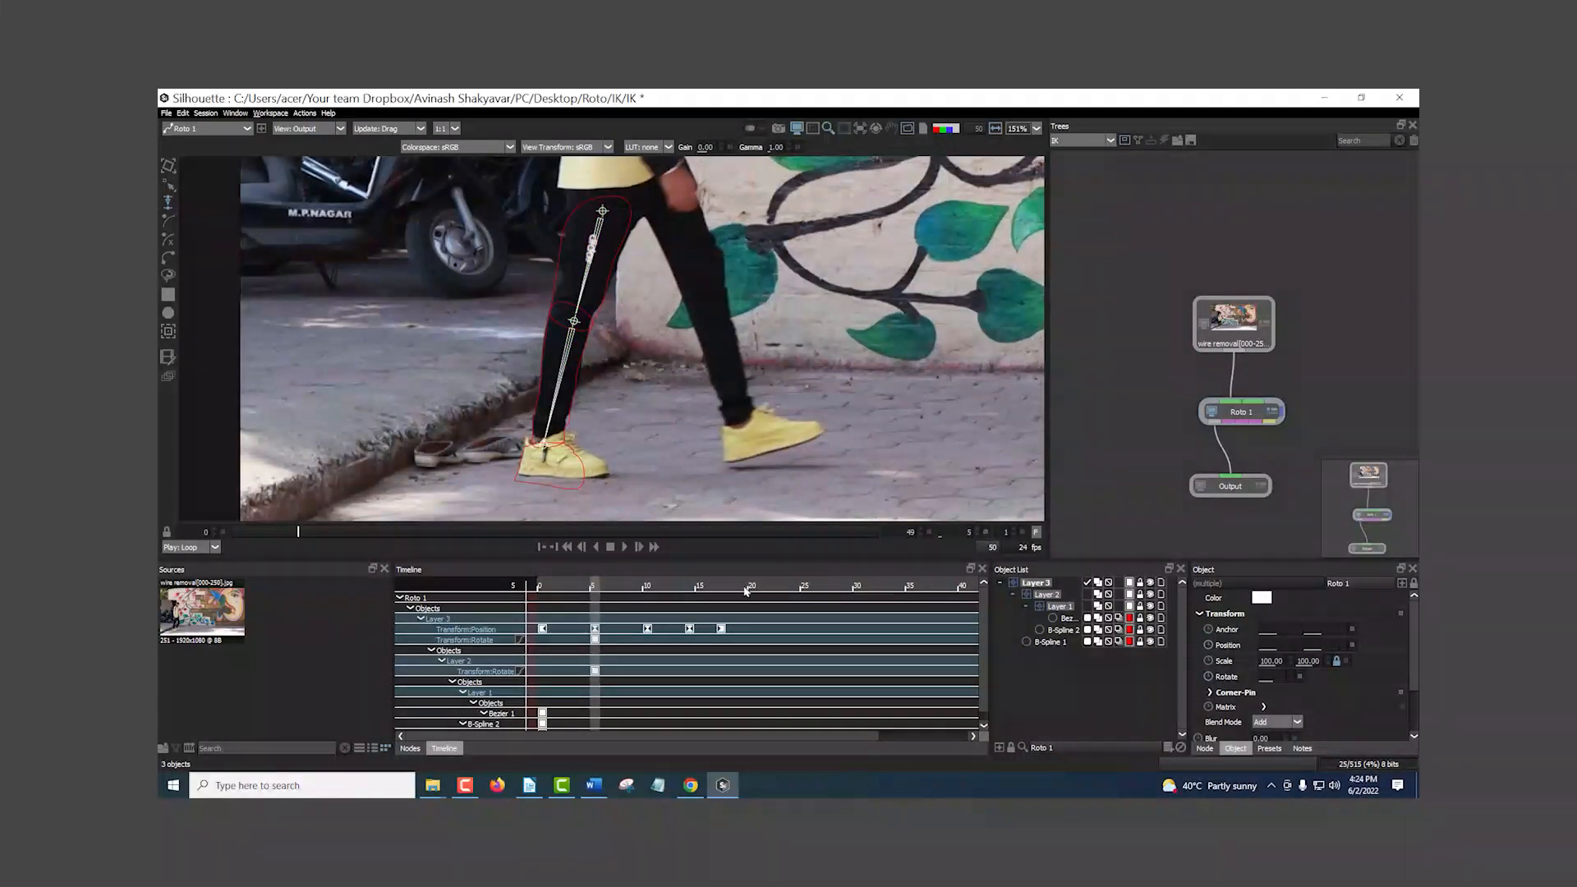
pyautogui.moveTo(595, 589); pyautogui.dragTo(647, 589)
pyautogui.moveTo(600, 435); pyautogui.dragTo(597, 439)
# - Pose the leg with IK at frames 14 and 17 by moving the ankle joint onto the ankle
pyautogui.click(700, 588)
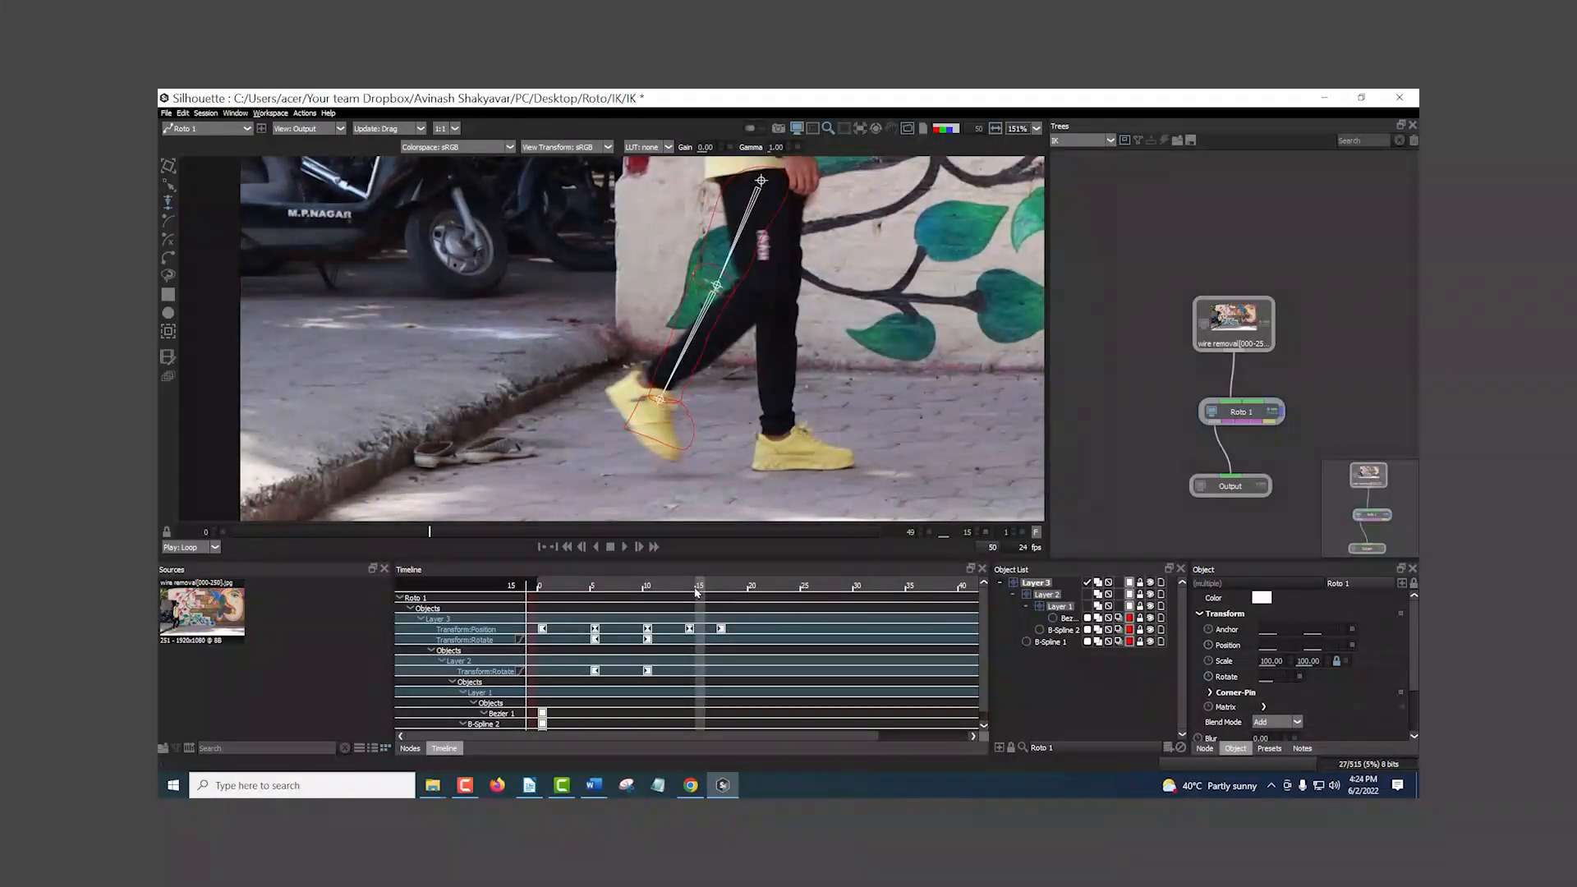
pyautogui.moveTo(696, 588); pyautogui.dragTo(690, 588)
pyautogui.moveTo(701, 293); pyautogui.dragTo(630, 380)
pyautogui.moveTo(695, 588); pyautogui.dragTo(720, 586)
pyautogui.moveTo(700, 381)
pyautogui.mouseDown()
pyautogui.moveTo(816, 418)
pyautogui.moveTo(728, 391)
pyautogui.mouseUp()
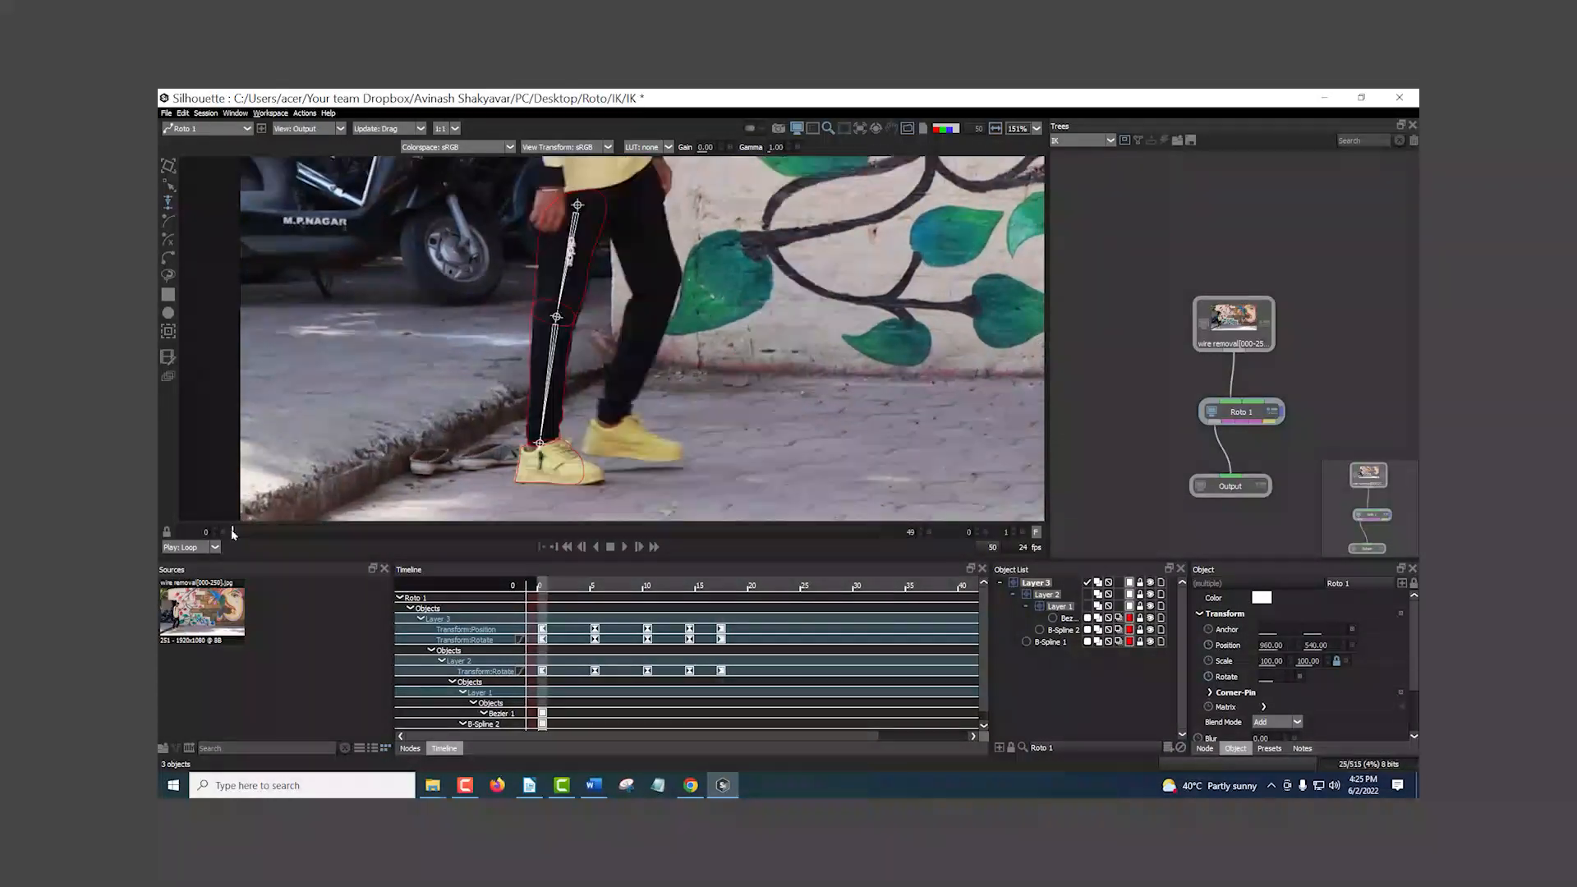
# - Step from frame 0 to frame 5 to examine how the IK-posed shapes follow the walking leg
pyautogui.moveTo(233, 532)
pyautogui.mouseDown()
pyautogui.moveTo(391, 534)
pyautogui.moveTo(215, 547)
pyautogui.mouseUp()
pyautogui.press('x')
pyautogui.press('x')
pyautogui.press('x')
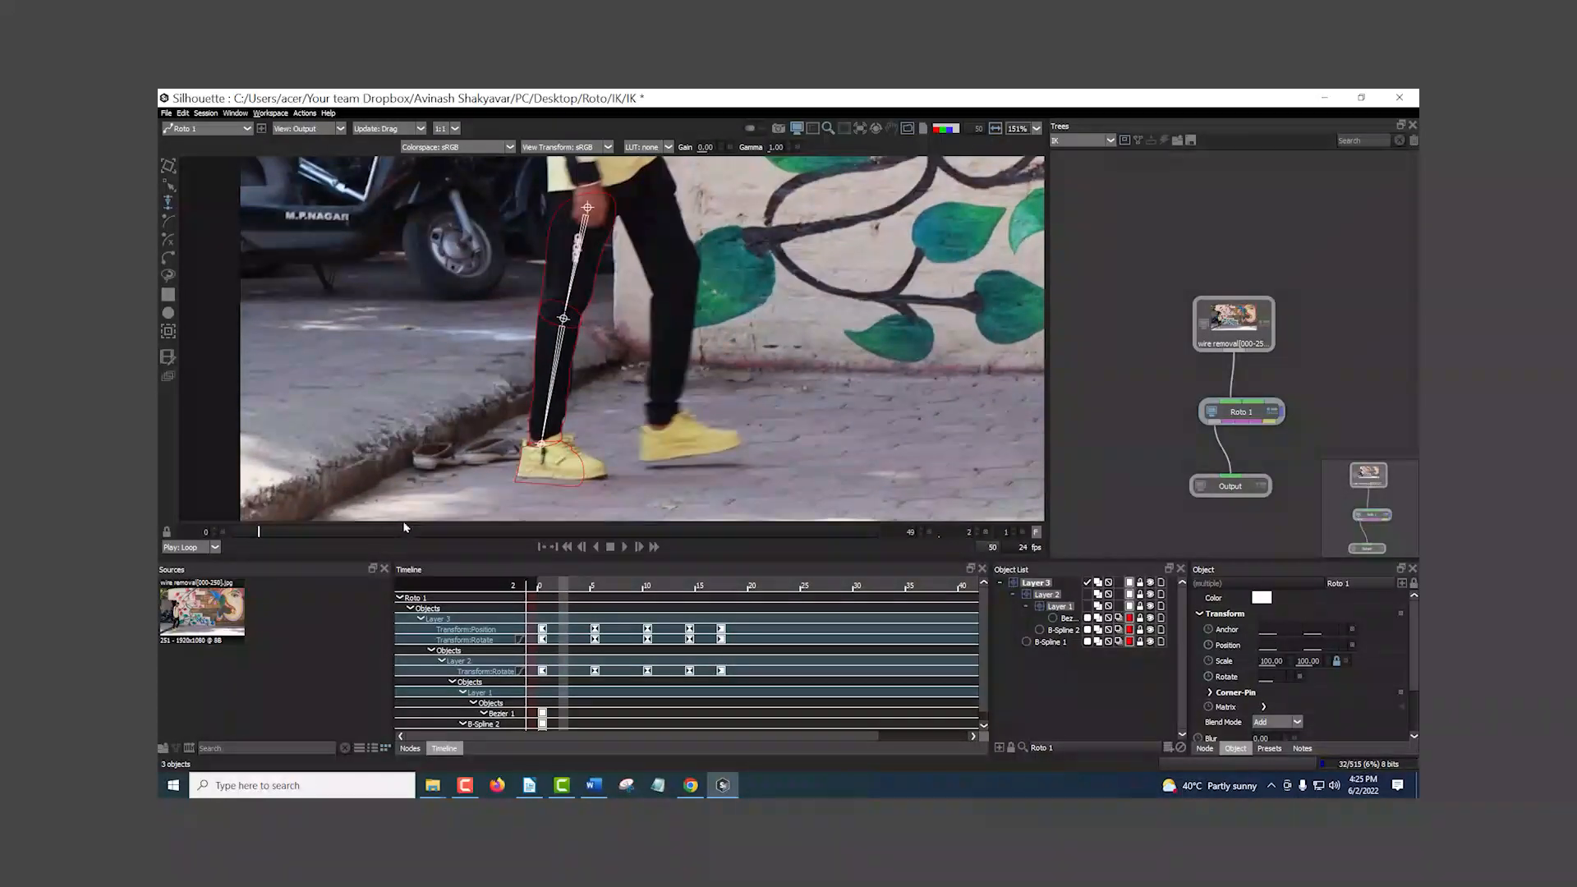
pyautogui.press('x')
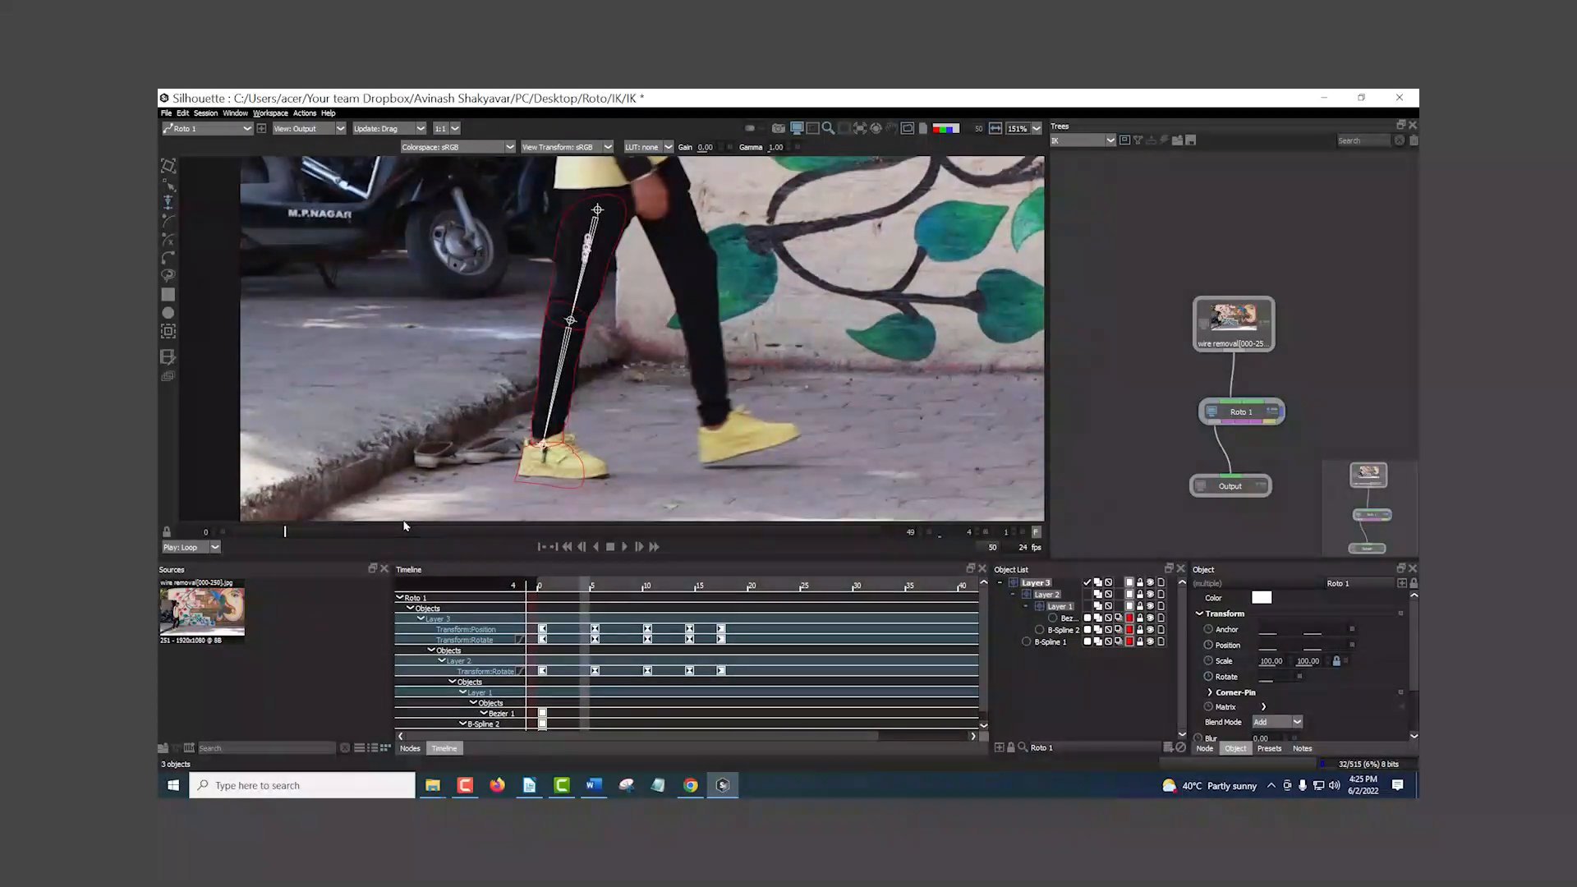
pyautogui.press('x')
pyautogui.press('z')
pyautogui.press('x')
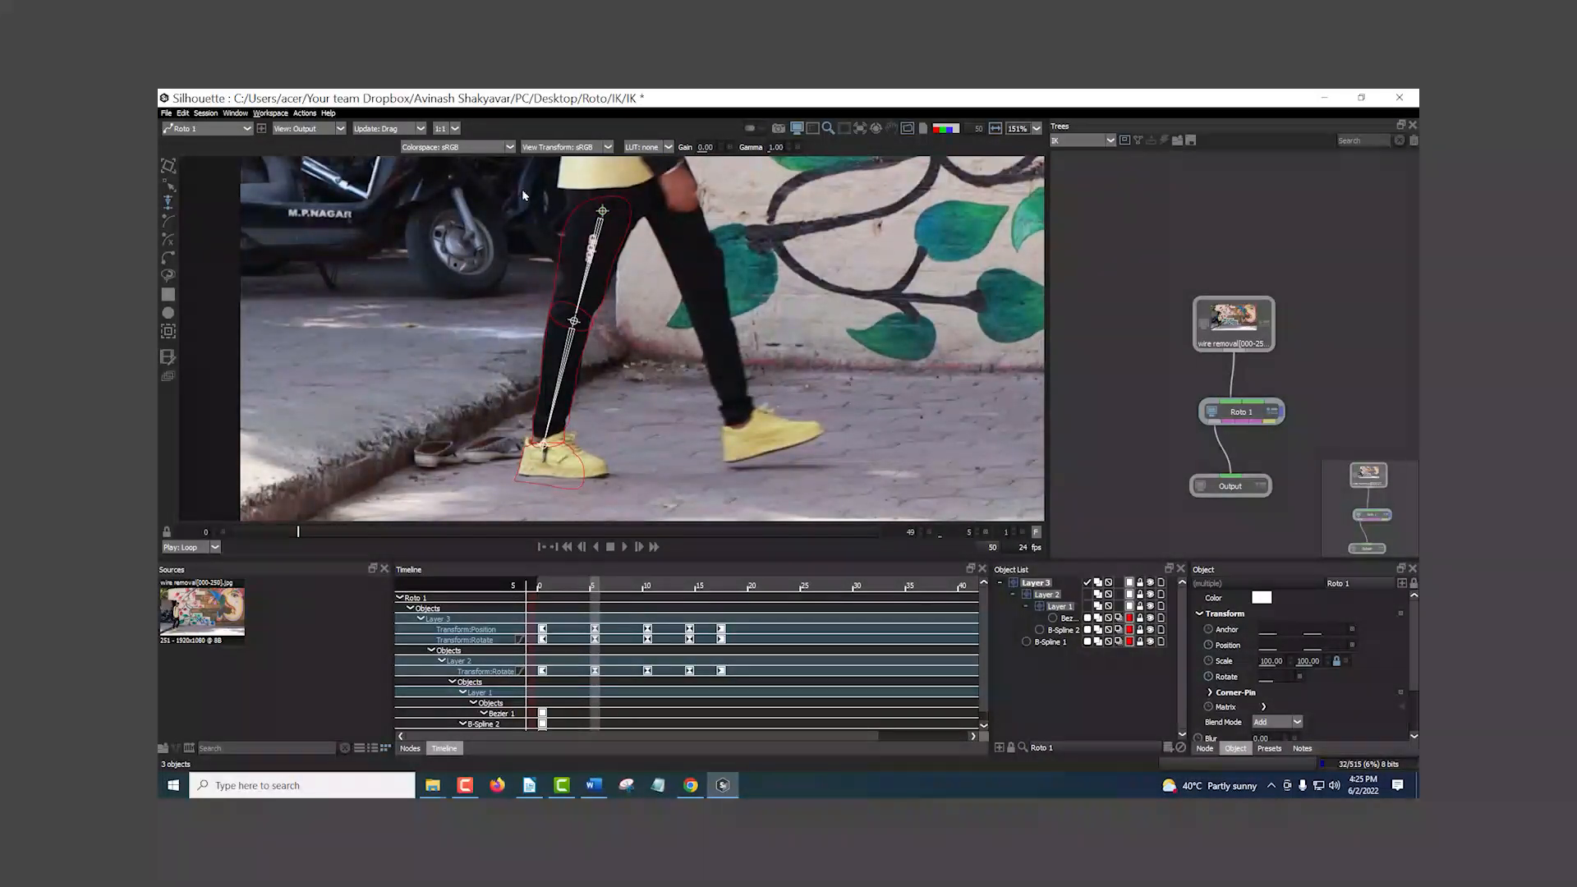
# - Activate the Transform tool and step back and forth through the frames to examine the three layers' motion
pyautogui.click(169, 167)
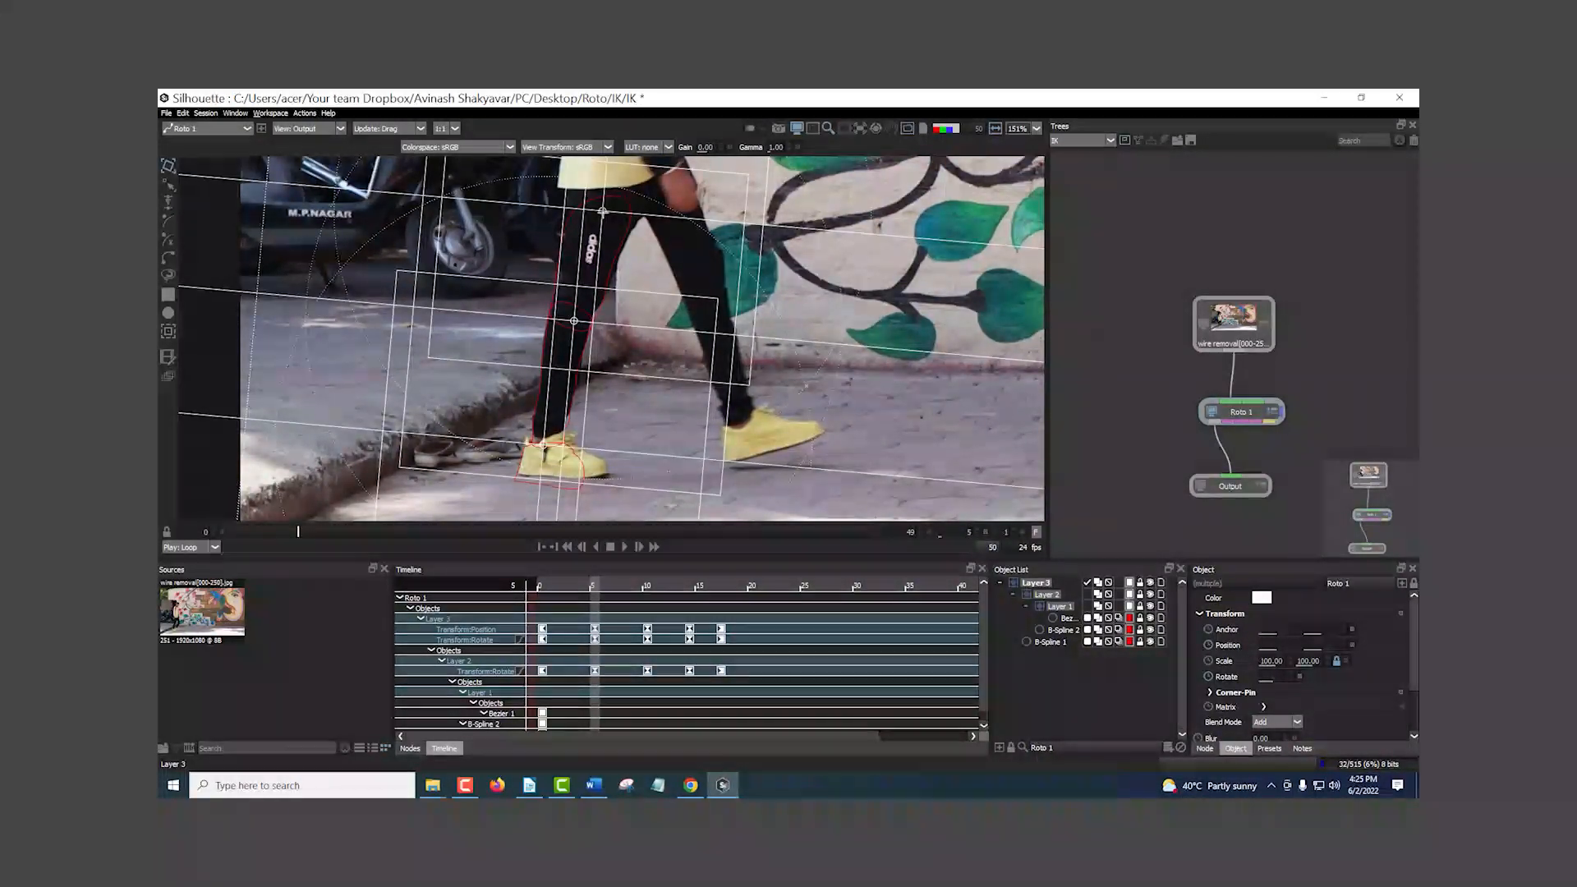
pyautogui.press('z')
pyautogui.press('z')
pyautogui.press('z')
pyautogui.press('z')
pyautogui.press('x')
pyautogui.press('x')
pyautogui.press('x')
pyautogui.press('x')
pyautogui.press('x')
pyautogui.press('x')
pyautogui.press('x')
pyautogui.press('x')
pyautogui.press('x')
pyautogui.press('x')
pyautogui.press('x')
pyautogui.press('x')
pyautogui.press('x')
pyautogui.press('x')
pyautogui.press('x')
pyautogui.press('x')
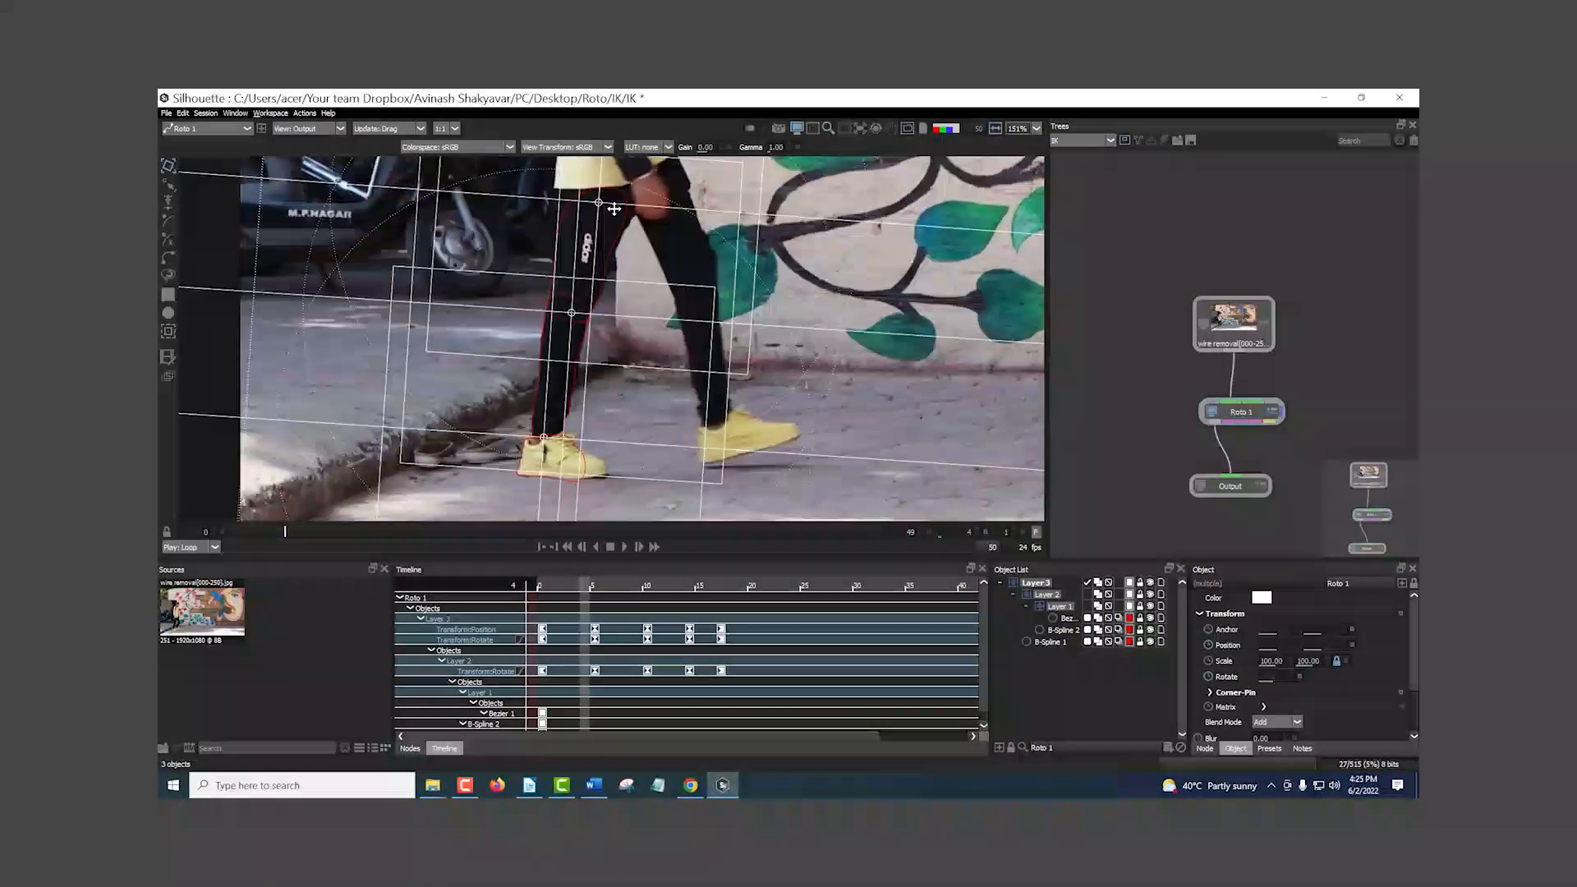
pyautogui.press('z')
pyautogui.press('z')
pyautogui.press('z')
pyautogui.press('z')
pyautogui.press('z')
pyautogui.press('z')
pyautogui.press('z')
pyautogui.press('z')
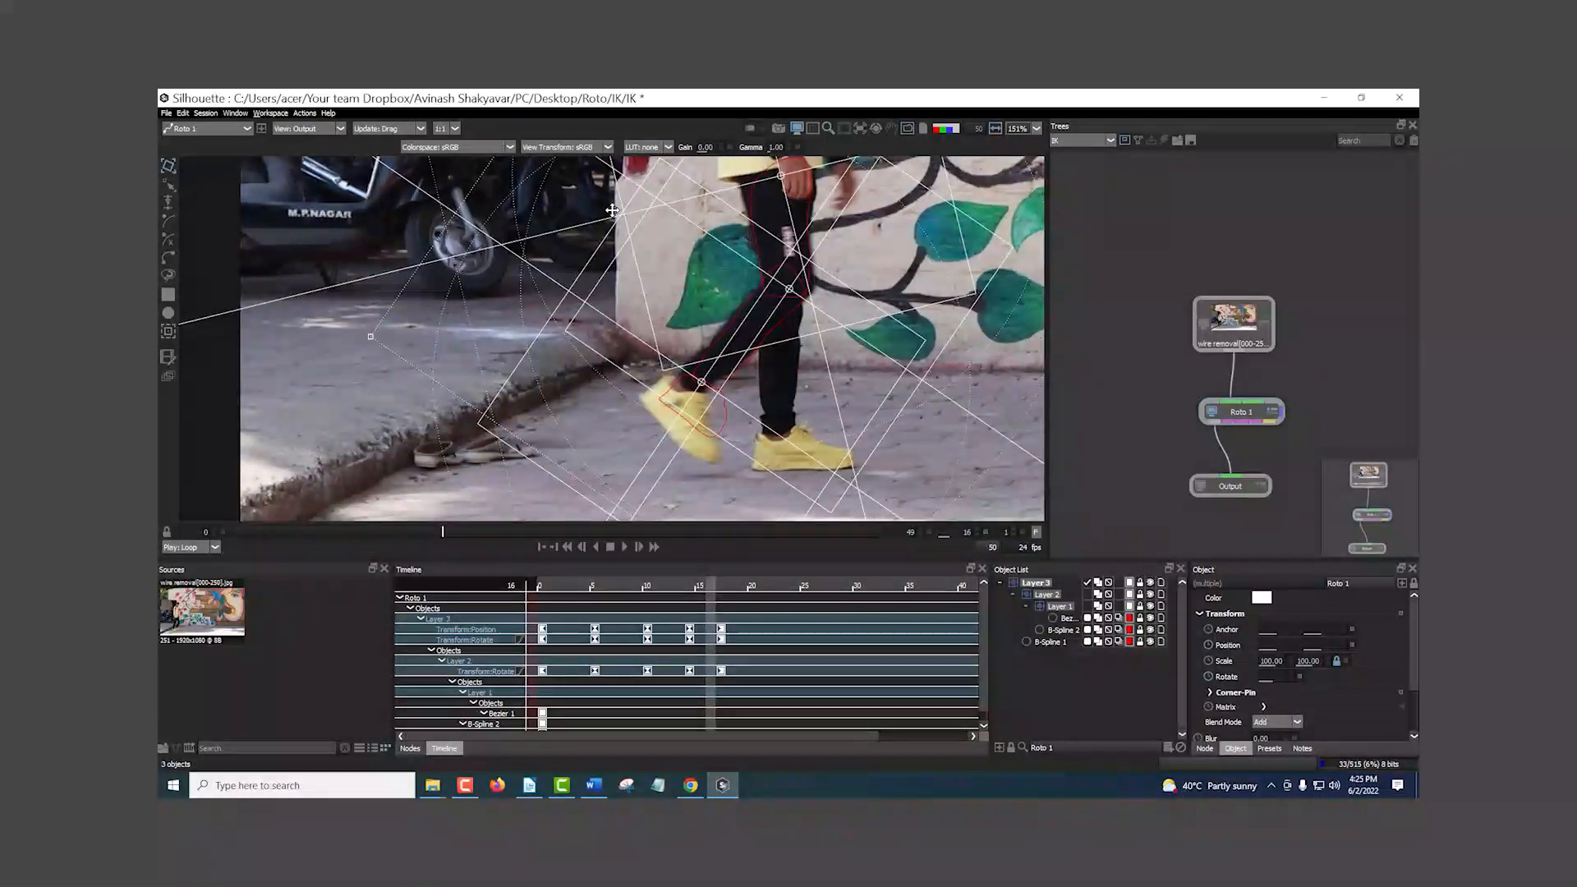
# - Return to the first frame, select the thigh shape B-Spline 1 in the enlarged viewer and activate the Reshape tool
pyautogui.click(519, 474)
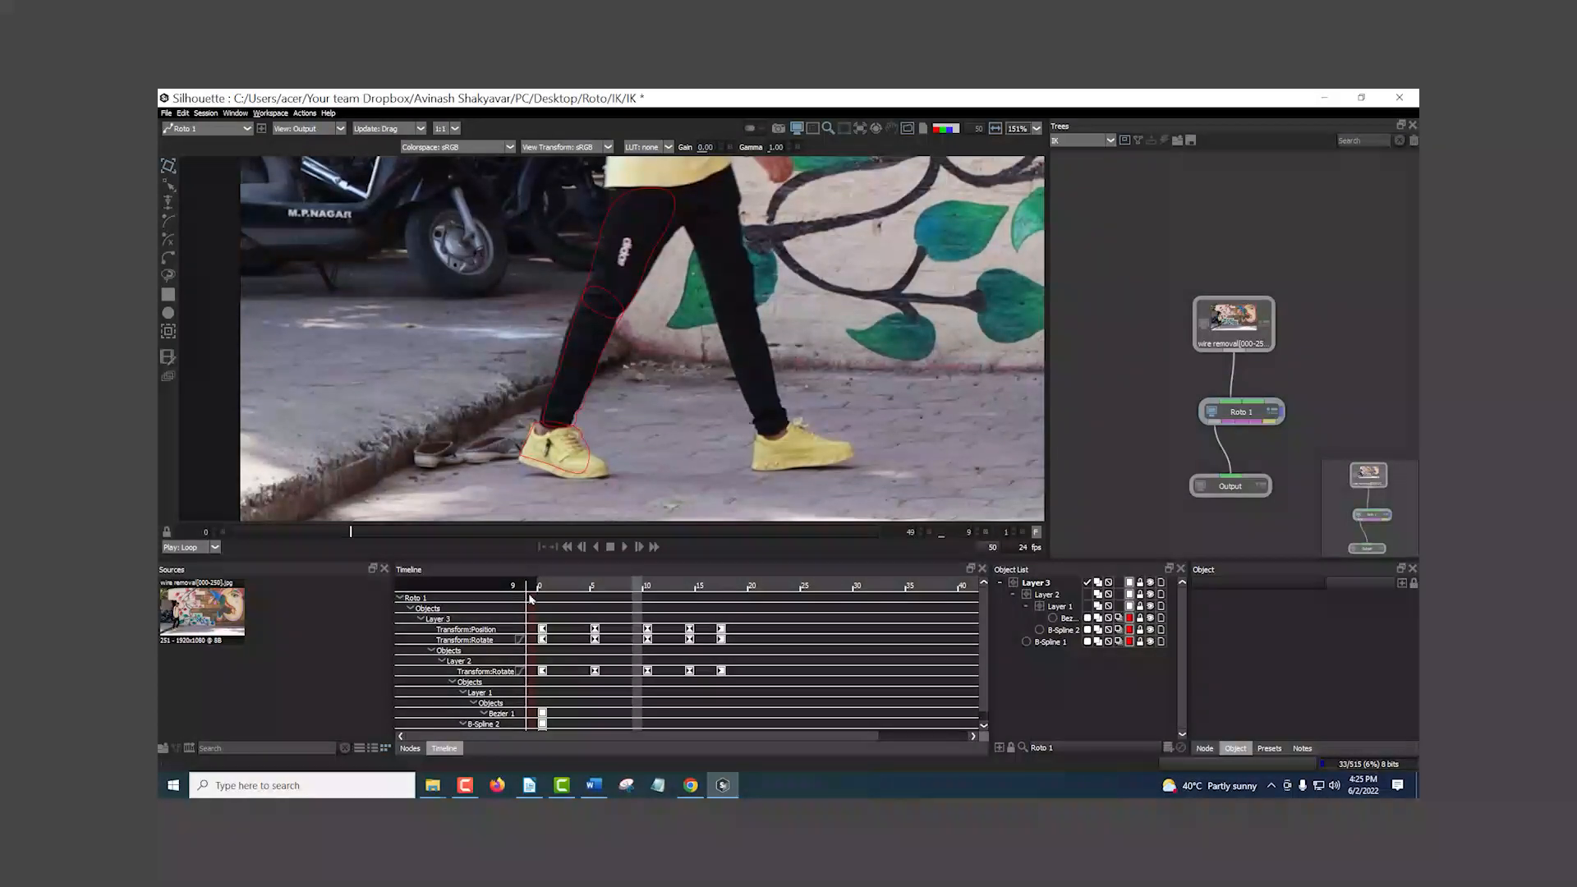
pyautogui.moveTo(352, 533); pyautogui.dragTo(160, 541)
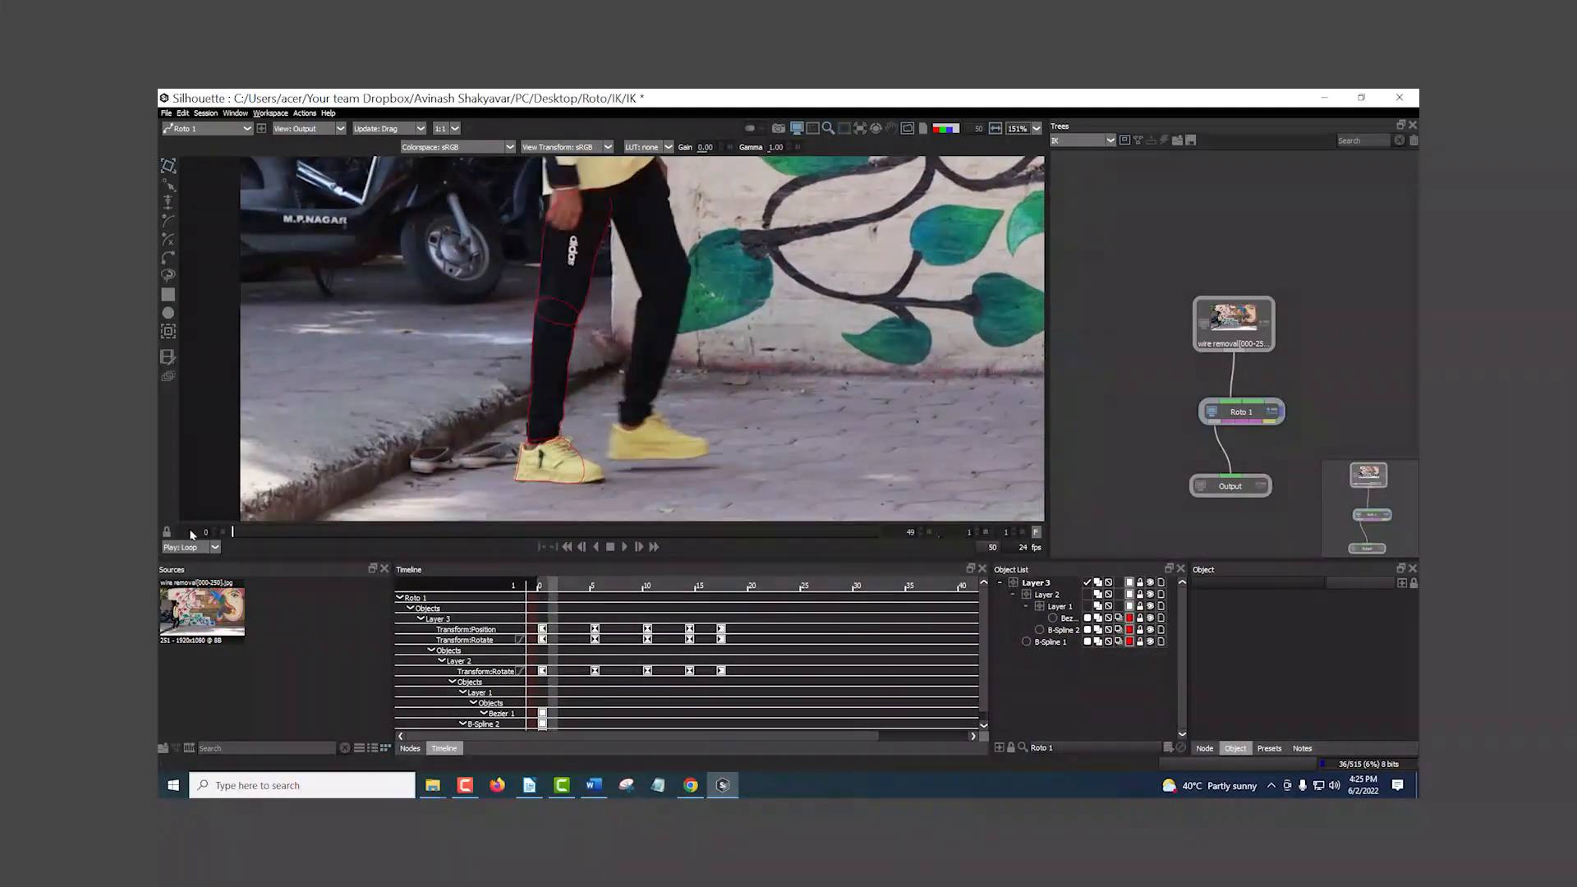
pyautogui.scroll(5, 585, 297)
pyautogui.scroll(1, 588, 318)
pyautogui.moveTo(617, 348)
pyautogui.mouseDown()
pyautogui.moveTo(574, 327)
pyautogui.moveTo(605, 352)
pyautogui.mouseUp()
pyautogui.click(542, 324)
pyautogui.press('`')
pyautogui.moveTo(1067, 438); pyautogui.dragTo(591, 592)
pyautogui.moveTo(798, 433); pyautogui.dragTo(636, 562)
pyautogui.click(168, 185)
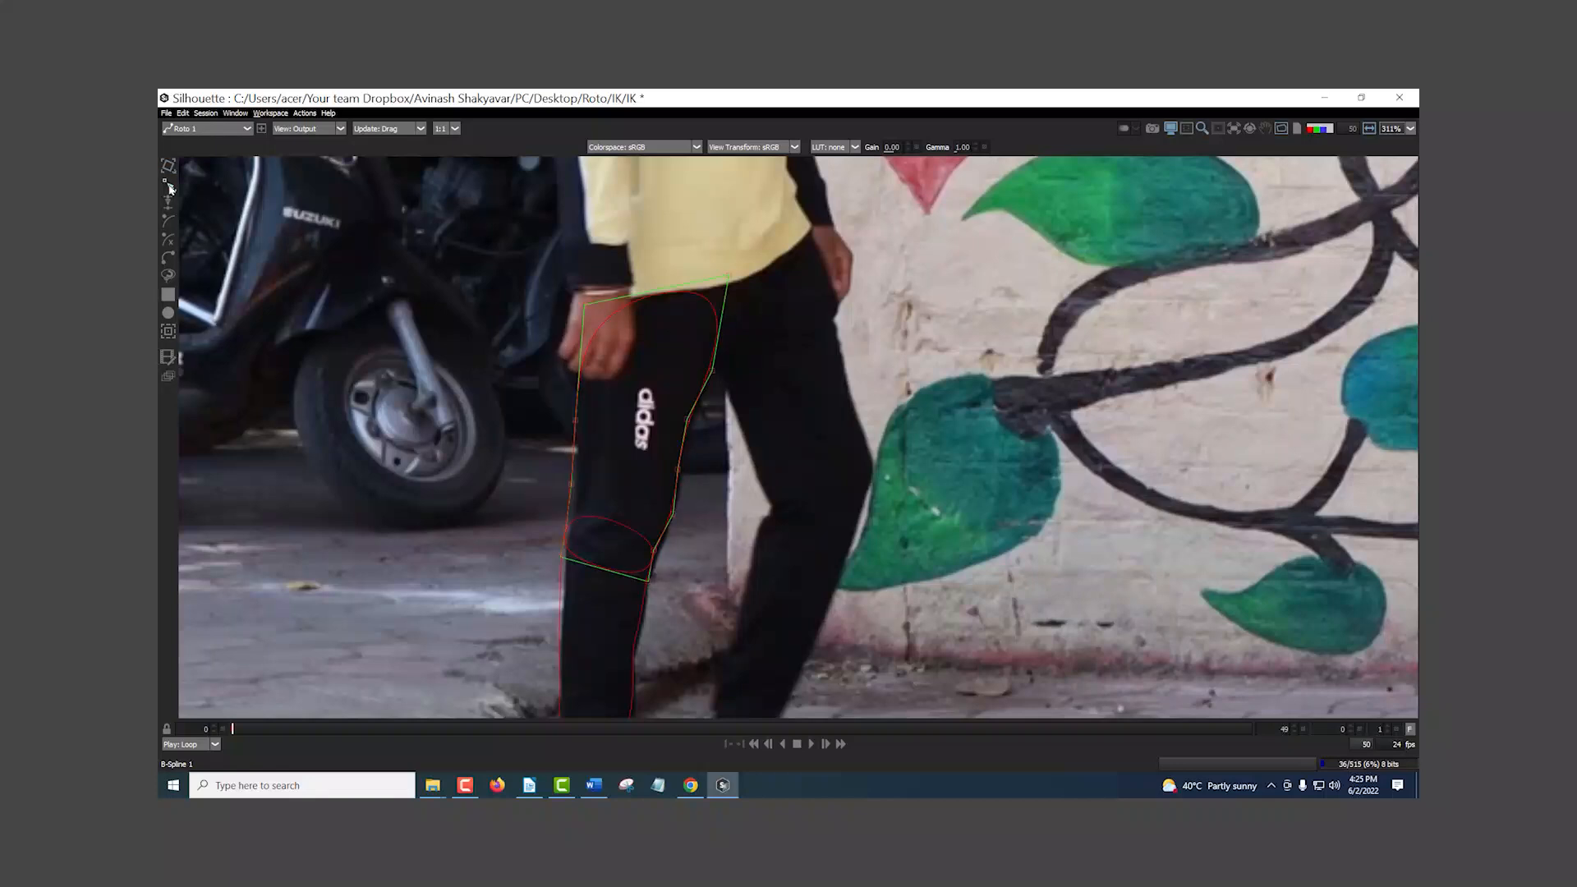
# - Reshape the thigh shape at frame 0 by moving its side and knee points onto the trouser edges
pyautogui.scroll(3, 682, 460)
pyautogui.moveTo(688, 469); pyautogui.dragTo(675, 345)
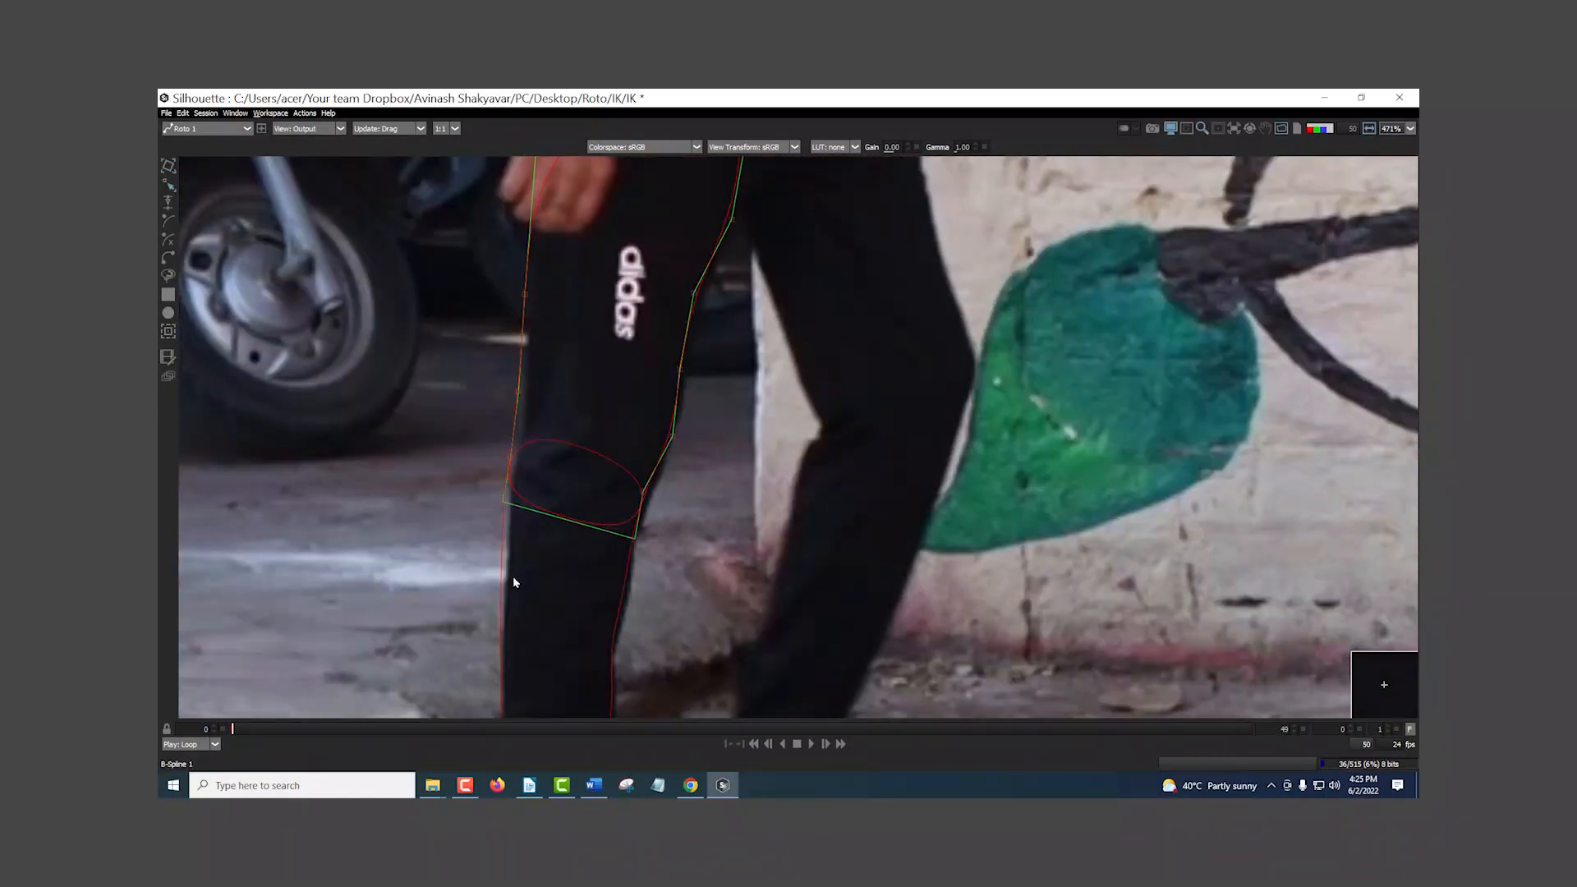
pyautogui.click(675, 438)
pyautogui.keyDown('ctrl'); pyautogui.click(683, 371); pyautogui.keyUp('ctrl')
pyautogui.moveTo(694, 293); pyautogui.dragTo(700, 293)
pyautogui.moveTo(525, 294); pyautogui.dragTo(527, 296)
pyautogui.moveTo(519, 392); pyautogui.dragTo(526, 391)
pyautogui.click(510, 458)
pyautogui.moveTo(505, 508); pyautogui.dragTo(511, 507)
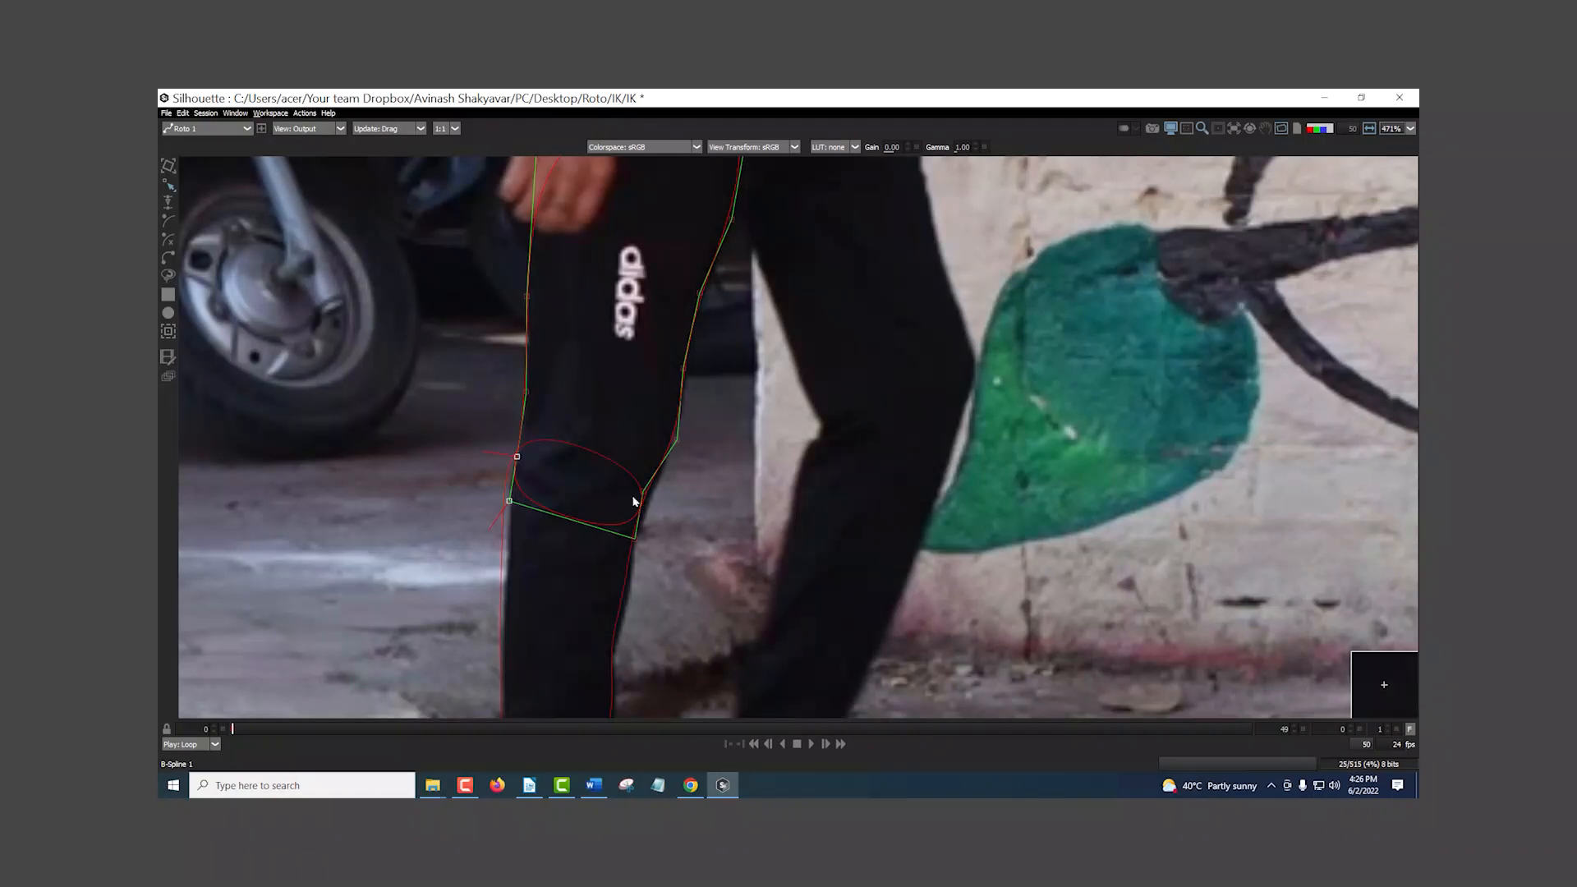
pyautogui.moveTo(635, 539); pyautogui.dragTo(655, 501)
# - Move through frames 0 to 5 to examine how closely the thigh shape follows the trouser leg
pyautogui.moveTo(750, 437); pyautogui.dragTo(771, 550)
pyautogui.press('Right')
pyautogui.press('Right')
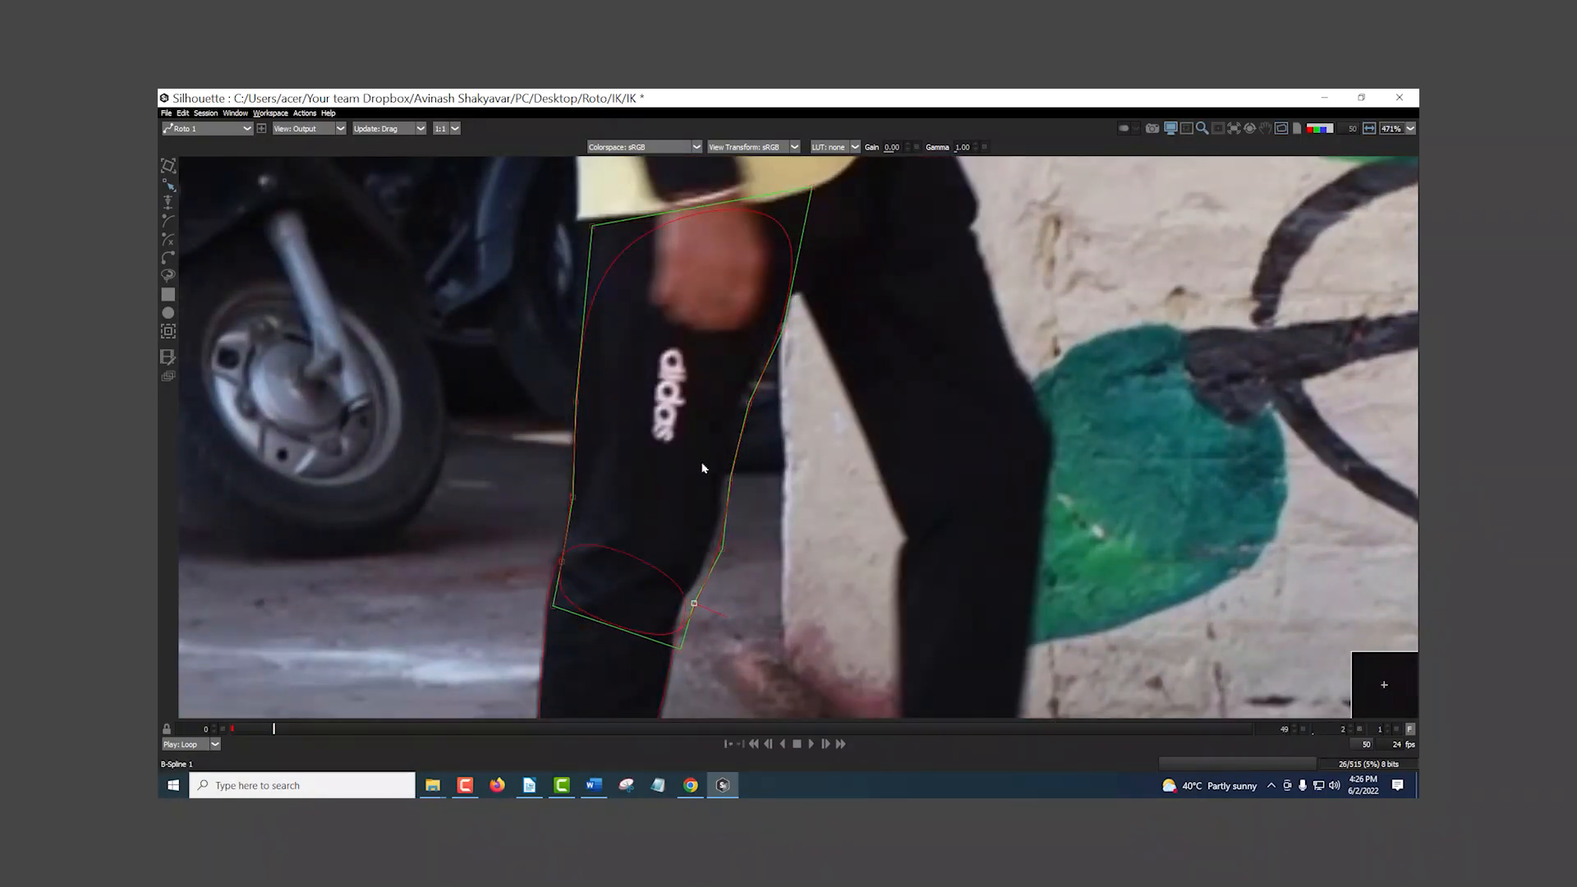
pyautogui.press('Right')
pyautogui.press('`')
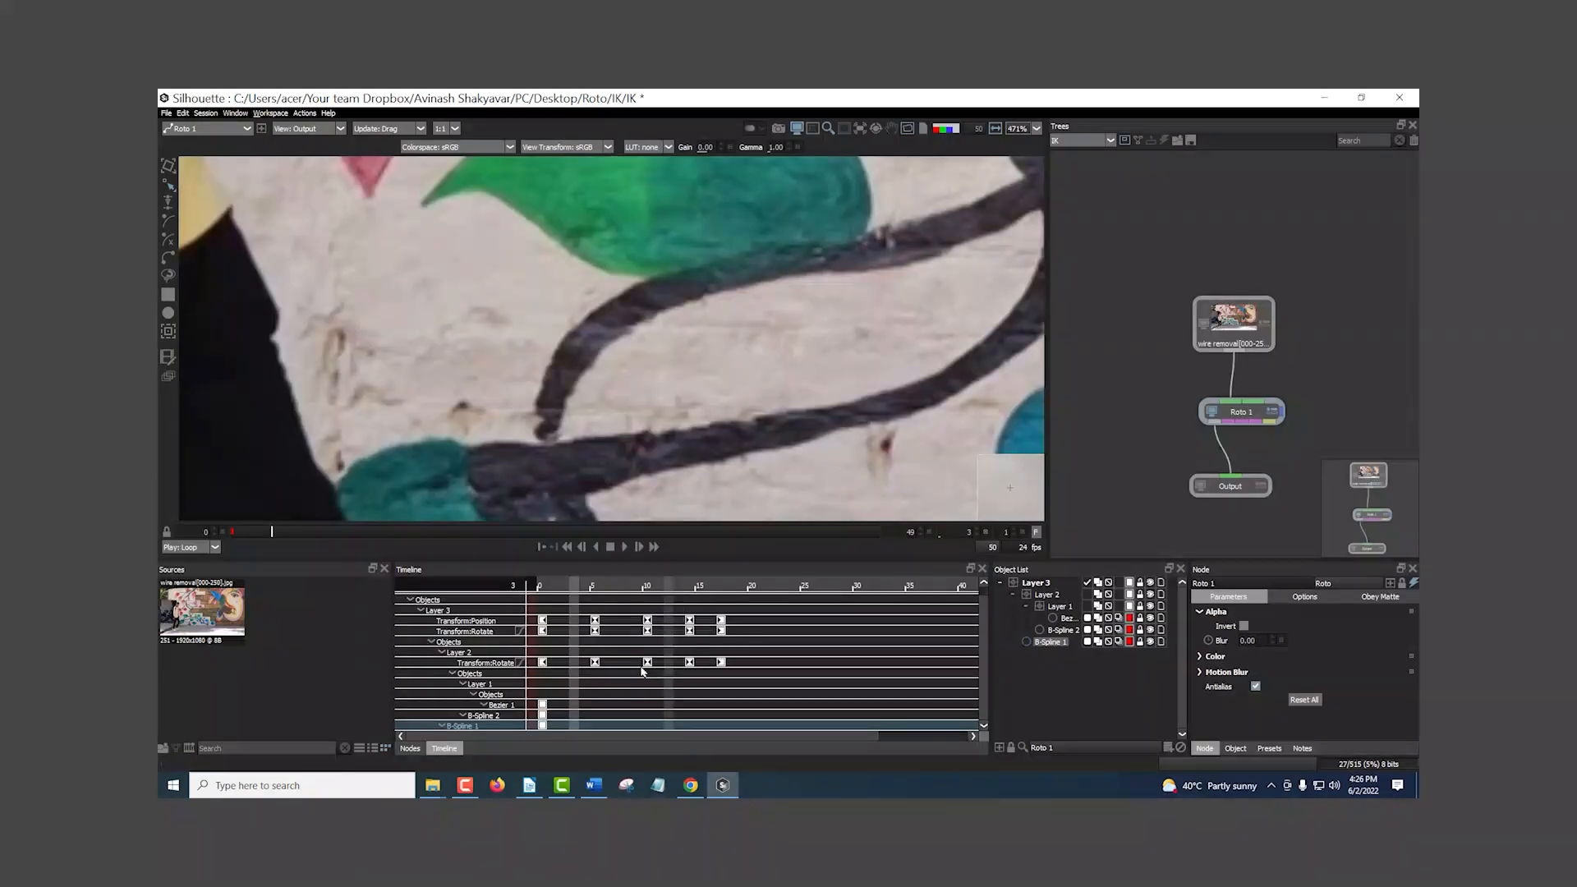
pyautogui.click(594, 586)
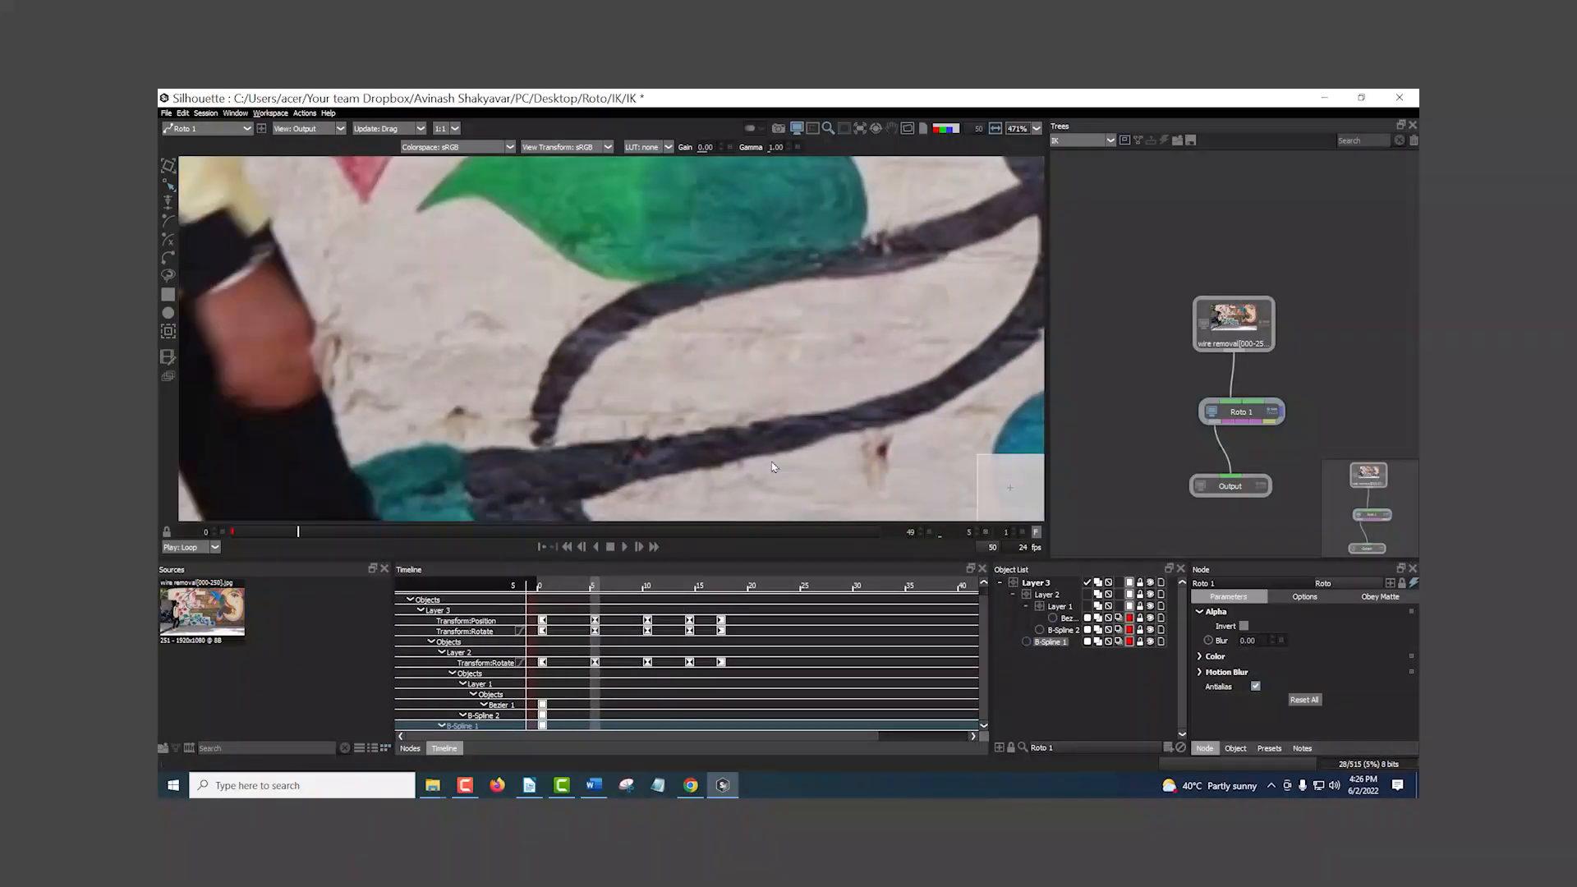
pyautogui.press('`')
pyautogui.moveTo(726, 601); pyautogui.dragTo(717, 524)
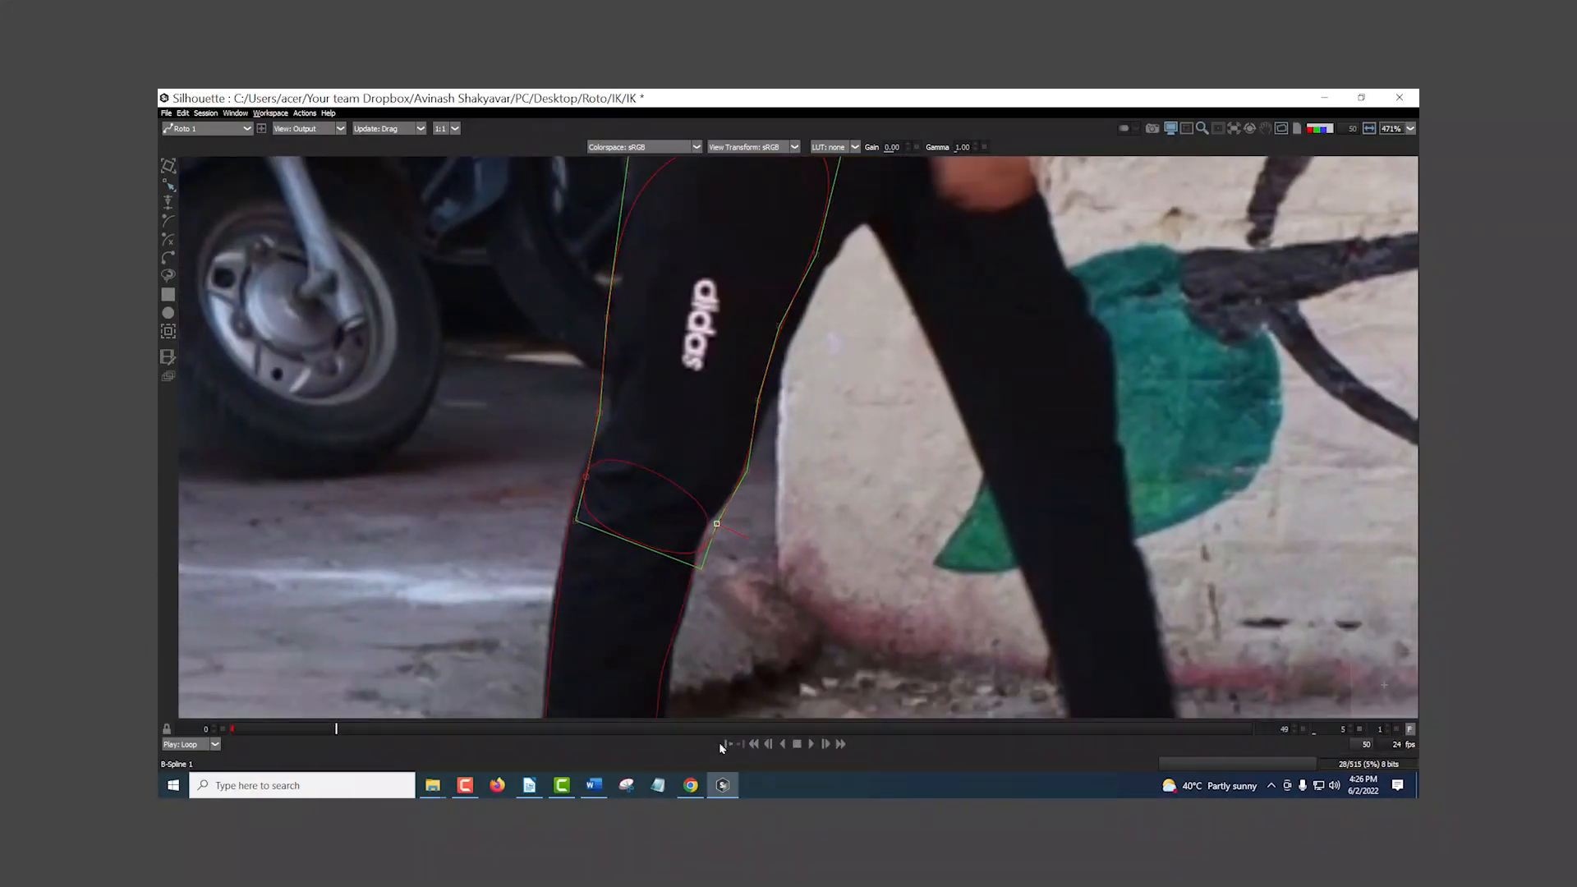
pyautogui.click(728, 745)
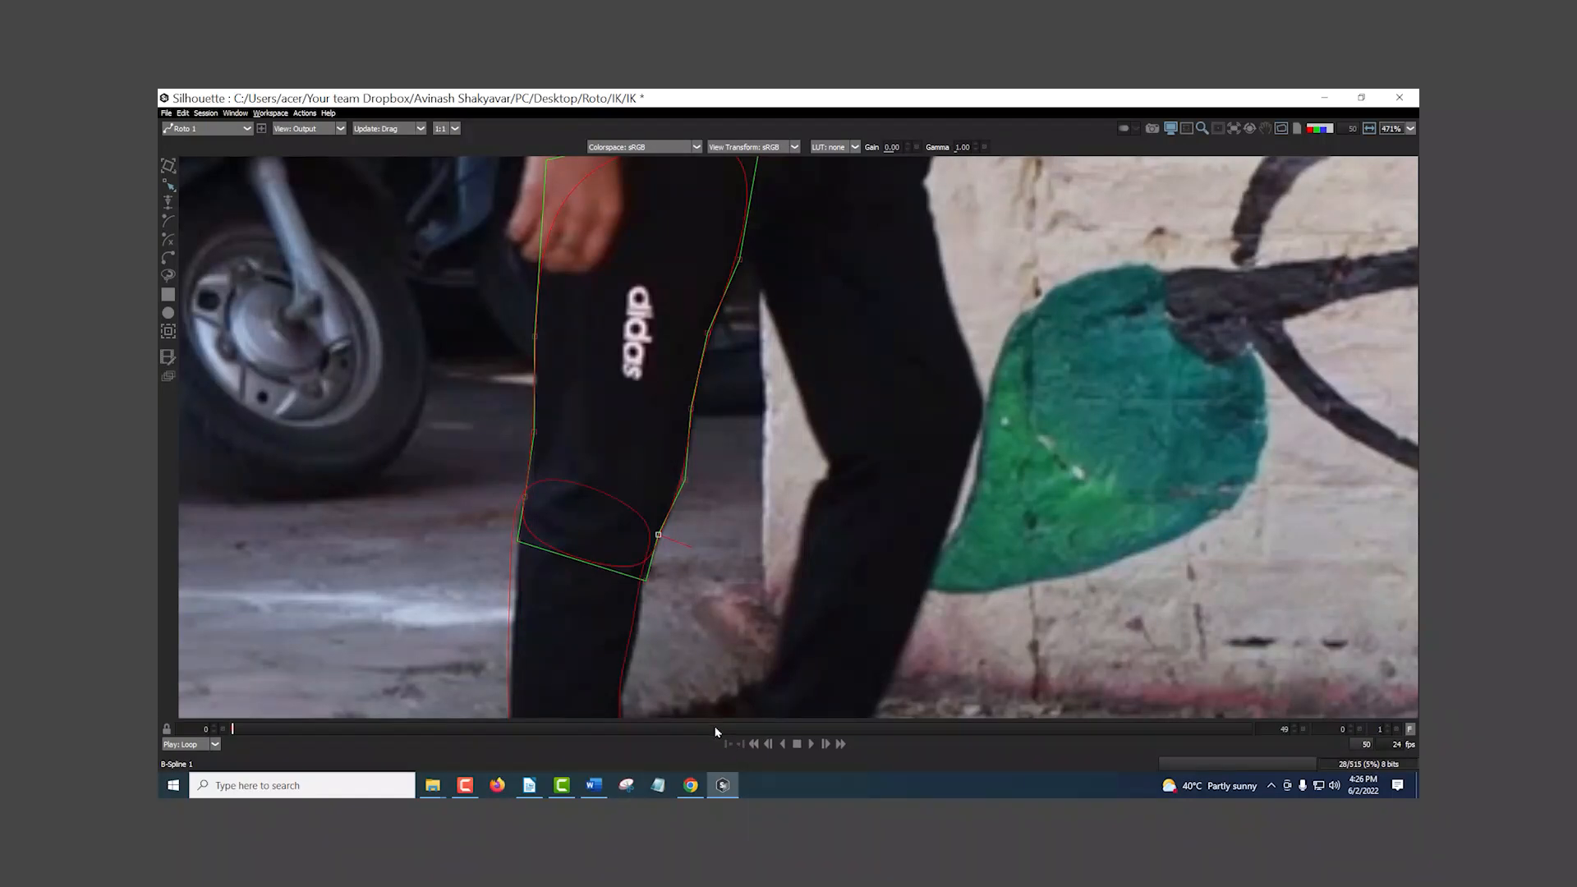
pyautogui.moveTo(310, 729)
pyautogui.mouseDown()
pyautogui.moveTo(417, 731)
pyautogui.moveTo(283, 732)
pyautogui.moveTo(318, 734)
pyautogui.mouseUp()
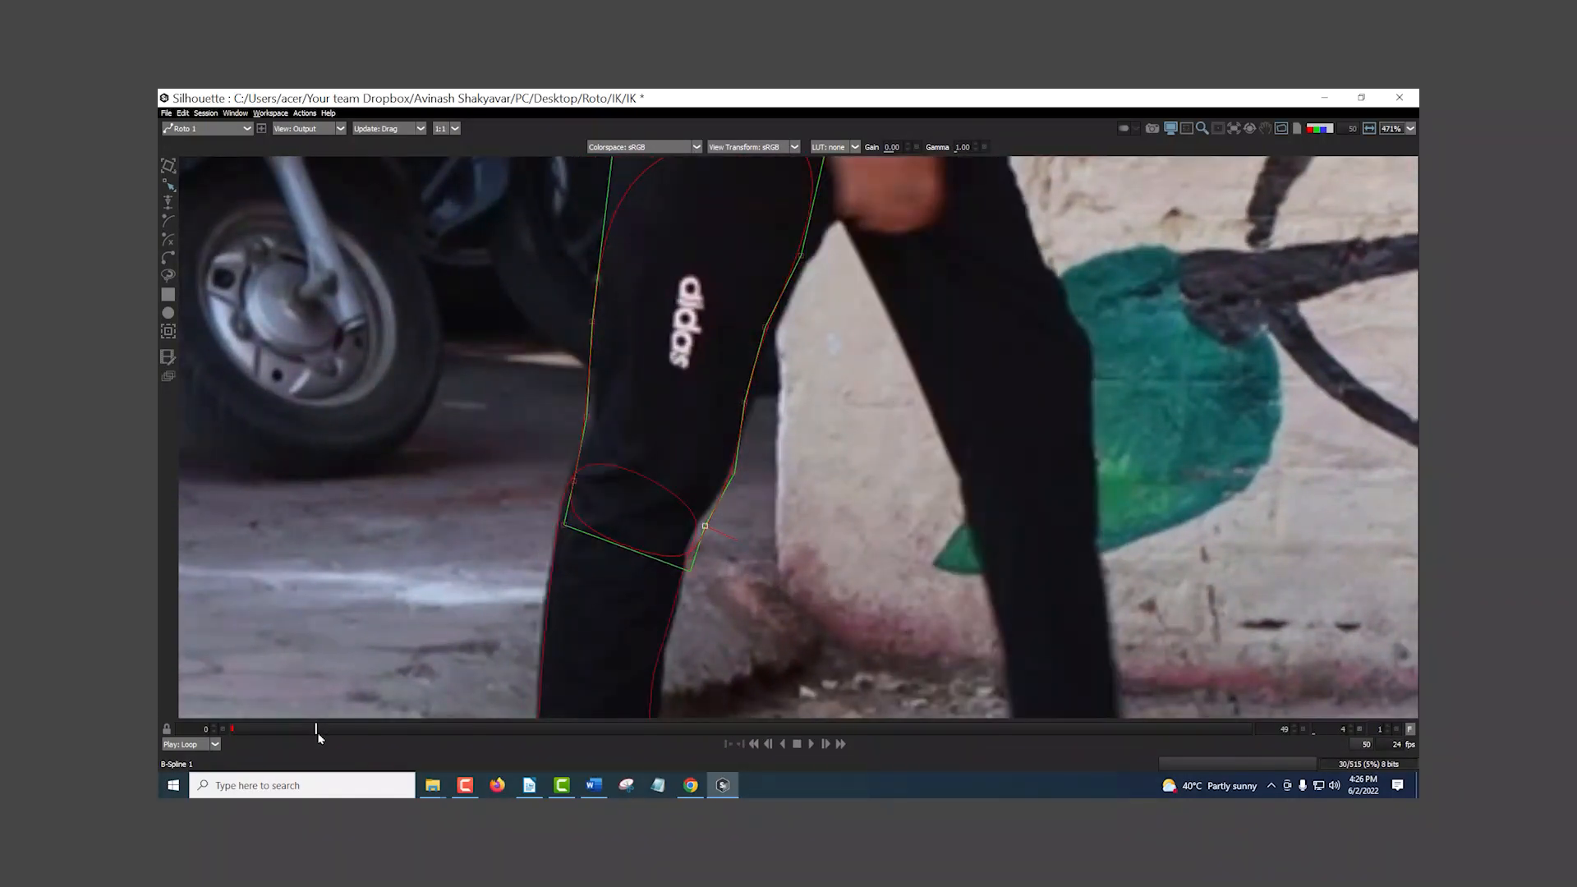
pyautogui.press('Right')
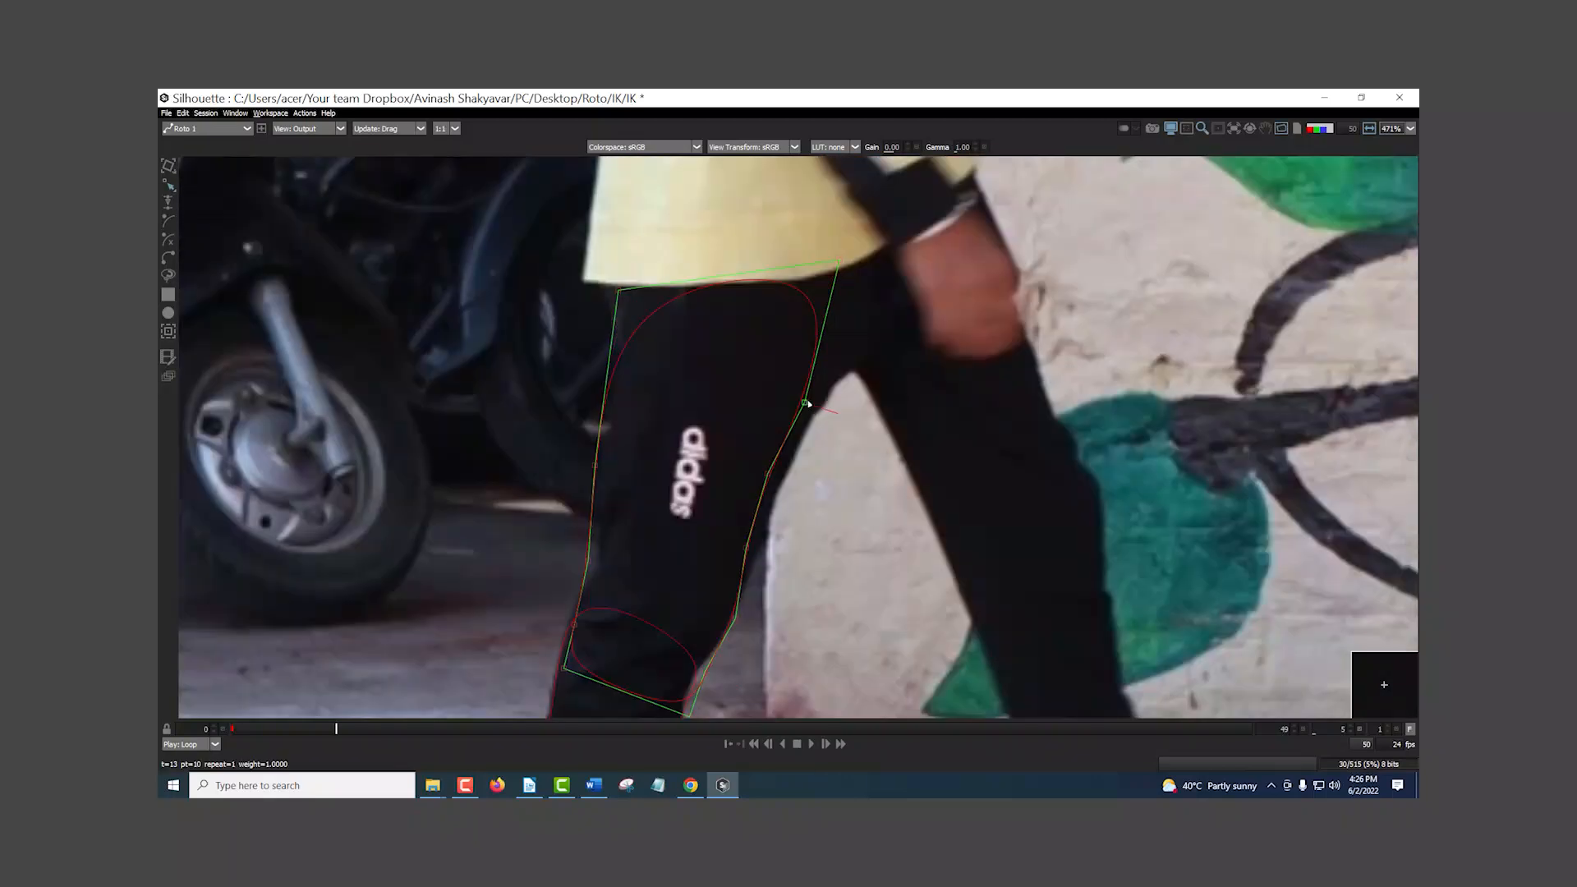
# - Reshape the thigh shape at frame 5 by adjusting its inner edge, knee end and upper corners
pyautogui.moveTo(845, 388); pyautogui.dragTo(836, 381)
pyautogui.moveTo(746, 548); pyautogui.dragTo(763, 540)
pyautogui.moveTo(691, 715); pyautogui.dragTo(695, 624)
pyautogui.moveTo(662, 482); pyautogui.dragTo(688, 553)
pyautogui.moveTo(663, 289); pyautogui.dragTo(680, 228)
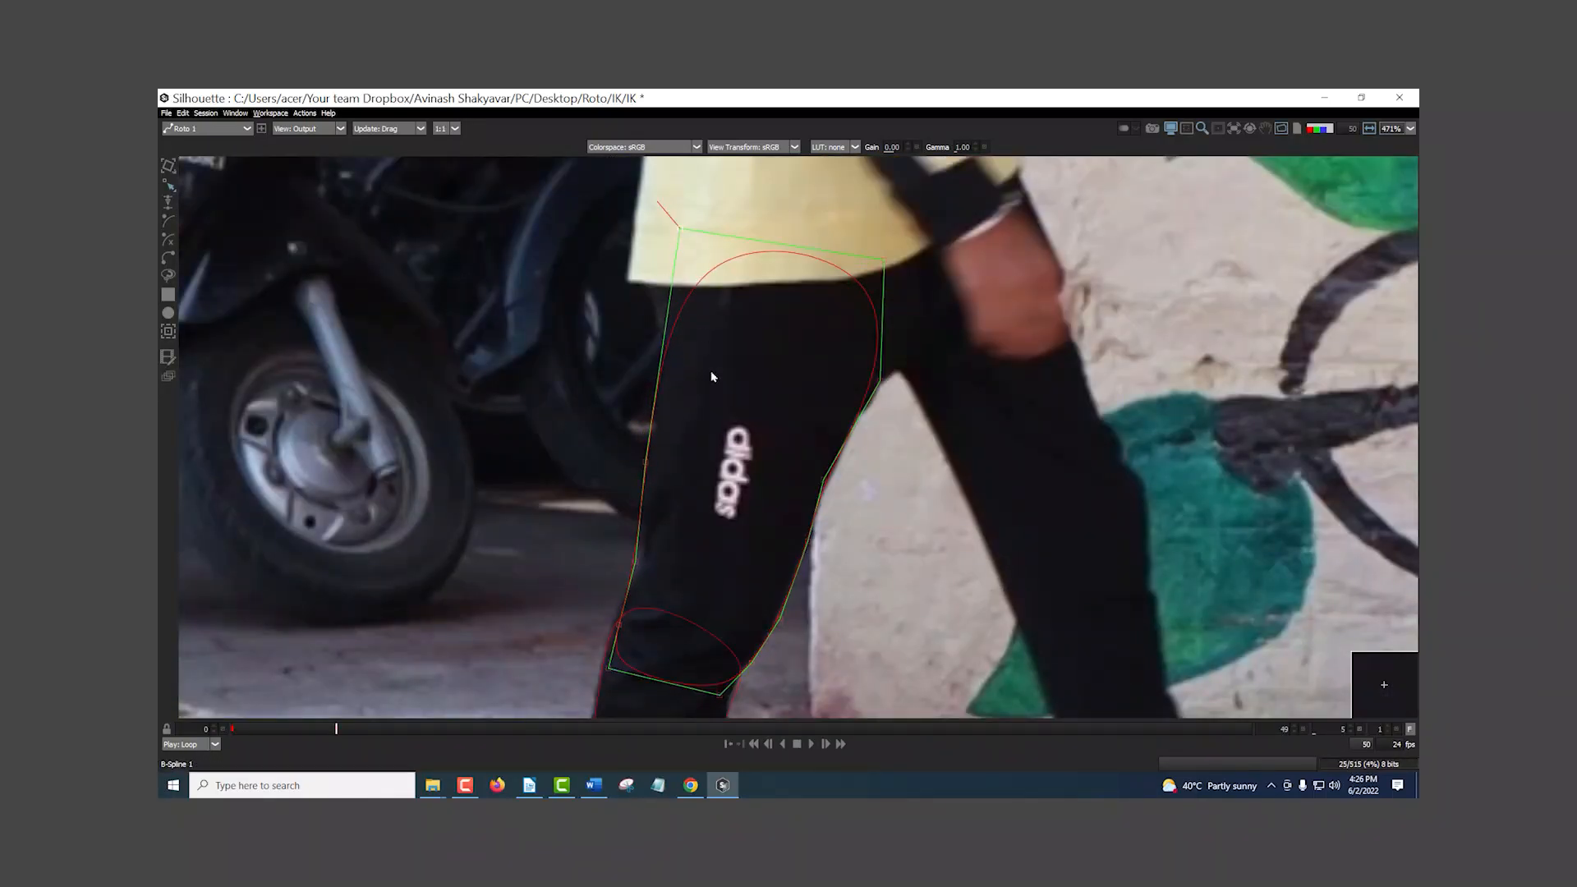
# - Reshape the thigh shape at frame 10, fitting its inner edge and knee end to the trouser leg
pyautogui.press('Right')
pyautogui.press('Right')
pyautogui.press('Right')
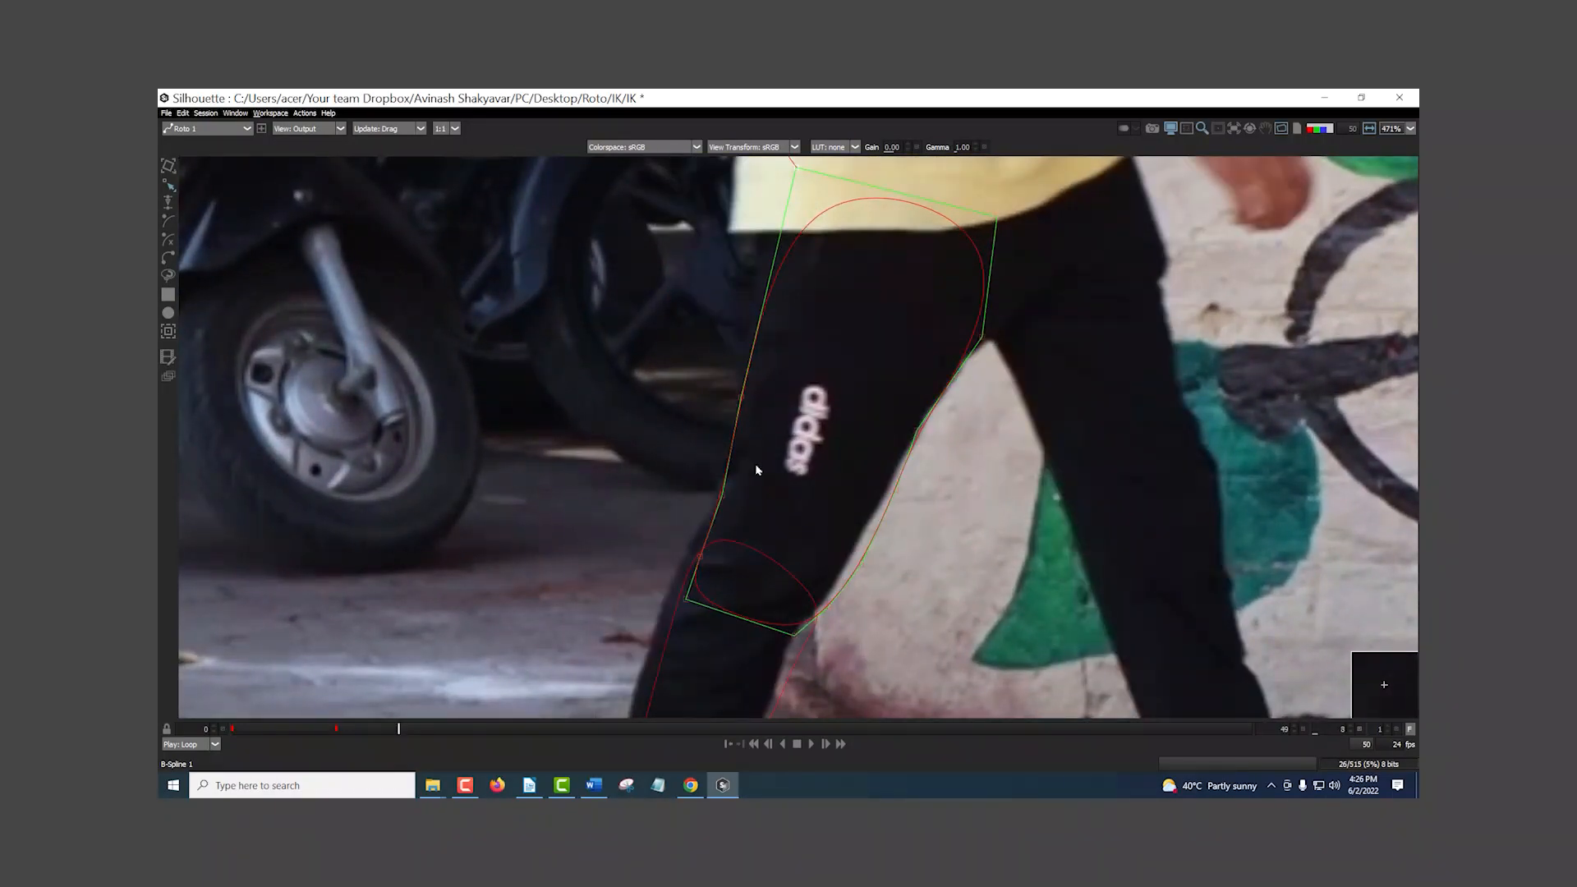
pyautogui.press('`')
pyautogui.press('Right')
pyautogui.press('Right')
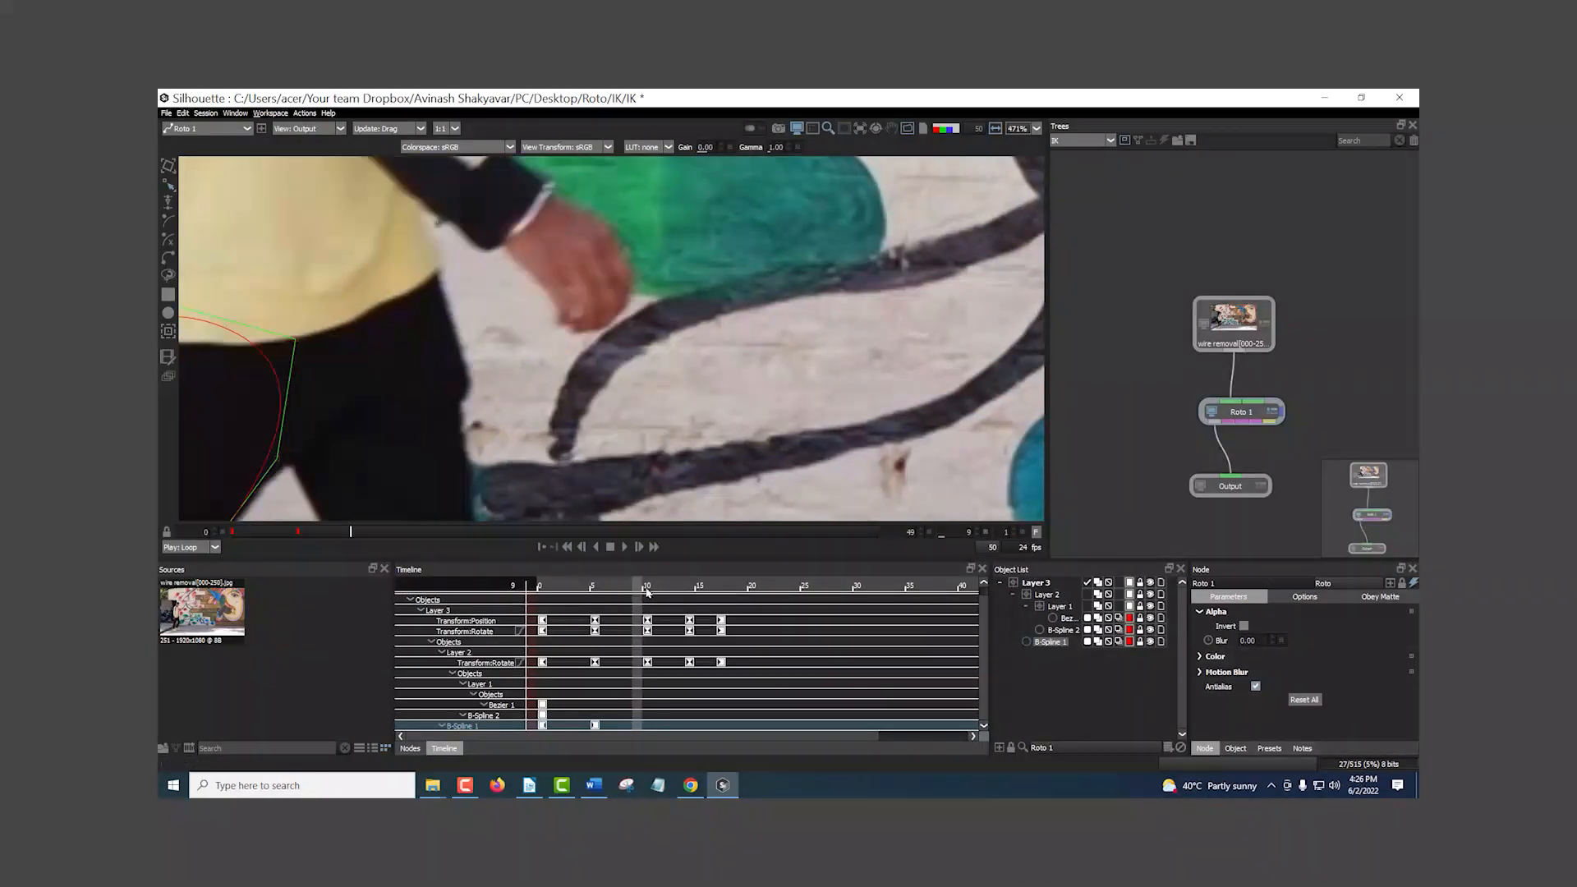
pyautogui.moveTo(720, 328); pyautogui.dragTo(1106, 189)
pyautogui.moveTo(683, 359); pyautogui.dragTo(719, 367)
pyautogui.moveTo(815, 282); pyautogui.dragTo(812, 267)
pyautogui.moveTo(676, 433); pyautogui.dragTo(687, 442)
pyautogui.moveTo(719, 367); pyautogui.dragTo(798, 249)
pyautogui.moveTo(675, 437); pyautogui.dragTo(677, 446)
pyautogui.moveTo(573, 335); pyautogui.dragTo(601, 406)
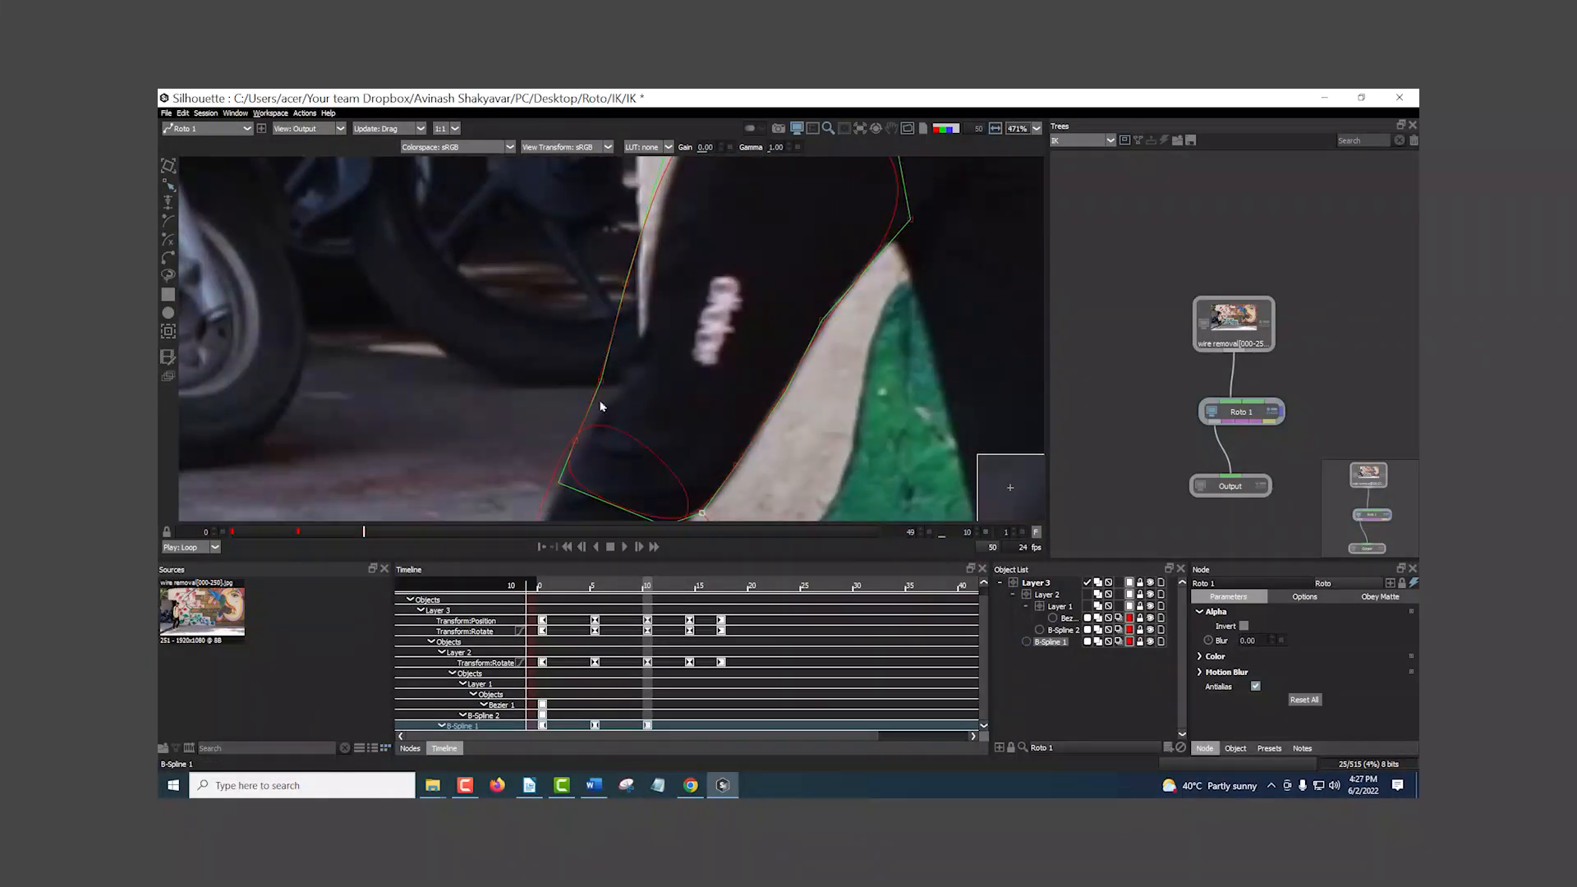
# - Fit the remaining outer-edge and upper points of the thigh shape to the trouser leg at frame 10
pyautogui.click(656, 311)
pyautogui.moveTo(626, 284); pyautogui.dragTo(651, 299)
pyautogui.moveTo(678, 222); pyautogui.dragTo(664, 379)
pyautogui.moveTo(665, 270); pyautogui.dragTo(675, 196)
pyautogui.moveTo(687, 397); pyautogui.dragTo(723, 300)
pyautogui.moveTo(641, 446); pyautogui.dragTo(722, 341)
pyautogui.moveTo(667, 384); pyautogui.dragTo(672, 378)
# - Reshape the thigh shape at frame 14 by moving its points onto the thigh and knee edges
pyautogui.press('x')
pyautogui.press('x')
pyautogui.press('x')
pyautogui.press('x')
pyautogui.press('x')
pyautogui.press('z')
pyautogui.scroll(-1, 1027, 297)
pyautogui.moveTo(1026, 297); pyautogui.dragTo(784, 460)
pyautogui.moveTo(764, 395)
pyautogui.mouseDown()
pyautogui.moveTo(734, 394)
pyautogui.moveTo(802, 343)
pyautogui.moveTo(756, 388)
pyautogui.mouseUp()
pyautogui.moveTo(877, 331); pyautogui.dragTo(662, 289)
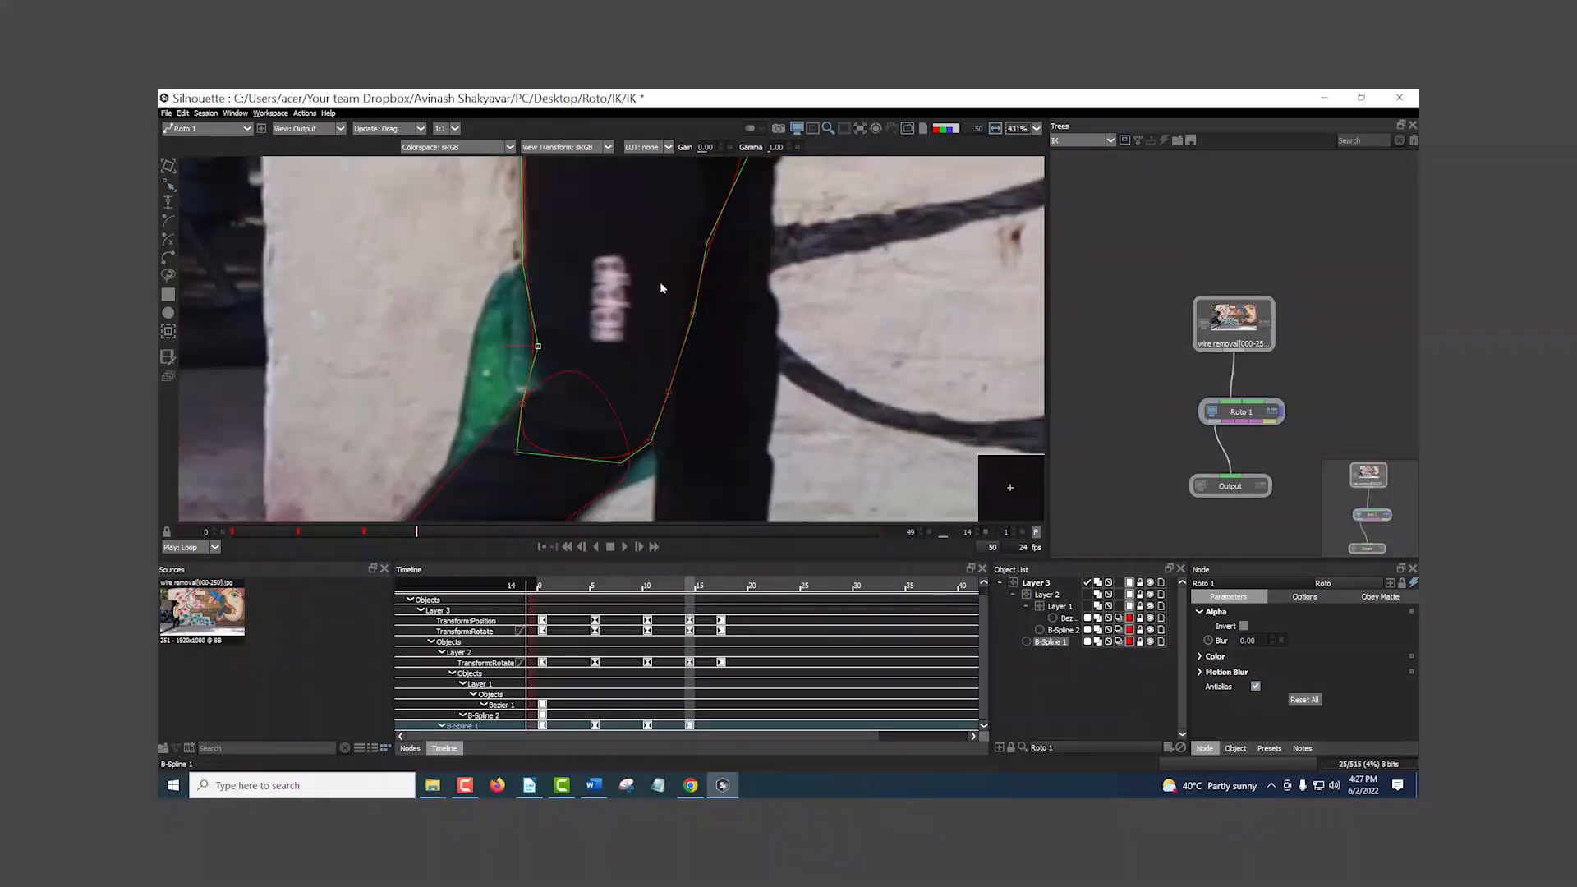
pyautogui.moveTo(517, 452); pyautogui.dragTo(538, 400)
# - Reshape the thigh shape at frame 17 to fit the trouser edges from the waist to the knee
pyautogui.press('x')
pyautogui.press('x')
pyautogui.press('x')
pyautogui.press('x')
pyautogui.press('z')
pyautogui.moveTo(575, 321); pyautogui.dragTo(572, 407)
pyautogui.scroll(-1, 572, 407)
pyautogui.moveTo(732, 341); pyautogui.dragTo(697, 341)
pyautogui.moveTo(758, 401); pyautogui.dragTo(724, 428)
pyautogui.moveTo(748, 497); pyautogui.dragTo(740, 497)
pyautogui.moveTo(901, 173); pyautogui.dragTo(778, 299)
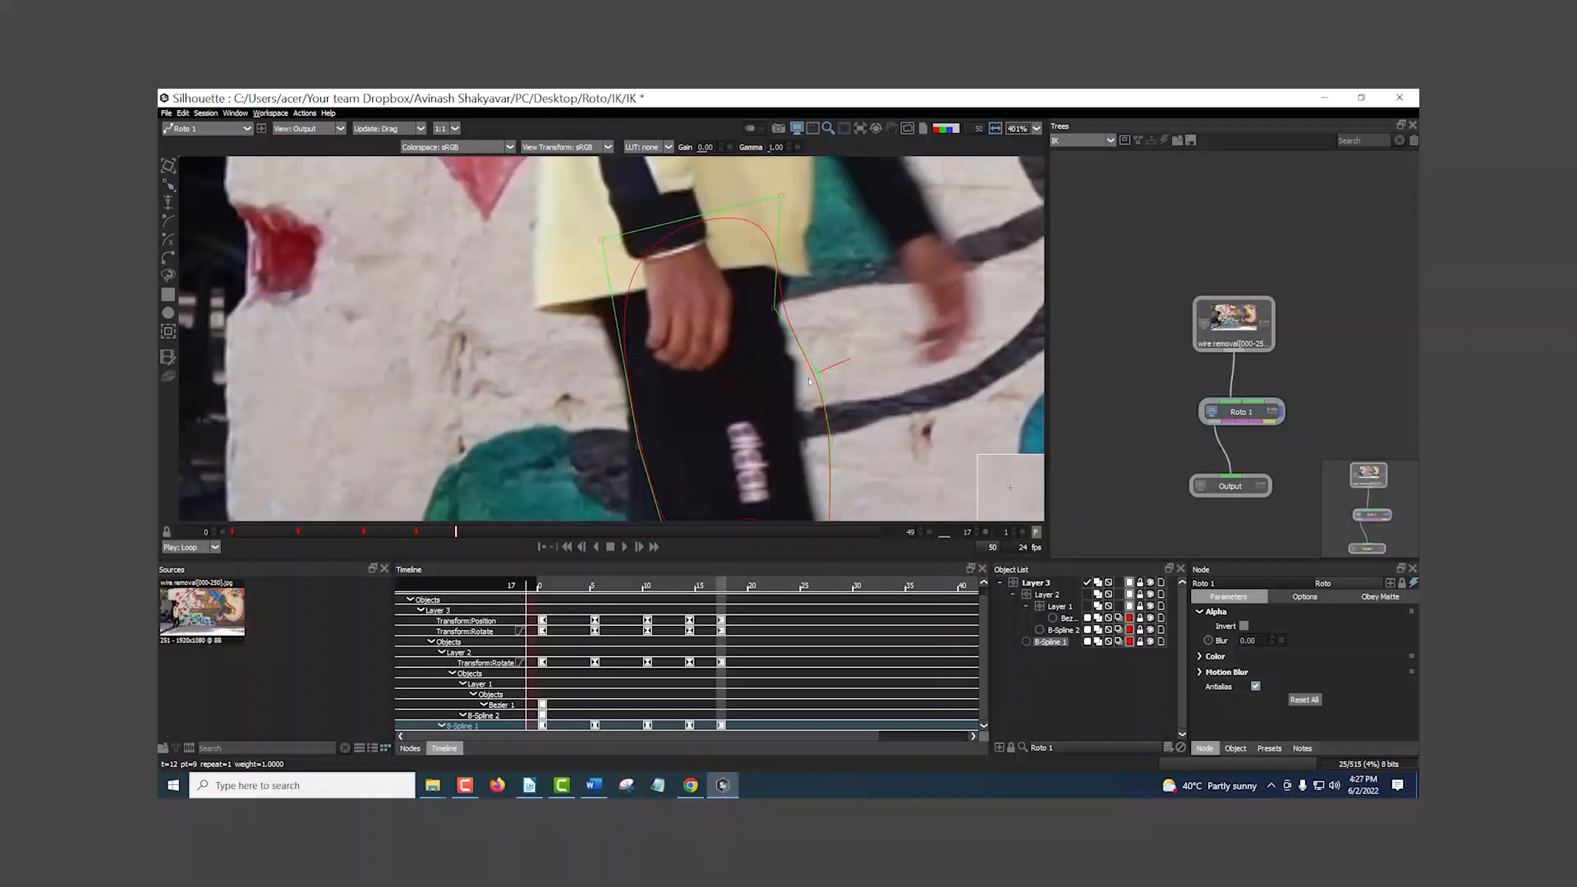
pyautogui.moveTo(827, 362); pyautogui.dragTo(794, 369)
pyautogui.moveTo(835, 432); pyautogui.dragTo(835, 324)
# - Return to the first frame and step through the walk to examine the reshaped thigh's fit up to frame 9
pyautogui.scroll(-3, 831, 477)
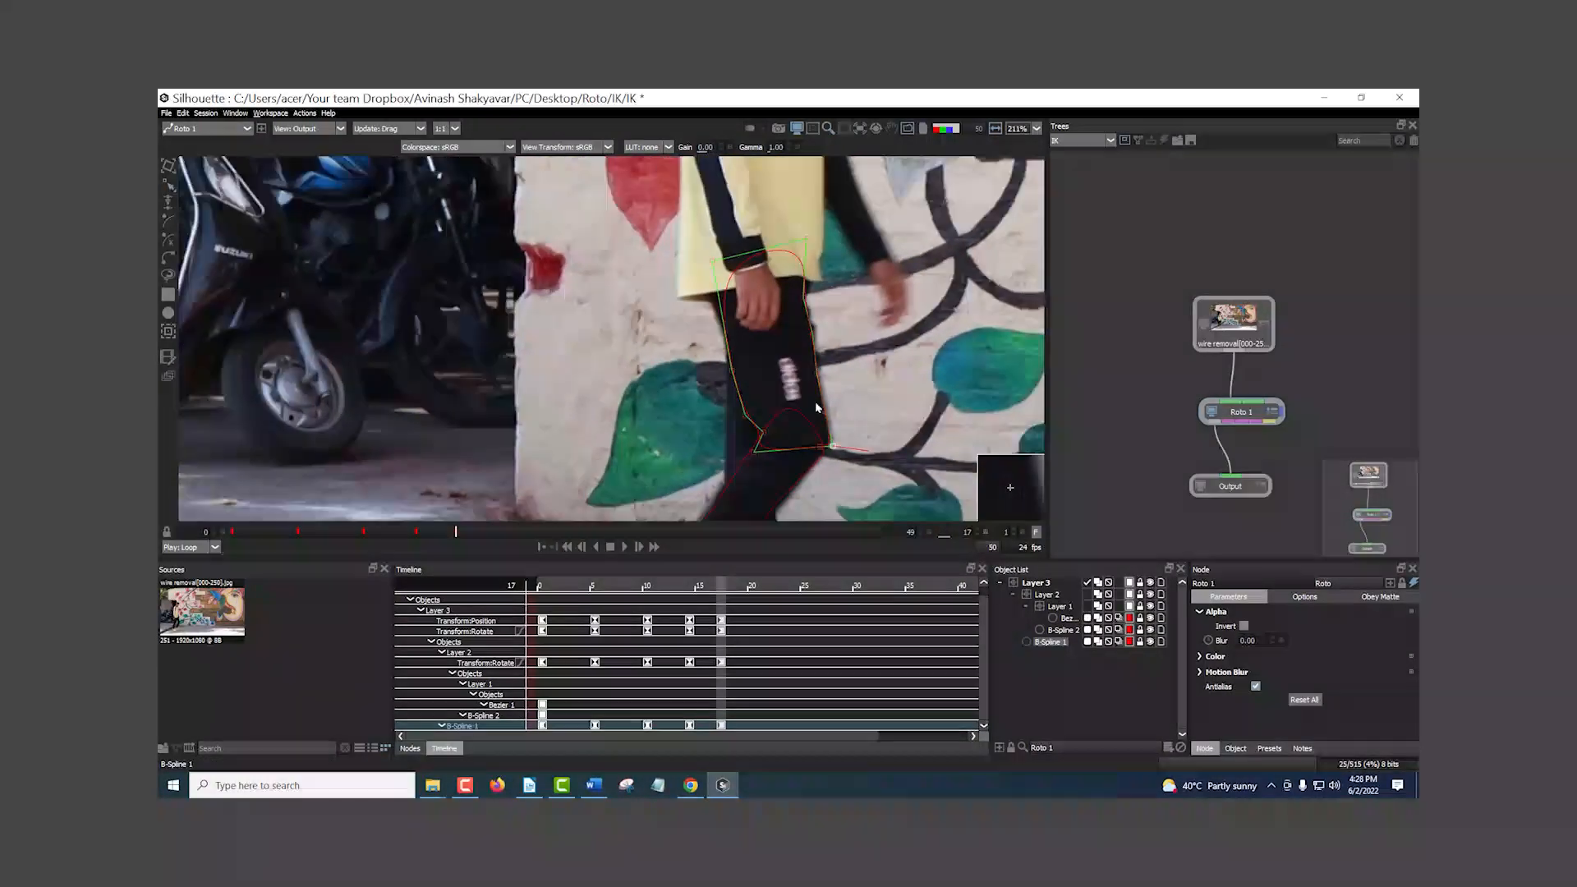
pyautogui.press('Home')
pyautogui.press('x')
pyautogui.press('x')
pyautogui.press('x')
pyautogui.press('x')
pyautogui.press('x')
pyautogui.press('x')
pyautogui.press('x')
pyautogui.press('x')
pyautogui.press('x')
pyautogui.press('x')
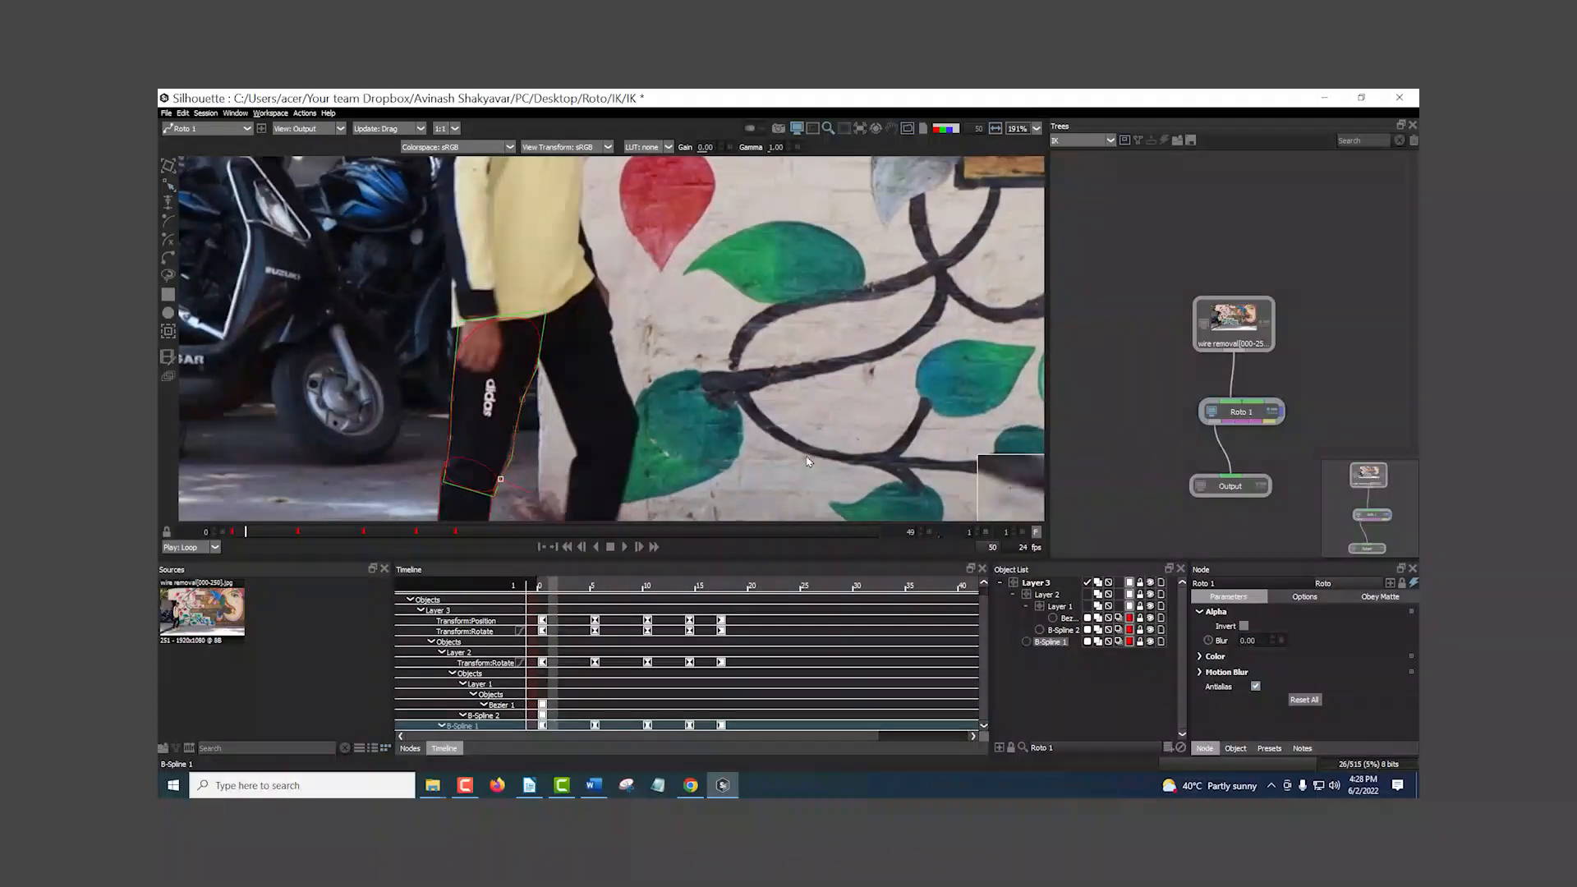
pyautogui.press('z')
pyautogui.press('z')
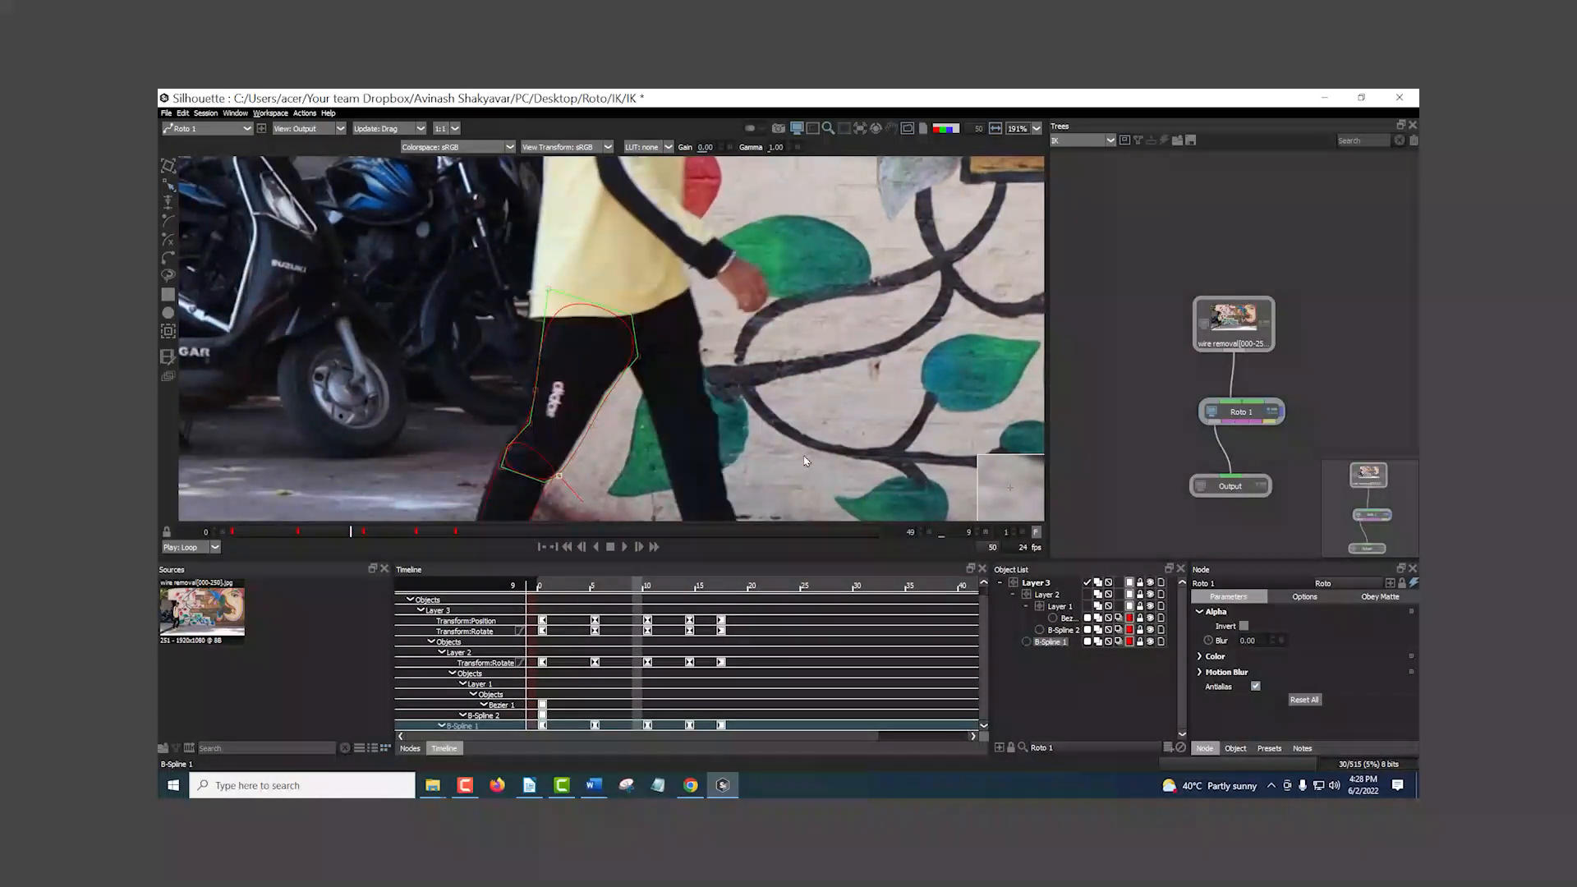
pyautogui.press('z')
pyautogui.press('x')
# - Select Layers 3, 2 and 1 together and adjust the ankle joint with IK at frame 8
pyautogui.moveTo(659, 394); pyautogui.dragTo(753, 315)
pyautogui.scroll(2, 686, 417)
pyautogui.scroll(3, 686, 417)
pyautogui.moveTo(649, 339); pyautogui.dragTo(720, 441)
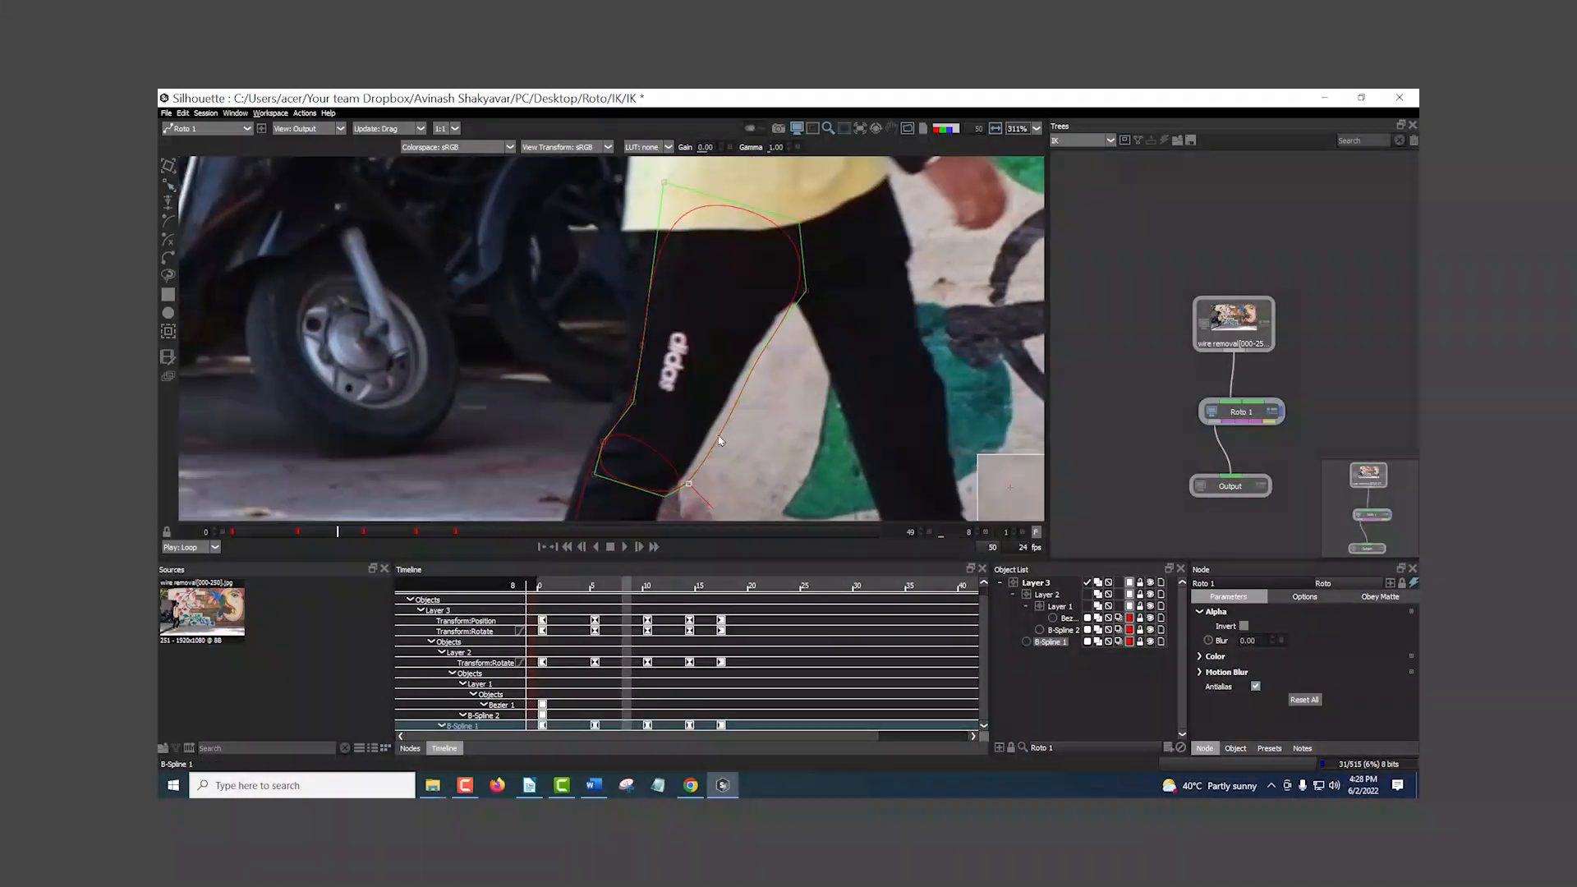
pyautogui.click(1038, 585)
pyautogui.click(1059, 607)
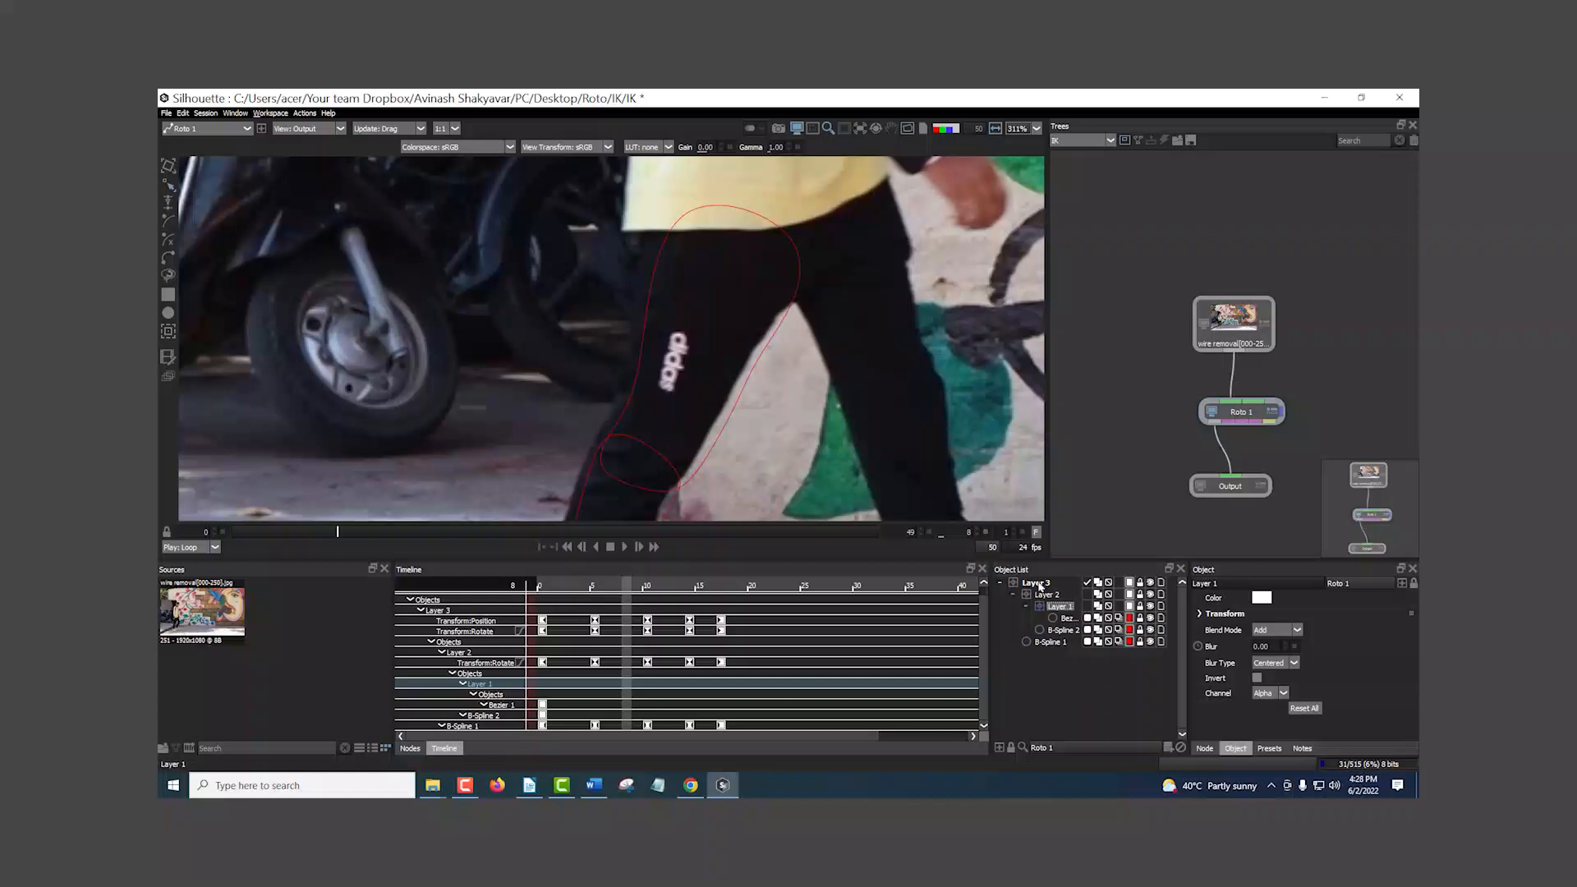
pyautogui.click(1039, 584)
pyautogui.keyDown('ctrl'); pyautogui.click(1047, 595); pyautogui.keyUp('ctrl')
pyautogui.keyDown('ctrl'); pyautogui.click(1060, 606); pyautogui.keyUp('ctrl')
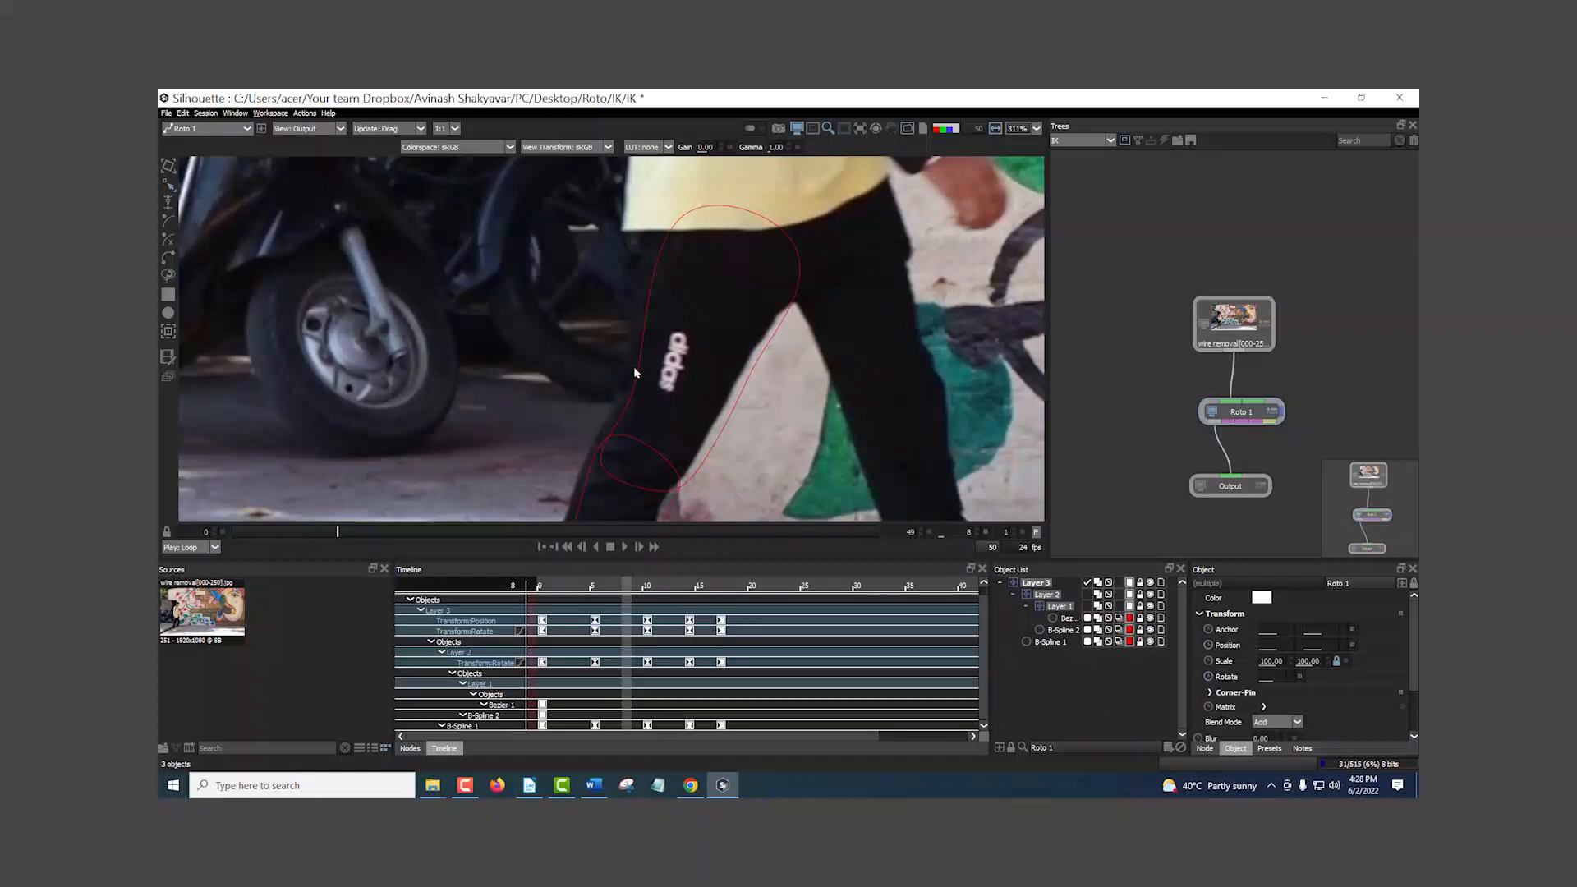
pyautogui.click(169, 202)
pyautogui.scroll(-1, 532, 359)
pyautogui.moveTo(513, 400); pyautogui.dragTo(623, 236)
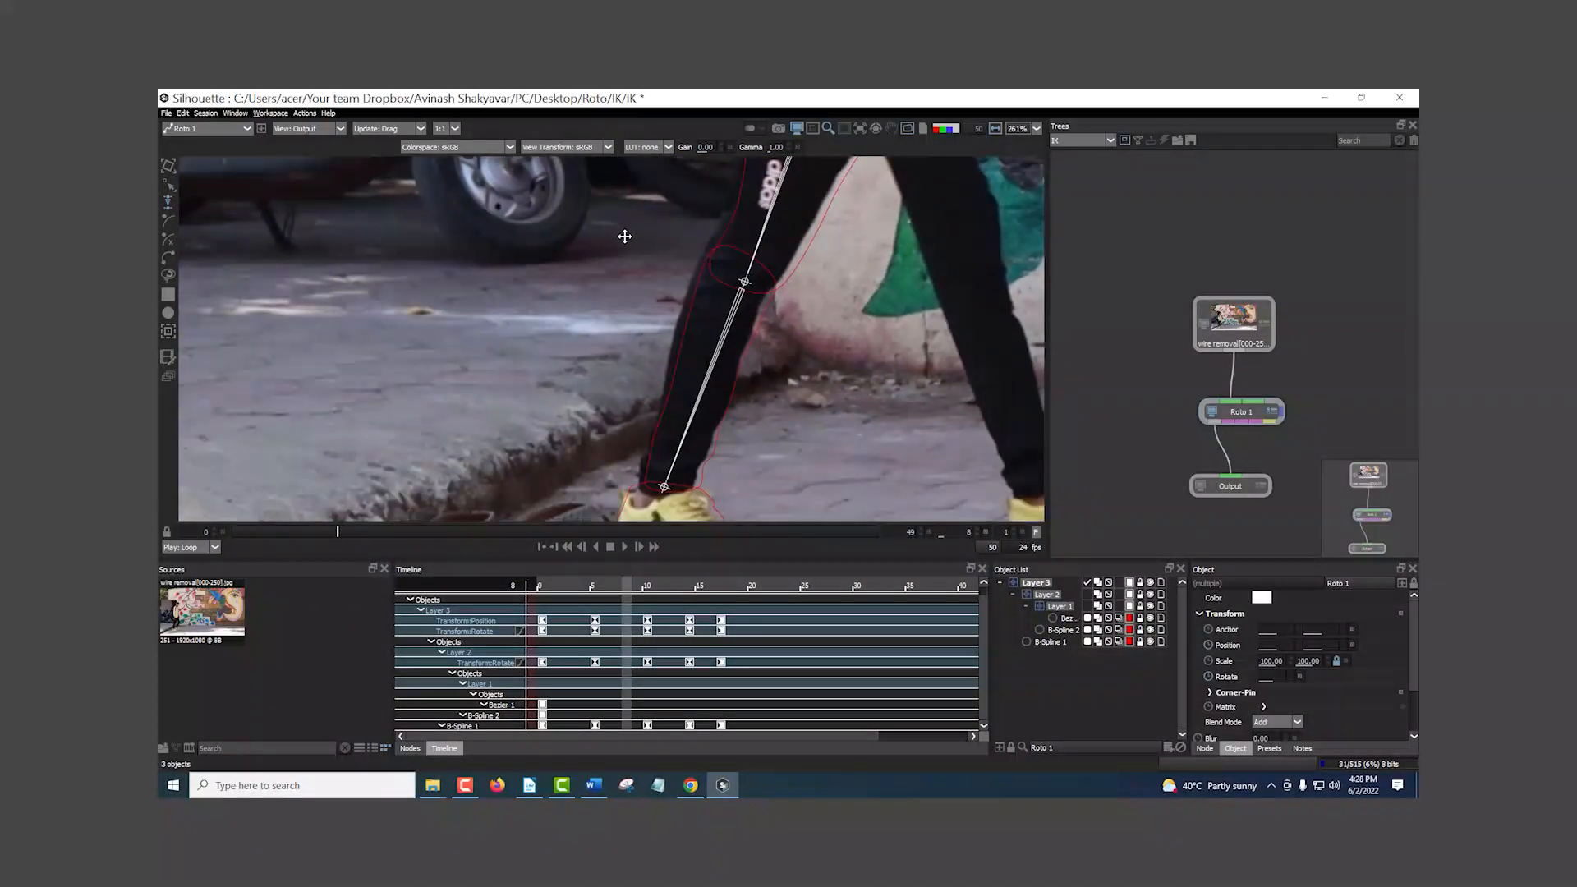
pyautogui.moveTo(667, 495); pyautogui.dragTo(659, 493)
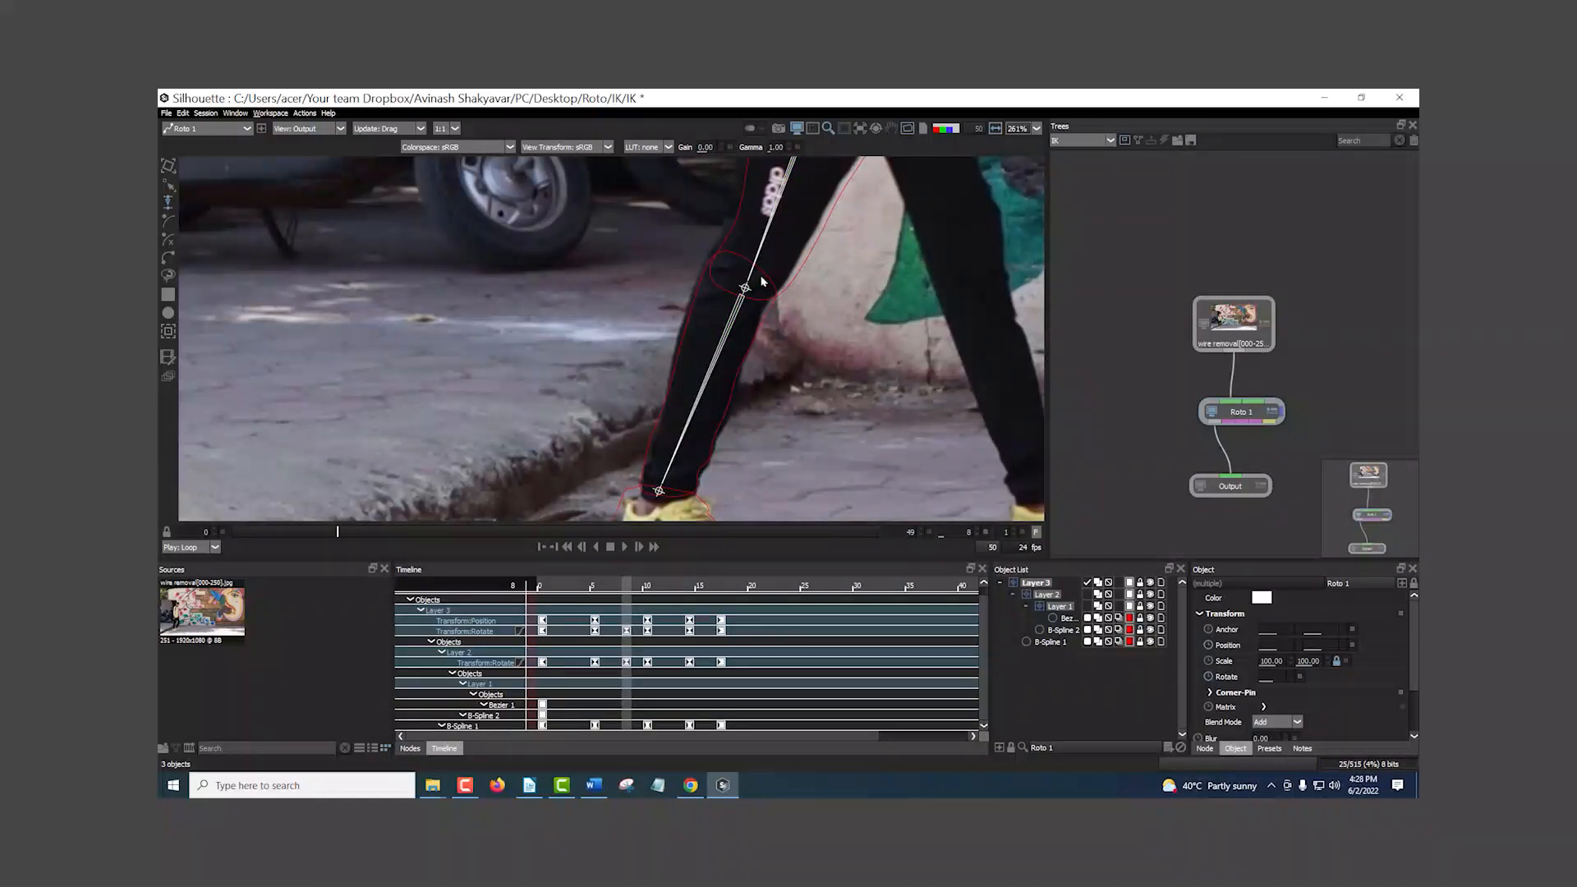
# - Reshape the thigh spline at frame 8 by moving its points onto the trouser edges between the waist and the knee
pyautogui.moveTo(758, 283); pyautogui.dragTo(737, 384)
pyautogui.click(1050, 642)
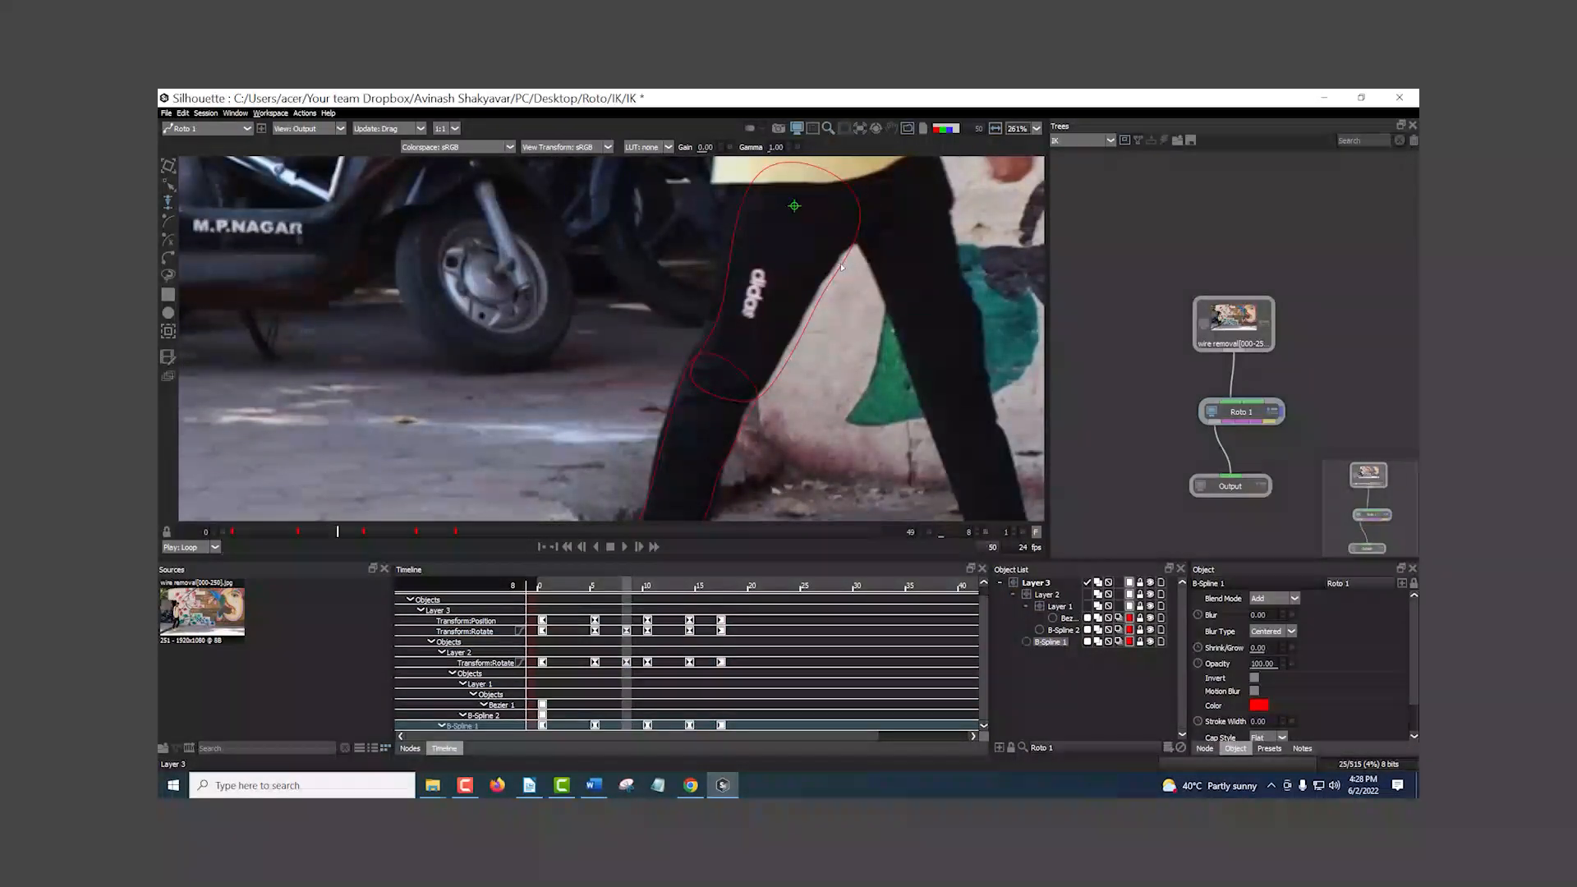
pyautogui.click(169, 185)
pyautogui.moveTo(884, 232); pyautogui.dragTo(772, 404)
pyautogui.moveTo(821, 290); pyautogui.dragTo(816, 289)
pyautogui.moveTo(774, 220); pyautogui.dragTo(696, 349)
pyautogui.moveTo(718, 323); pyautogui.dragTo(712, 327)
# - Reshape the thigh spline at frame 12 by moving the points on both sides of the thigh and knee onto the trouser edges
pyautogui.press('Right')
pyautogui.press('Right')
pyautogui.press('Right')
pyautogui.press('Left')
pyautogui.press('Right')
pyautogui.press('Right')
pyautogui.press('Left')
pyautogui.press('Right')
pyautogui.moveTo(976, 303); pyautogui.dragTo(860, 368)
pyautogui.moveTo(929, 242); pyautogui.dragTo(880, 332)
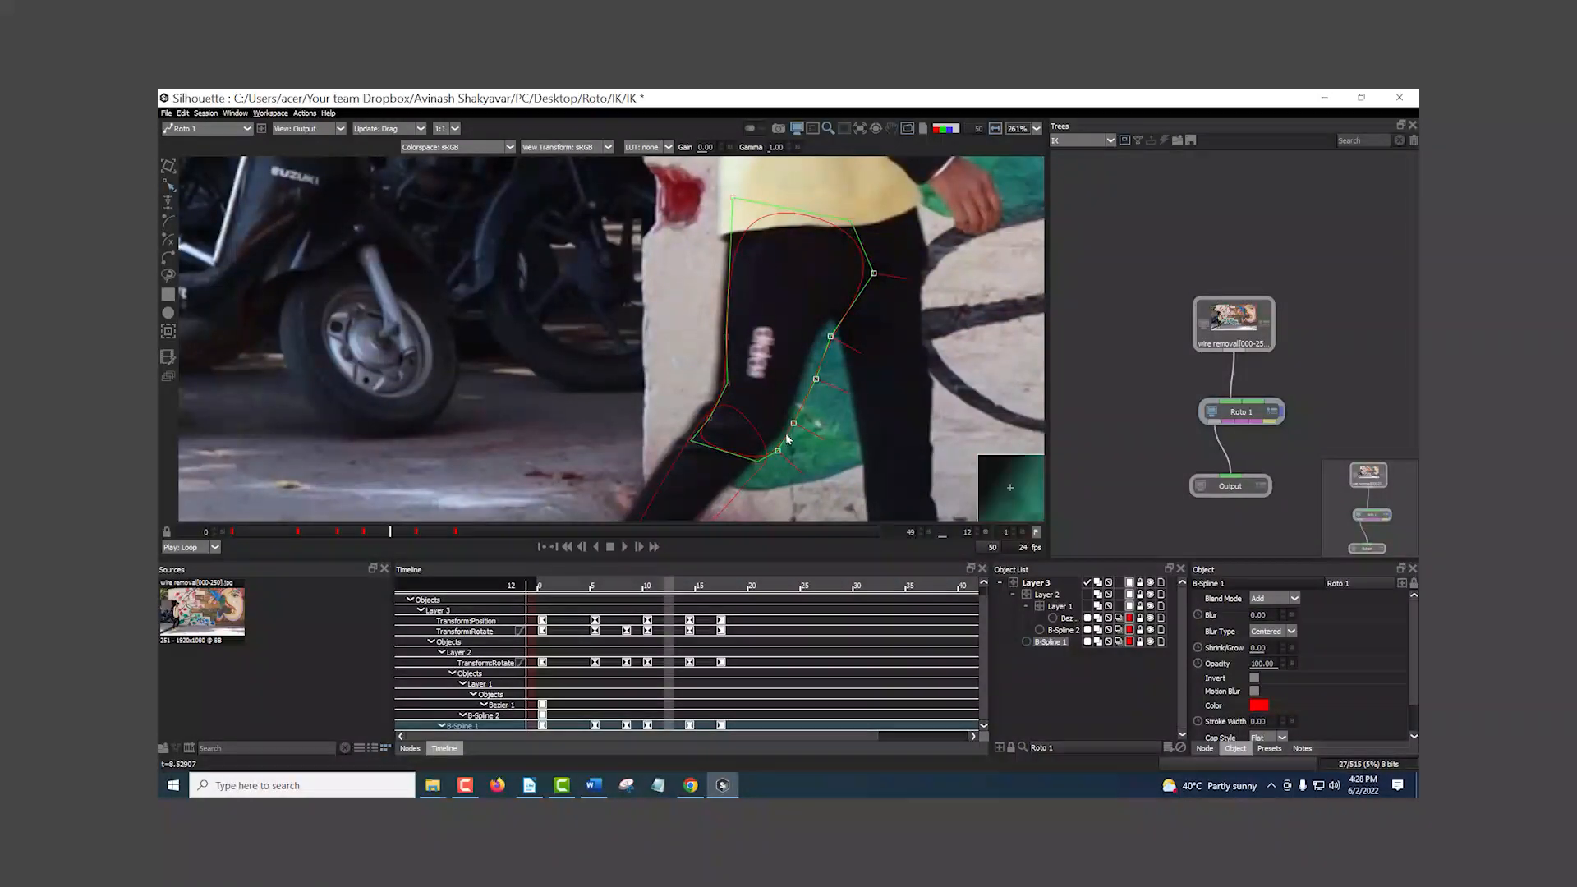
pyautogui.moveTo(789, 423); pyautogui.dragTo(785, 422)
pyautogui.click(844, 373)
pyautogui.click(809, 372)
pyautogui.moveTo(822, 335); pyautogui.dragTo(811, 331)
pyautogui.moveTo(674, 363); pyautogui.dragTo(737, 450)
pyautogui.moveTo(708, 418); pyautogui.dragTo(704, 416)
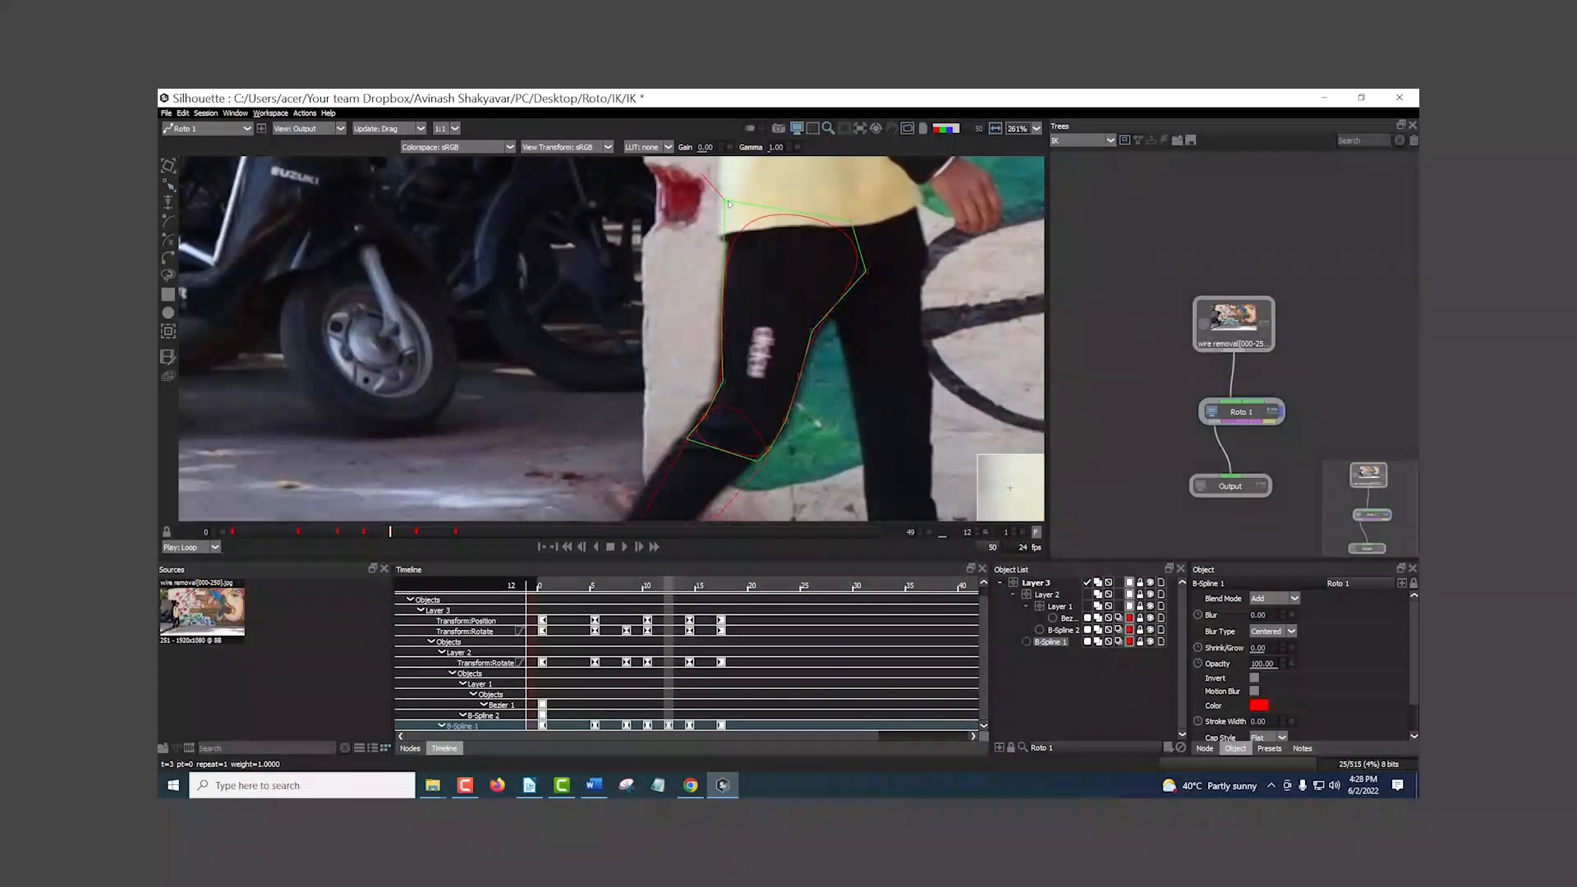
# - Step back and forth through the walk to examine how the thigh spline fits the trousers between its keyframes
pyautogui.moveTo(778, 289); pyautogui.dragTo(795, 200)
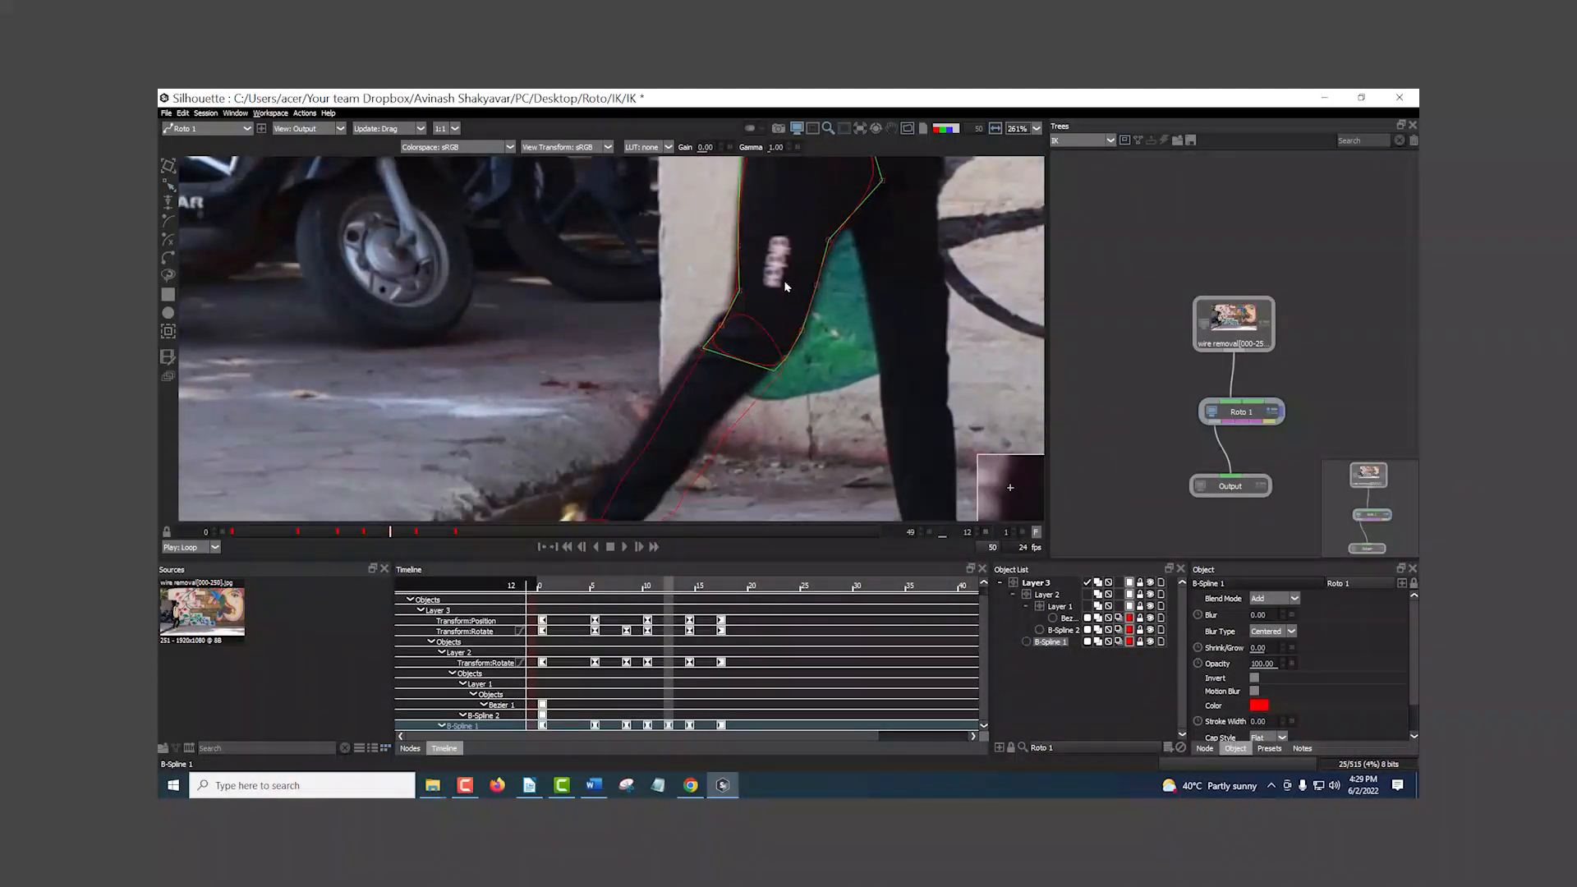
pyautogui.scroll(-2, 753, 282)
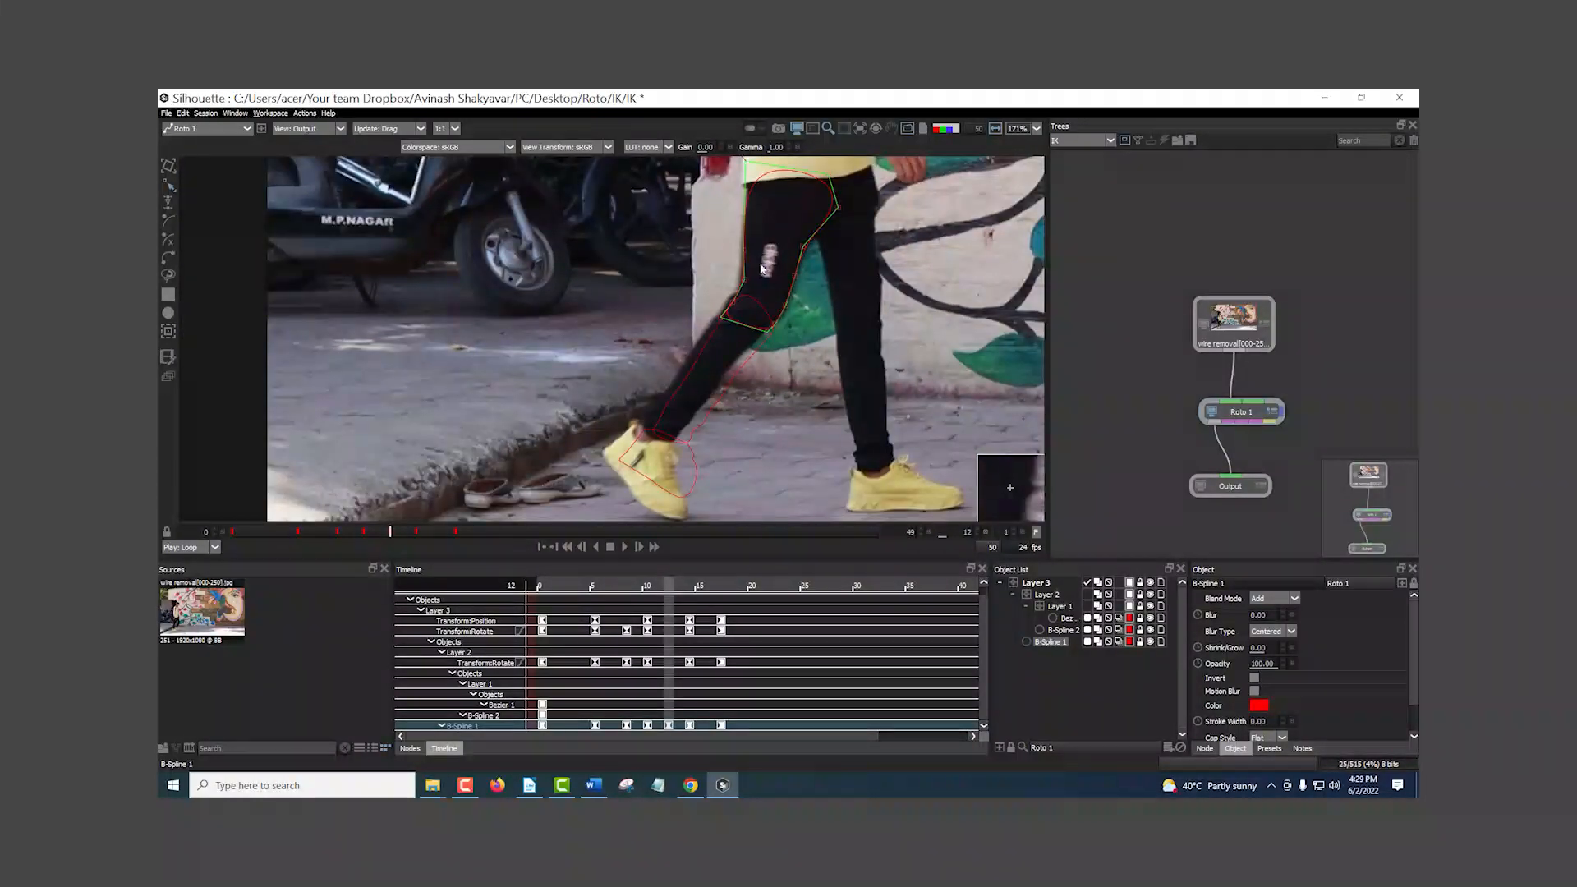
pyautogui.press('Left')
pyautogui.press('Left')
pyautogui.press('Left')
pyautogui.press('Left')
pyautogui.press('Left')
pyautogui.press('Left')
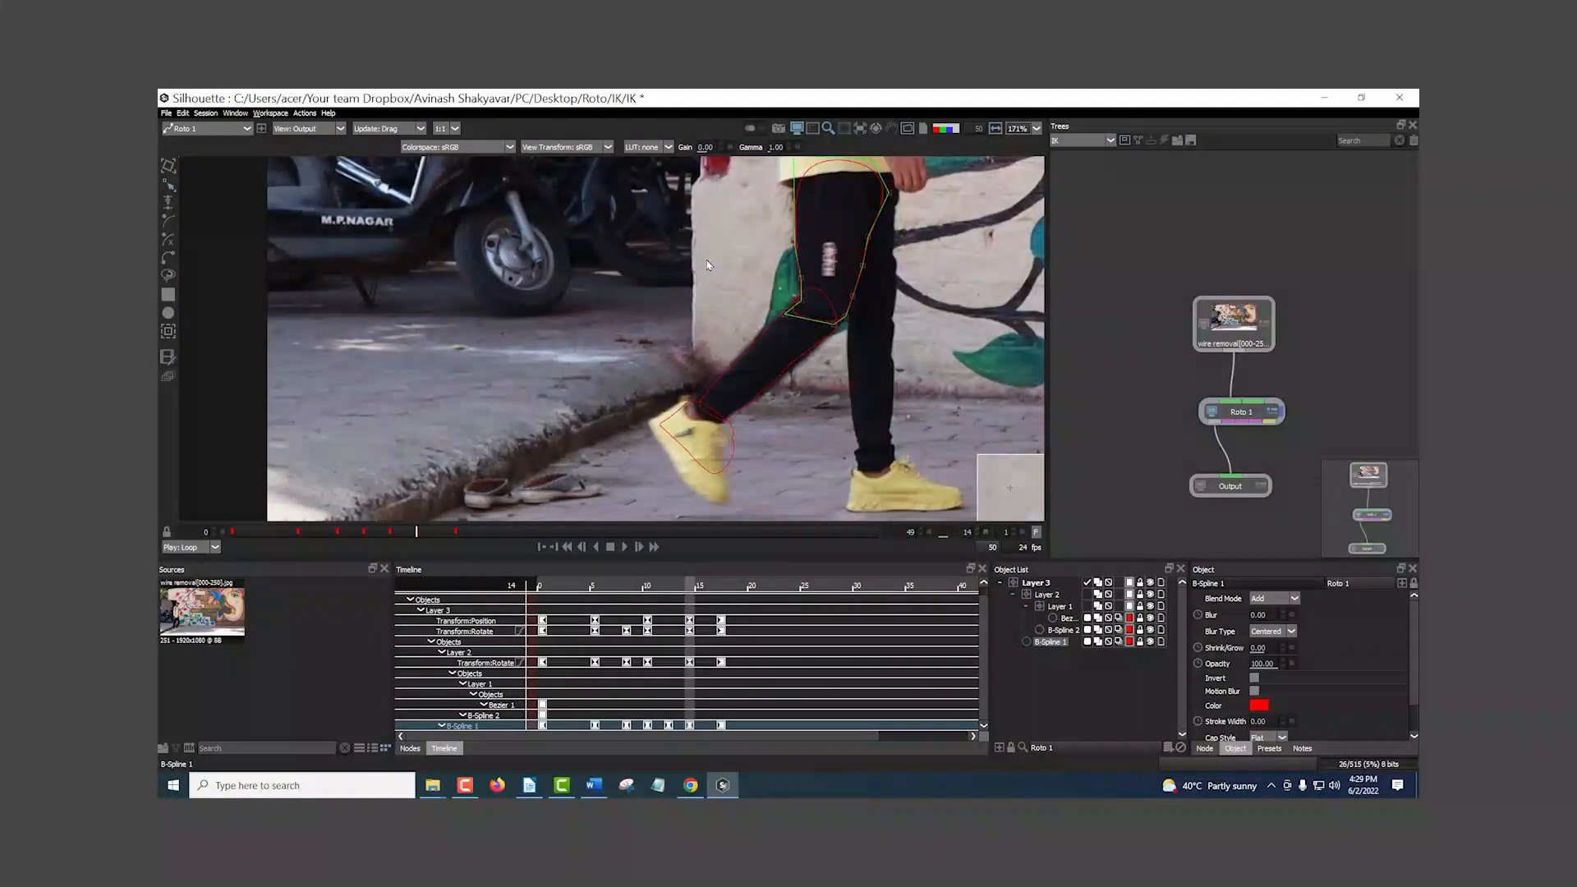
pyautogui.press('Right')
pyautogui.scroll(4, 682, 406)
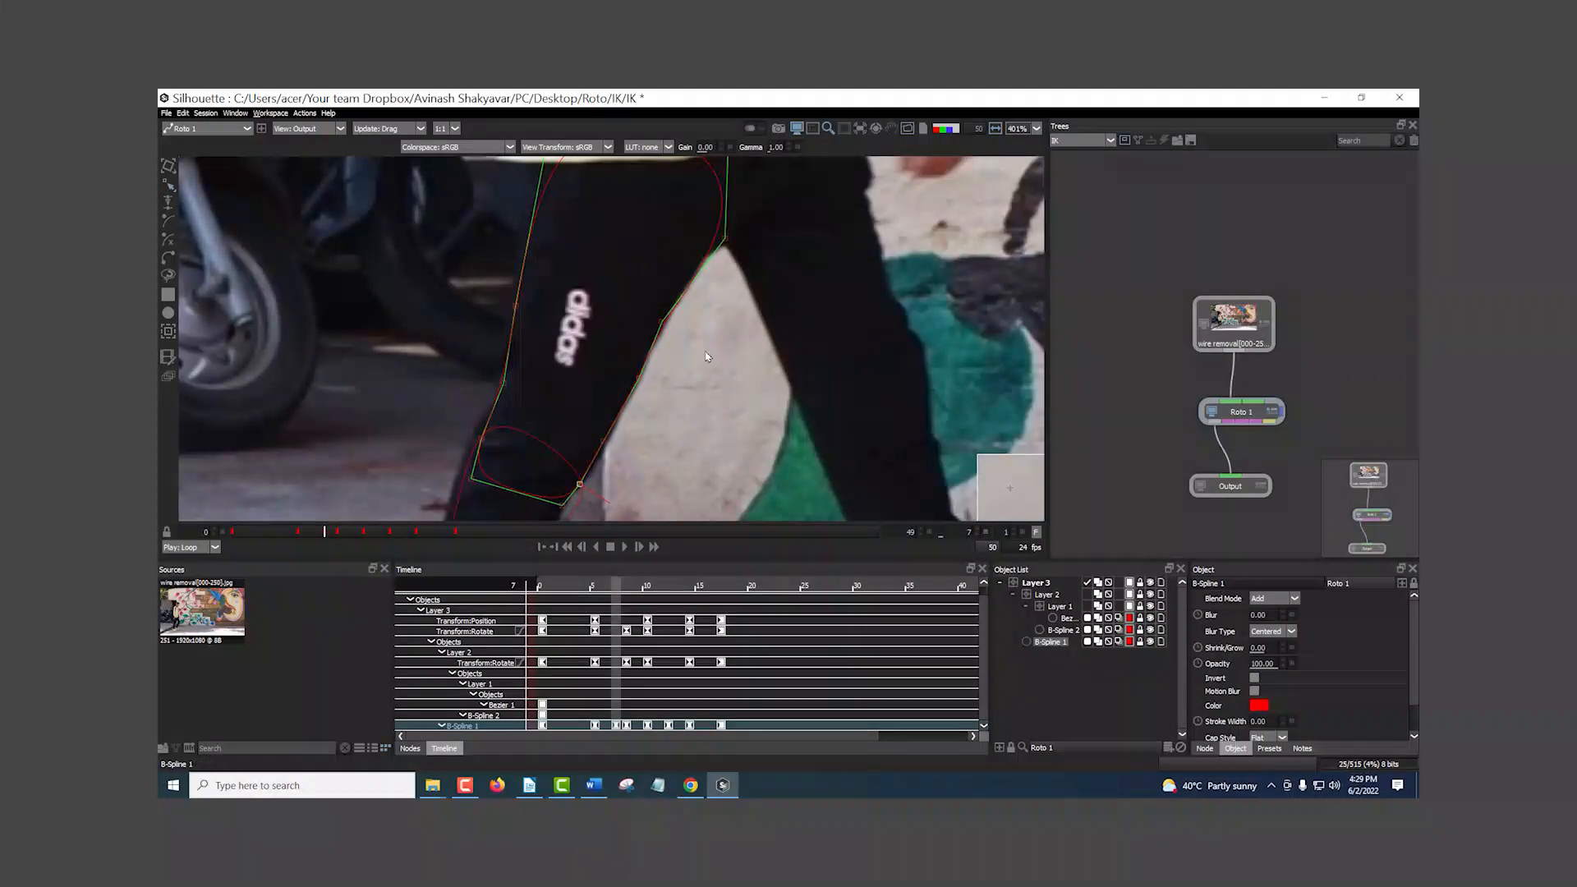
pyautogui.scroll(-3, 715, 327)
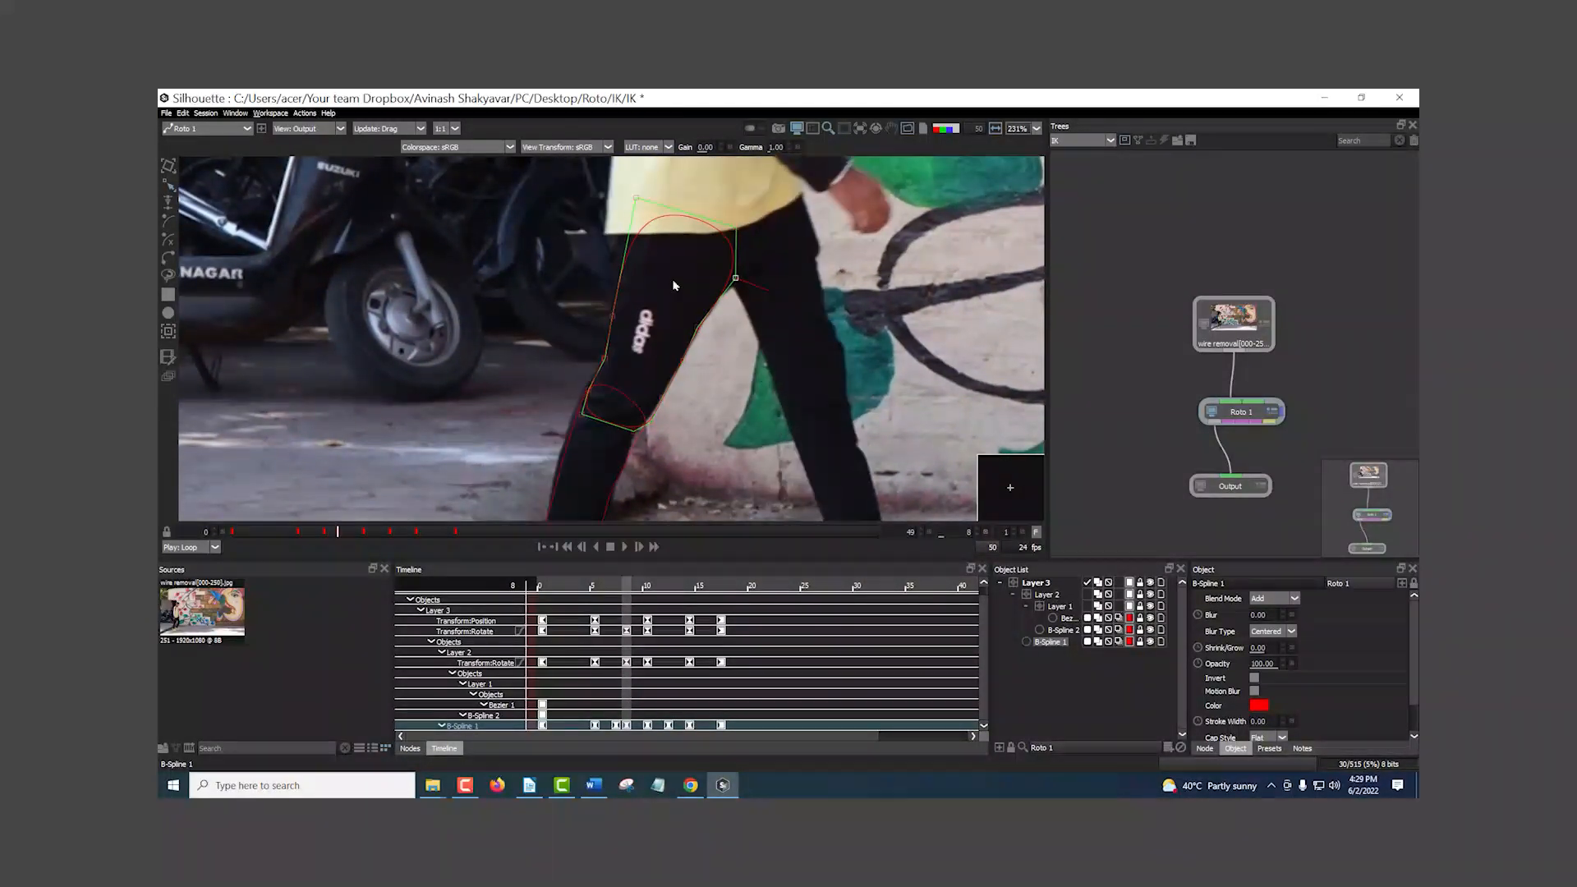
pyautogui.scroll(-1, 755, 351)
pyautogui.scroll(-1, 756, 351)
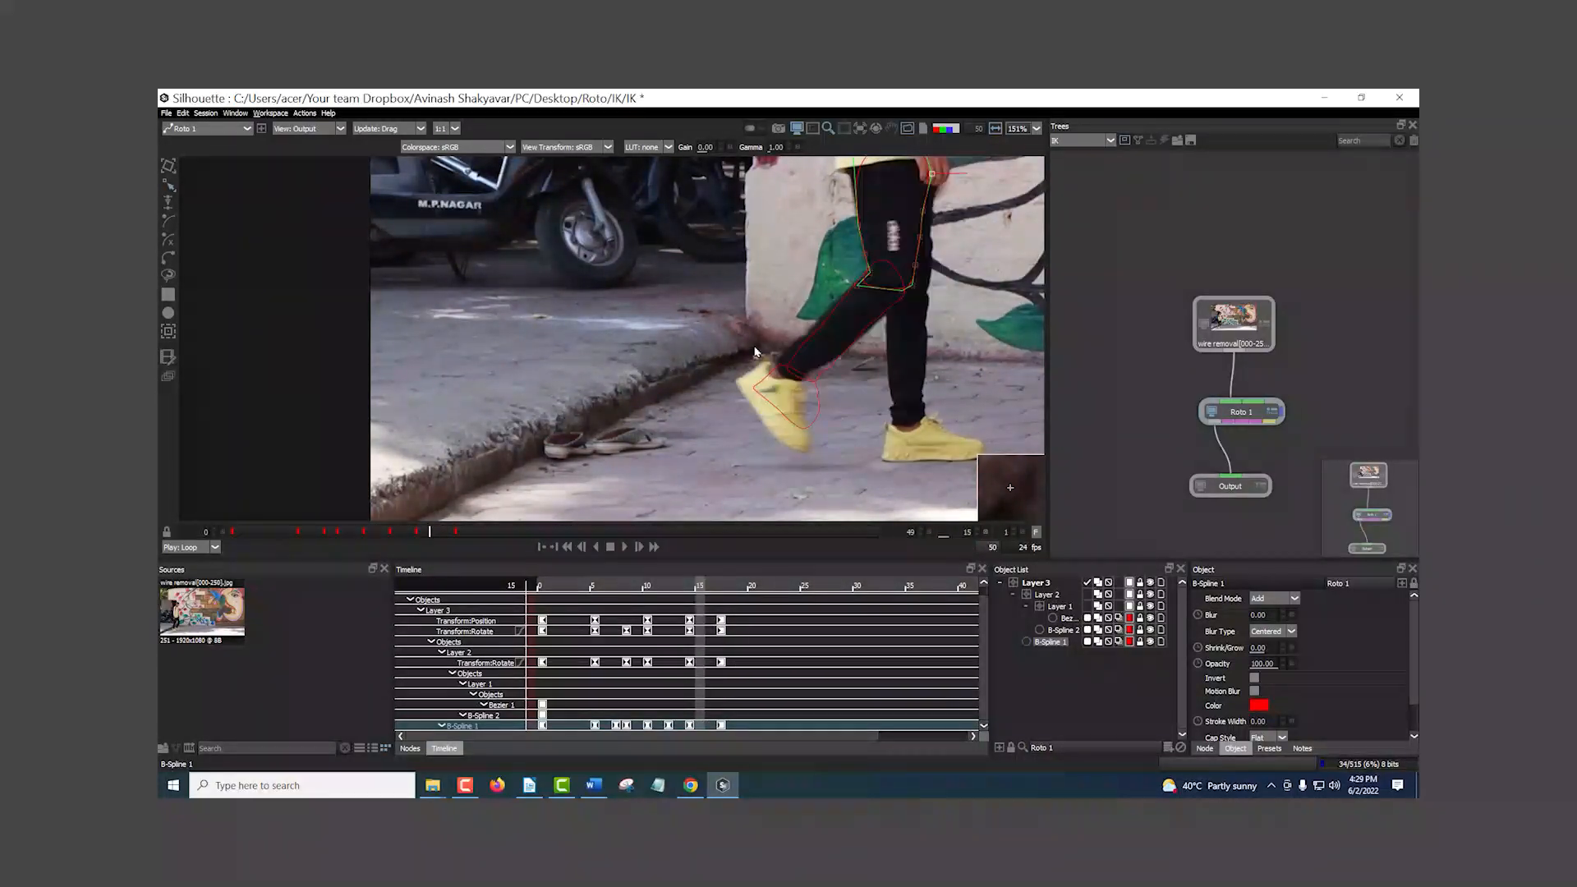
pyautogui.scroll(-3, 754, 351)
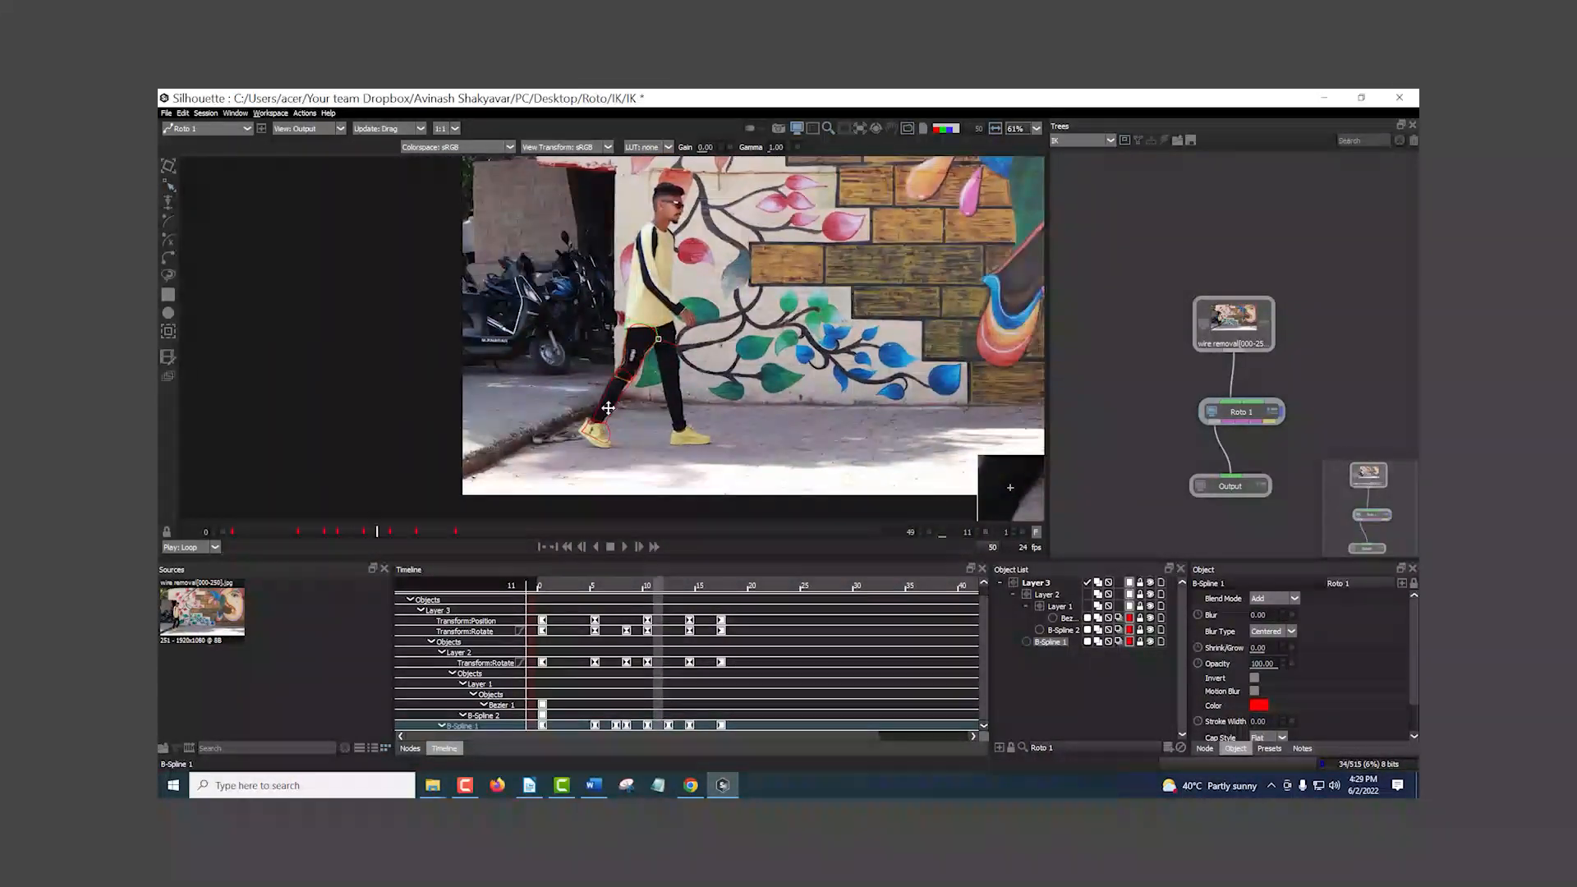
# - Import the hand roto[000-100].jpg sequence as a source and create a new session from it with the Roto template
pyautogui.doubleClick(311, 624)
pyautogui.click(859, 253)
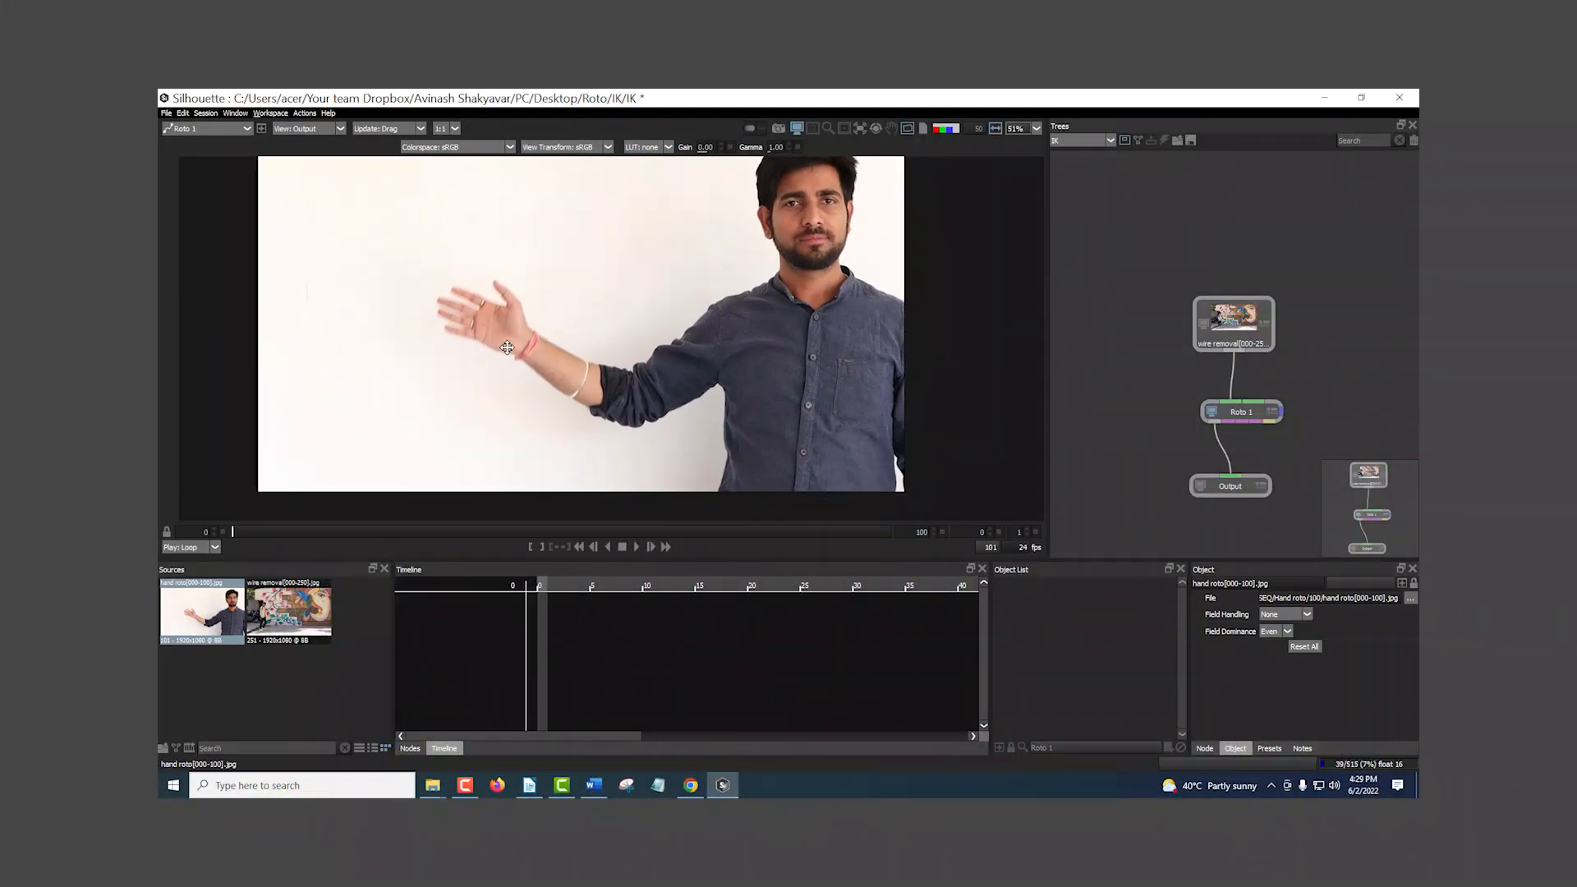
pyautogui.click(206, 115)
pyautogui.click(217, 126)
pyautogui.click(768, 383)
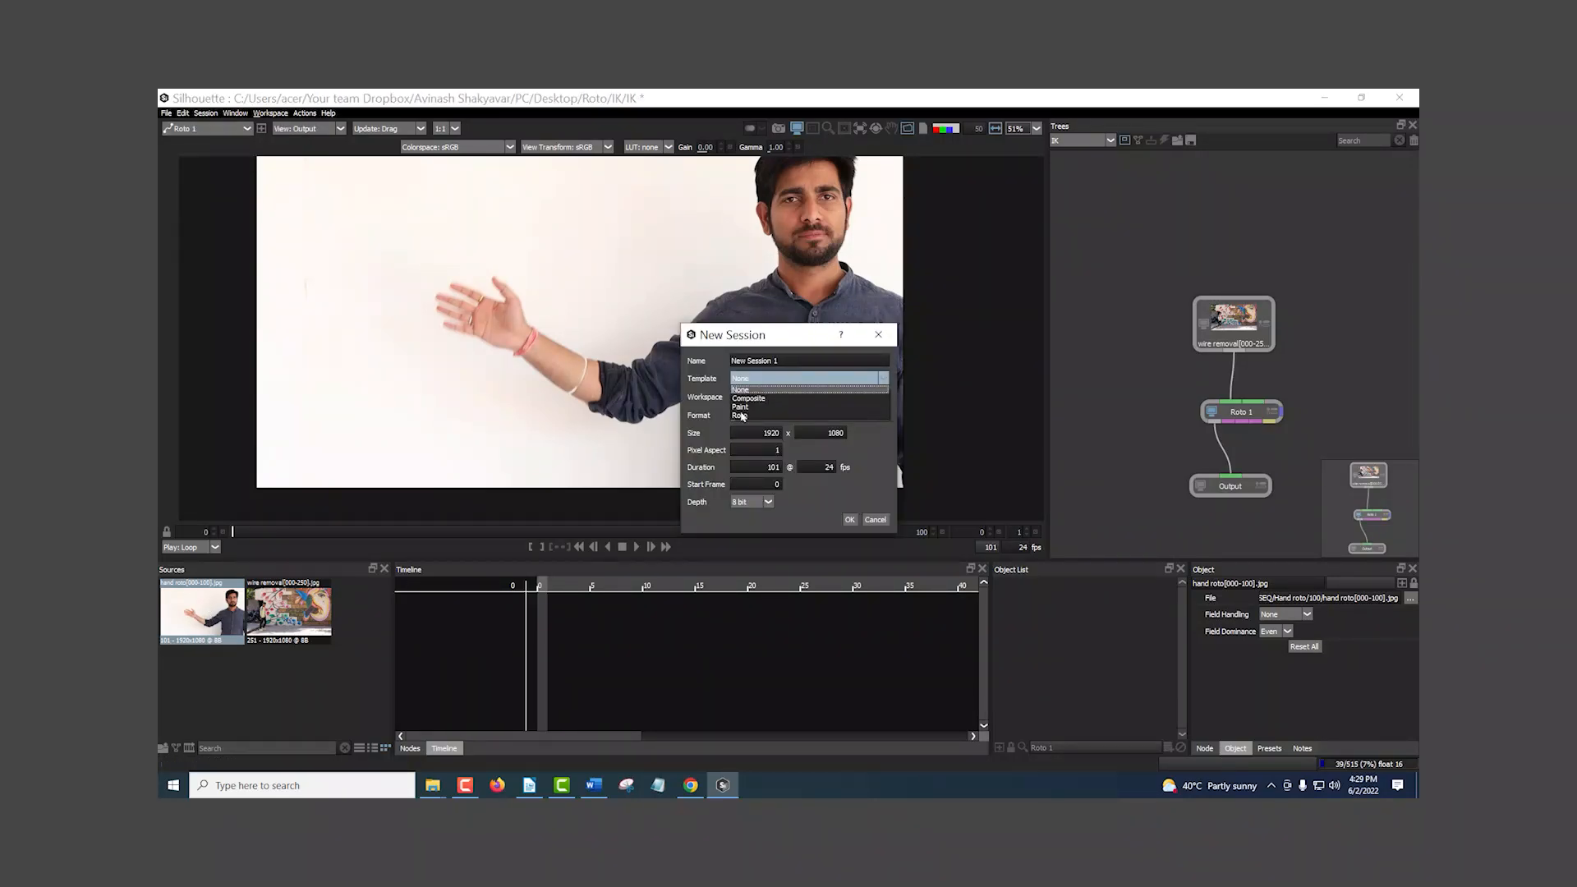
pyautogui.click(740, 414)
pyautogui.click(849, 520)
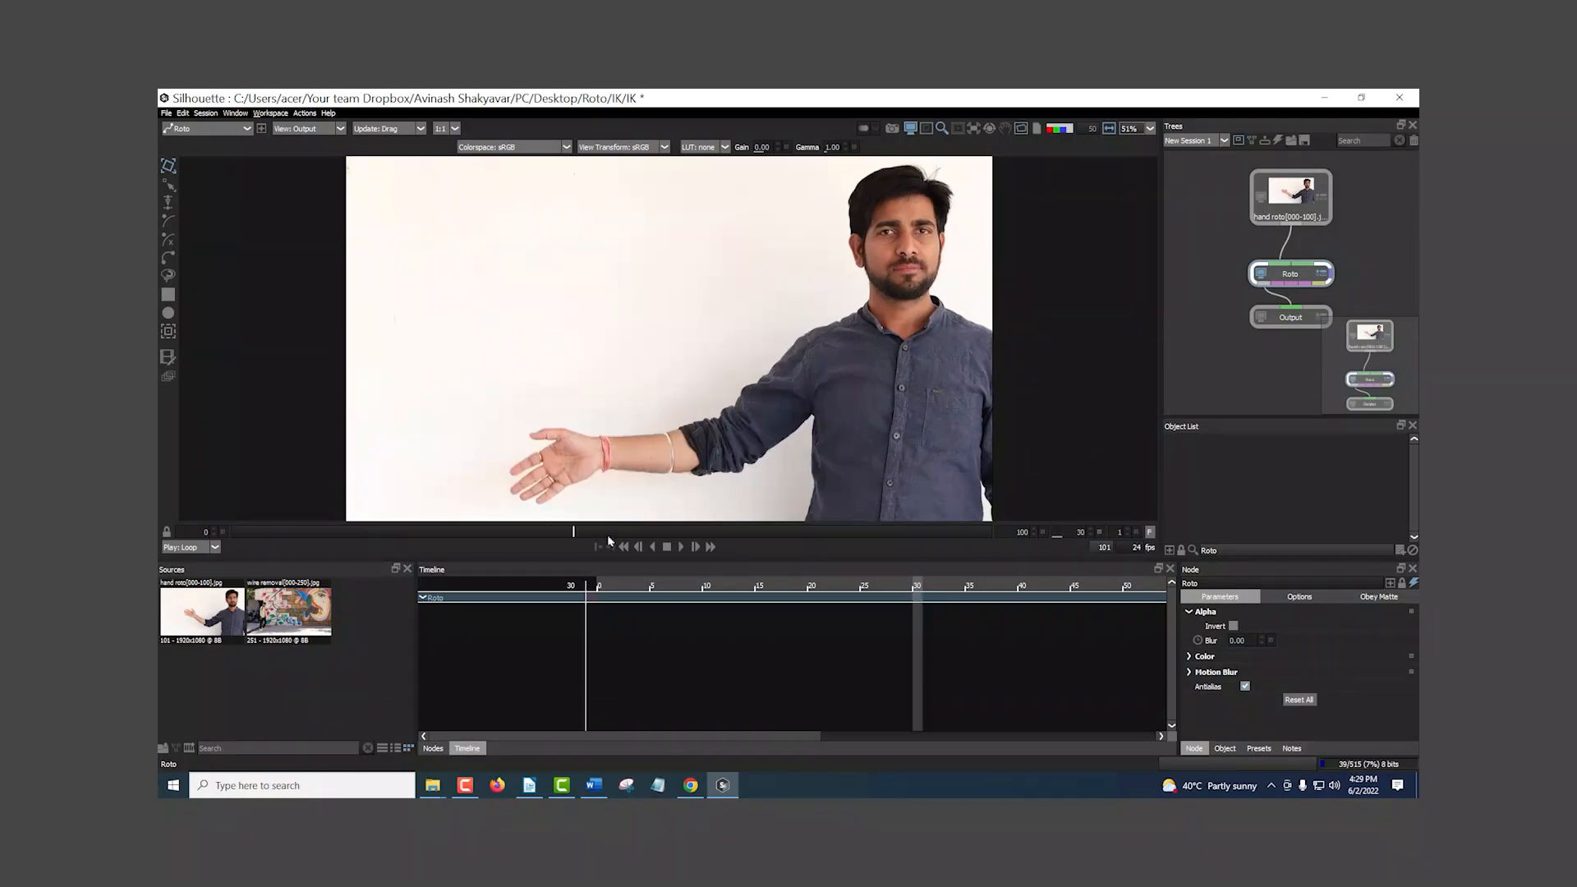
# - Draw a closed B-spline around the outstretched upper arm from the shoulder to the elbow at frame 0
pyautogui.moveTo(562, 545); pyautogui.dragTo(210, 530)
pyautogui.moveTo(786, 434); pyautogui.dragTo(751, 386)
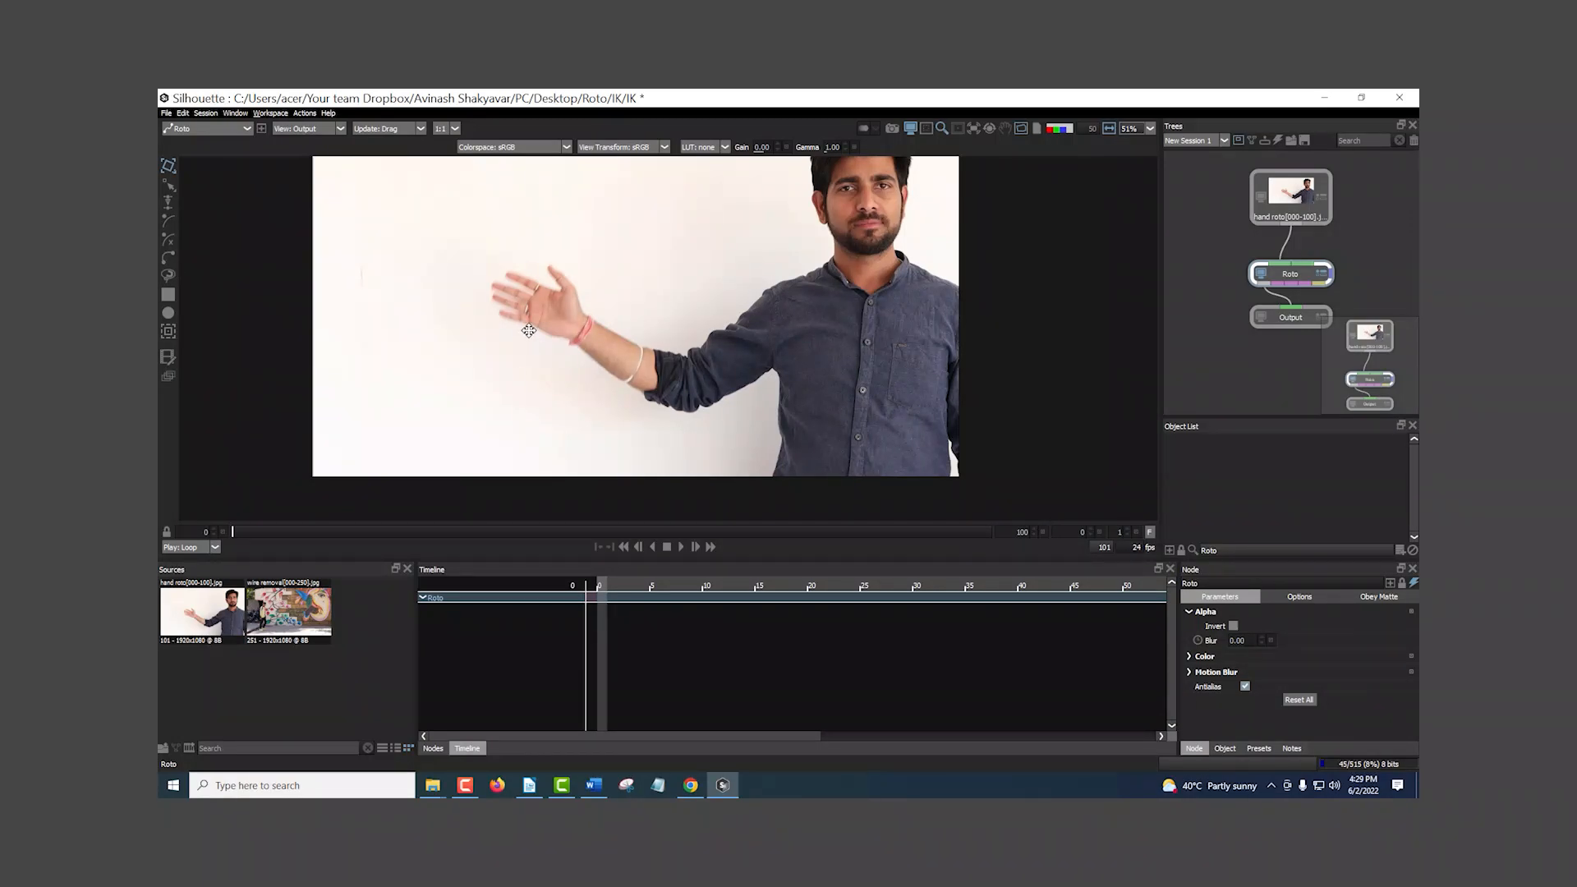
pyautogui.moveTo(528, 330); pyautogui.dragTo(509, 281)
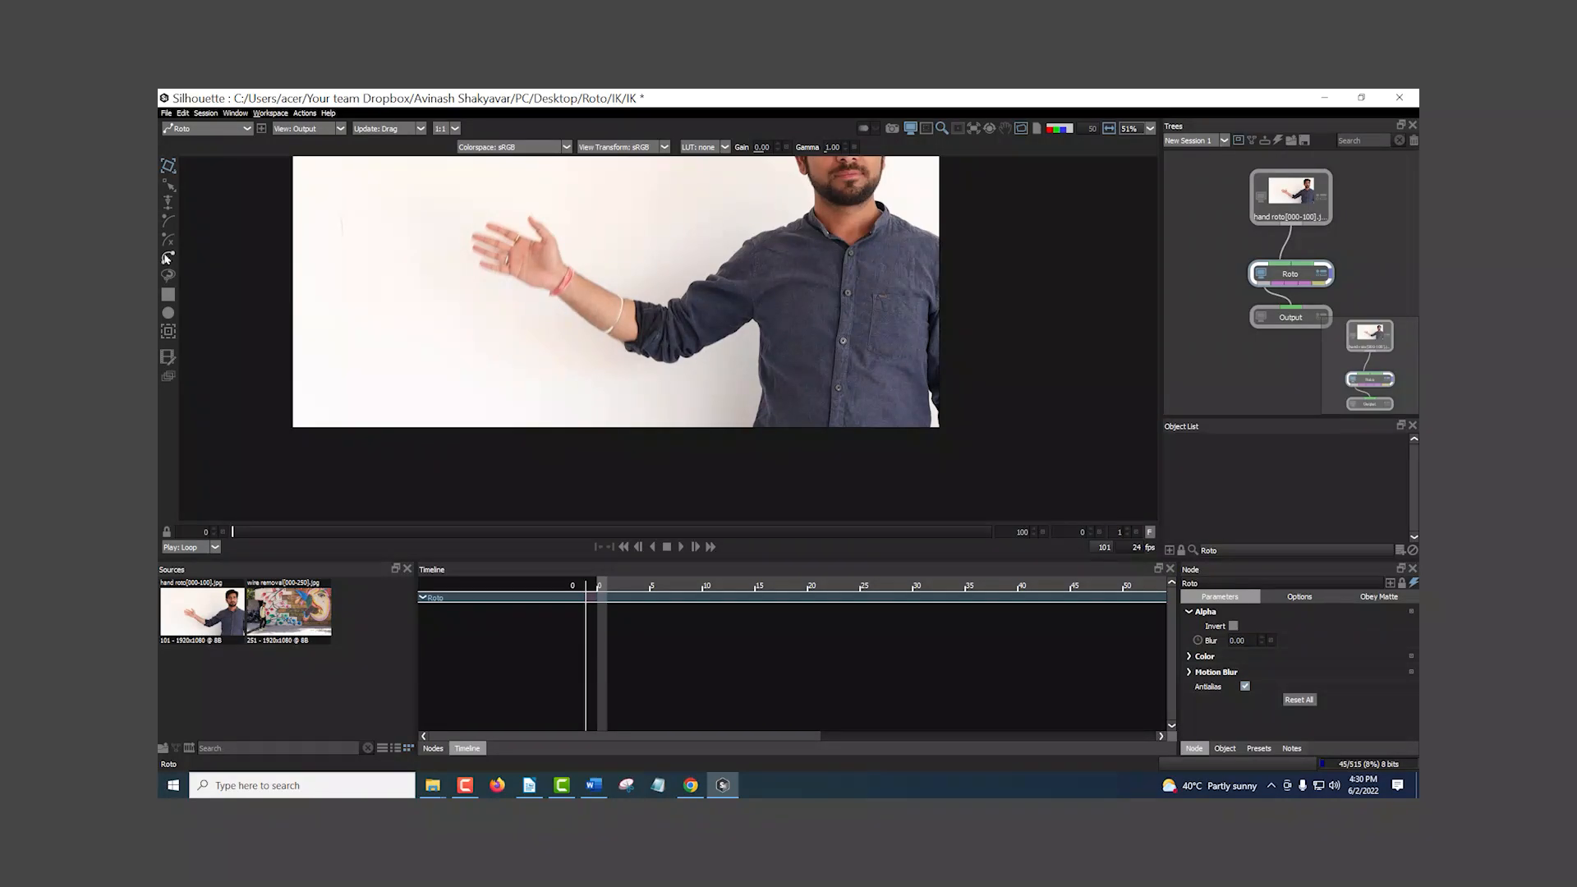
pyautogui.click(167, 221)
pyautogui.scroll(5, 739, 380)
pyautogui.click(664, 246)
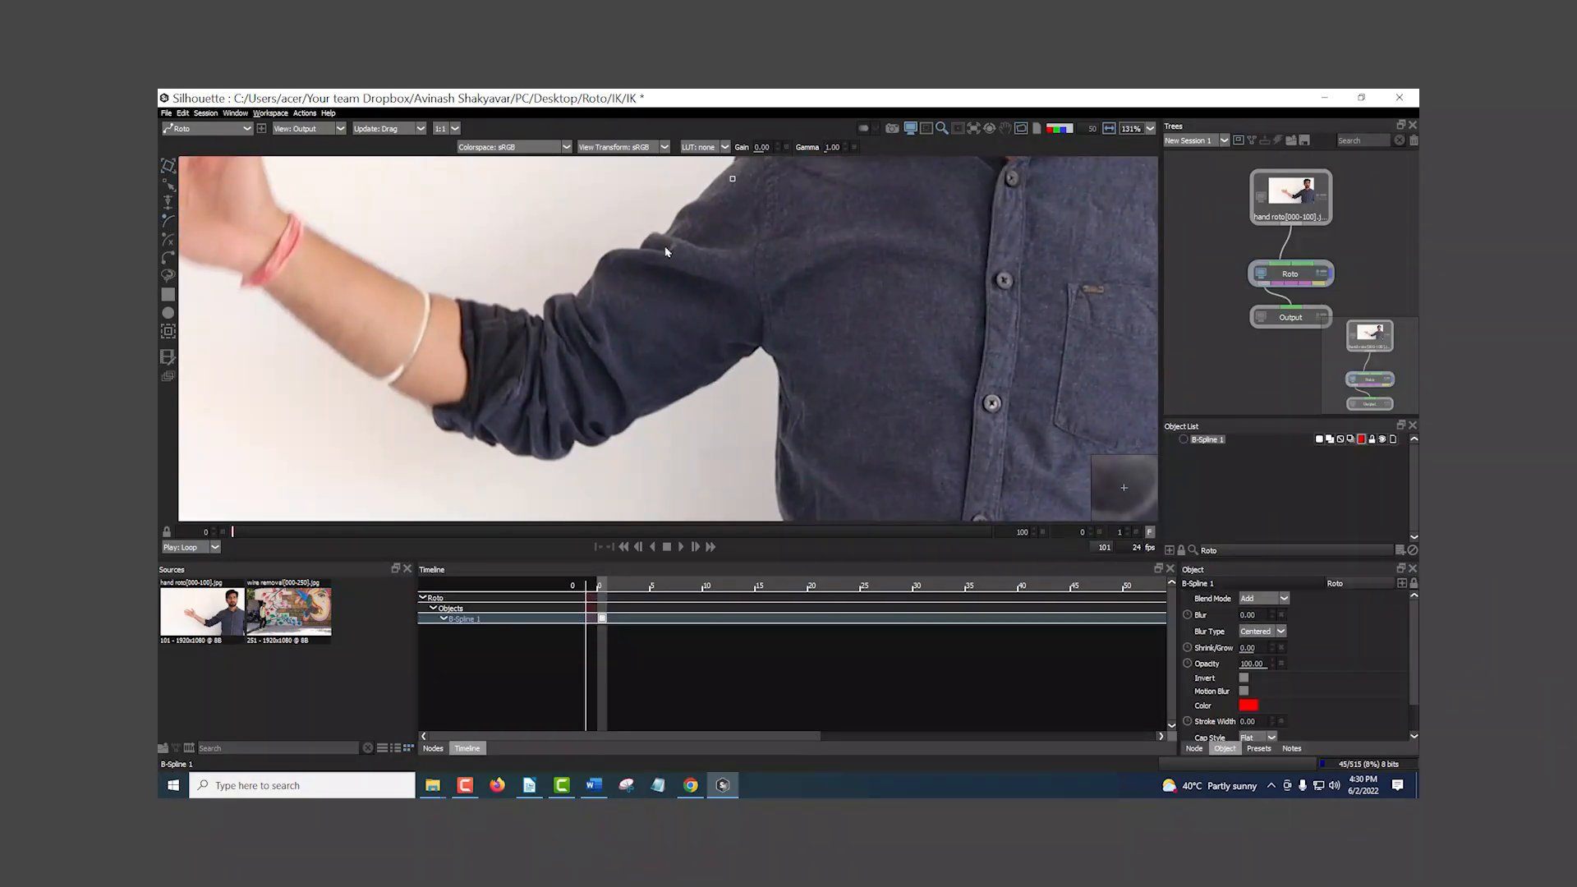
pyautogui.click(605, 282)
pyautogui.click(563, 318)
pyautogui.click(543, 349)
pyautogui.click(533, 414)
pyautogui.click(535, 450)
pyautogui.click(597, 425)
pyautogui.click(639, 401)
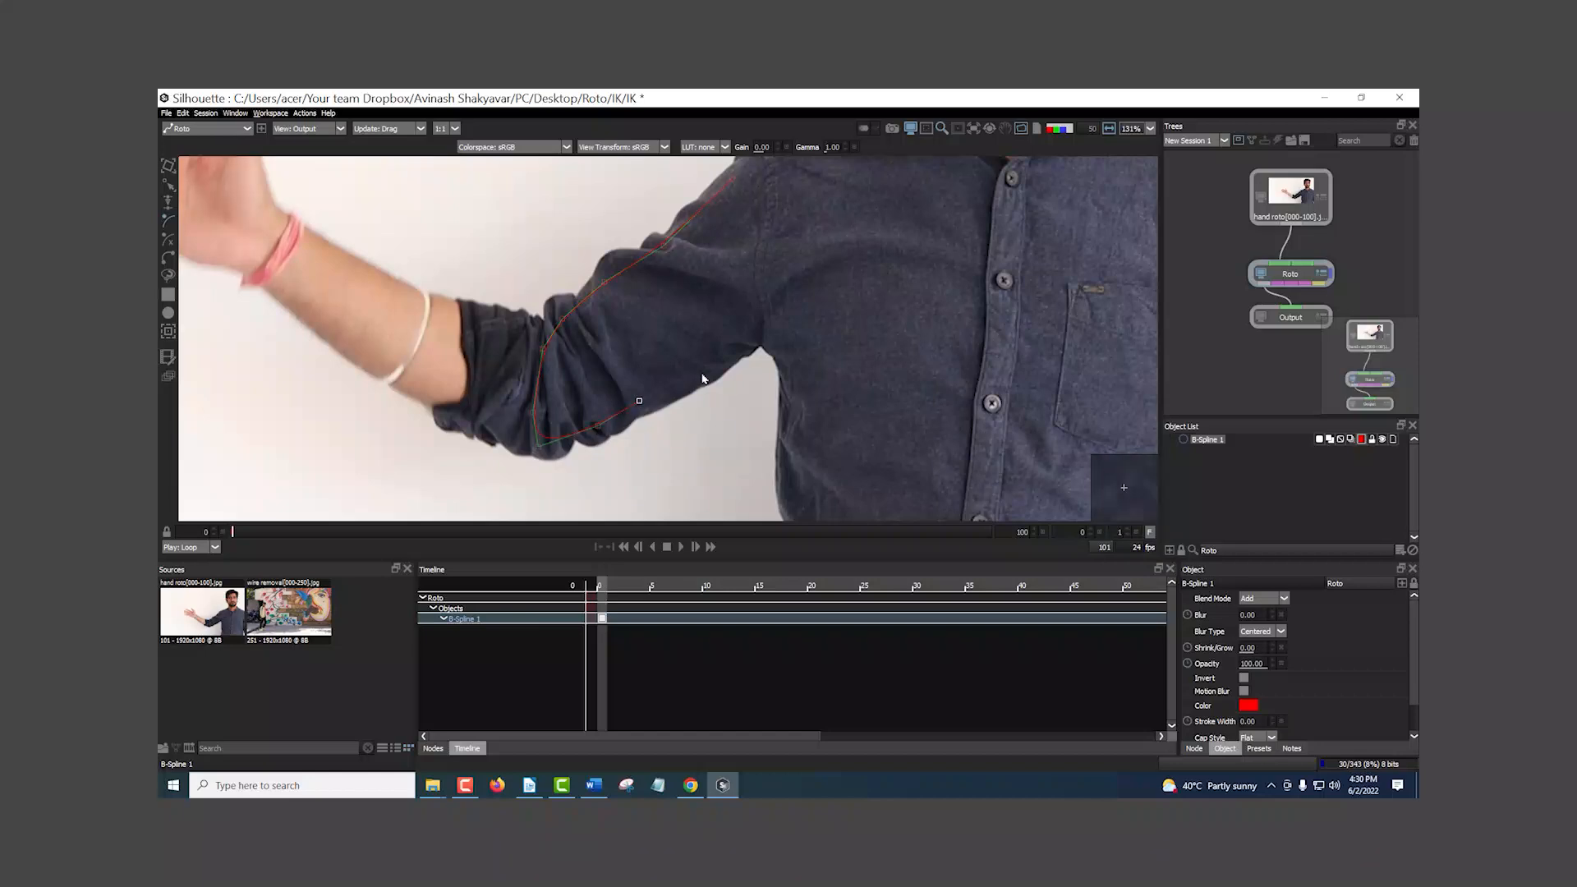
pyautogui.click(773, 325)
pyautogui.click(733, 180)
# - Draw a closed B-spline around the forearm from the rolled sleeve at the elbow to the wrist, overlapping the upper-arm shape
pyautogui.moveTo(591, 381); pyautogui.dragTo(613, 394)
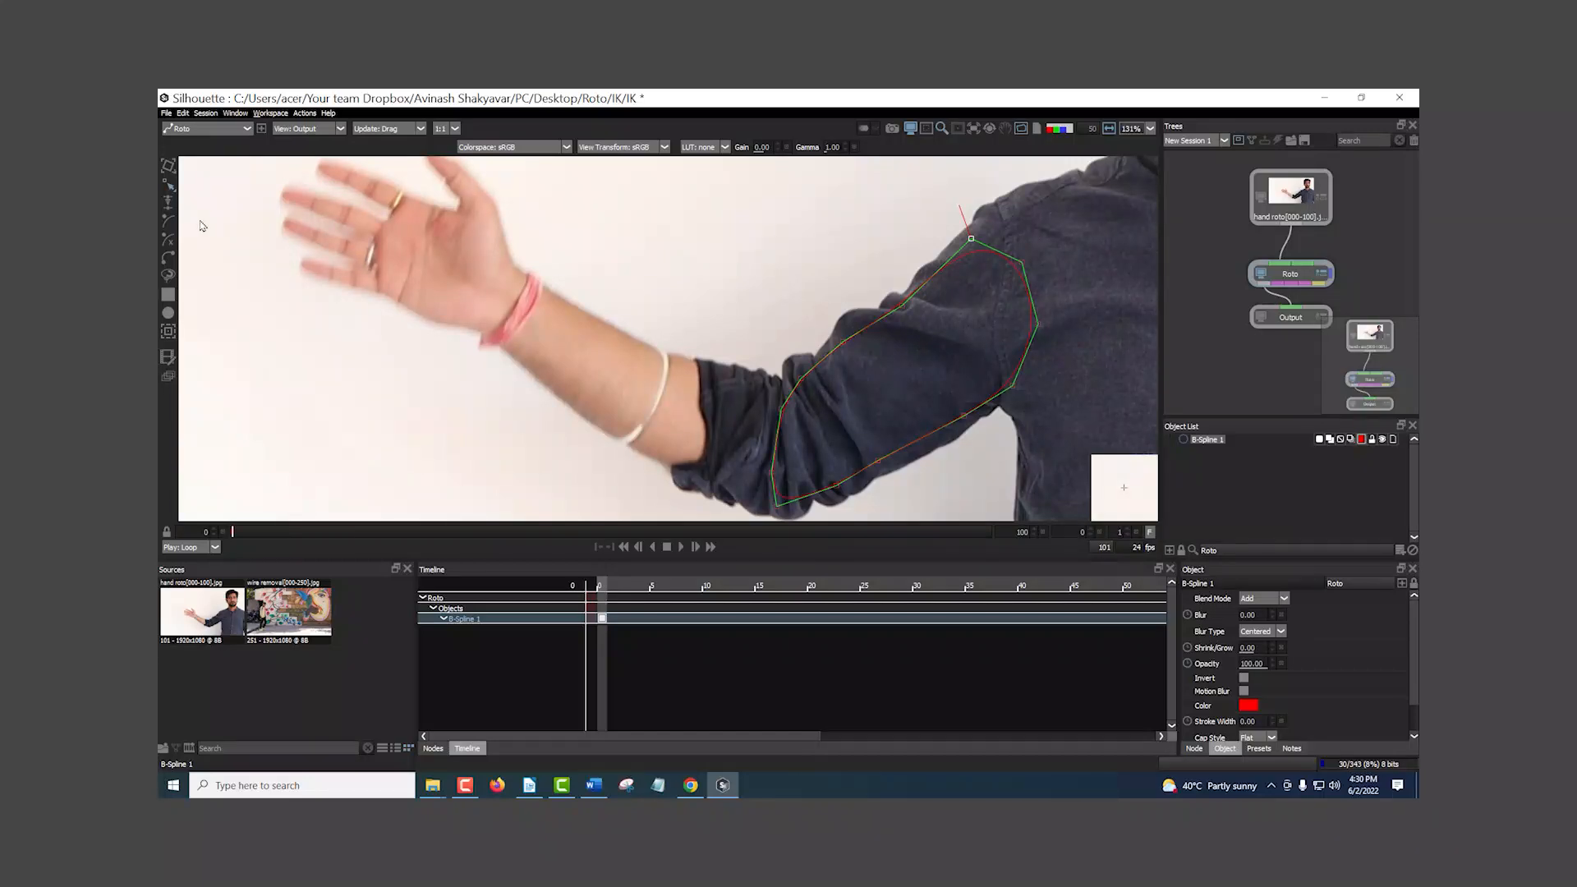
pyautogui.click(167, 222)
pyautogui.click(771, 385)
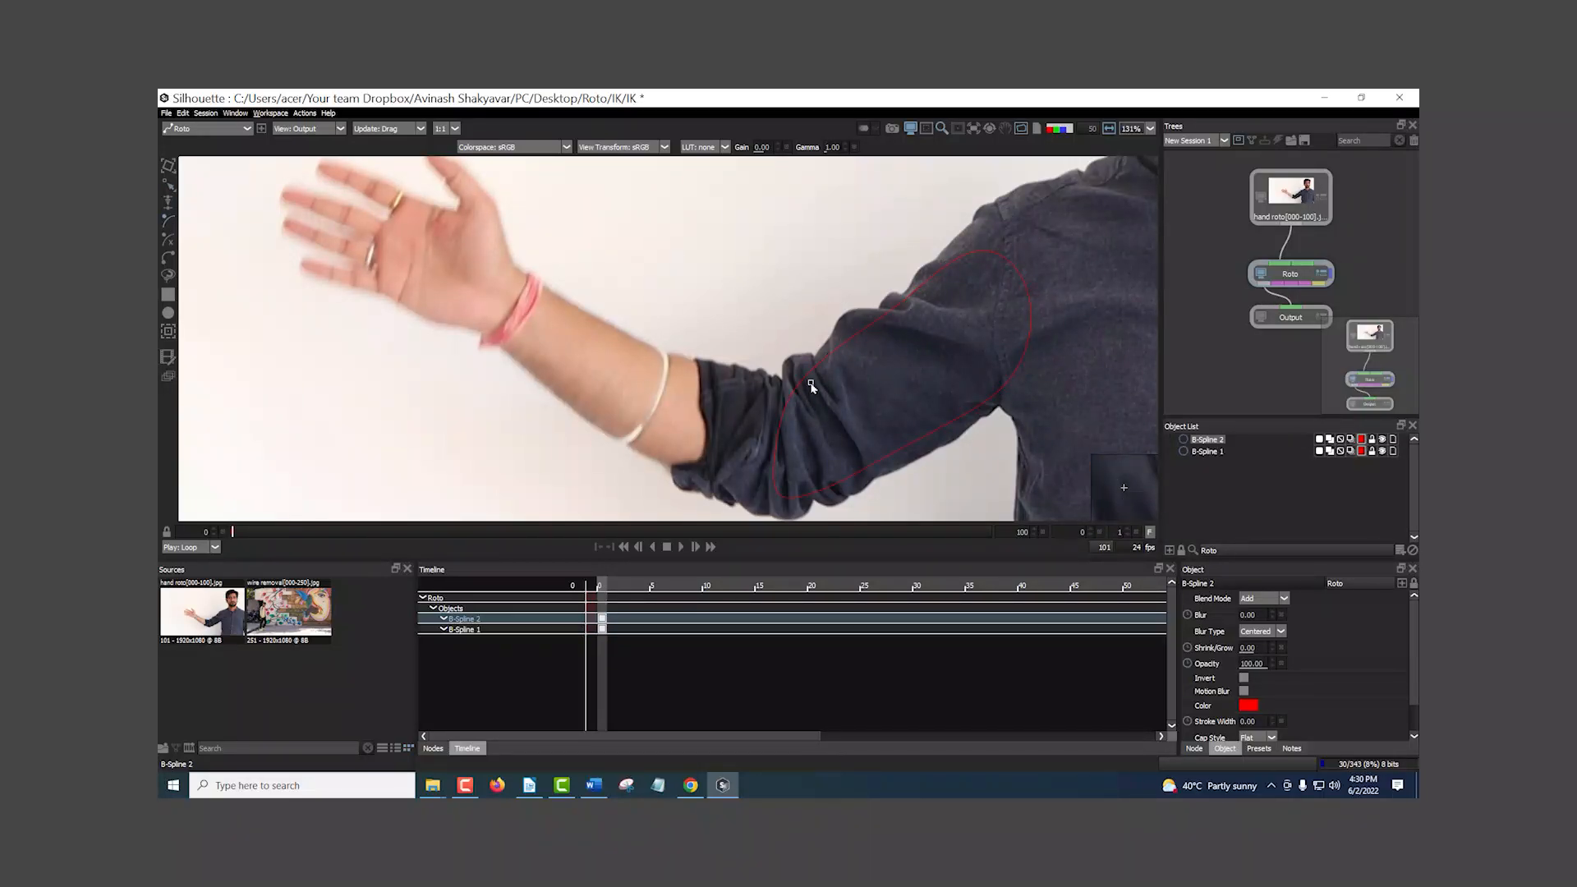
pyautogui.click(681, 366)
pyautogui.click(631, 345)
pyautogui.click(571, 311)
pyautogui.click(521, 284)
pyautogui.click(490, 323)
pyautogui.click(544, 374)
pyautogui.click(605, 419)
pyautogui.click(633, 437)
pyautogui.click(724, 481)
pyautogui.click(766, 492)
pyautogui.click(826, 482)
pyautogui.click(810, 383)
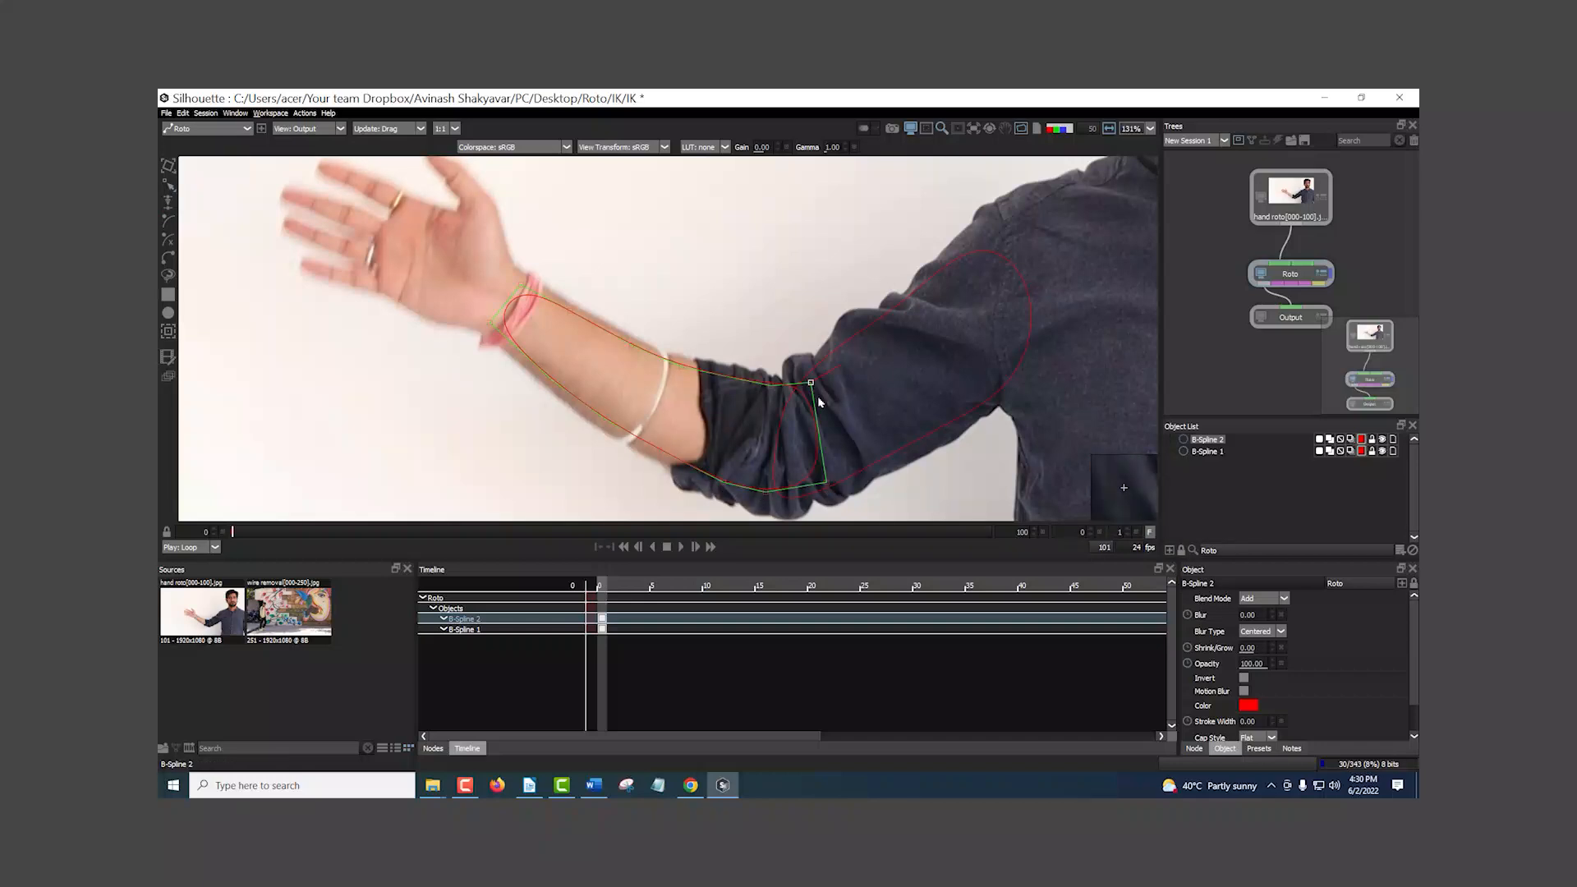
# - Draw a closed B-spline around the palm, overlapping the forearm shape at the wrist
pyautogui.moveTo(493, 348); pyautogui.dragTo(608, 466)
pyautogui.click(167, 222)
pyautogui.click(665, 427)
pyautogui.click(626, 384)
pyautogui.click(596, 352)
pyautogui.click(524, 334)
pyautogui.click(504, 364)
pyautogui.click(498, 395)
pyautogui.click(533, 413)
pyautogui.click(575, 439)
pyautogui.click(614, 452)
pyautogui.click(665, 427)
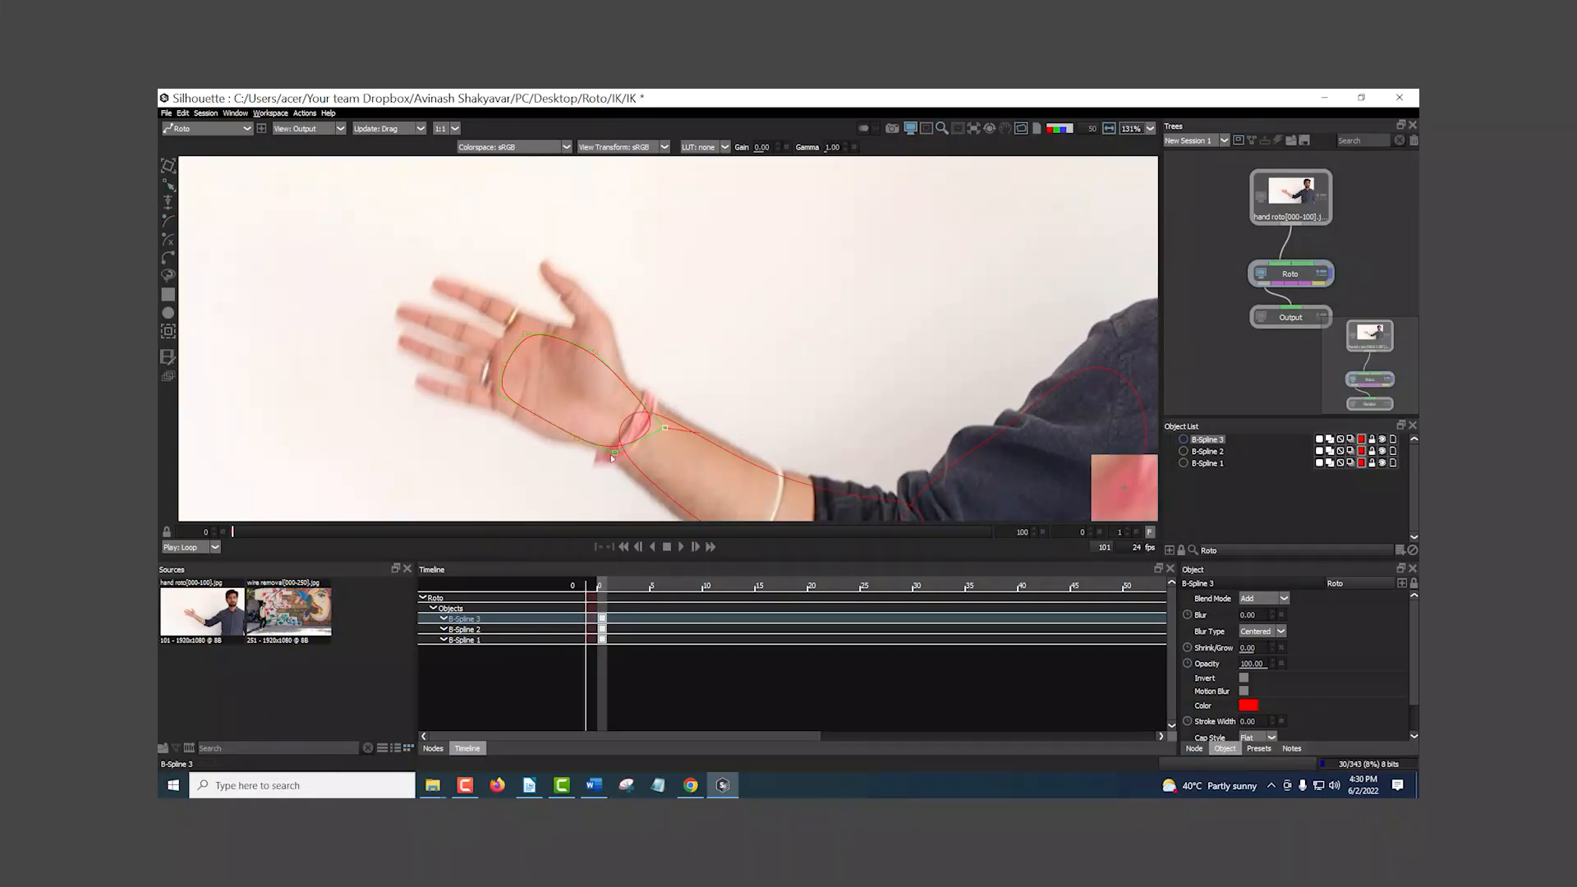
# - Deselect all splines and add three empty layers to the Roto node
pyautogui.moveTo(616, 455); pyautogui.dragTo(623, 376)
pyautogui.scroll(-8, 594, 389)
pyautogui.scroll(4, 626, 399)
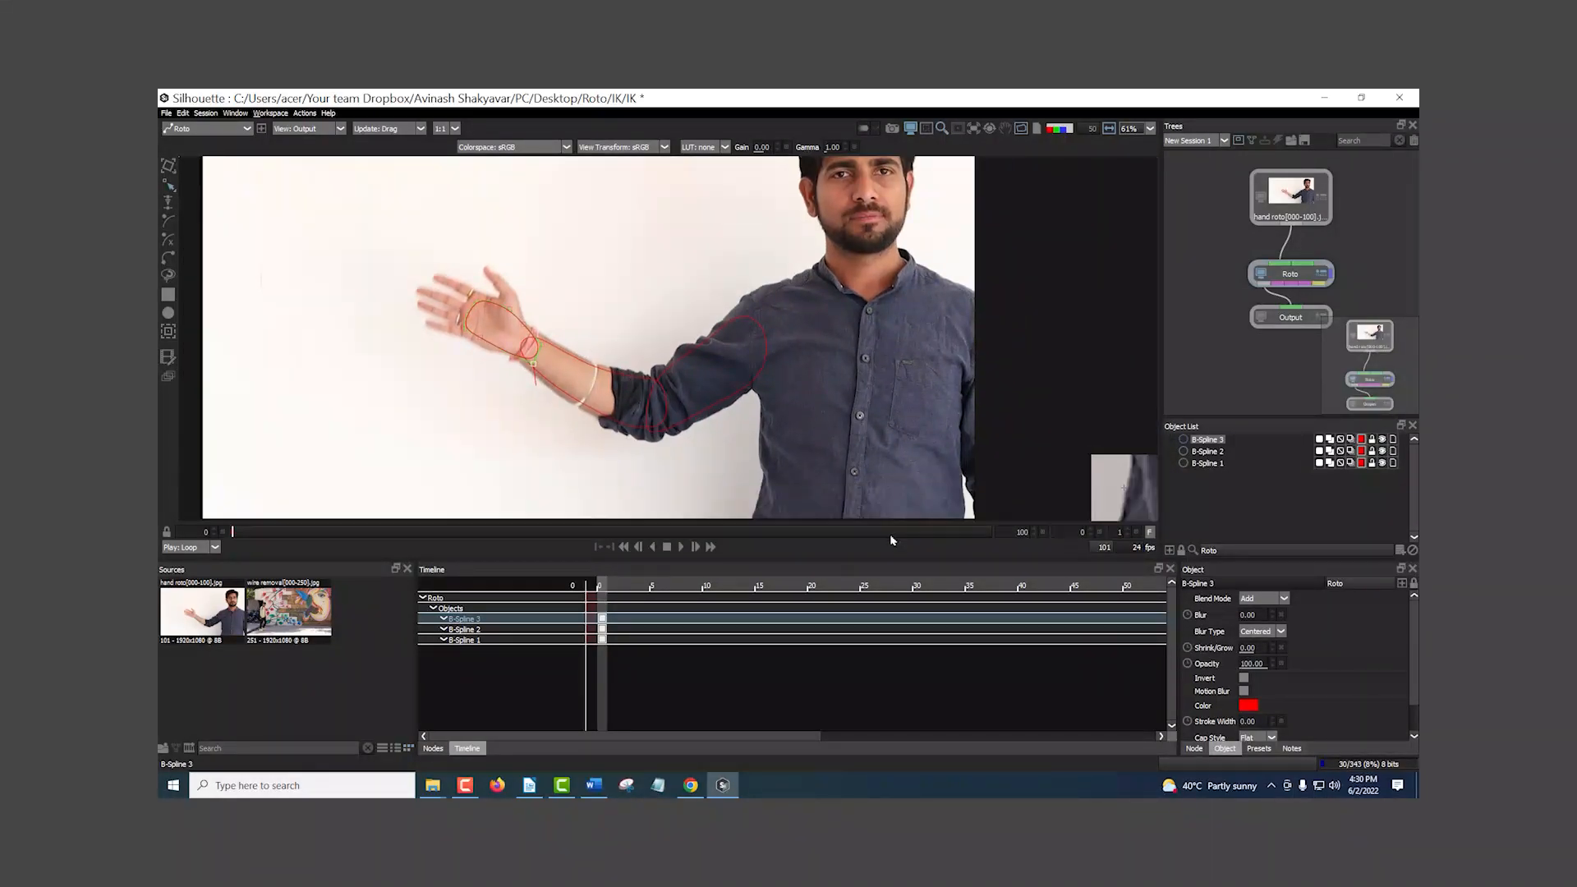
pyautogui.click(1231, 493)
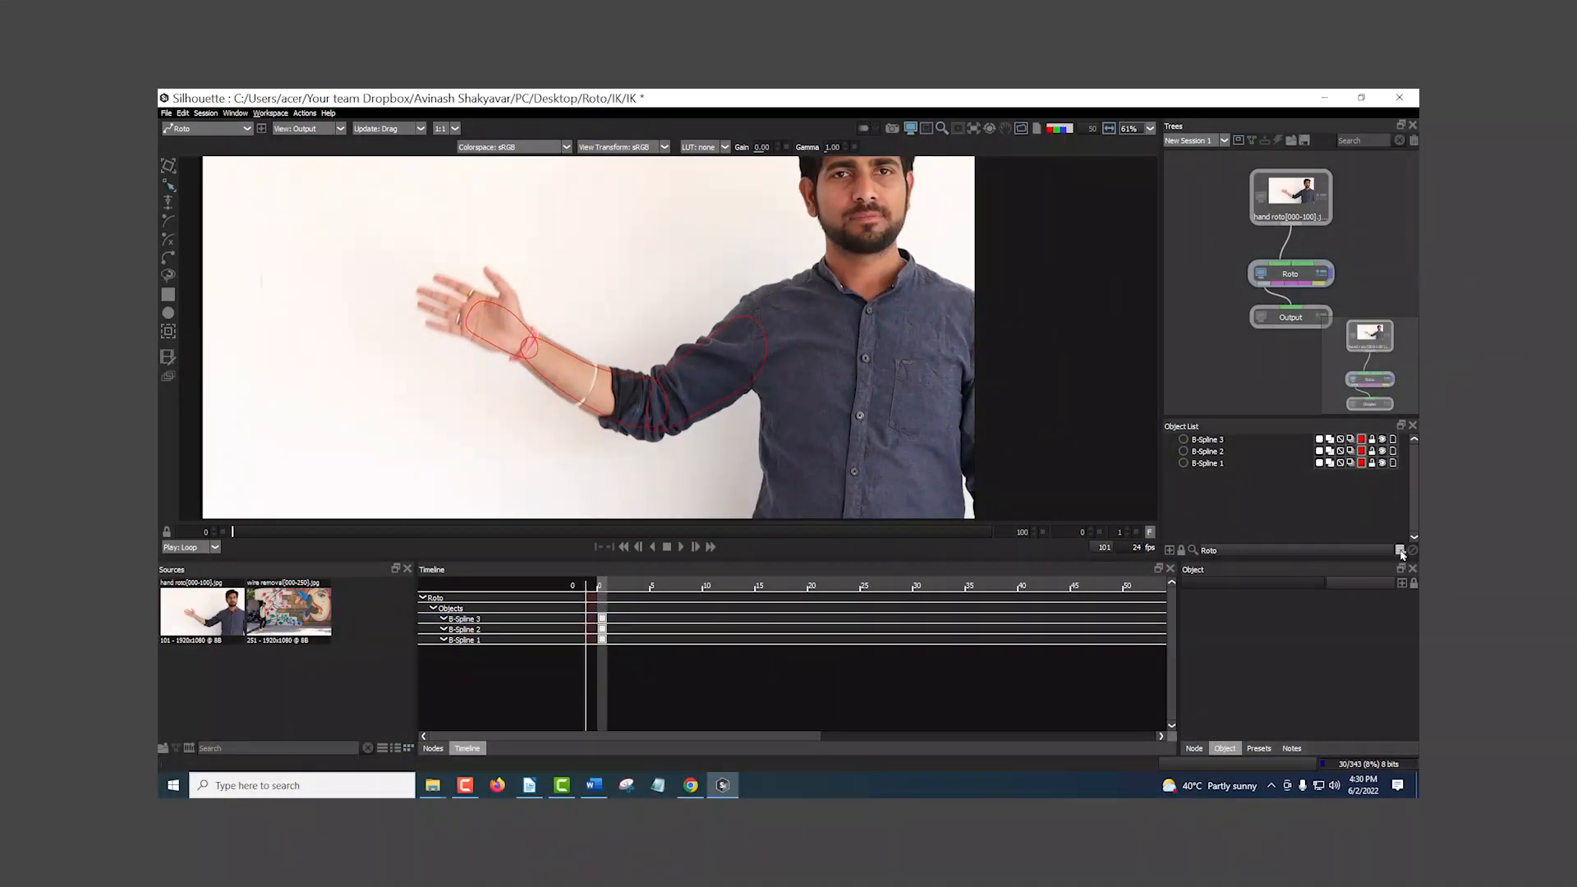
pyautogui.click(1399, 550)
pyautogui.click(1399, 549)
pyautogui.click(1399, 550)
pyautogui.click(1224, 526)
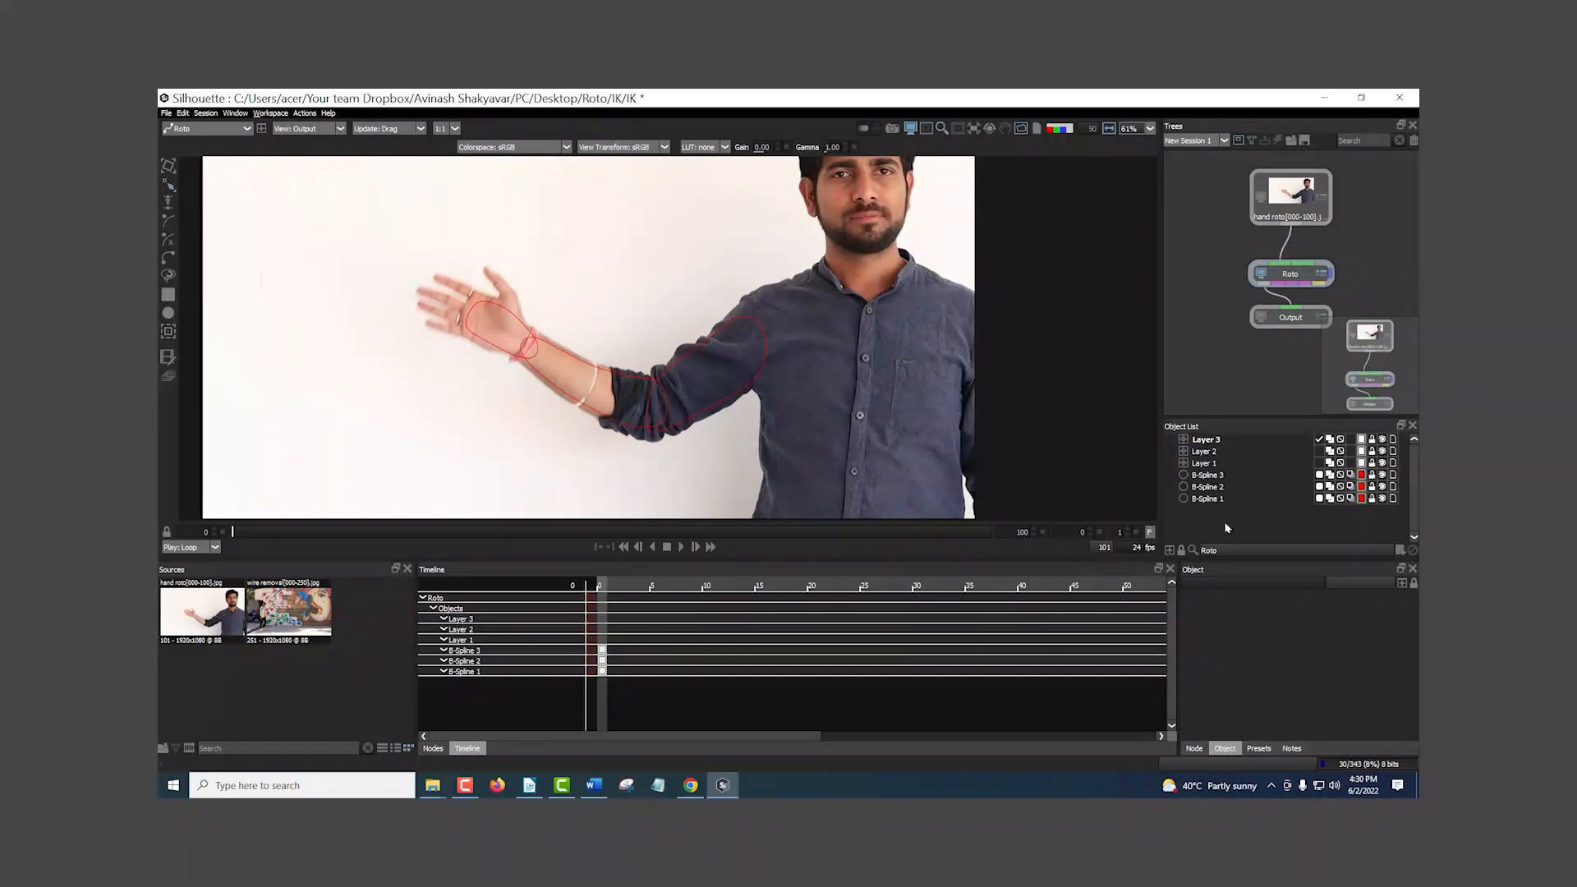
# - Place B-Spline 1 in Layer 1, B-Spline 2 in Layer 2 and B-Spline 3 in Layer 3
pyautogui.click(1203, 464)
pyautogui.moveTo(1211, 502); pyautogui.dragTo(1206, 448)
pyautogui.click(1209, 490)
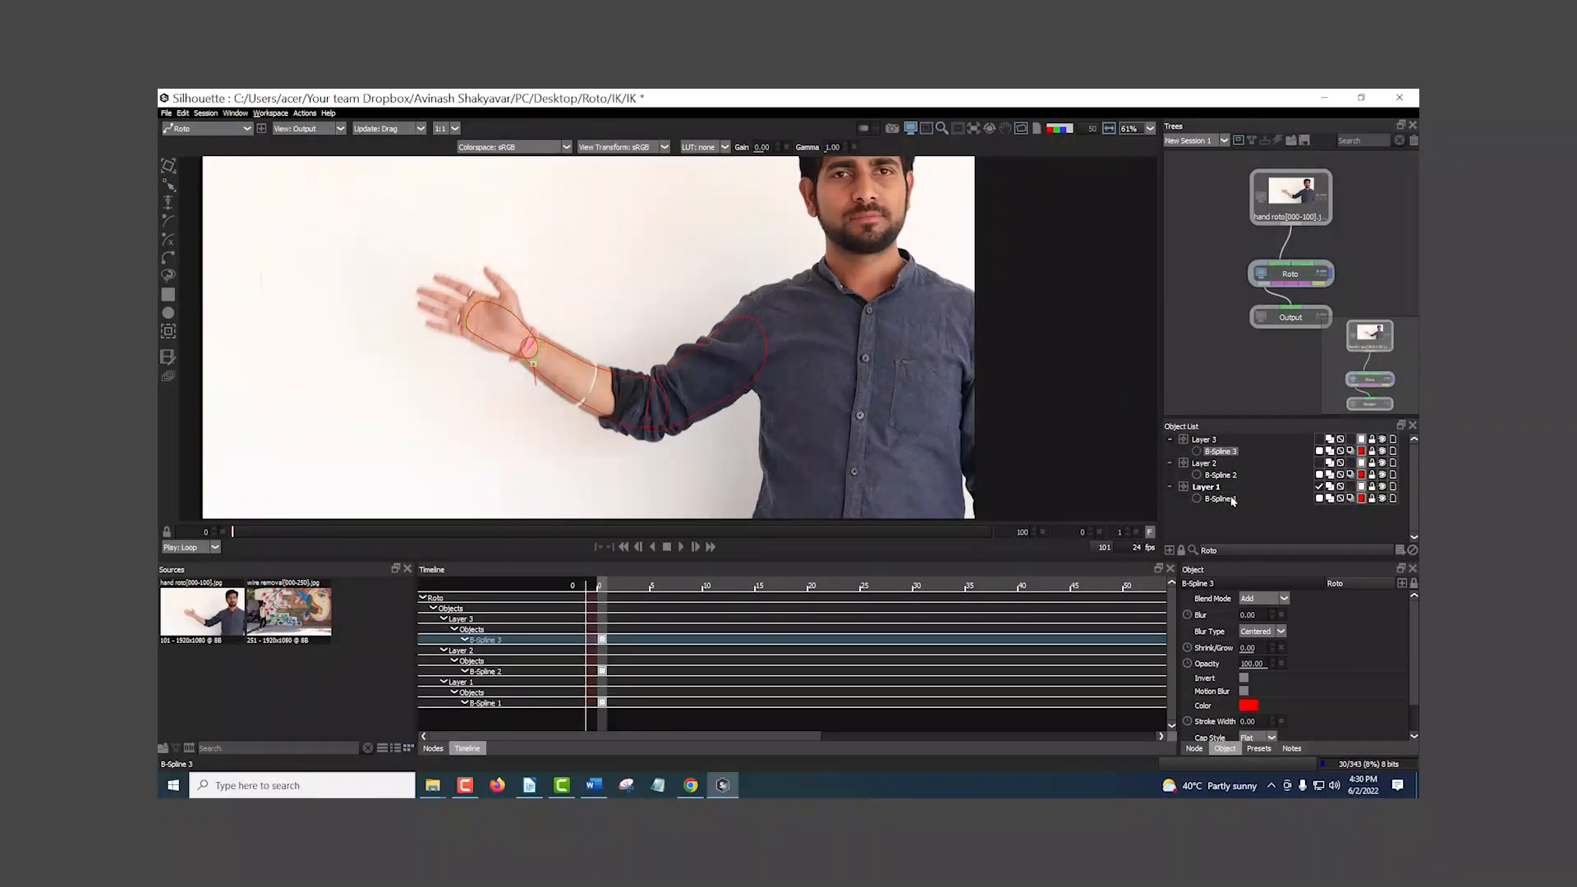
pyautogui.click(1244, 520)
# - Nest Layer 3 inside Layer 2 and Layer 2 inside Layer 1 to form the arm hierarchy
pyautogui.click(1208, 488)
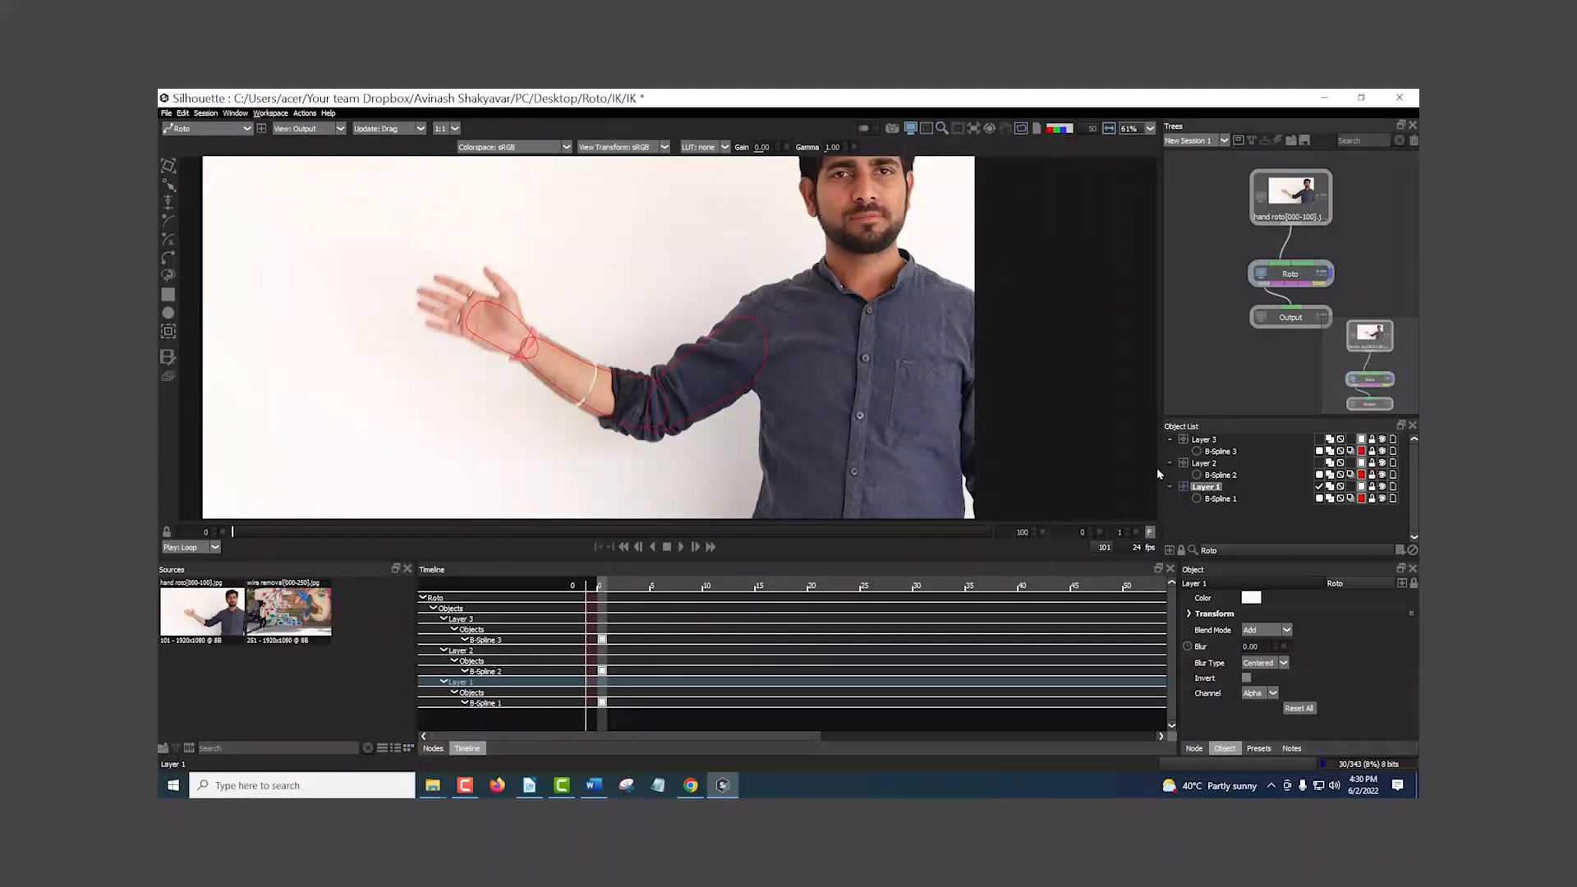
pyautogui.moveTo(1203, 466)
pyautogui.mouseDown()
pyautogui.moveTo(1206, 488)
pyautogui.moveTo(1214, 476)
pyautogui.mouseUp()
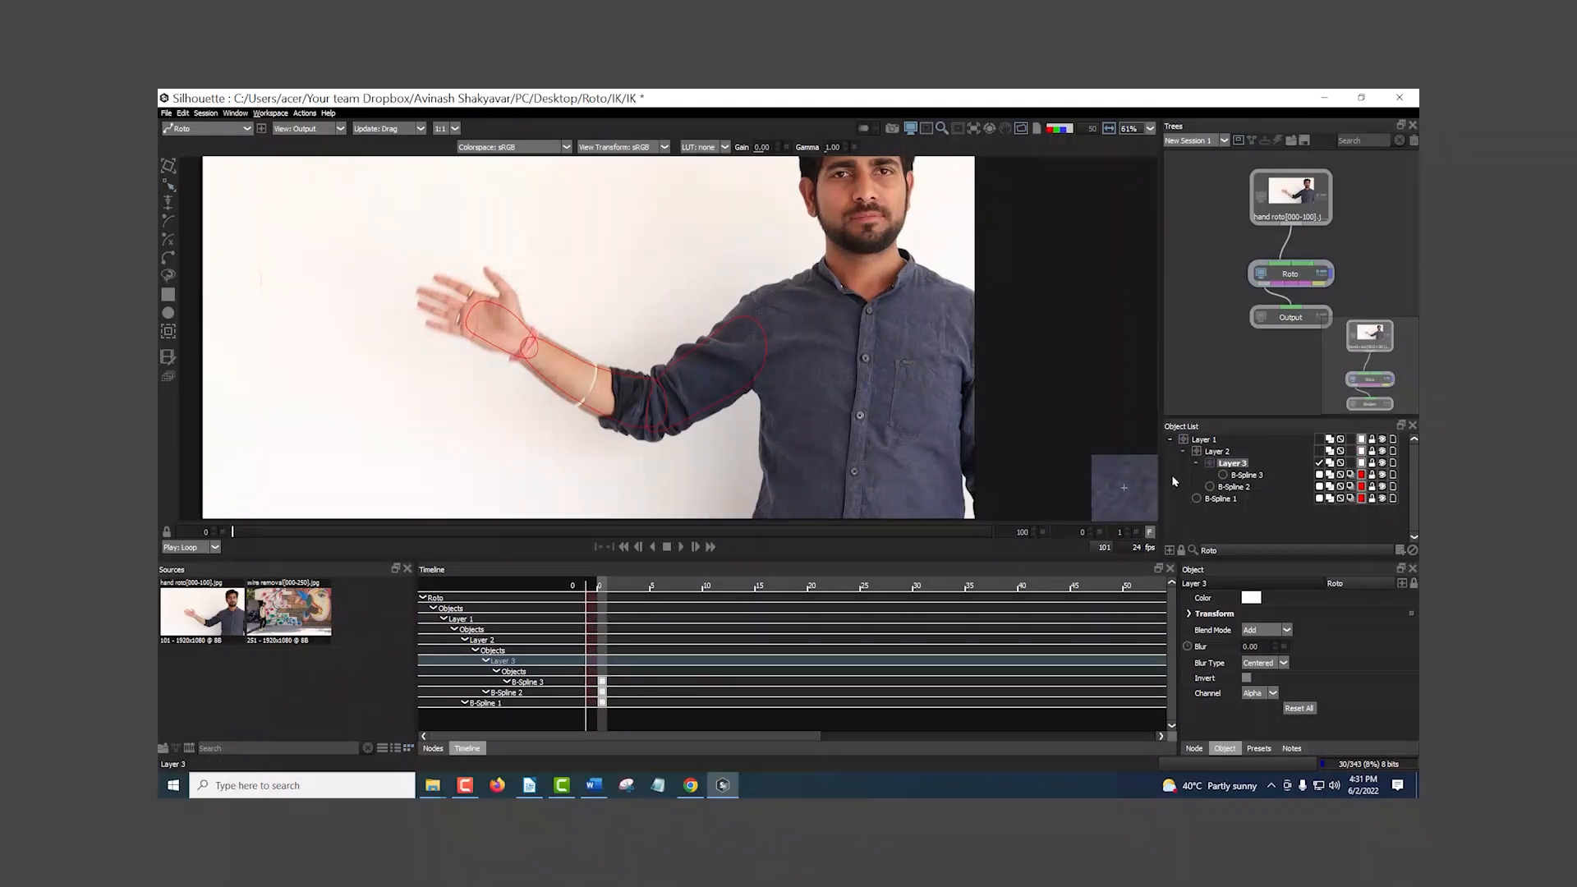
pyautogui.click(1281, 500)
# - Select the upper-arm spline in Layer 1 and move its upper inner point outward to cover the shoulder
pyautogui.click(1204, 440)
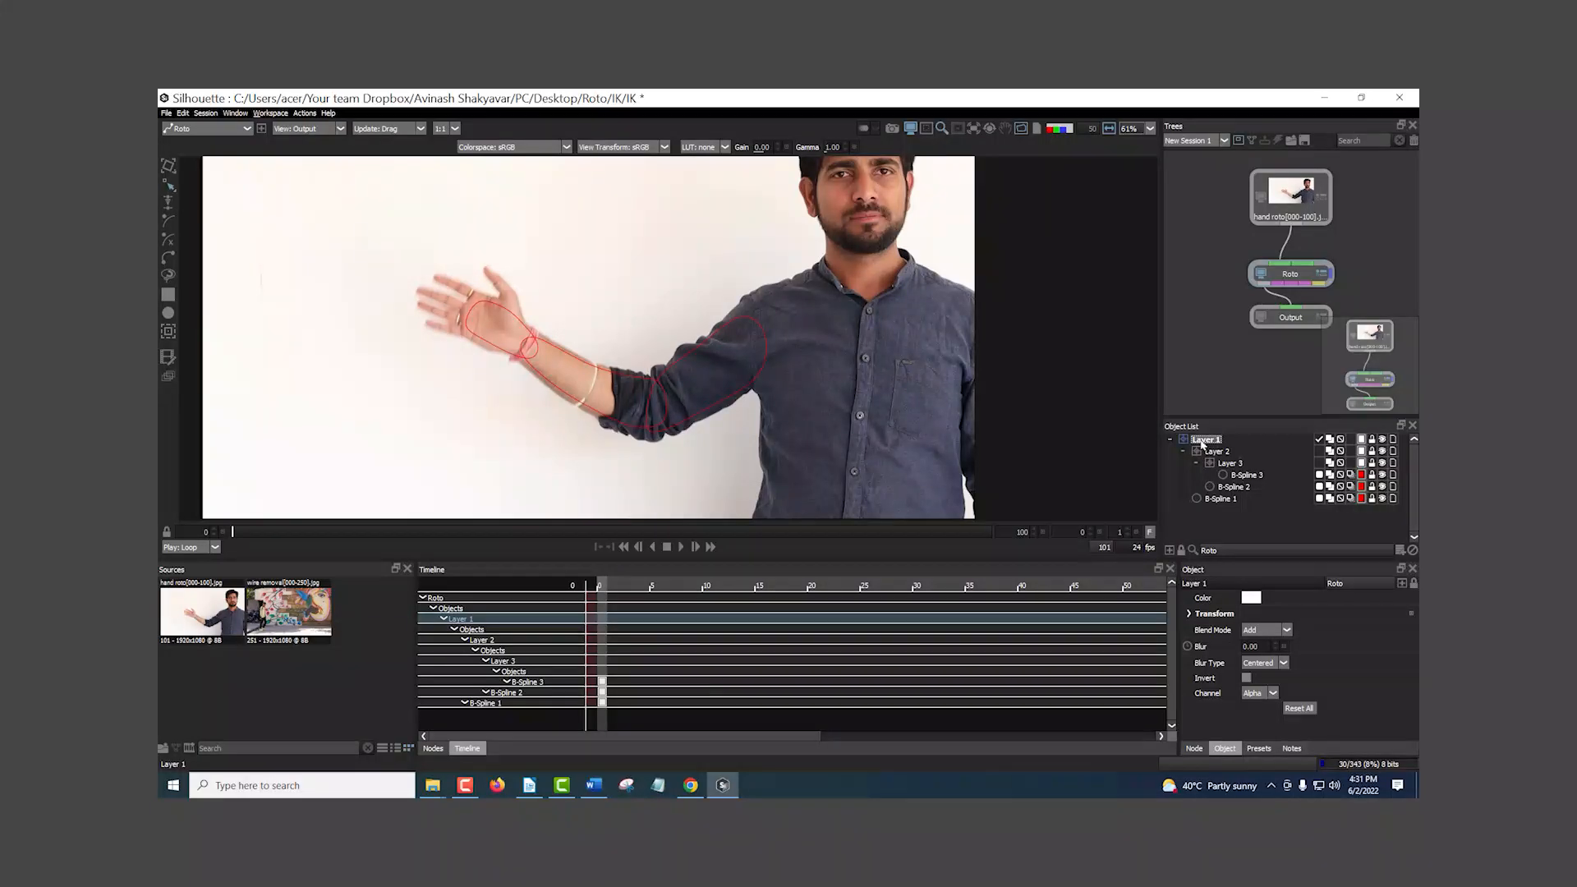
pyautogui.click(1221, 500)
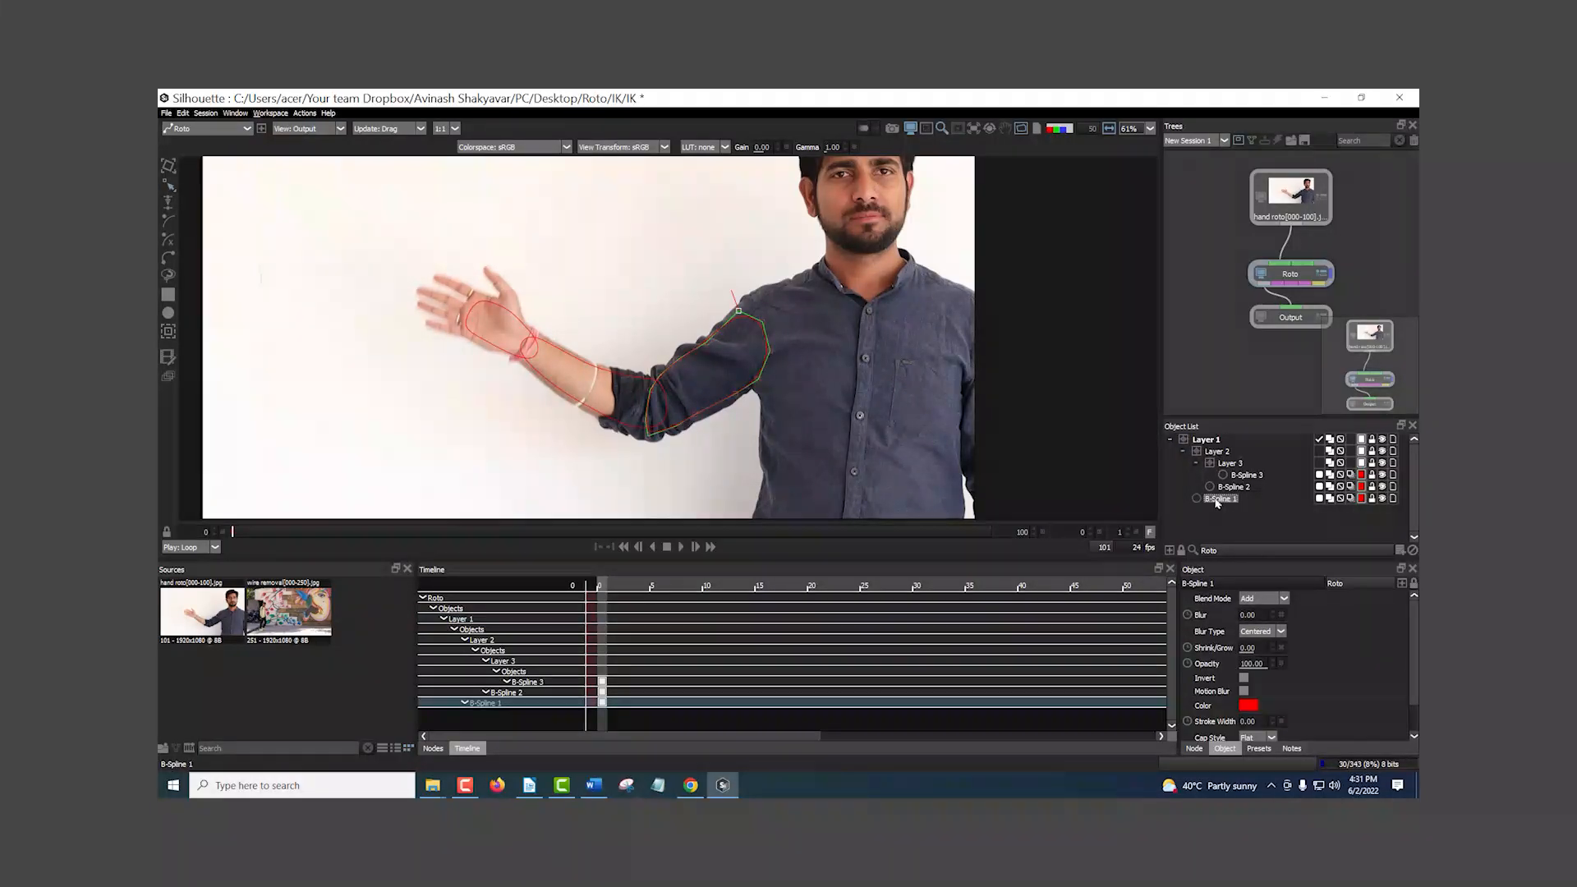
pyautogui.moveTo(763, 322); pyautogui.dragTo(778, 297)
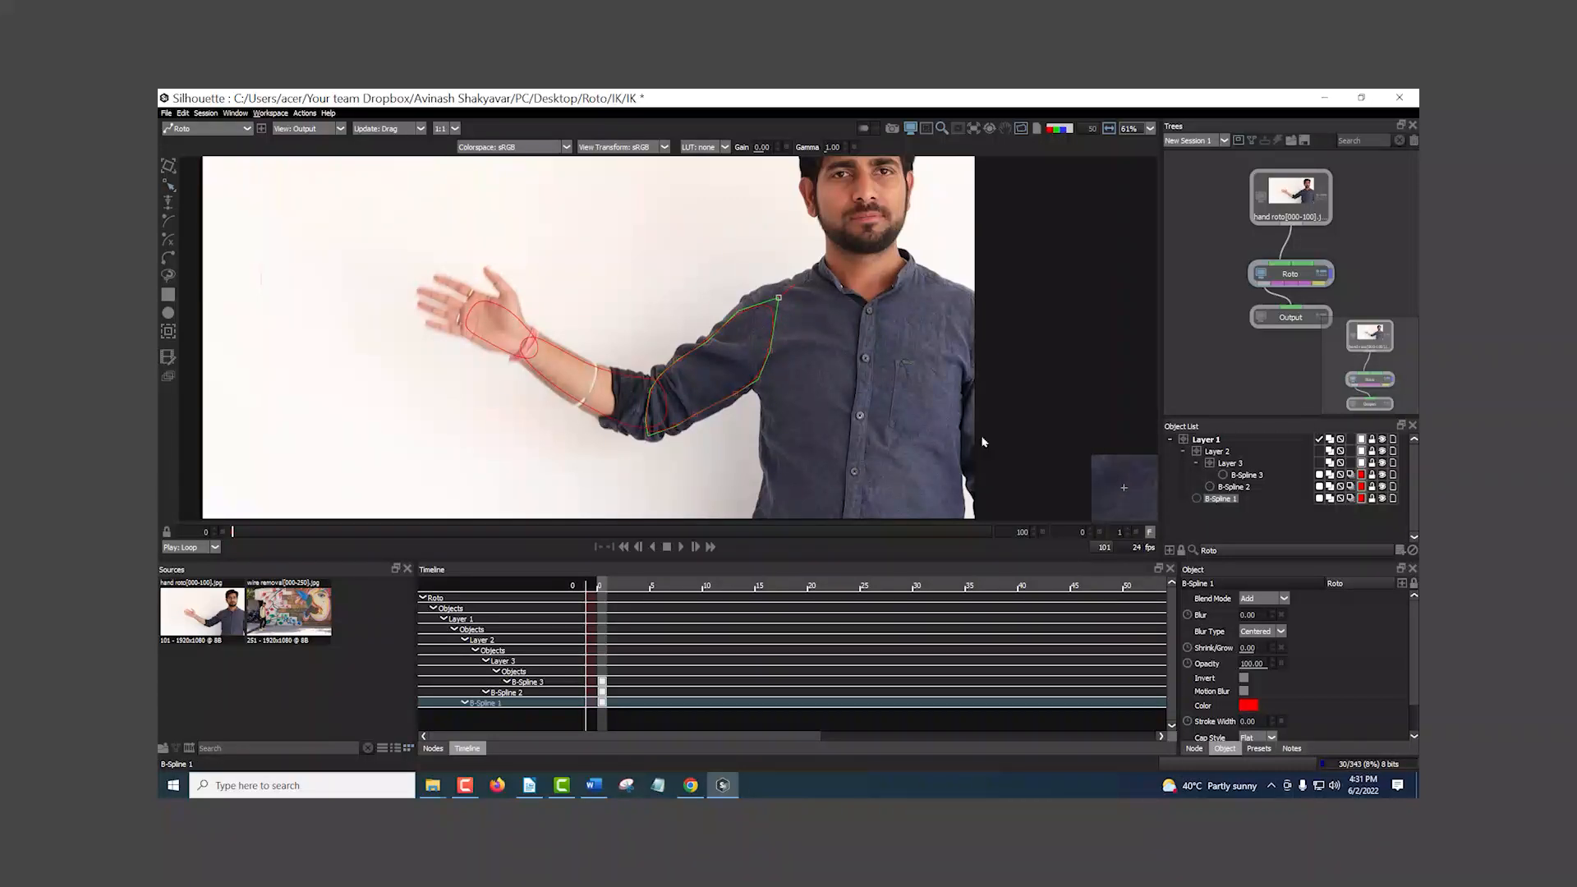
# - Transform Layer 1 by moving its anchor point onto the shoulder joint
pyautogui.click(1199, 441)
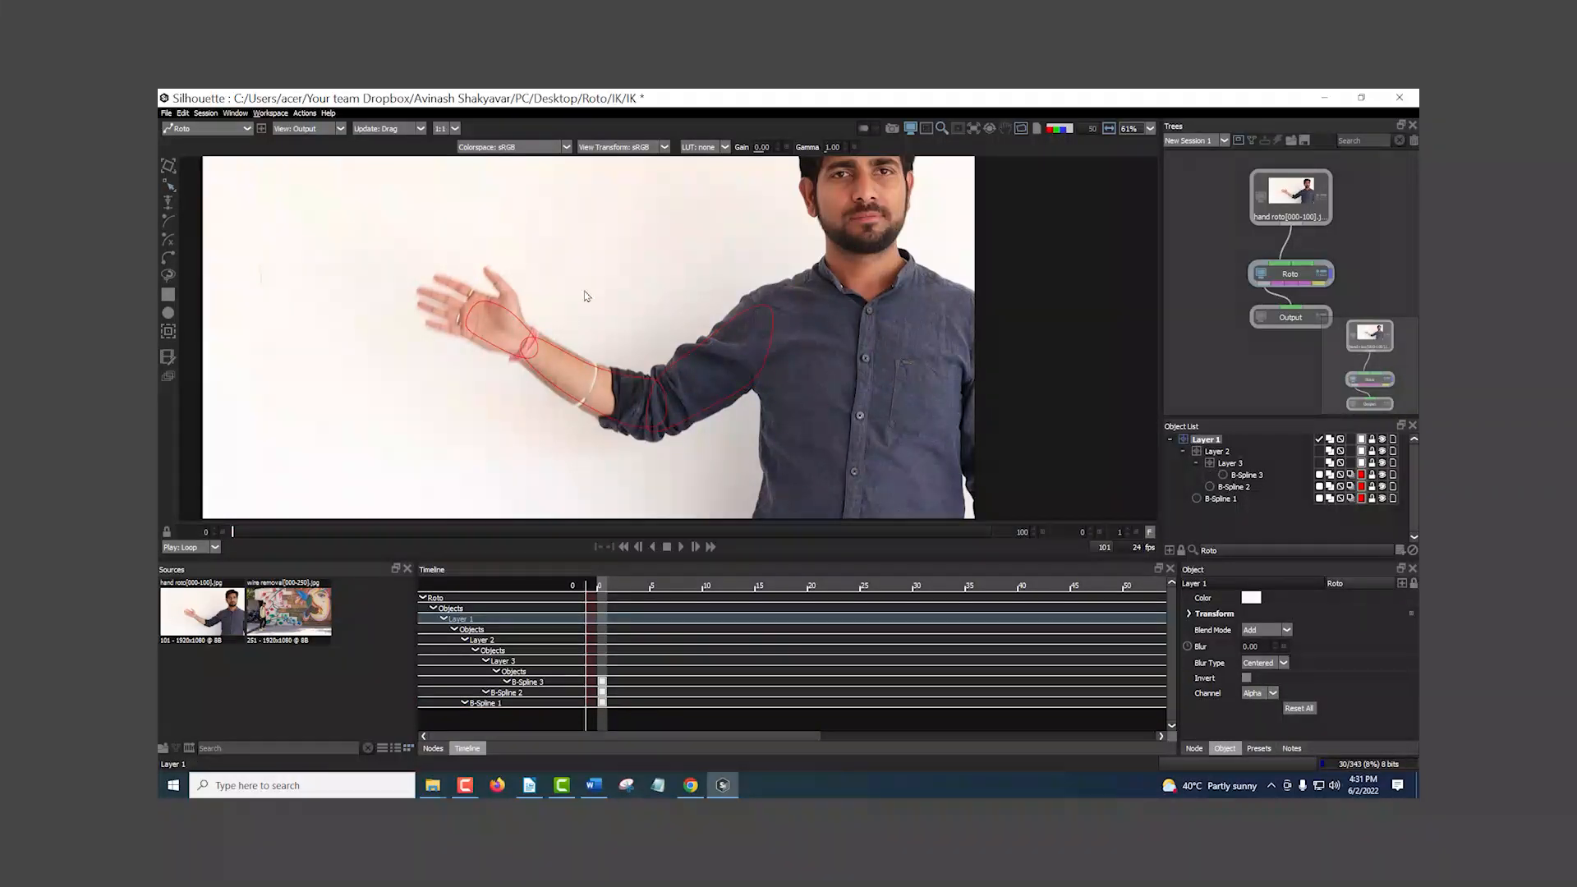
pyautogui.click(172, 167)
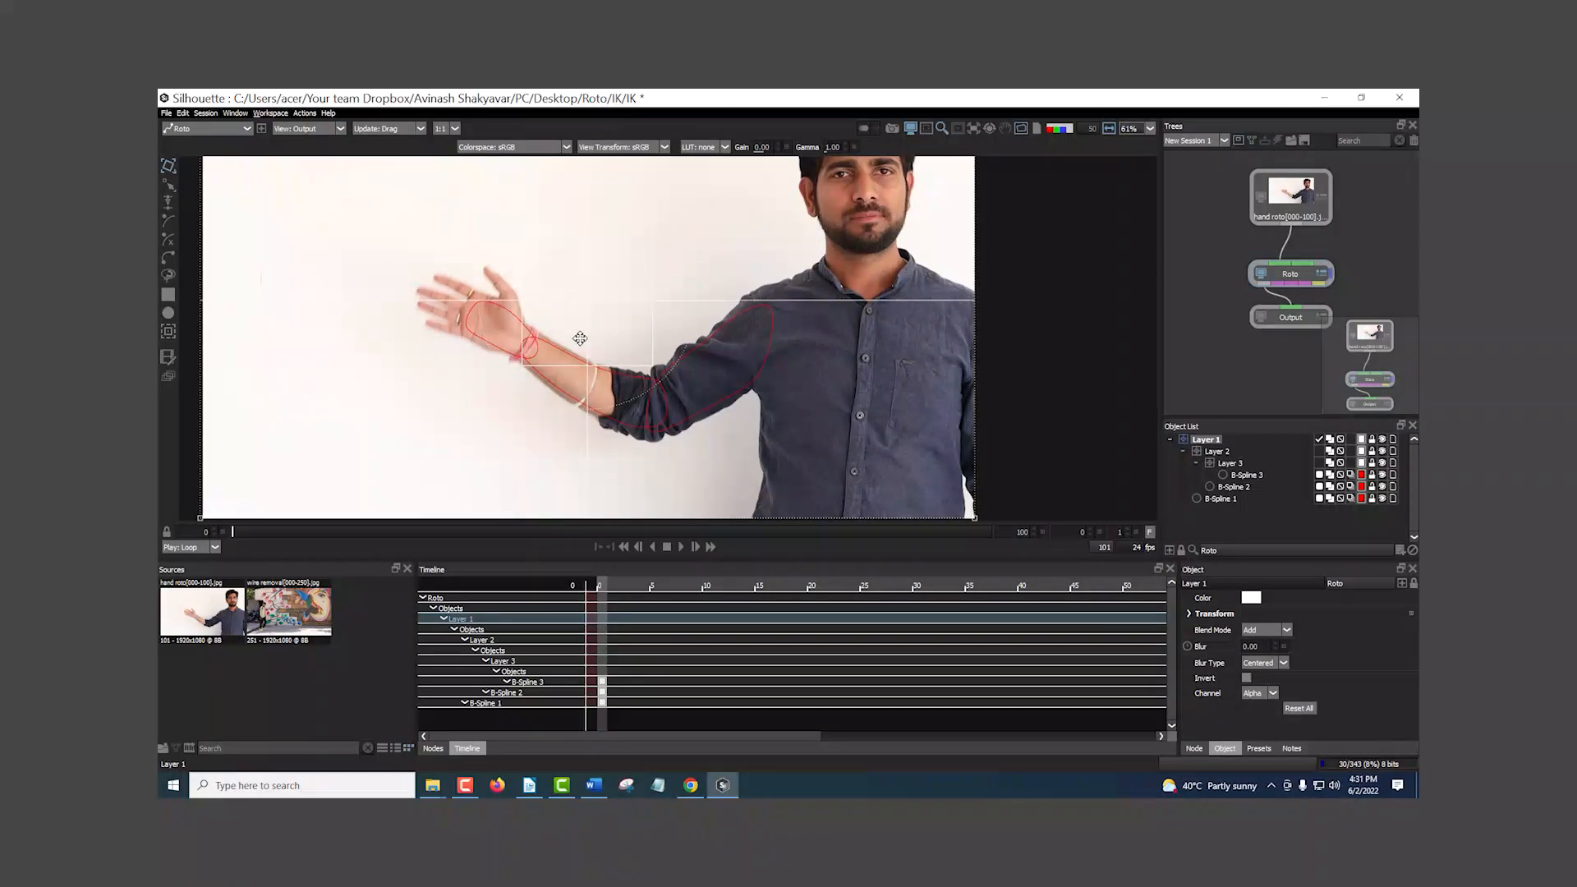
pyautogui.moveTo(587, 302); pyautogui.dragTo(755, 326)
# - Move Layer 2's anchor point onto the elbow joint and select Layer 3
pyautogui.click(1217, 452)
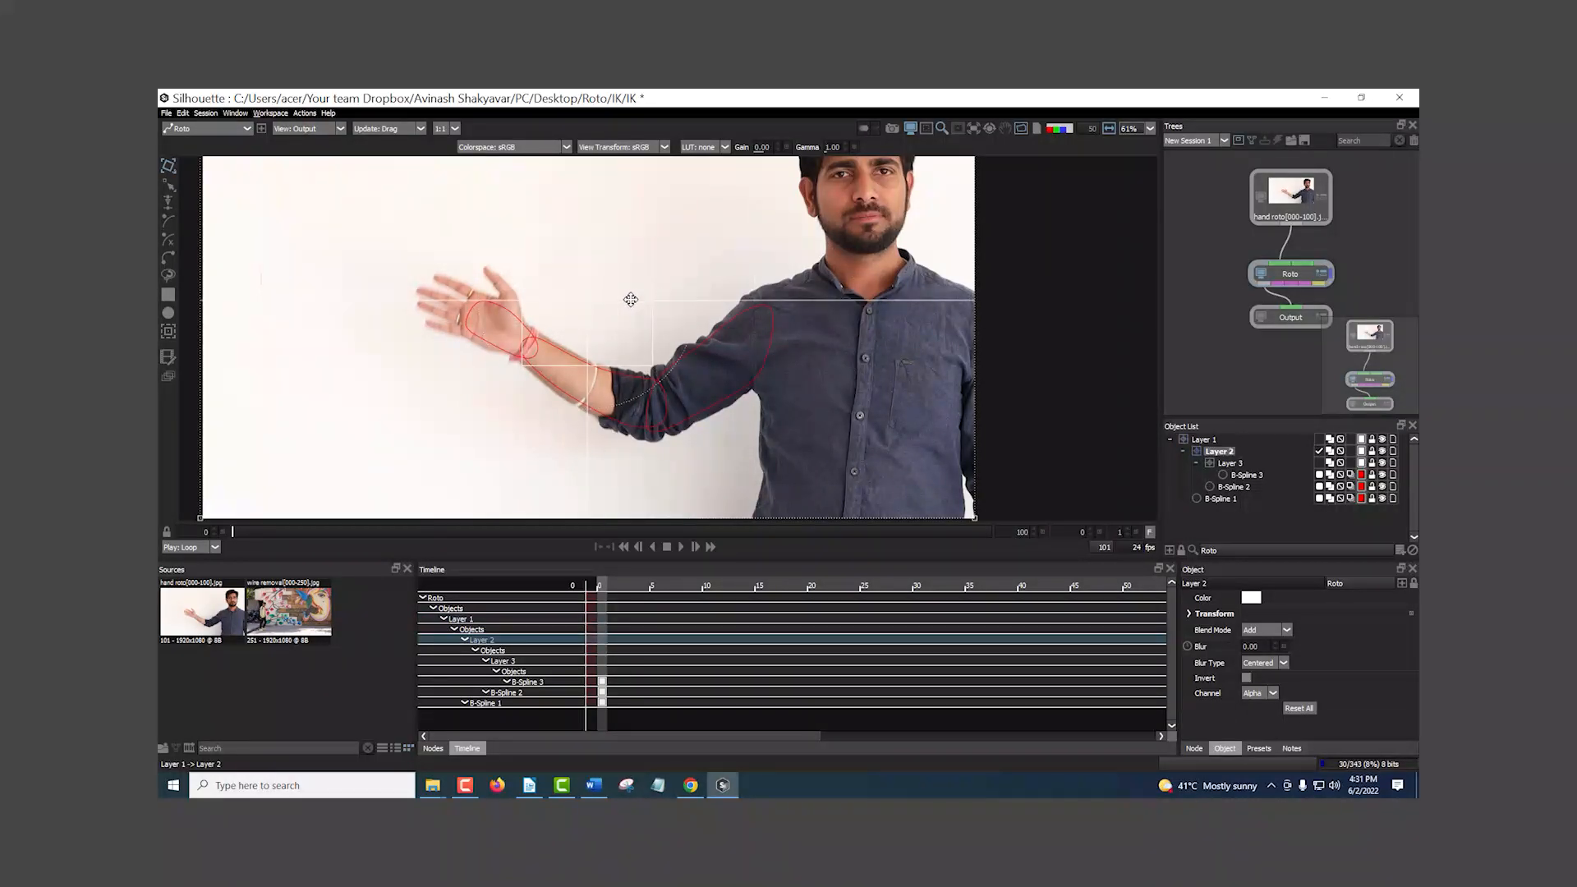
pyautogui.moveTo(586, 300); pyautogui.dragTo(654, 405)
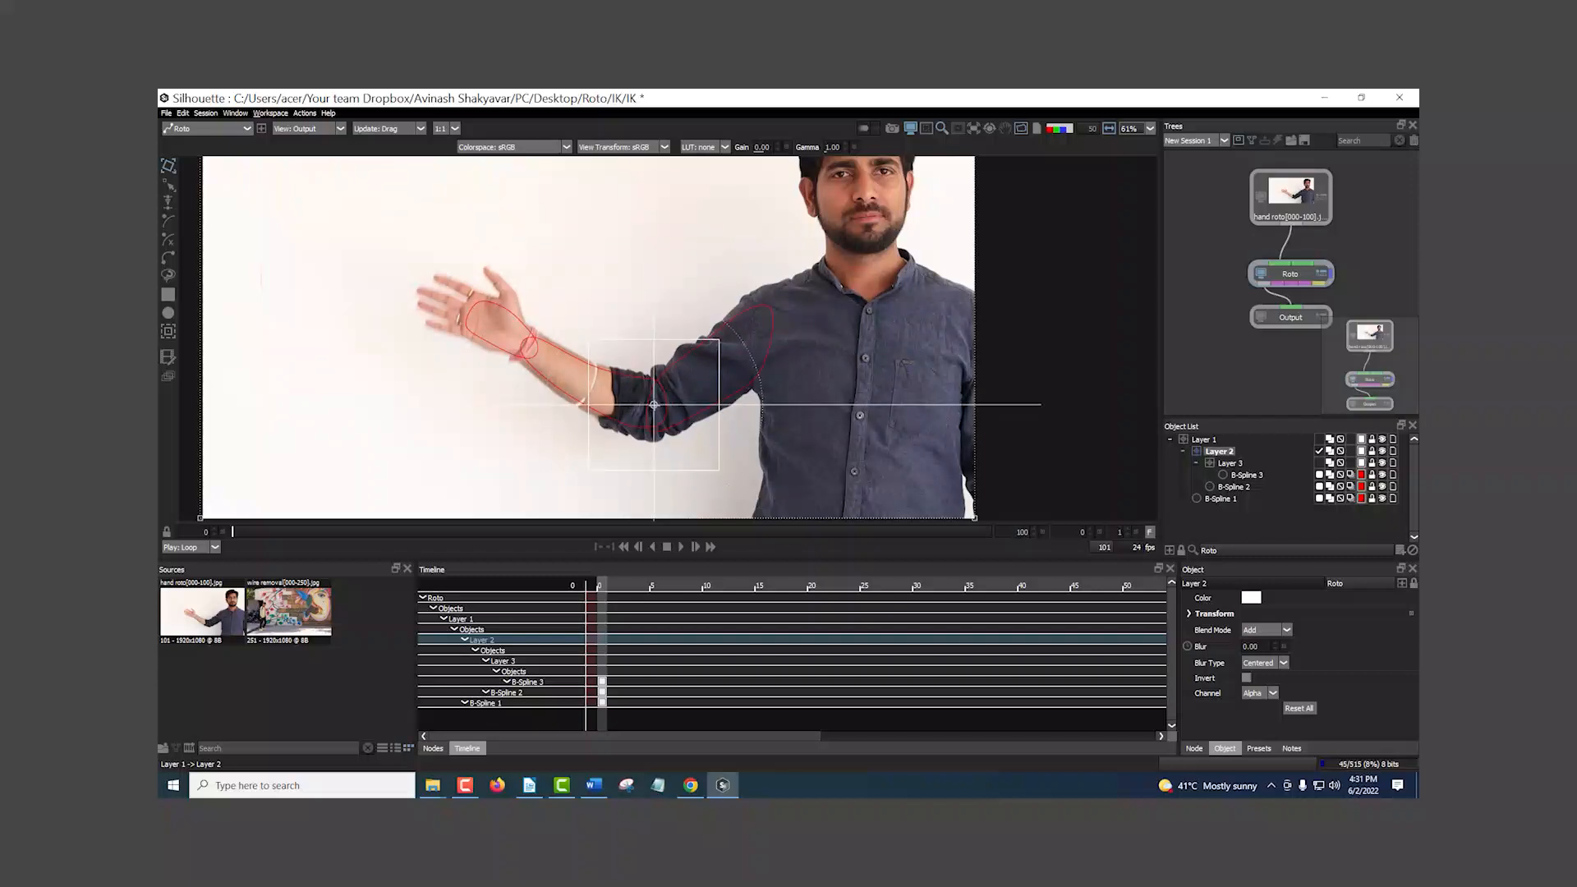
pyautogui.click(1228, 464)
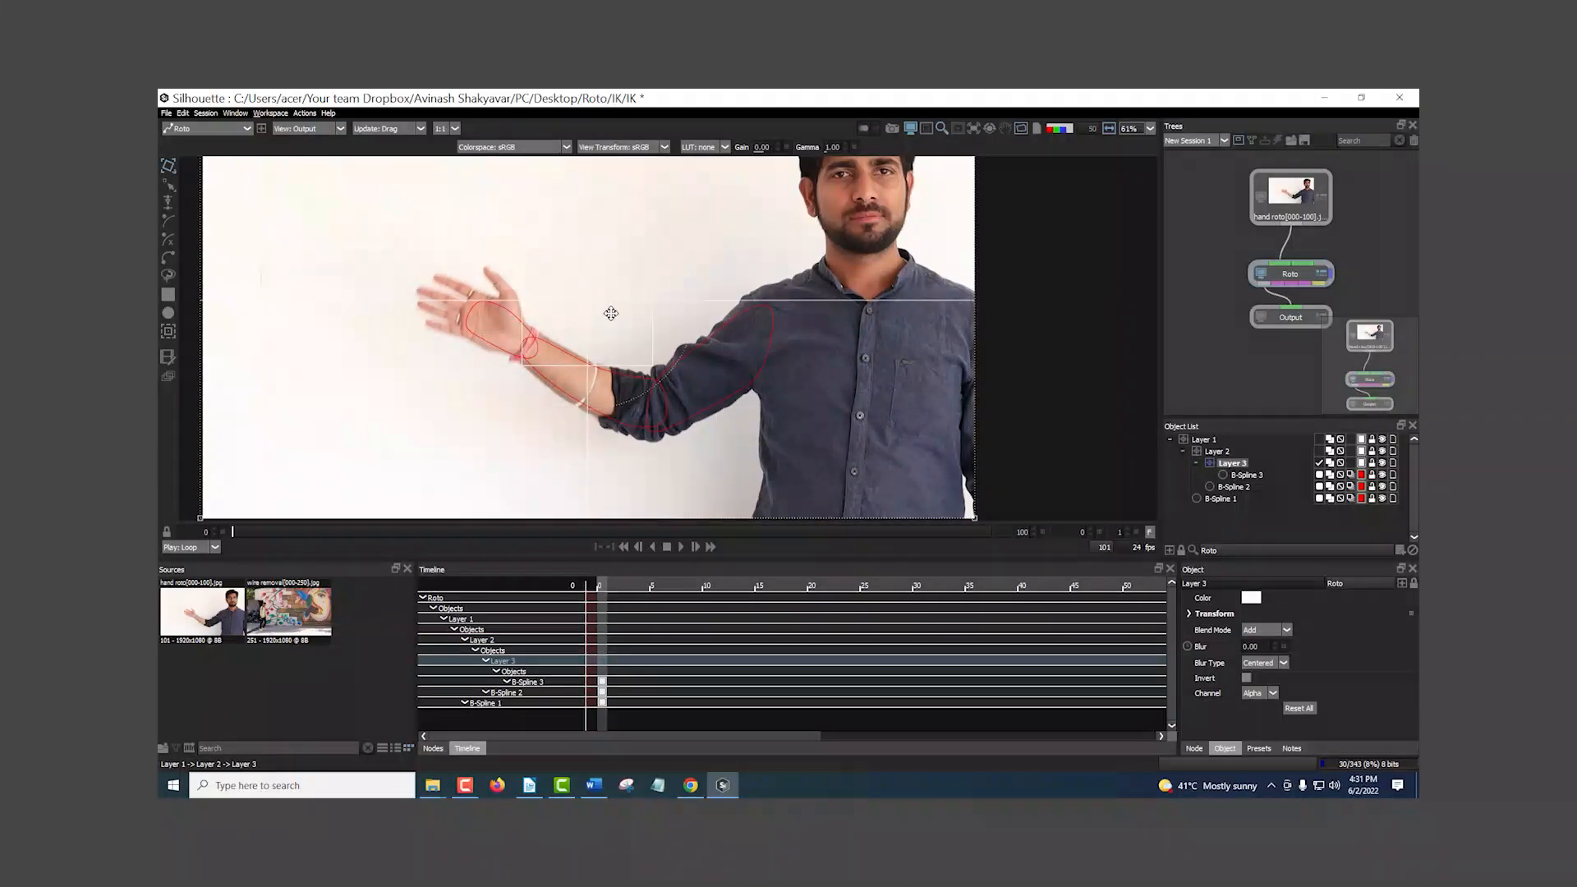
# - Move Layer 3's anchor point onto the wrist and show the IK chain for Layers 1, 2 and 3
pyautogui.moveTo(588, 301); pyautogui.dragTo(525, 346)
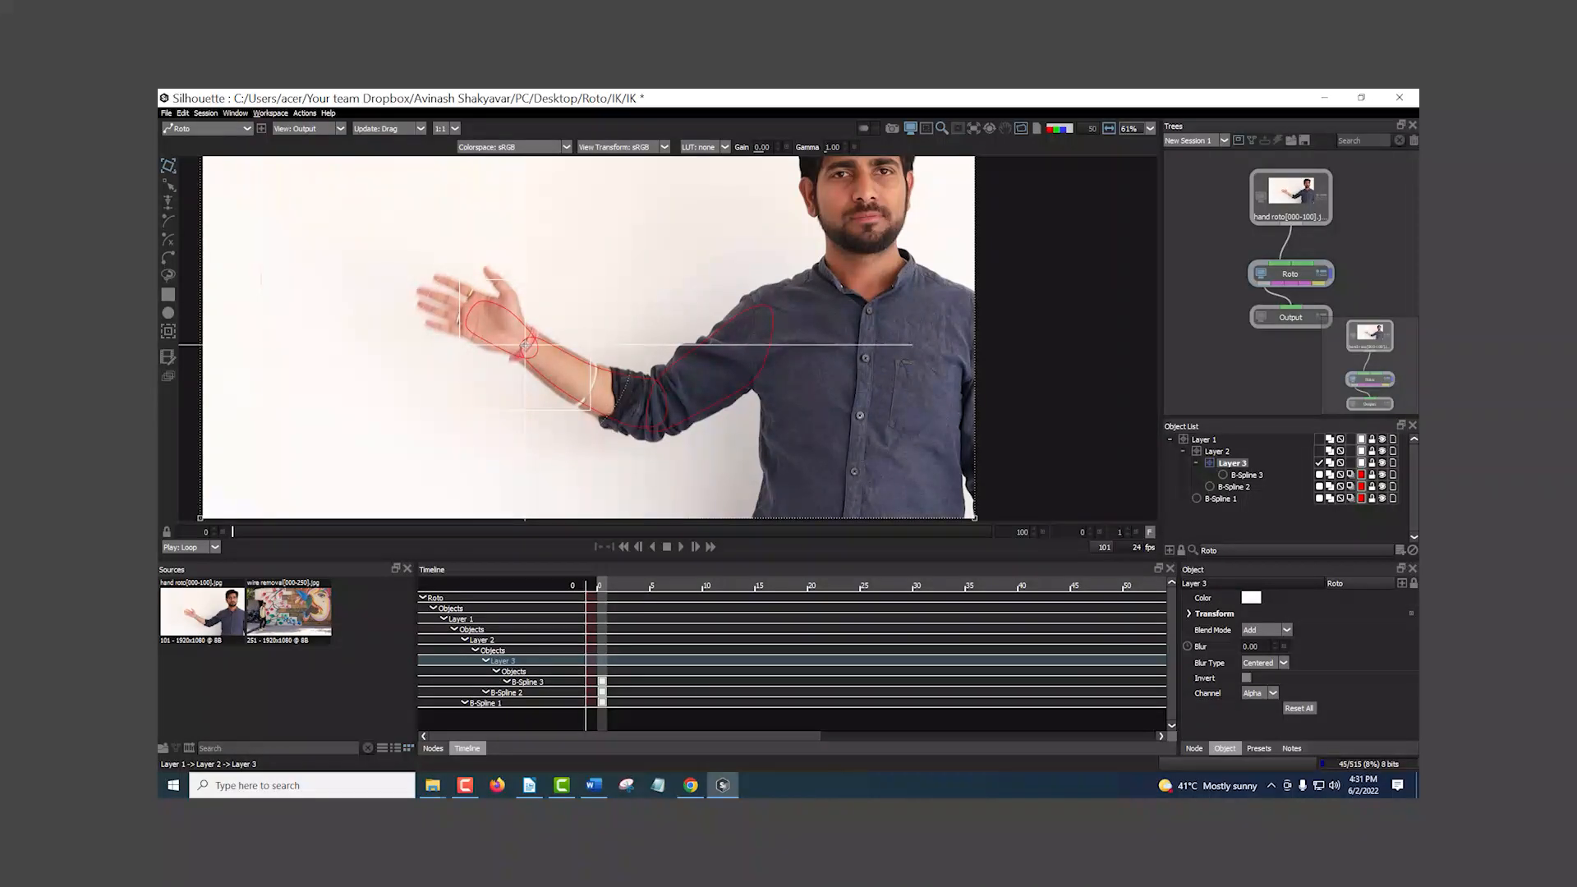
pyautogui.click(1290, 532)
pyautogui.click(1205, 440)
pyautogui.keyDown('ctrl'); pyautogui.click(1217, 451); pyautogui.keyUp('ctrl')
pyautogui.keyDown('ctrl'); pyautogui.click(1227, 463); pyautogui.keyUp('ctrl')
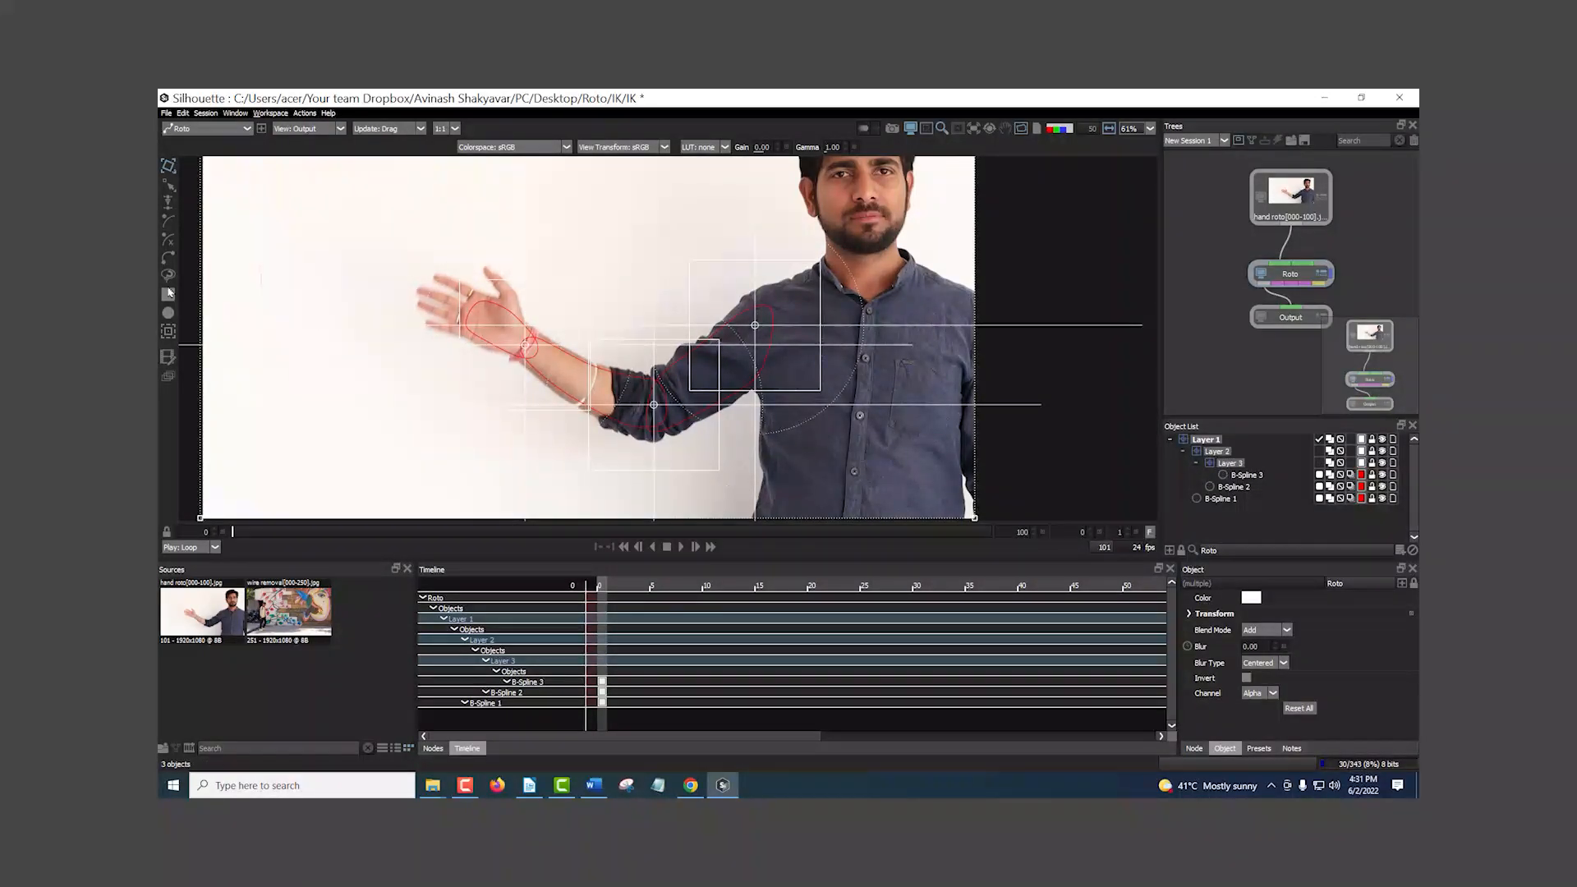
pyautogui.click(168, 202)
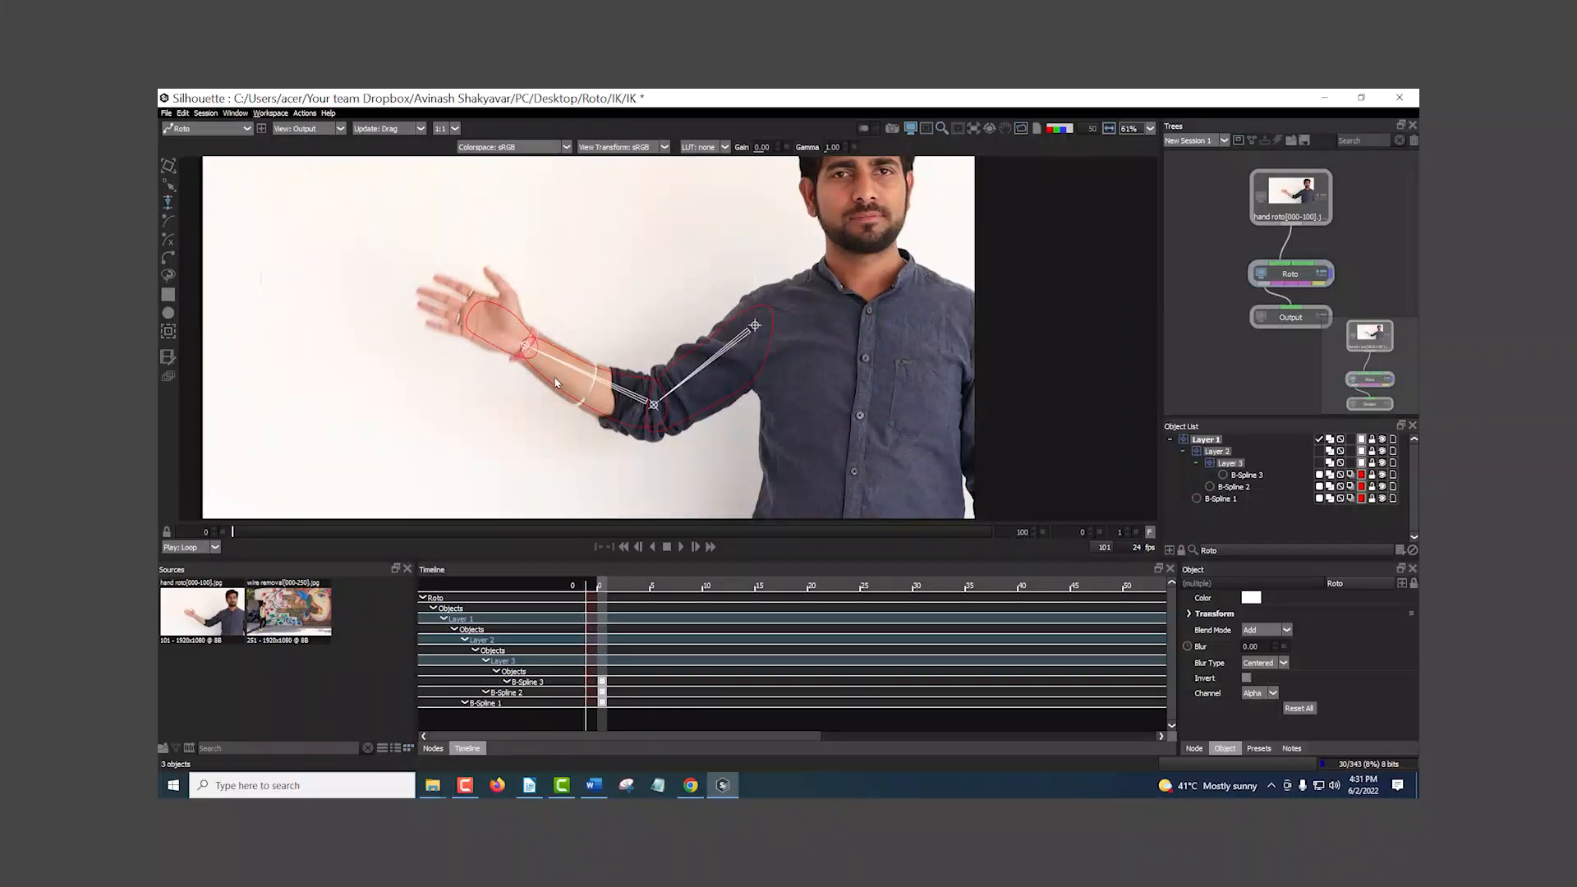
pyautogui.moveTo(232, 533)
pyautogui.mouseDown()
pyautogui.moveTo(294, 533)
pyautogui.moveTo(221, 533)
pyautogui.mouseUp()
pyautogui.click(1189, 615)
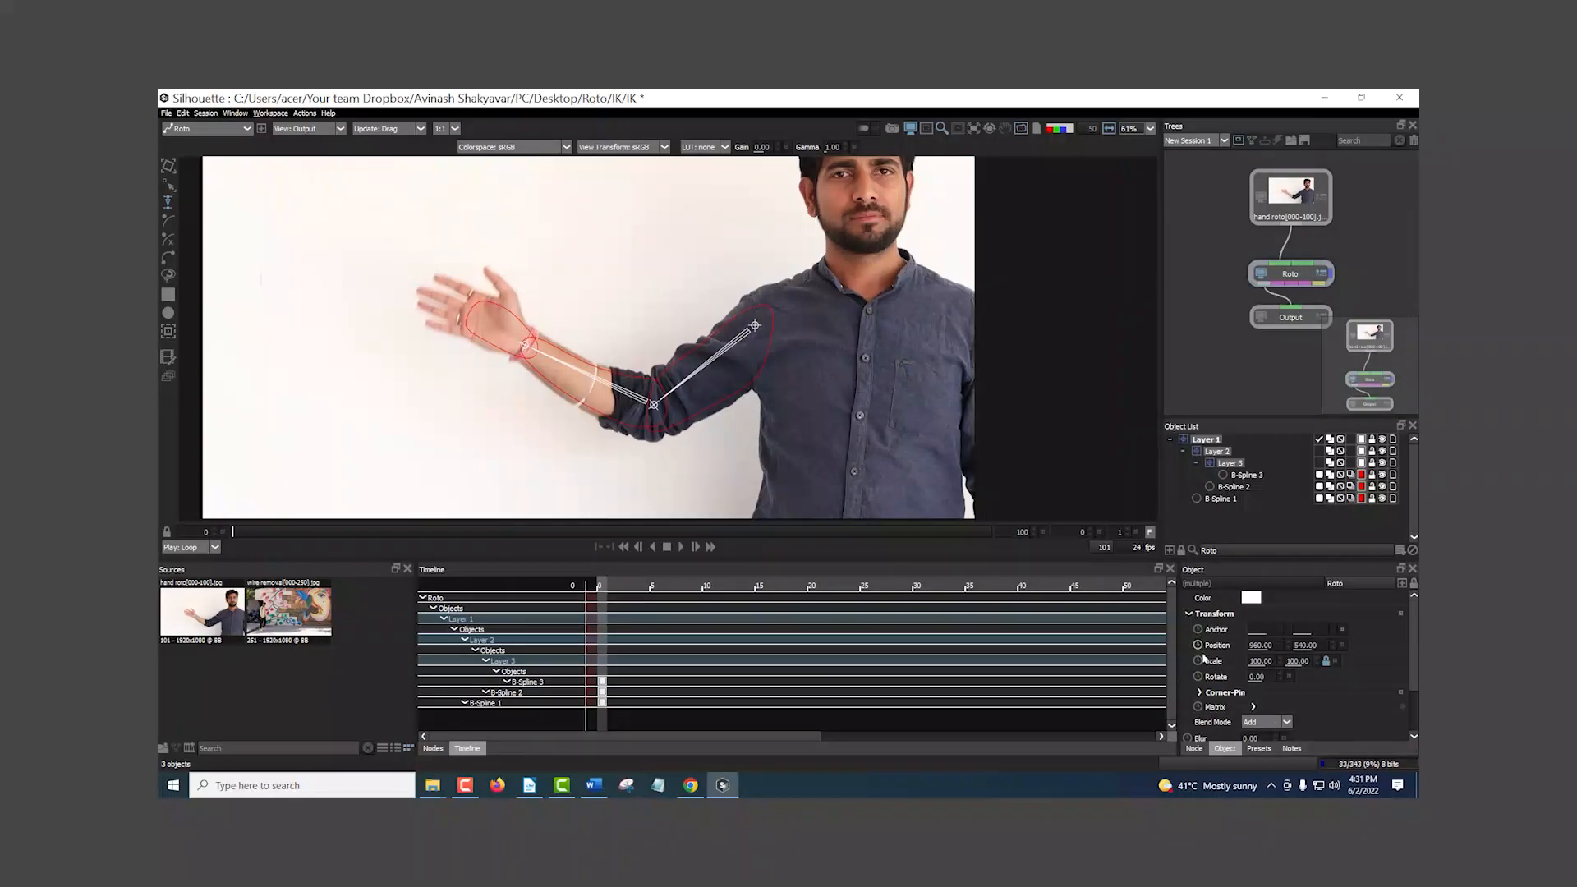
pyautogui.moveTo(524, 345)
pyautogui.mouseDown()
pyautogui.moveTo(529, 310)
pyautogui.moveTo(530, 326)
pyautogui.mouseUp()
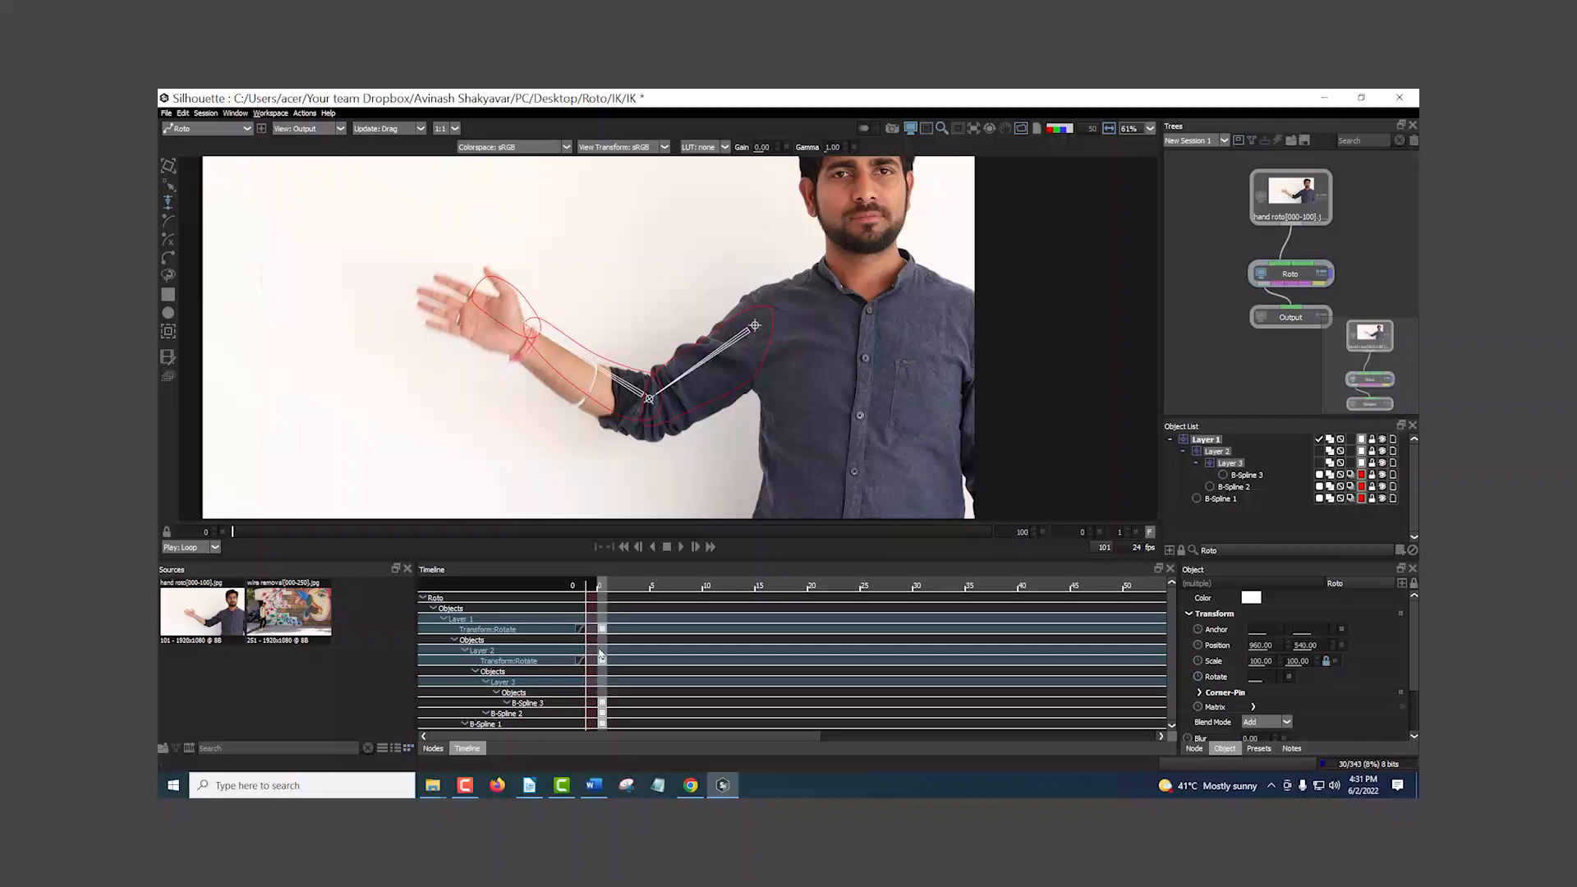
pyautogui.hotkey('ctrl', 'z')
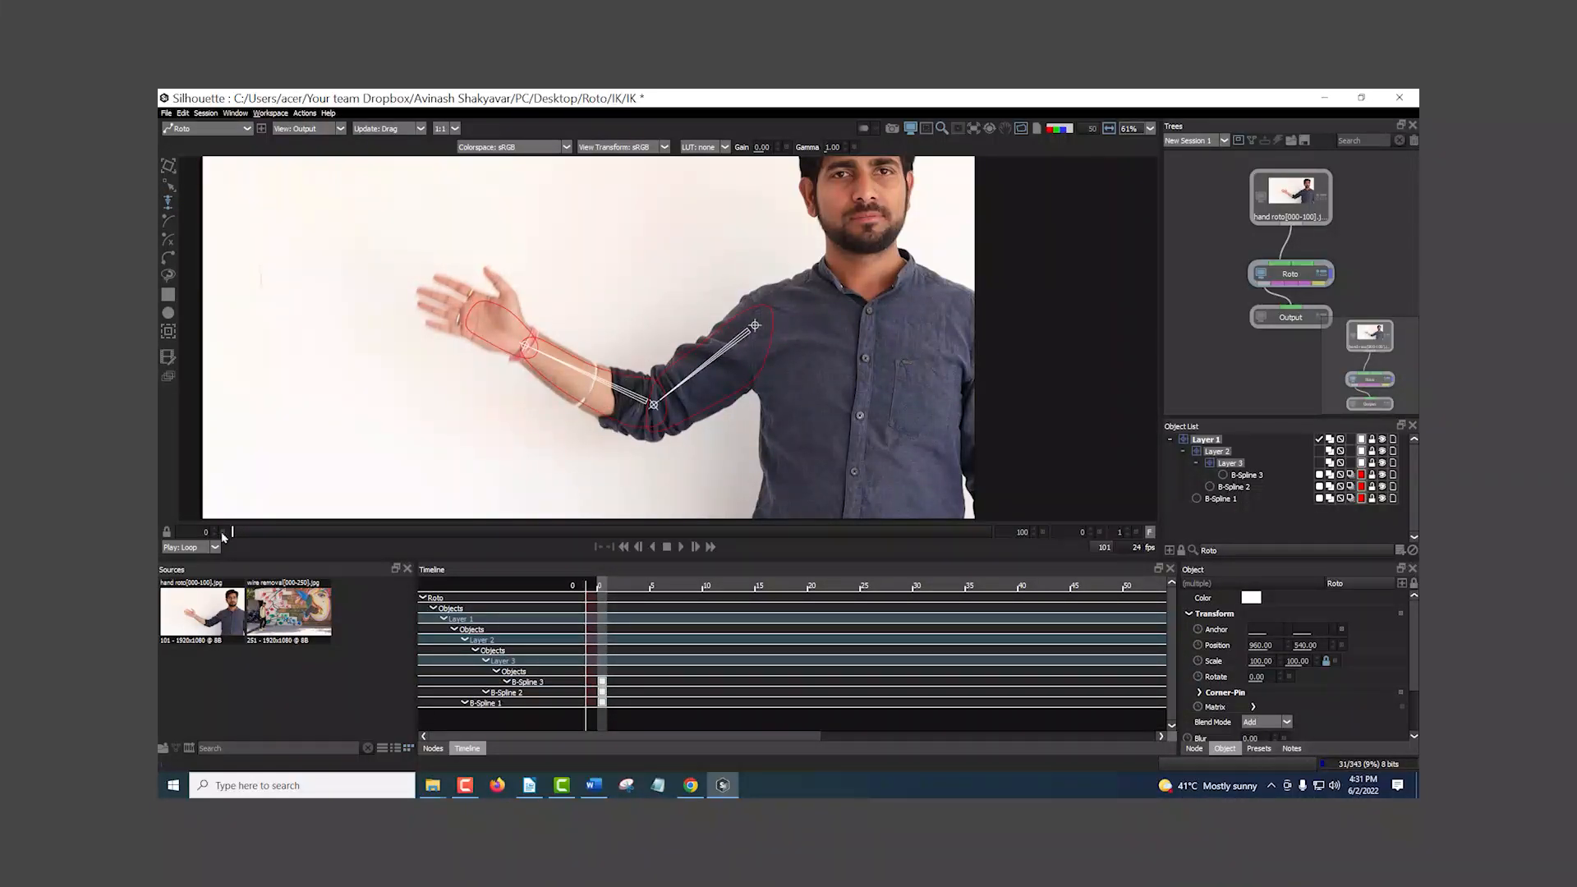
# - Key the arm's starting IK pose at frame 0 by nudging the wrist joint into place
pyautogui.click(527, 349)
pyautogui.moveTo(525, 349); pyautogui.dragTo(523, 347)
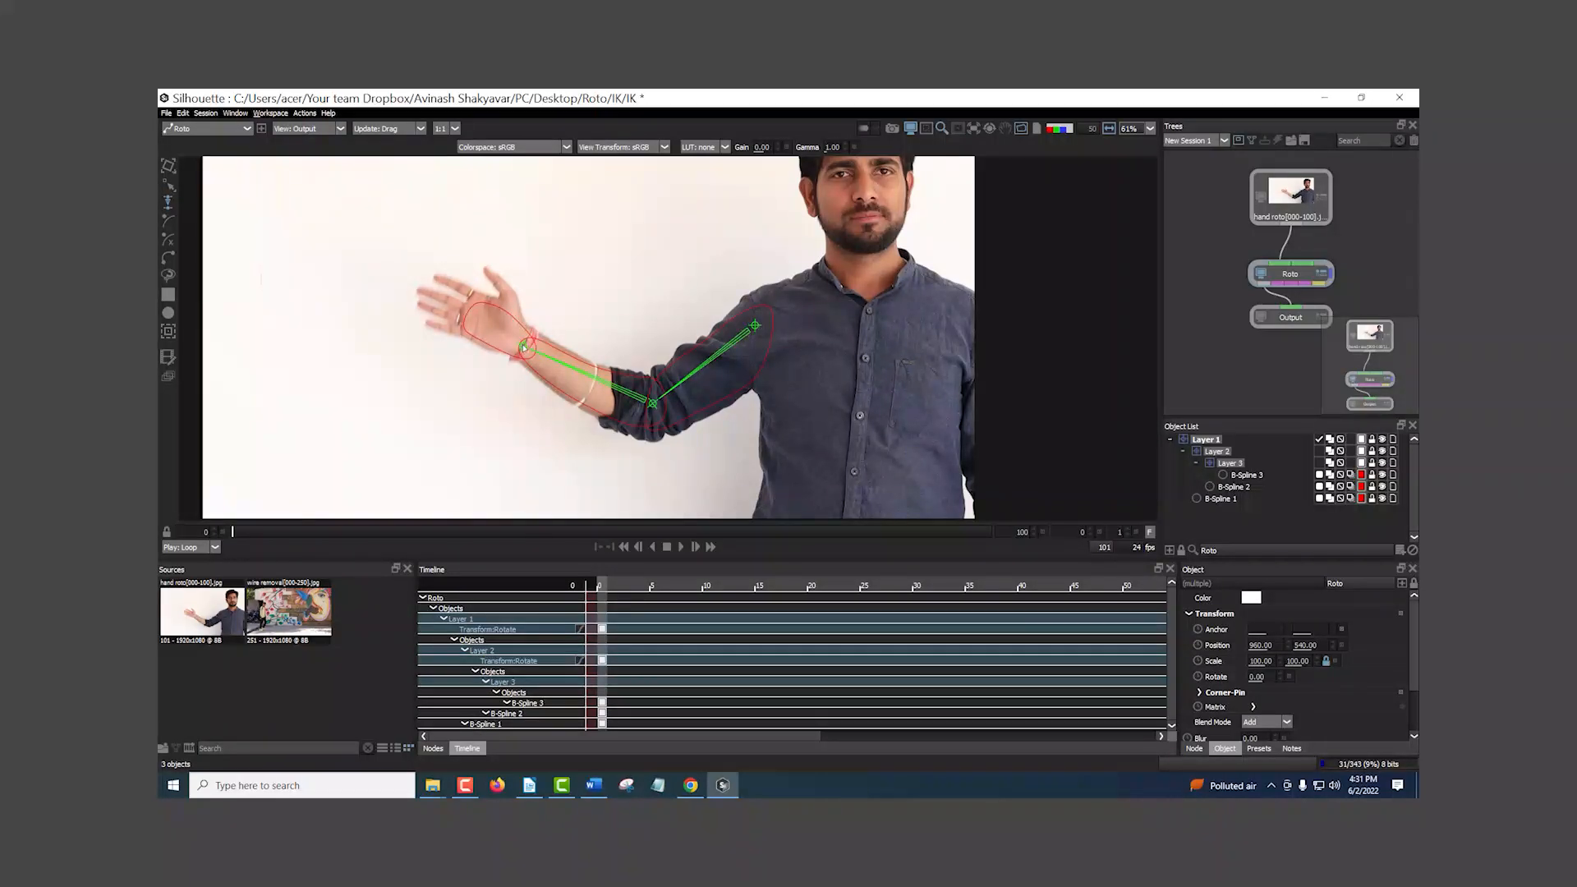
pyautogui.moveTo(235, 537); pyautogui.dragTo(198, 541)
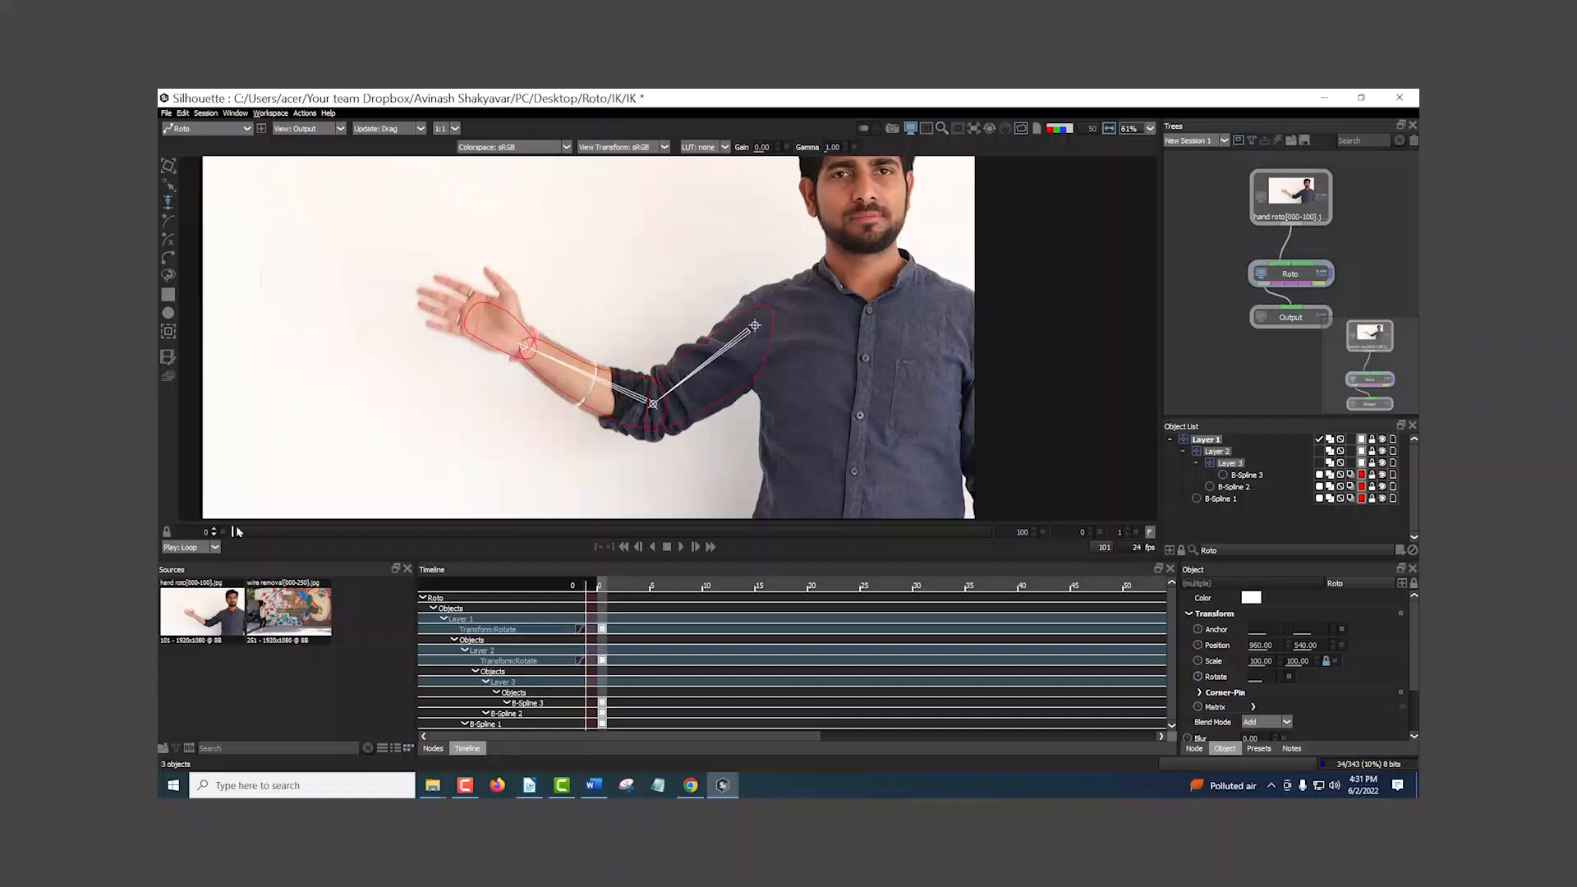
# - Pose the arm with IK at frames 7 and 15, placing the wrist joint on the raised wrist
pyautogui.press('space')
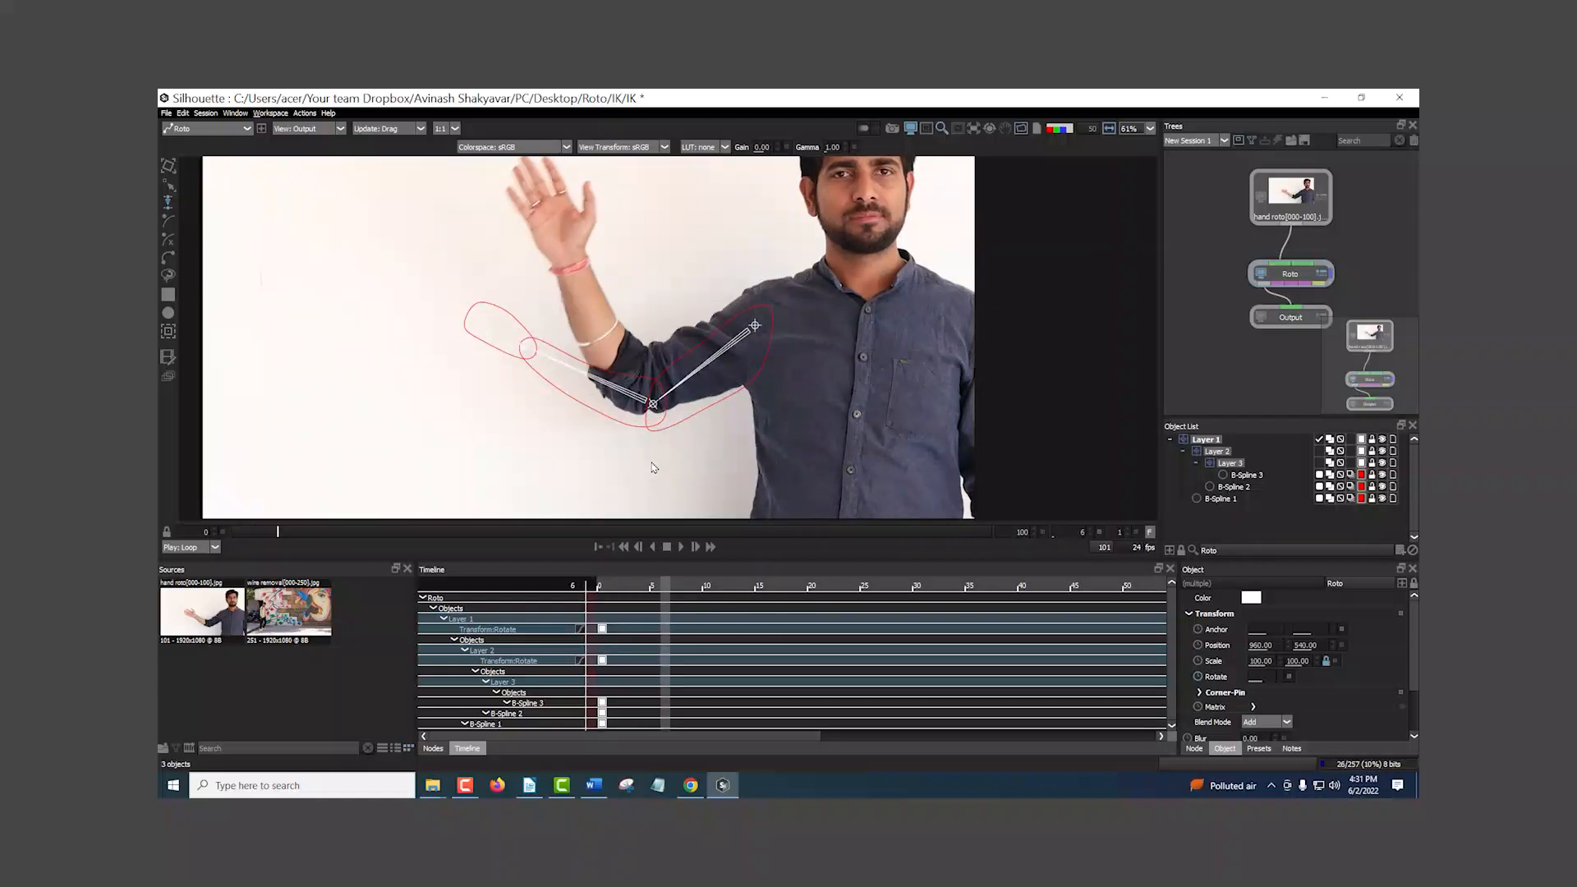
pyautogui.moveTo(528, 348); pyautogui.dragTo(581, 256)
pyautogui.press('space')
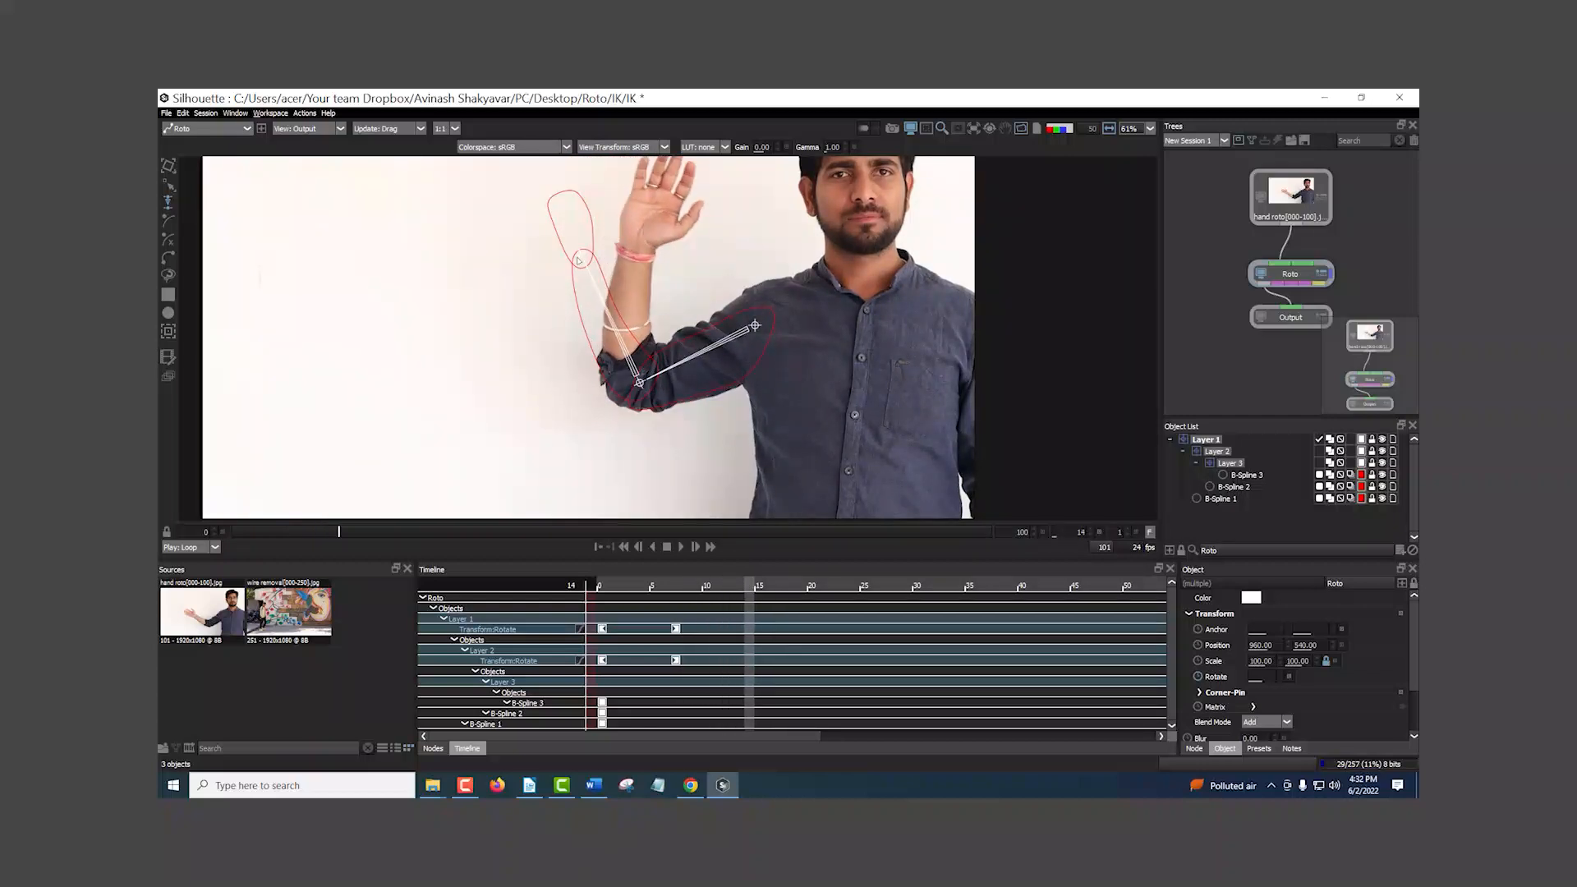
pyautogui.moveTo(583, 257); pyautogui.dragTo(643, 248)
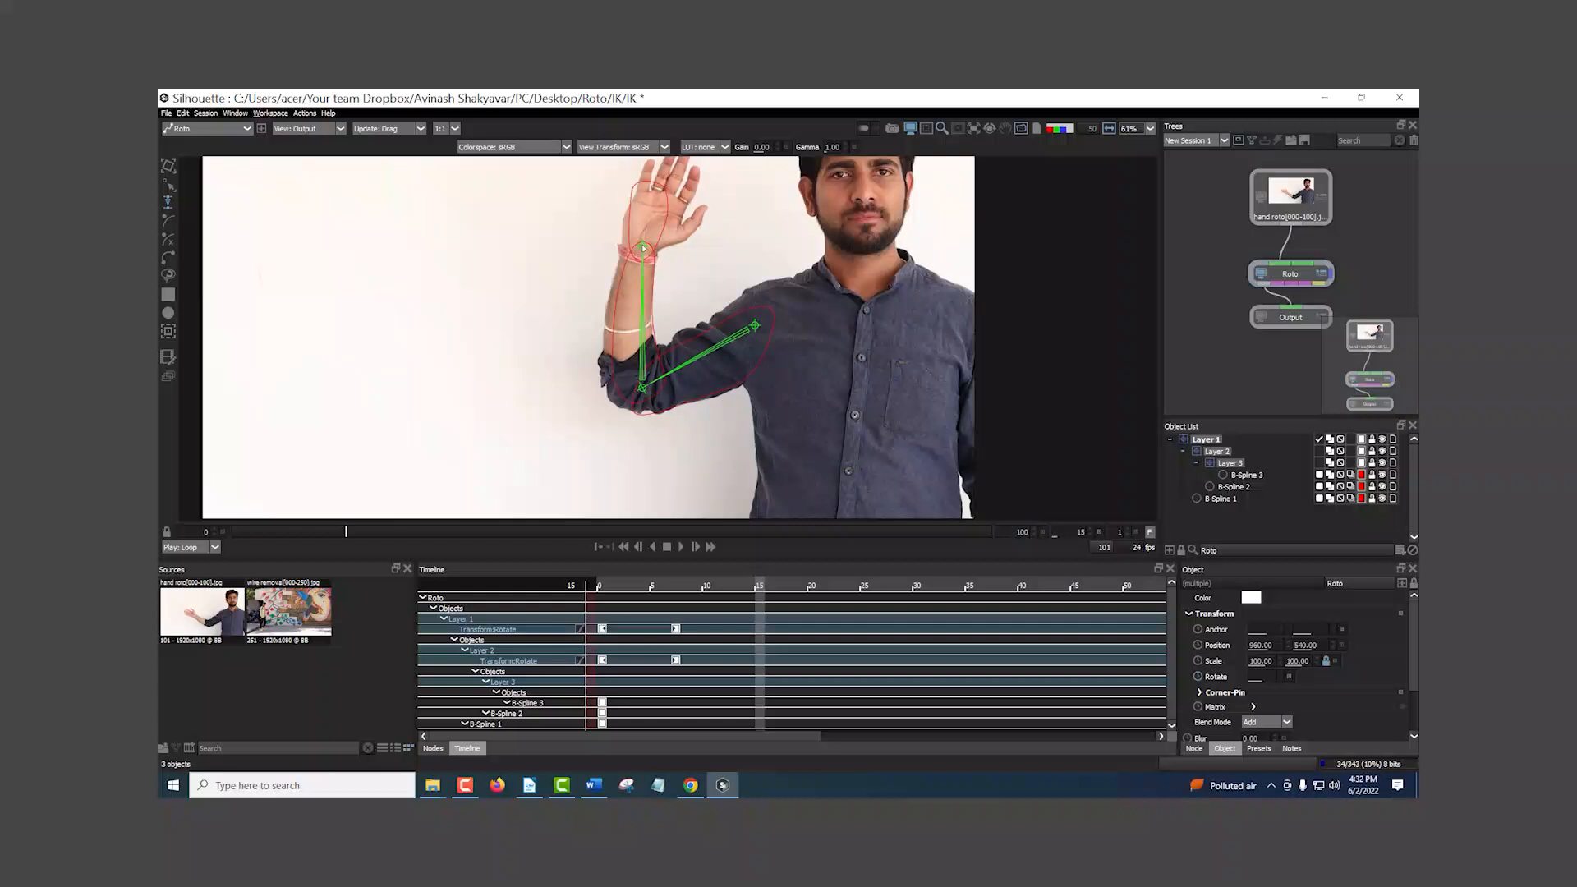
# - Pose the arm with IK at frame 27, bringing the wrist joint down to the lowered hand
pyautogui.press('x')
pyautogui.press('x')
pyautogui.press('x')
pyautogui.press('x')
pyautogui.press('x')
pyautogui.press('x')
pyautogui.press('x')
pyautogui.press('x')
pyautogui.press('x')
pyautogui.press('x')
pyautogui.press('x')
pyautogui.press('x')
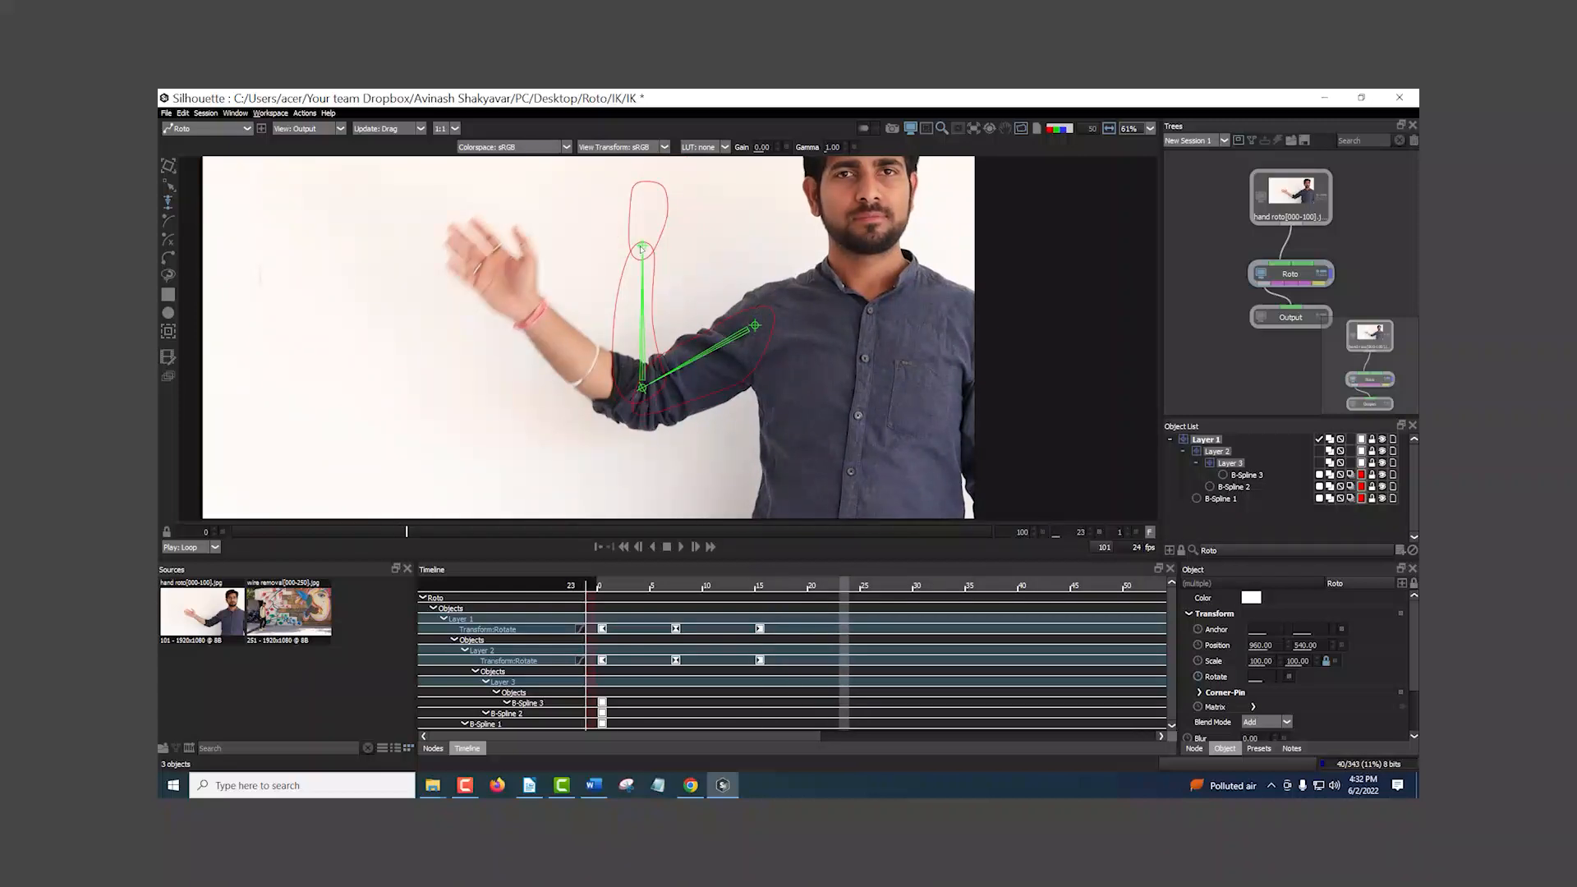
pyautogui.moveTo(641, 252); pyautogui.dragTo(523, 439)
# - Key IK arm poses at frames 30, 46 and 50 to follow the hand back up to its raised position
pyautogui.press('x')
pyautogui.press('x')
pyautogui.press('x')
pyautogui.press('x')
pyautogui.press('x')
pyautogui.press('x')
pyautogui.press('x')
pyautogui.press('x')
pyautogui.press('x')
pyautogui.press('x')
pyautogui.press('x')
pyautogui.press('x')
pyautogui.press('x')
pyautogui.press('x')
pyautogui.press('x')
pyautogui.press('x')
pyautogui.press('x')
pyautogui.press('x')
pyautogui.press('x')
pyautogui.moveTo(523, 438); pyautogui.dragTo(702, 241)
pyautogui.press('x')
pyautogui.press('x')
pyautogui.press('x')
pyautogui.press('x')
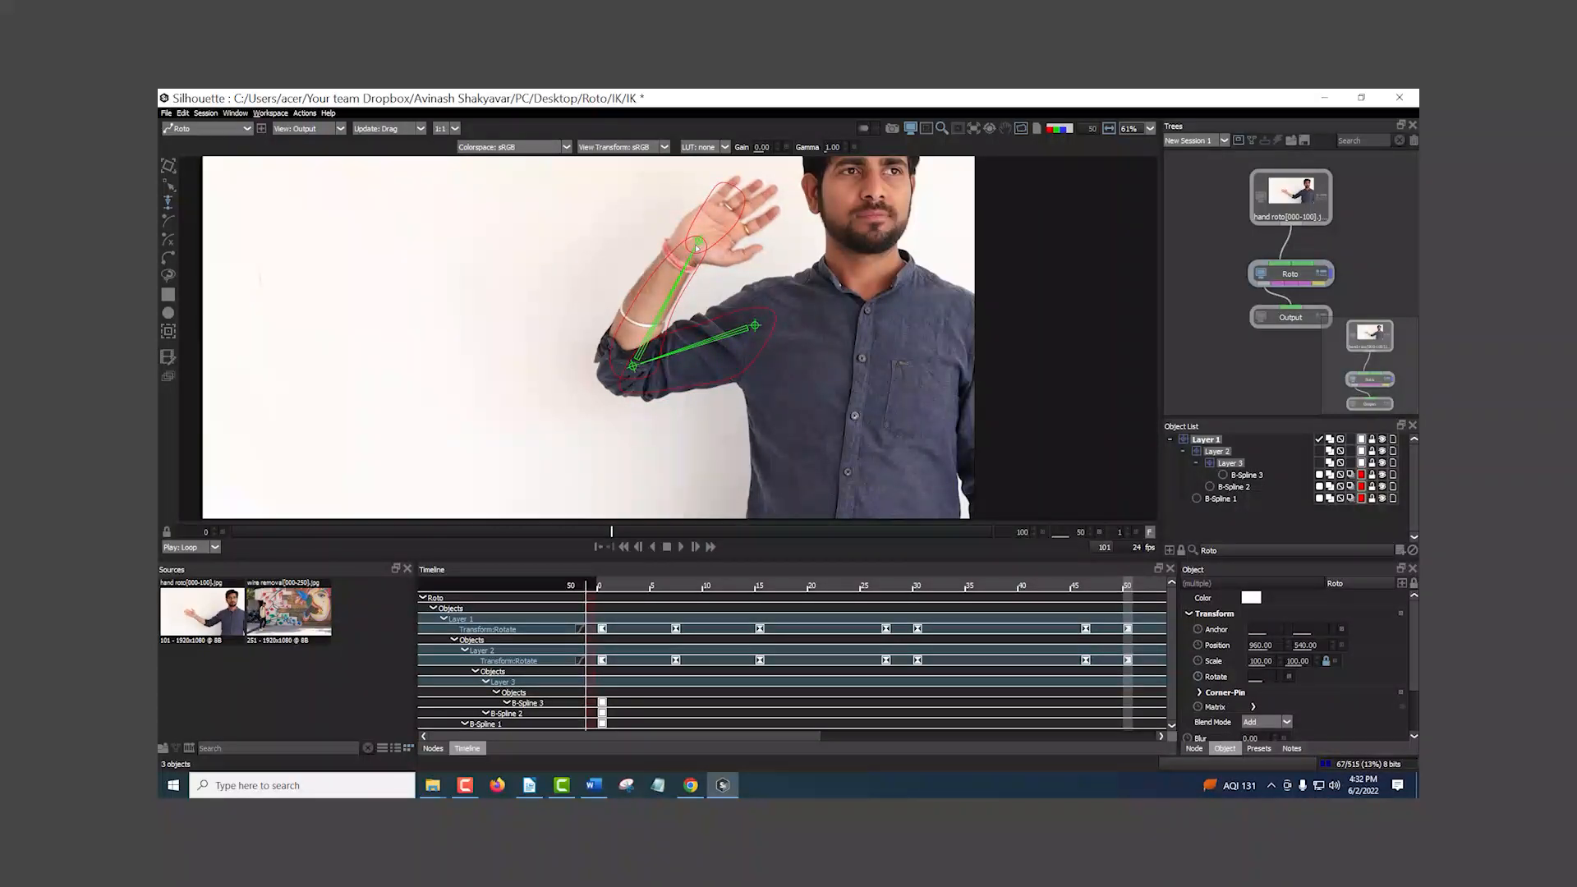
# - Work back through the frames and correct the IK arm pose at frames 38, 34 and 31
pyautogui.moveTo(601, 536); pyautogui.dragTo(523, 534)
pyautogui.moveTo(548, 286); pyautogui.dragTo(526, 309)
pyautogui.press('z')
pyautogui.press('z')
pyautogui.press('z')
pyautogui.press('z')
pyautogui.moveTo(521, 373); pyautogui.dragTo(524, 432)
pyautogui.press('z')
pyautogui.press('z')
pyautogui.press('z')
pyautogui.press('z')
pyautogui.press('z')
pyautogui.press('z')
pyautogui.press('z')
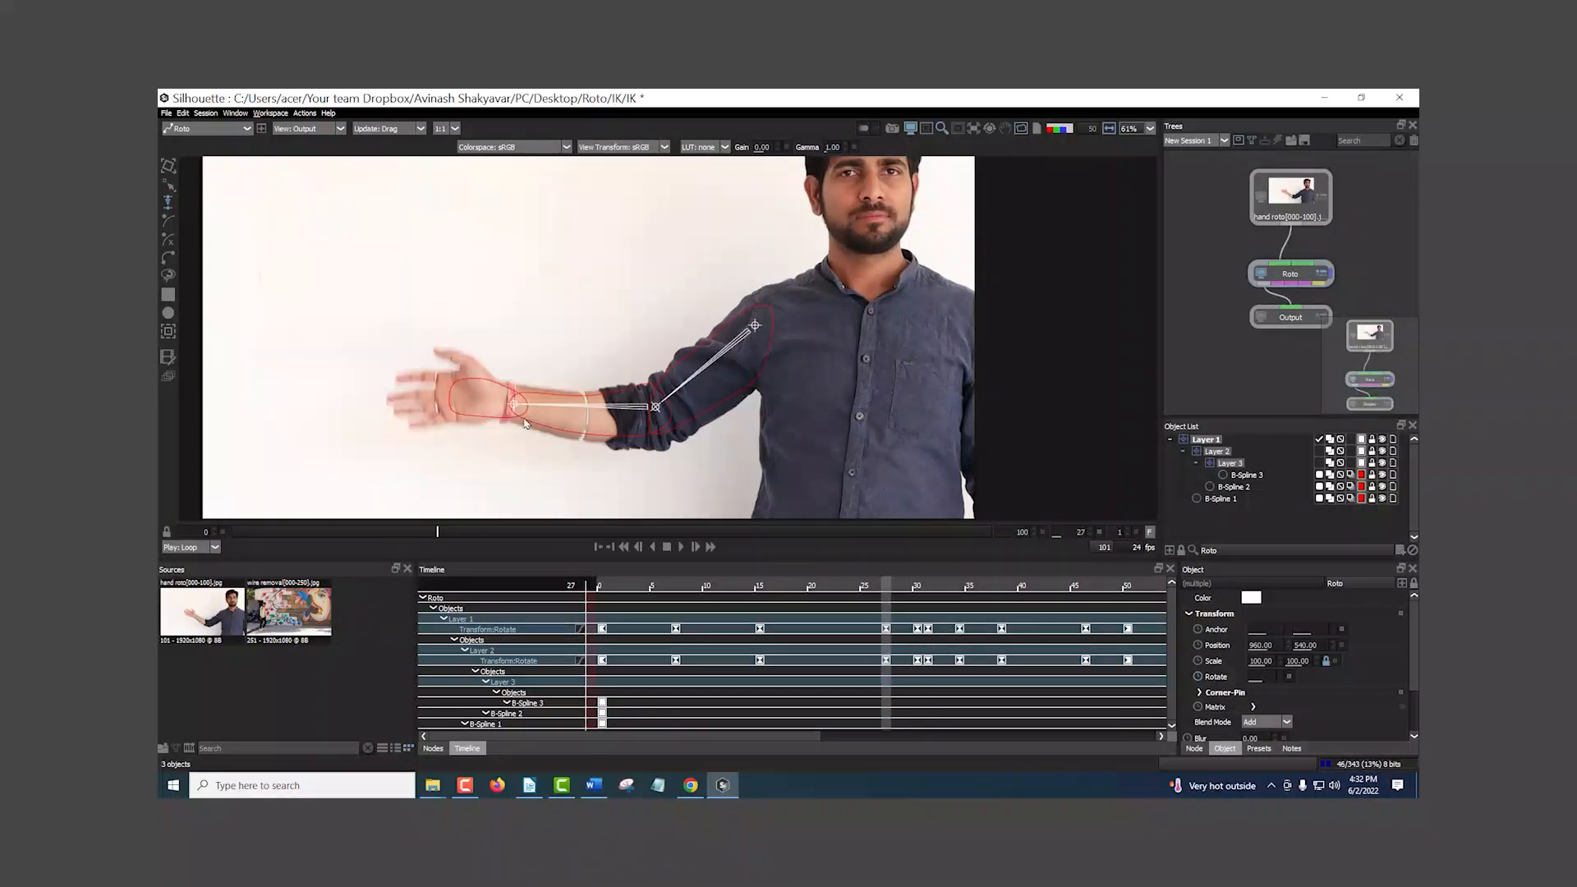
# - Correct the IK arm pose at frames 22, 19, 17 and 16 so the splines follow the downward swing
pyautogui.press('z')
pyautogui.press('z')
pyautogui.press('z')
pyautogui.press('z')
pyautogui.press('z')
pyautogui.moveTo(544, 313); pyautogui.dragTo(636, 253)
pyautogui.press('z')
pyautogui.press('z')
pyautogui.press('z')
pyautogui.press('z')
pyautogui.press('z')
pyautogui.press('z')
# - Step forward from frame 16 to 28 and scrub back to frame 0 to check how the splines follow the arm
pyautogui.press('x')
pyautogui.press('x')
pyautogui.press('x')
pyautogui.press('x')
pyautogui.press('x')
pyautogui.press('x')
pyautogui.press('x')
pyautogui.press('x')
pyautogui.press('x')
pyautogui.press('x')
pyautogui.press('x')
pyautogui.press('x')
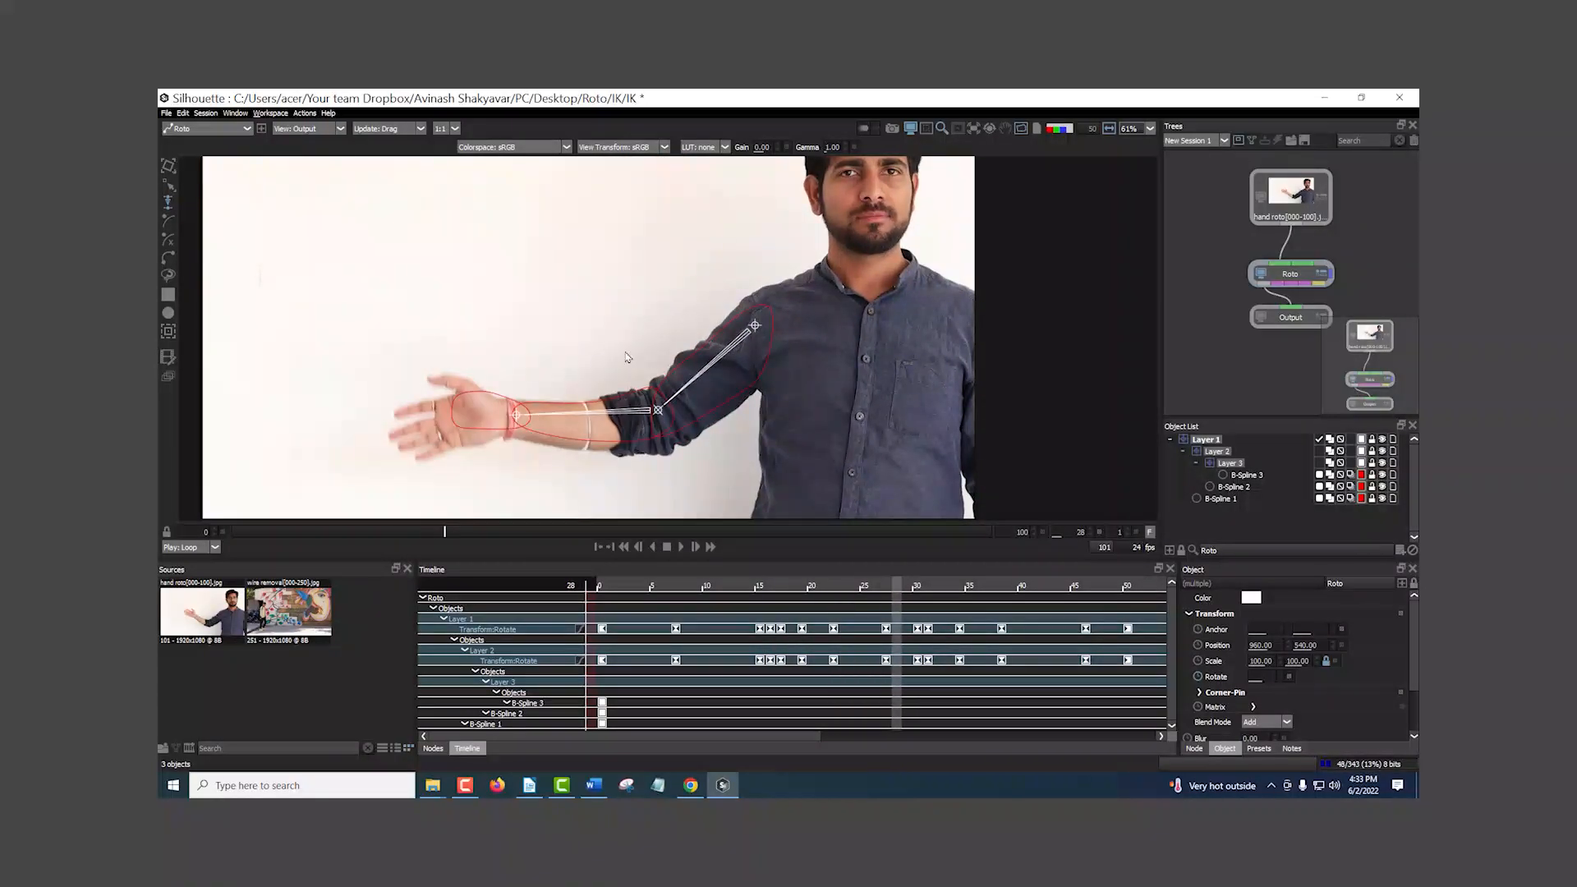
pyautogui.moveTo(456, 534); pyautogui.dragTo(159, 544)
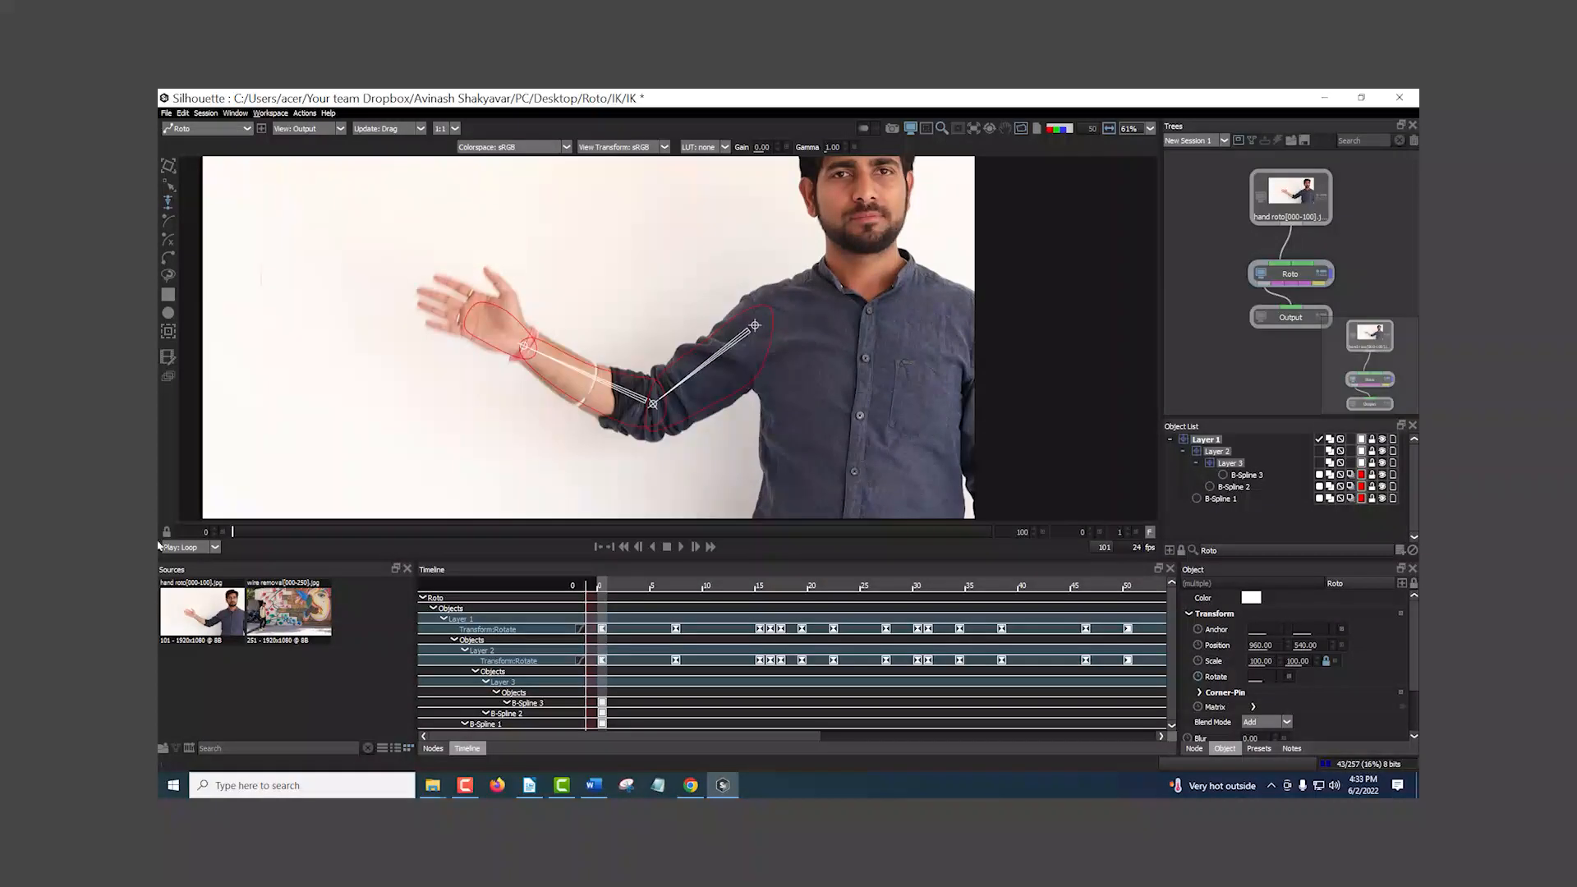
# - Draw a closed Bezier shape over the wall above the arm, extending beyond the frame's upper edge
pyautogui.moveTo(471, 356); pyautogui.dragTo(480, 311)
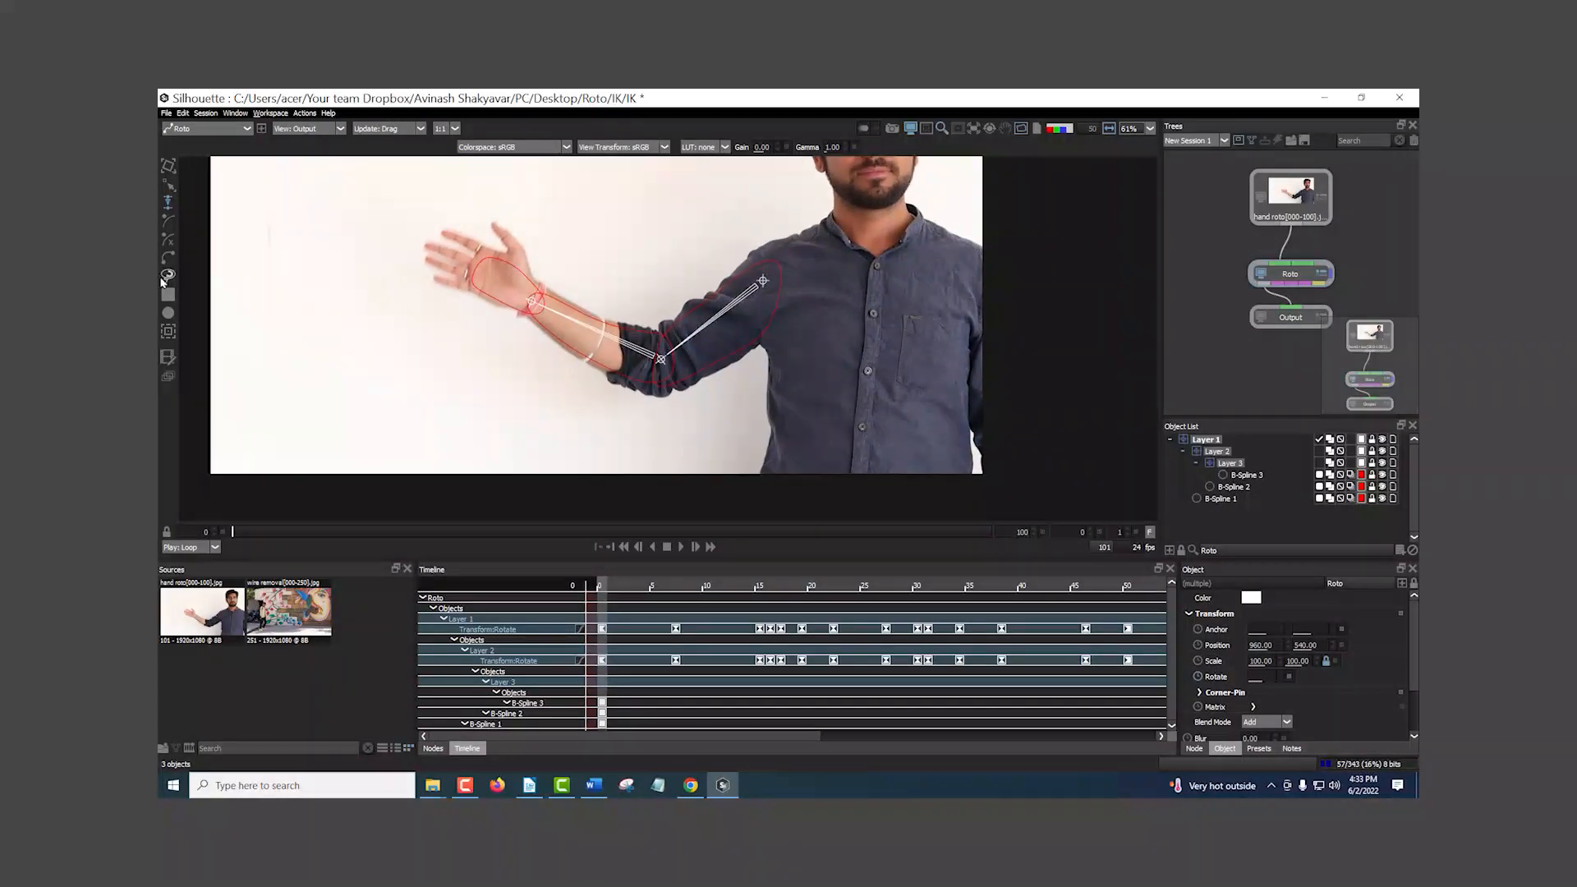
pyautogui.click(167, 257)
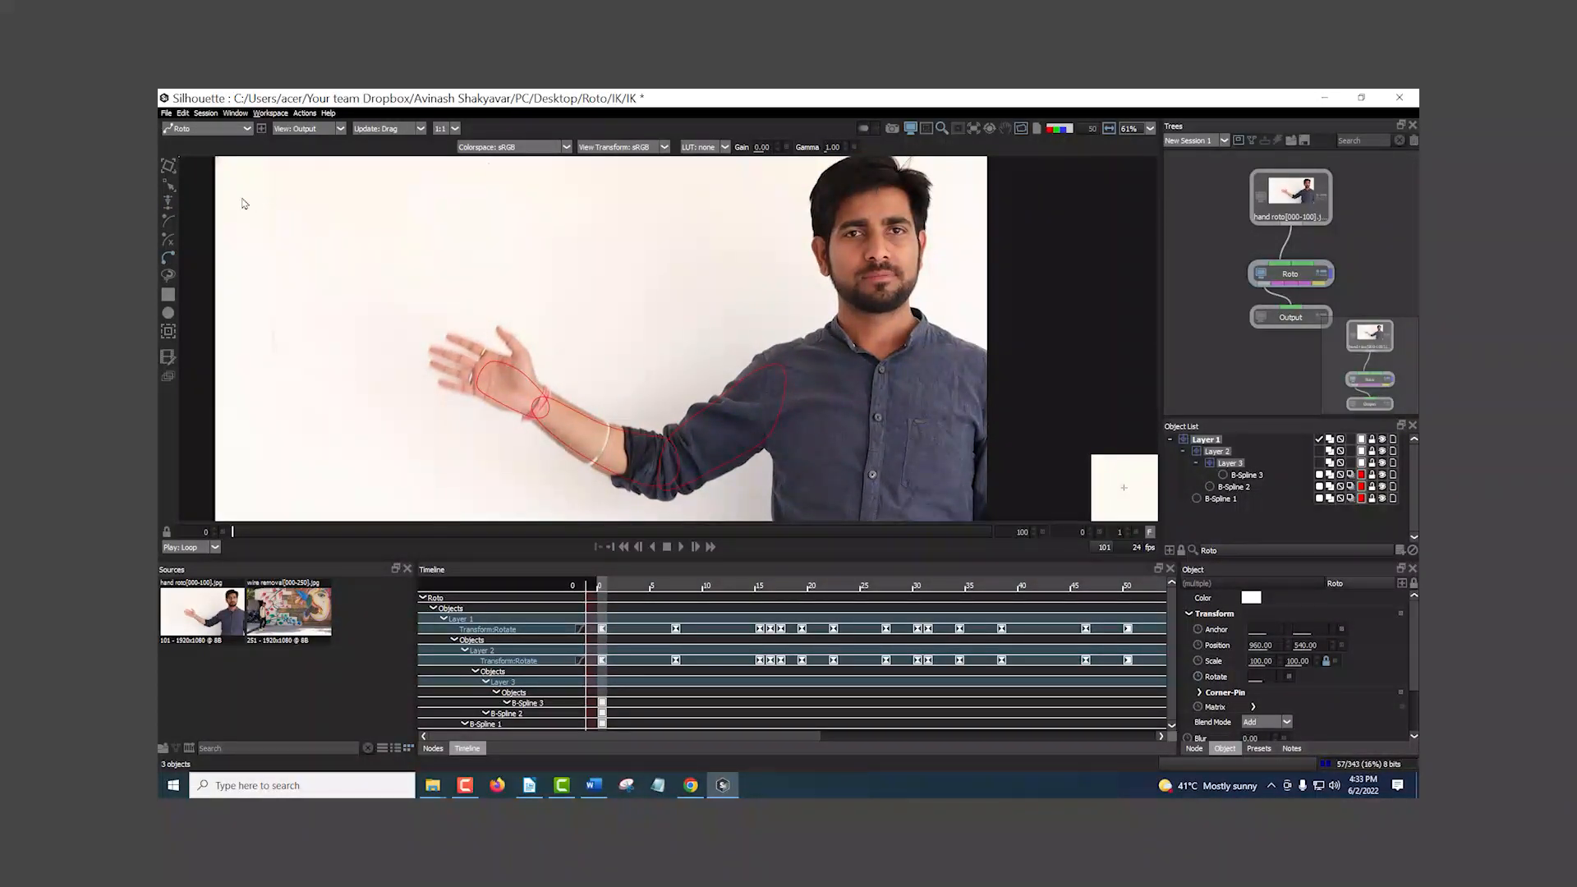
pyautogui.click(225, 206)
pyautogui.click(585, 343)
pyautogui.click(625, 373)
pyautogui.click(740, 340)
pyautogui.click(794, 292)
pyautogui.click(802, 183)
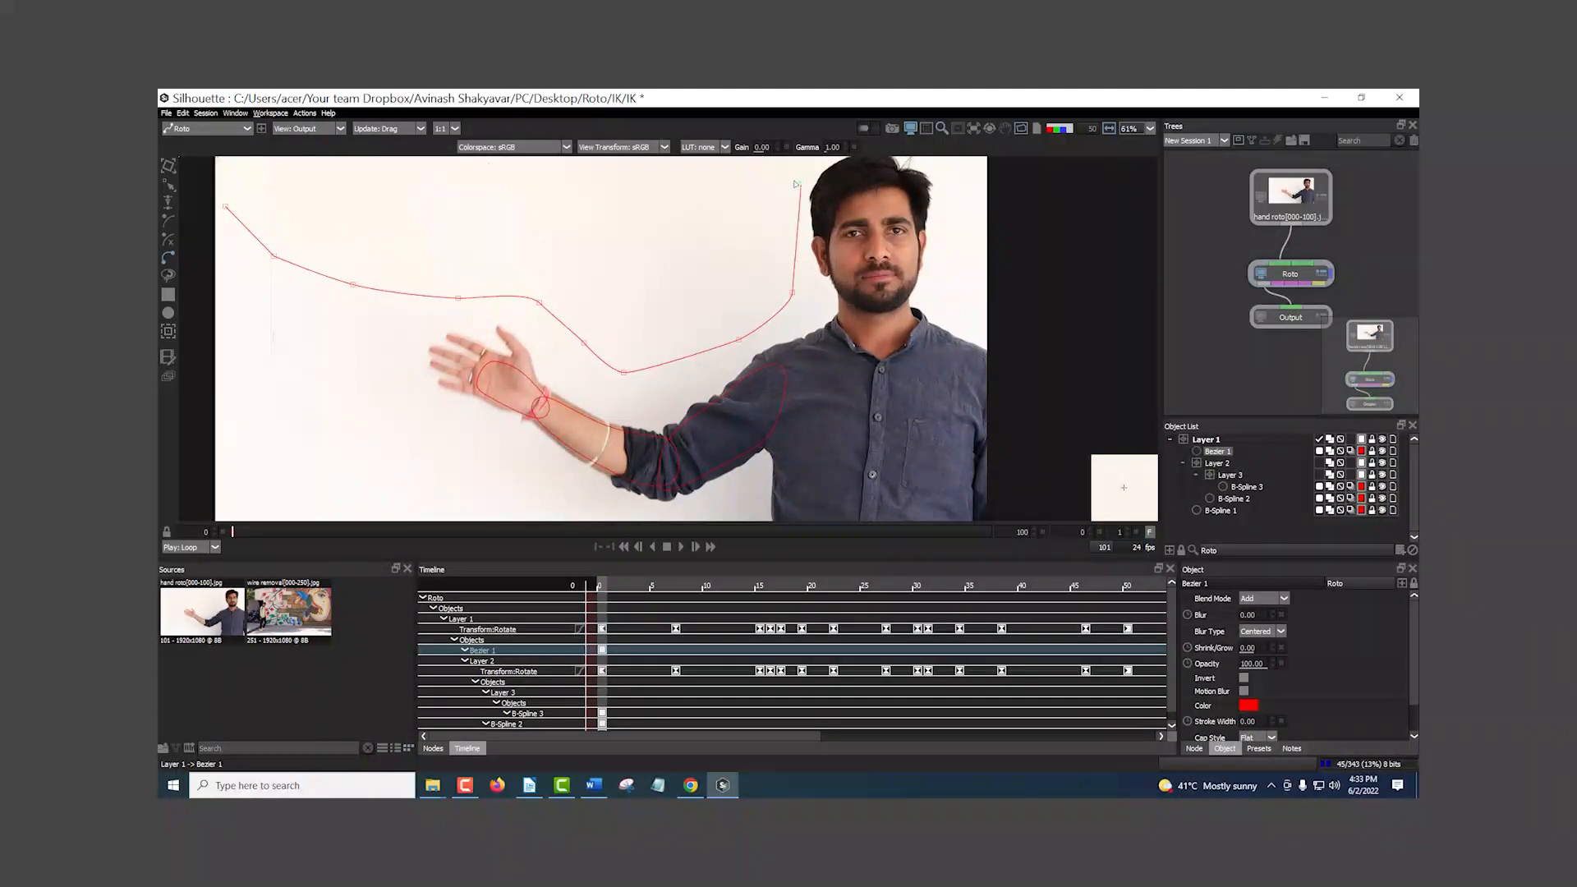
pyautogui.scroll(-2, 785, 197)
pyautogui.click(766, 201)
pyautogui.click(442, 173)
pyautogui.click(401, 285)
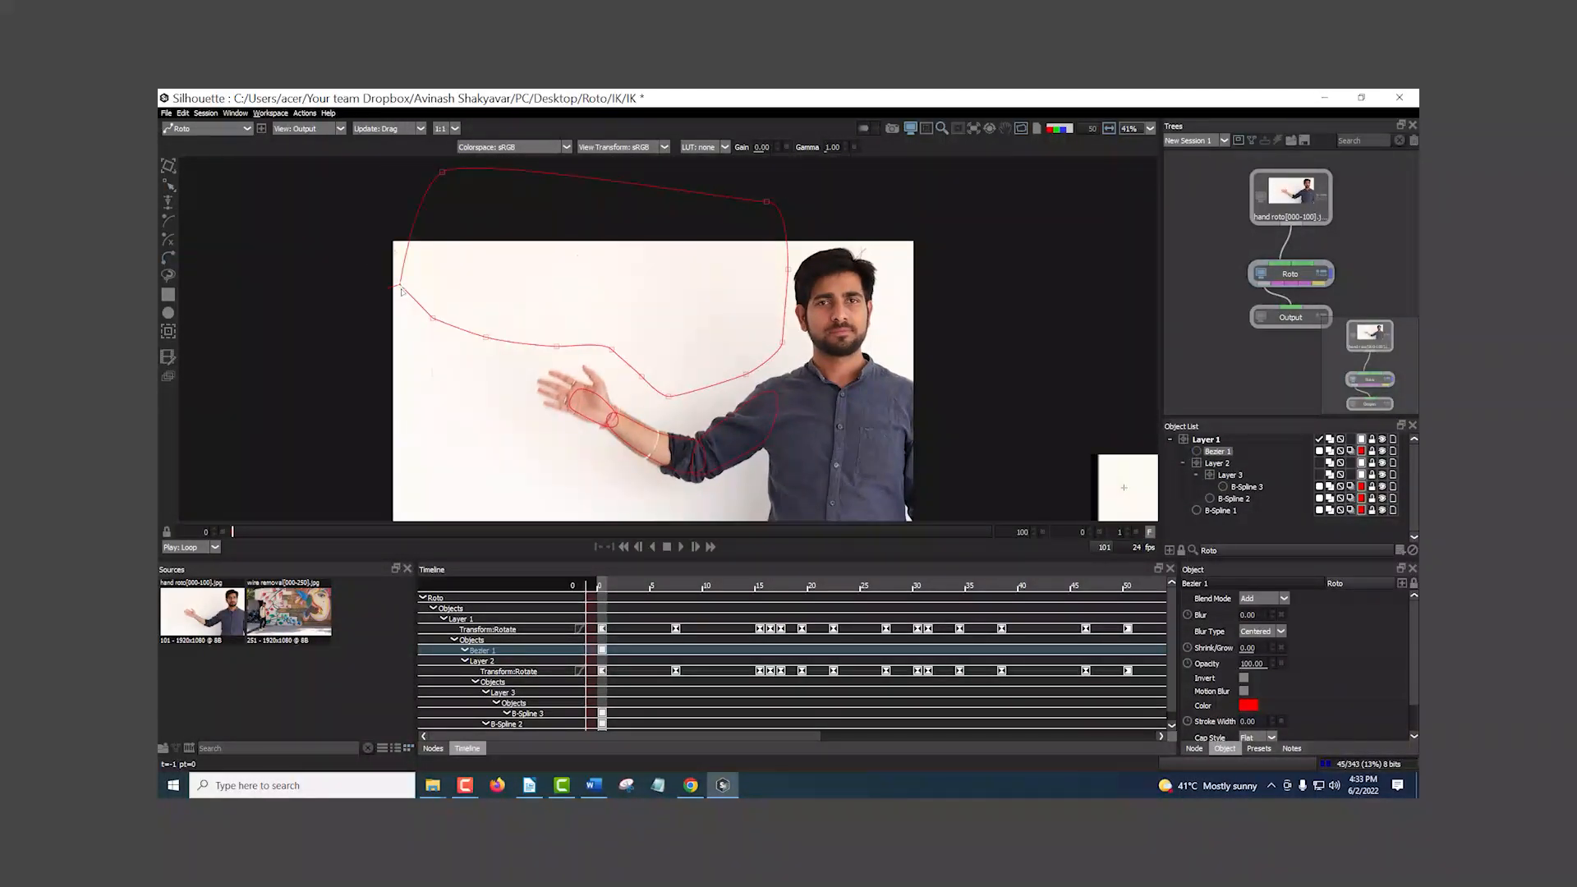
pyautogui.moveTo(417, 335); pyautogui.dragTo(483, 254)
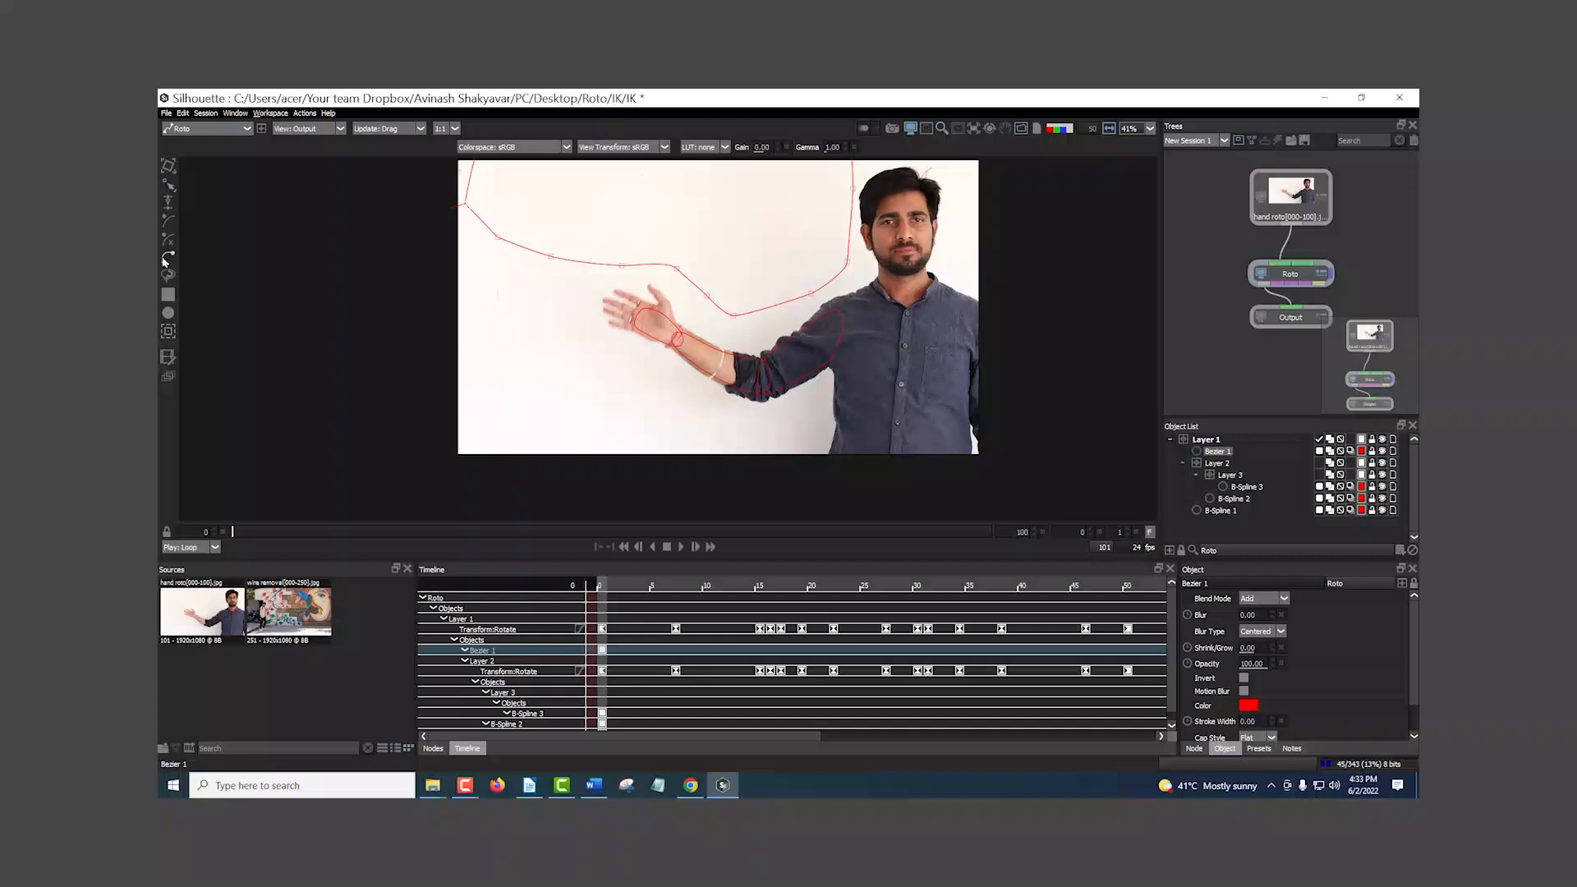
# - Draw a second closed Bezier over the wall beside the hand and raise its upper points to overlap the first shape
pyautogui.click(425, 231)
pyautogui.click(521, 271)
pyautogui.click(581, 329)
pyautogui.click(625, 411)
pyautogui.click(624, 463)
pyautogui.click(549, 481)
pyautogui.click(437, 466)
pyautogui.click(385, 408)
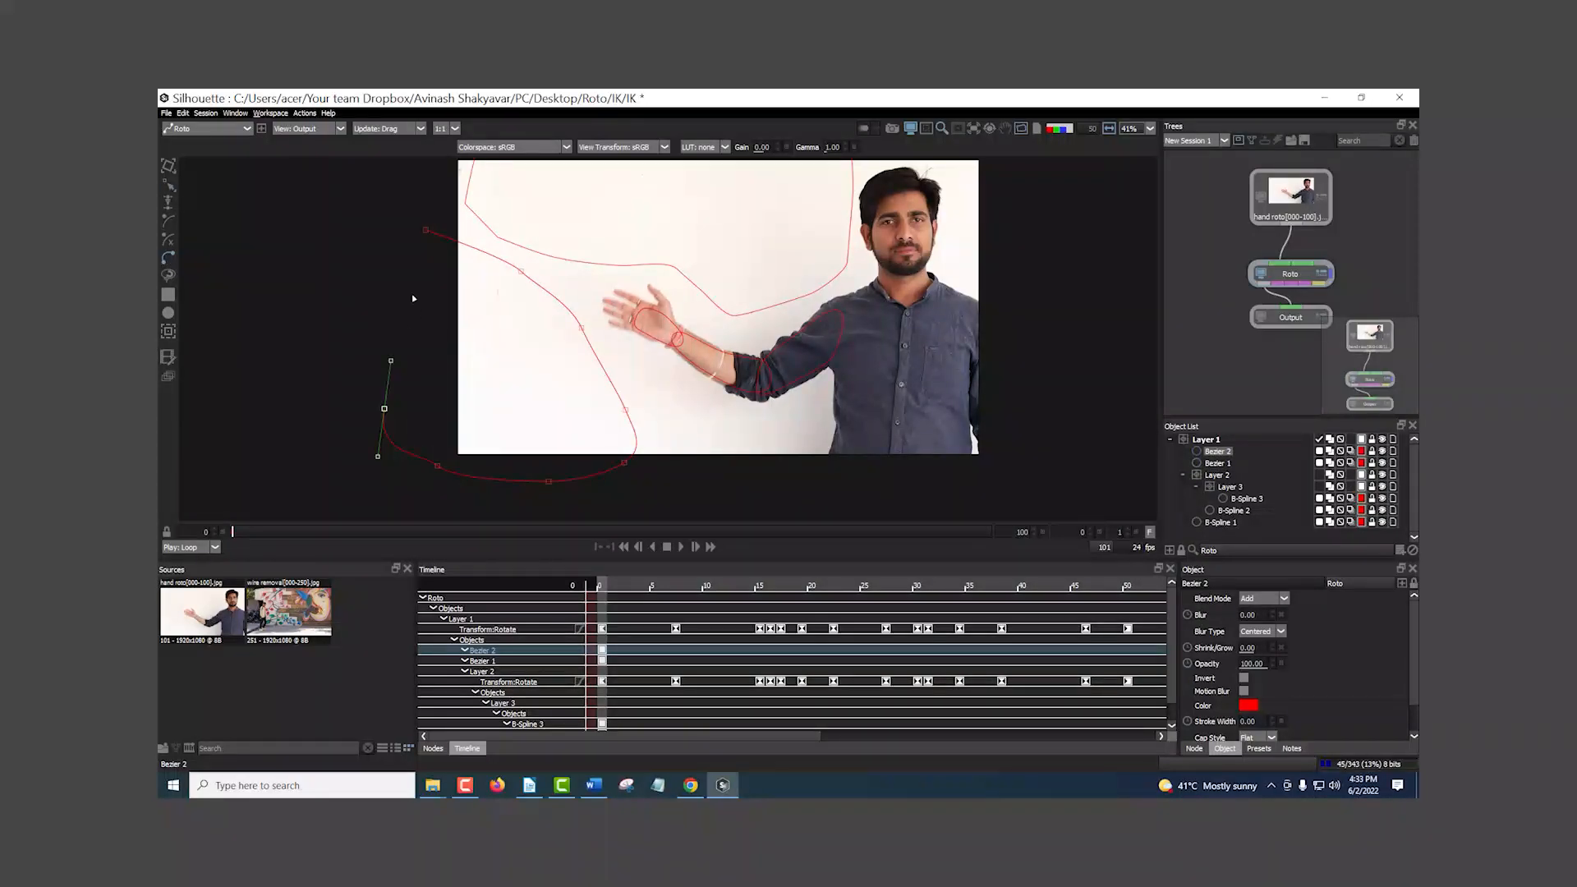
pyautogui.moveTo(521, 271); pyautogui.dragTo(556, 219)
pyautogui.moveTo(425, 231); pyautogui.dragTo(438, 212)
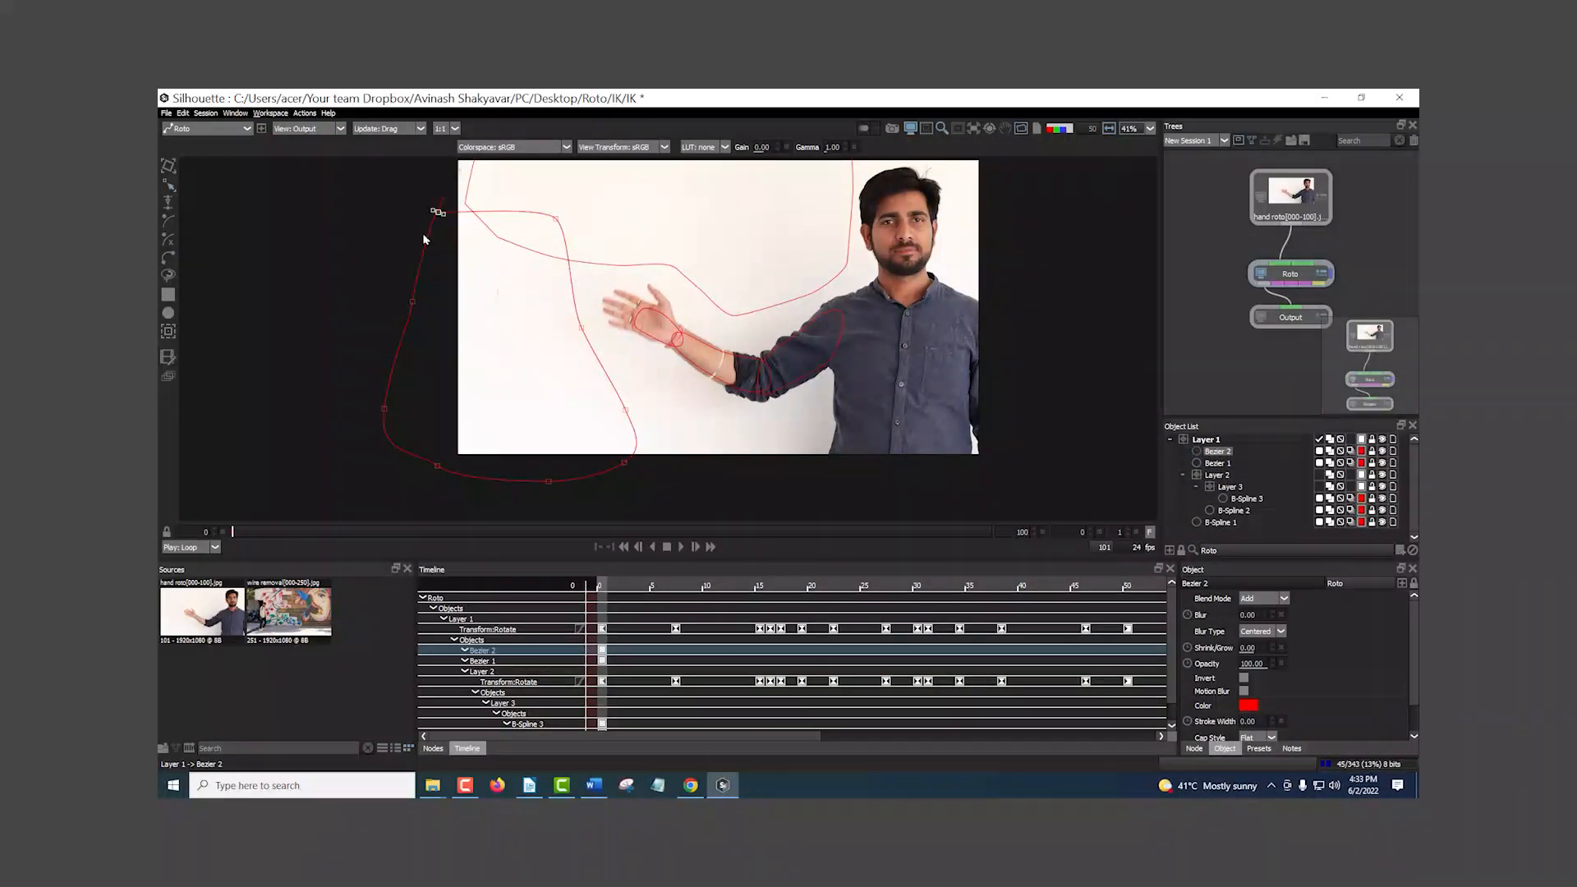
# - Draw a third closed Bezier over the wall beneath the arm and select Layer 1
pyautogui.click(169, 257)
pyautogui.click(583, 372)
pyautogui.click(698, 407)
pyautogui.click(791, 422)
pyautogui.click(809, 482)
pyautogui.click(733, 501)
pyautogui.click(580, 504)
pyautogui.click(542, 414)
pyautogui.scroll(-6, 784, 427)
pyautogui.scroll(8, 821, 402)
pyautogui.scroll(-2, 776, 403)
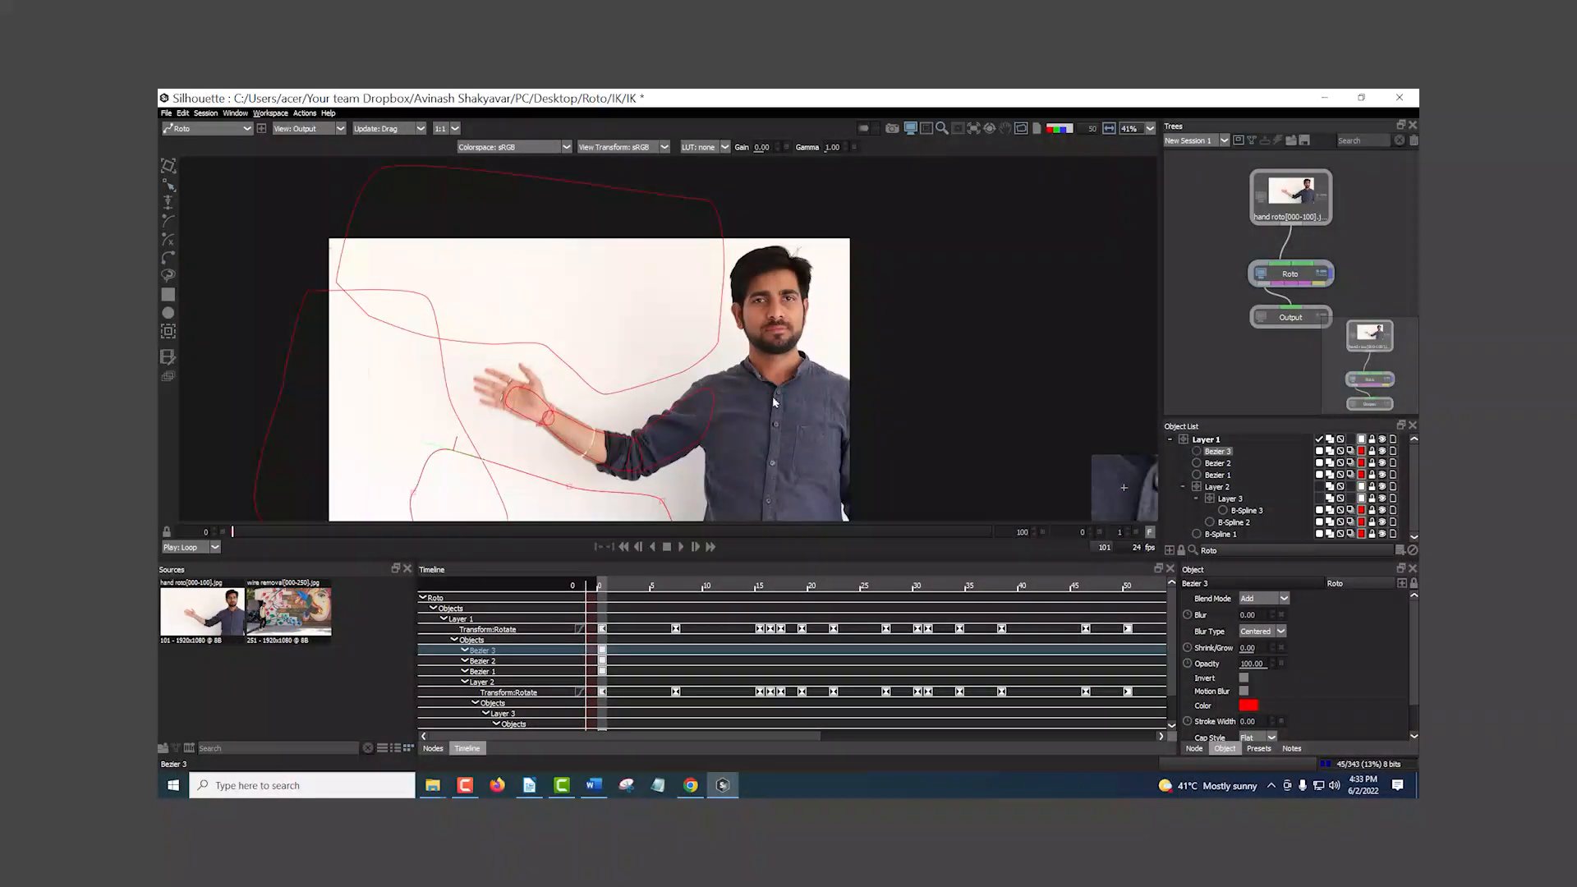
pyautogui.moveTo(669, 412); pyautogui.dragTo(687, 372)
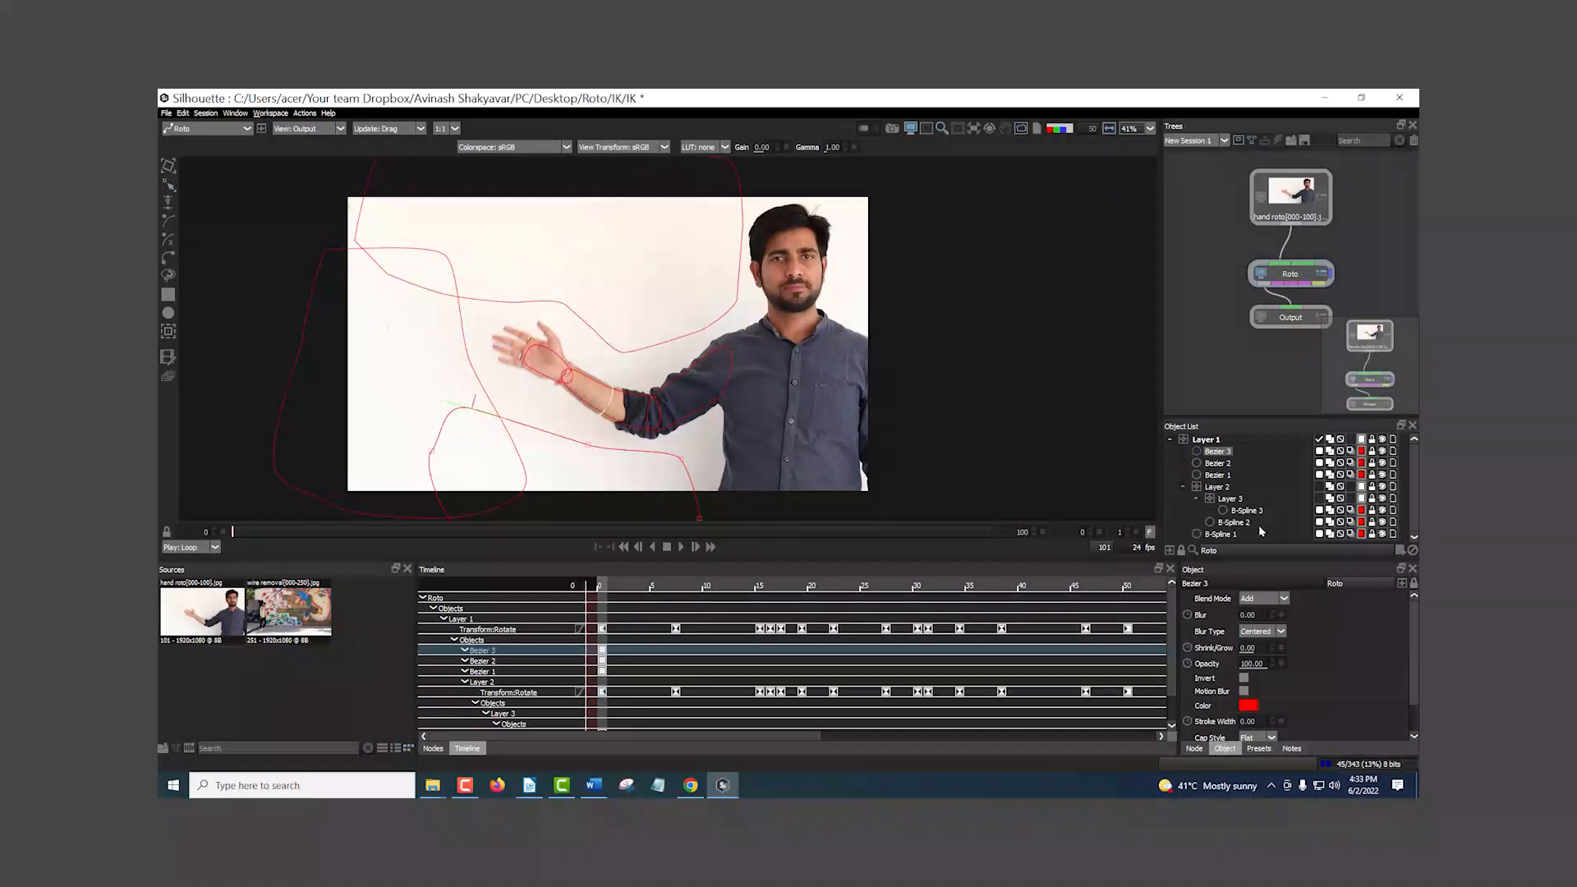
pyautogui.click(1219, 443)
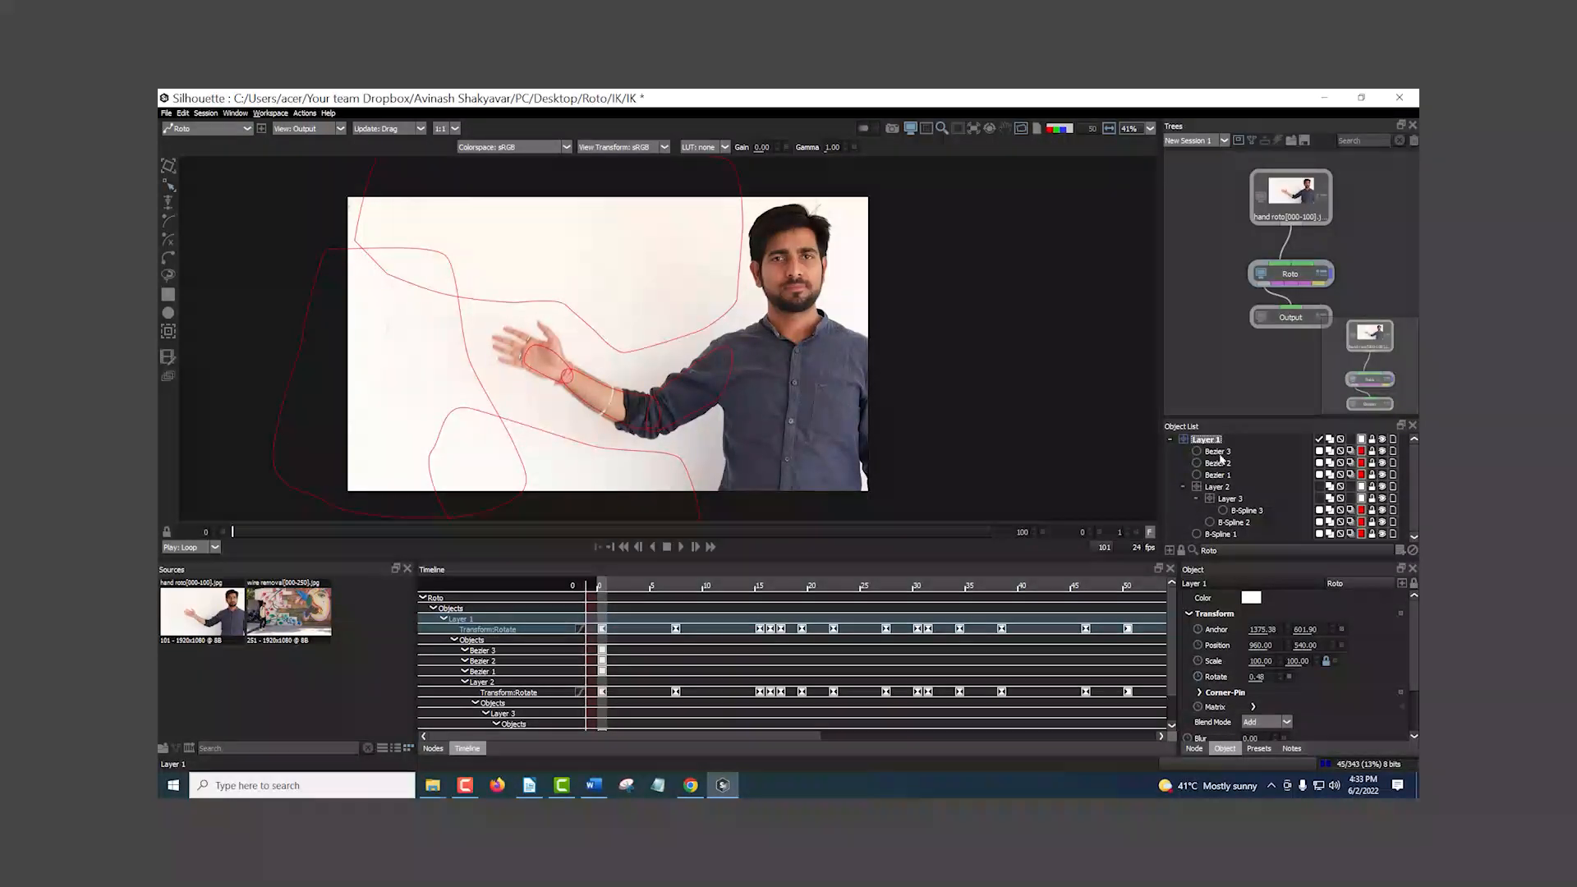
pyautogui.scroll(-2, 547, 299)
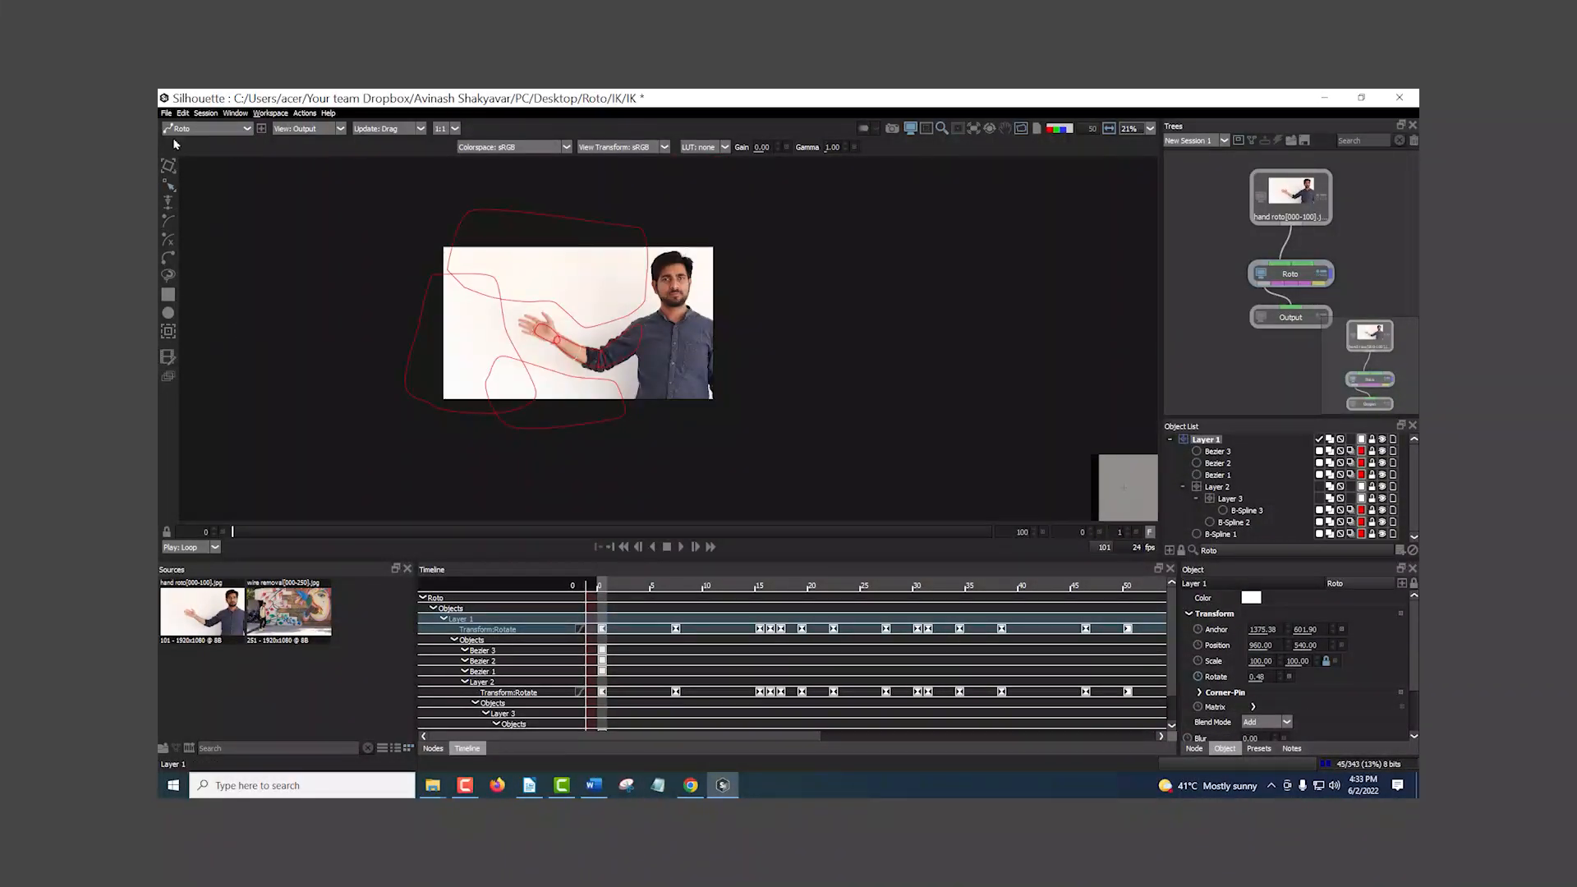
# - Create a new 1920x1080 session named Power matte without the Roto template
pyautogui.click(206, 113)
pyautogui.click(230, 128)
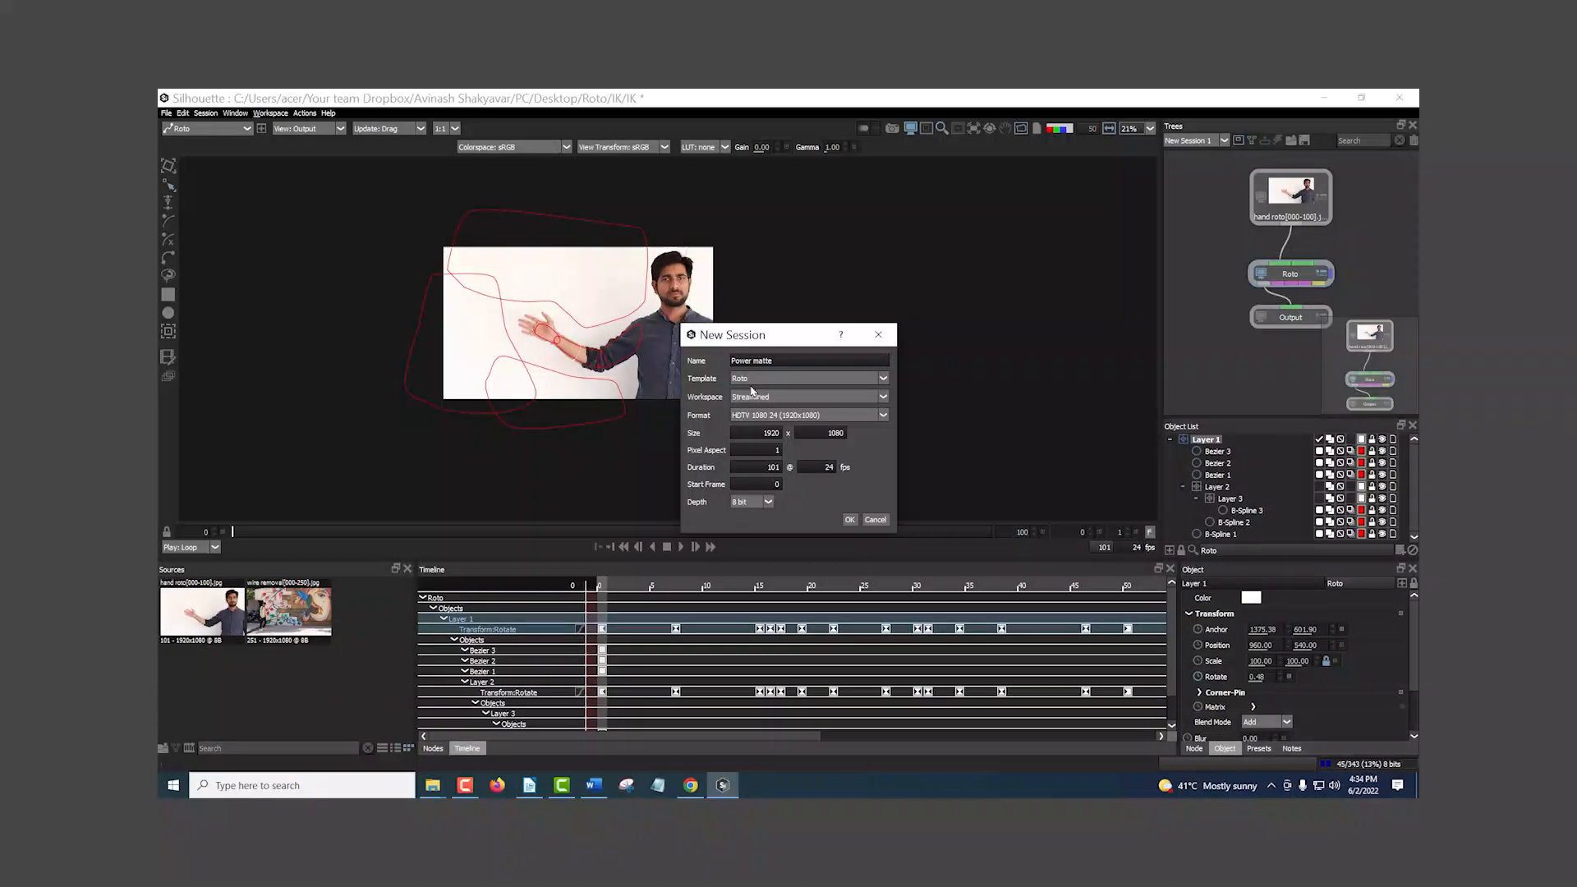
pyautogui.click(751, 380)
pyautogui.click(751, 375)
pyautogui.click(850, 520)
# - Build a node tree with the hand roto source feeding a Power Matte node connected to the Output
pyautogui.moveTo(1303, 288); pyautogui.dragTo(1325, 329)
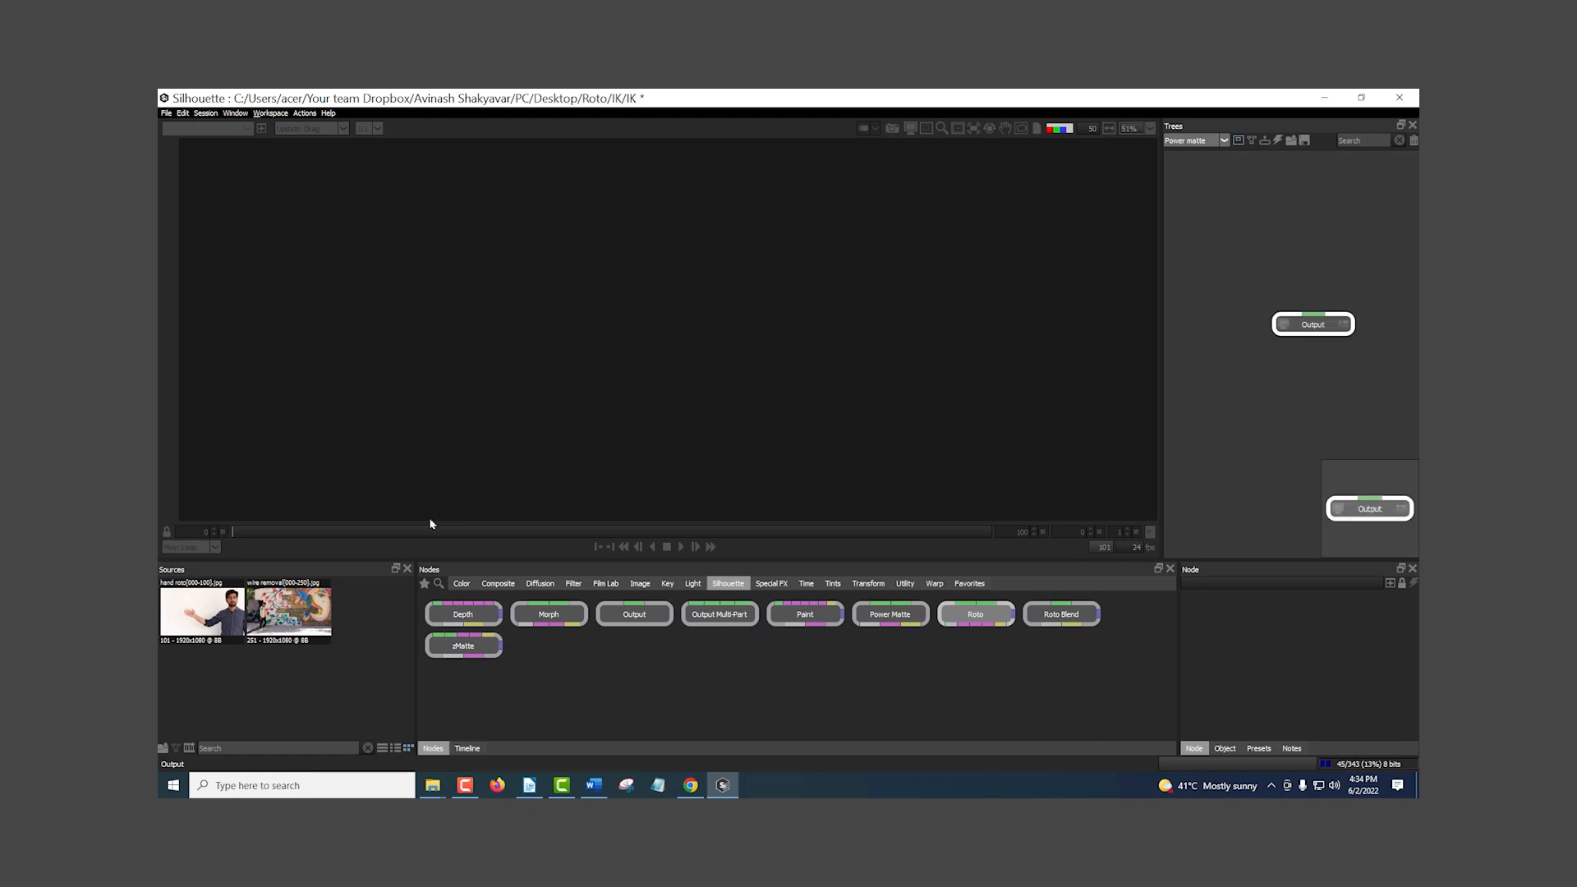
pyautogui.moveTo(231, 612); pyautogui.dragTo(1294, 199)
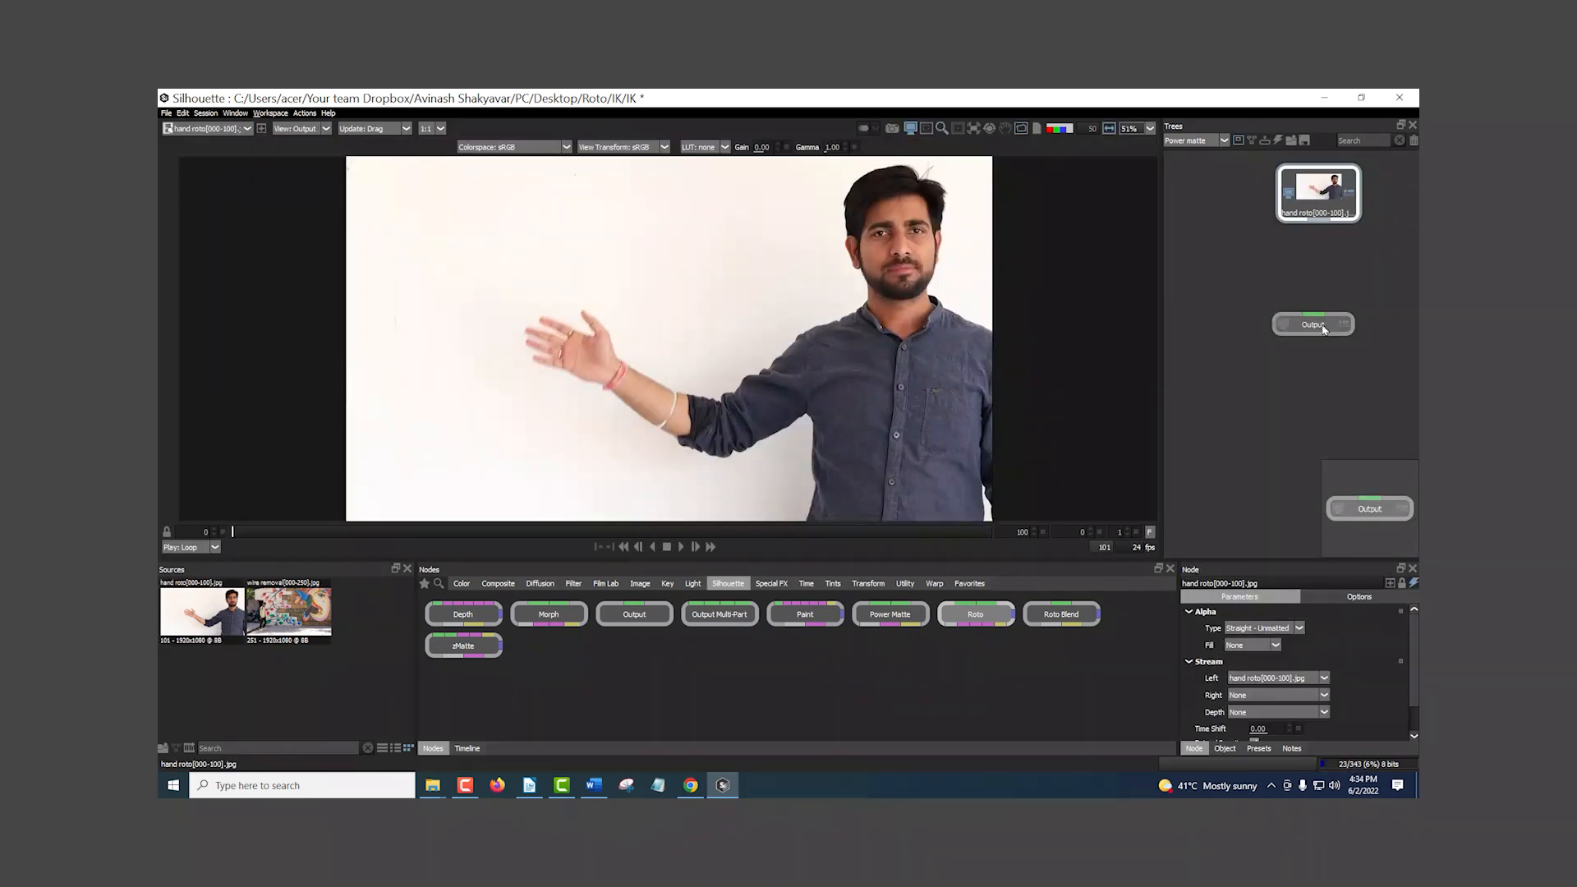
pyautogui.moveTo(903, 615); pyautogui.dragTo(1313, 286)
pyautogui.moveTo(1319, 220); pyautogui.dragTo(1296, 272)
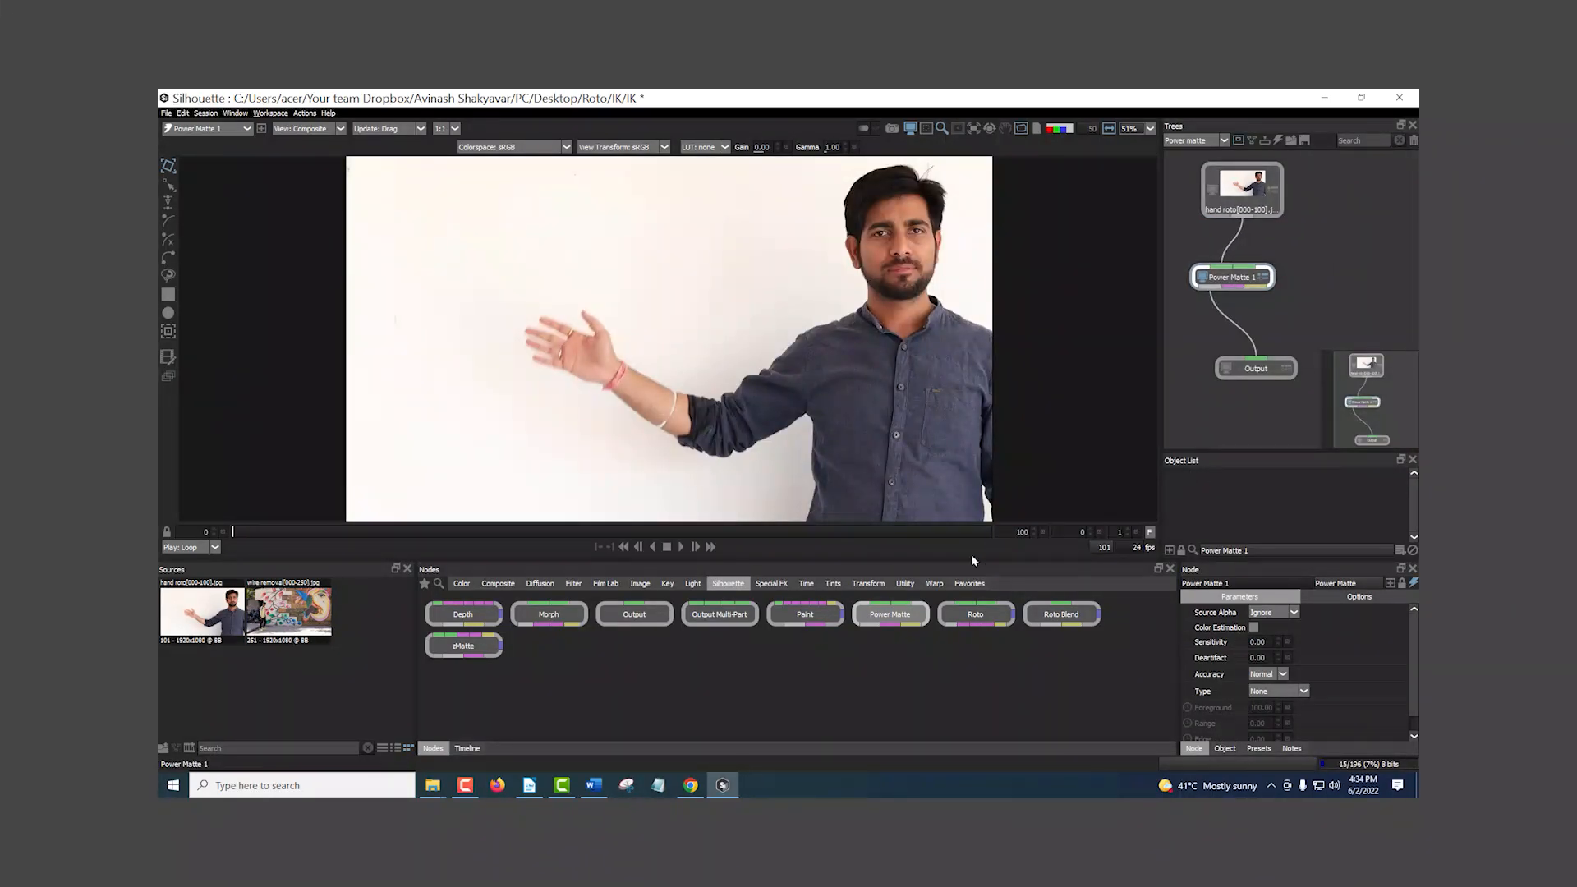
# - In New Session 1, select all objects from Layer 1 through B-Spline 1, and return to the Power matte session
pyautogui.click(1223, 141)
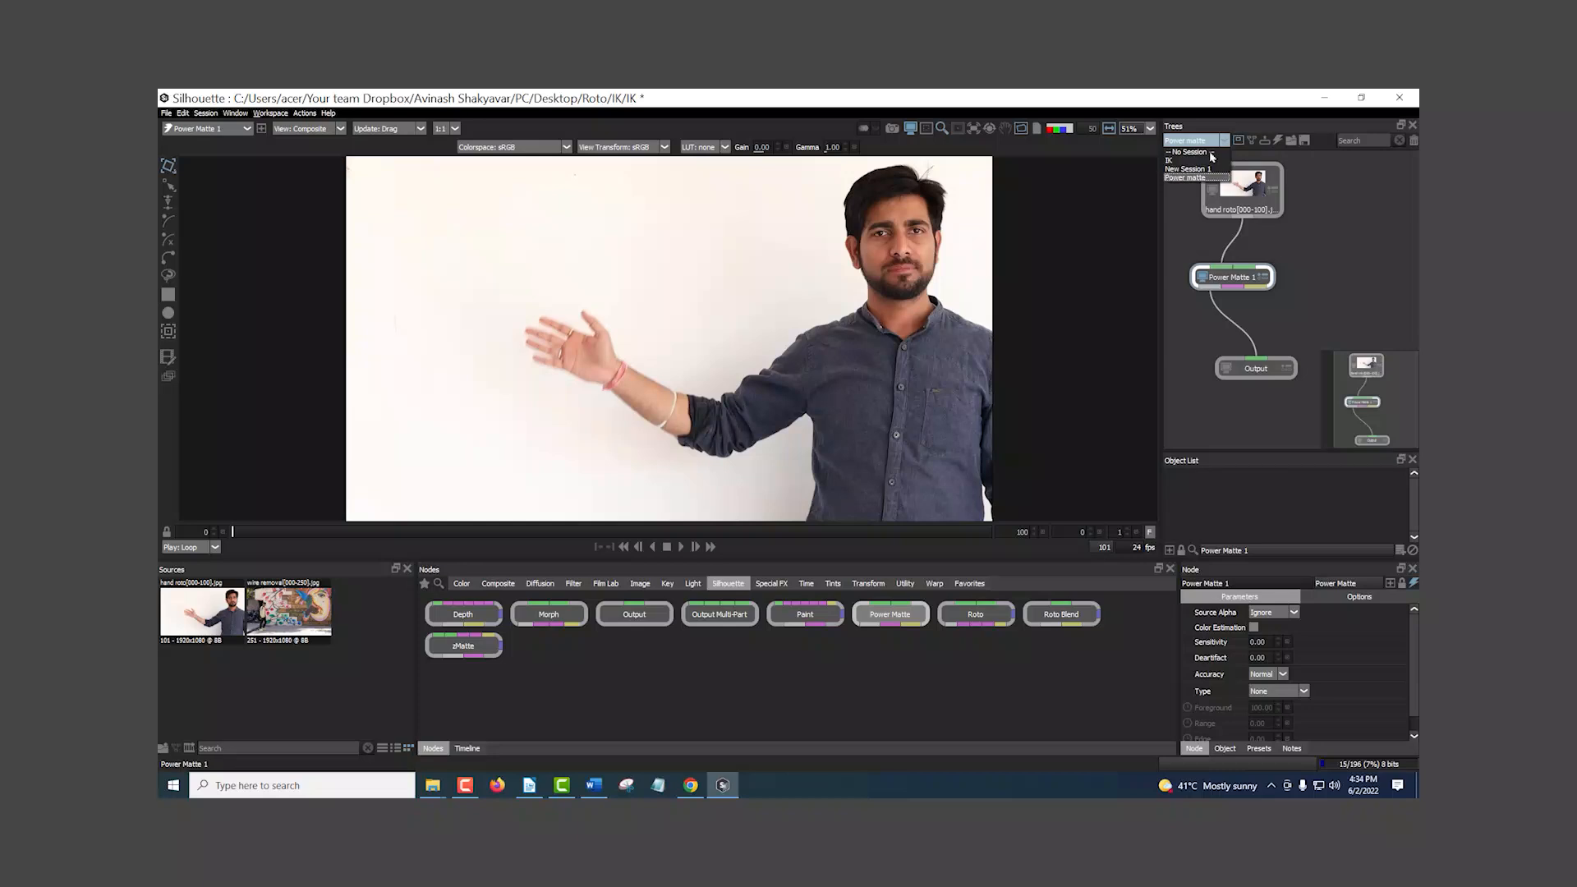
pyautogui.click(1186, 160)
pyautogui.click(1193, 141)
pyautogui.click(1192, 169)
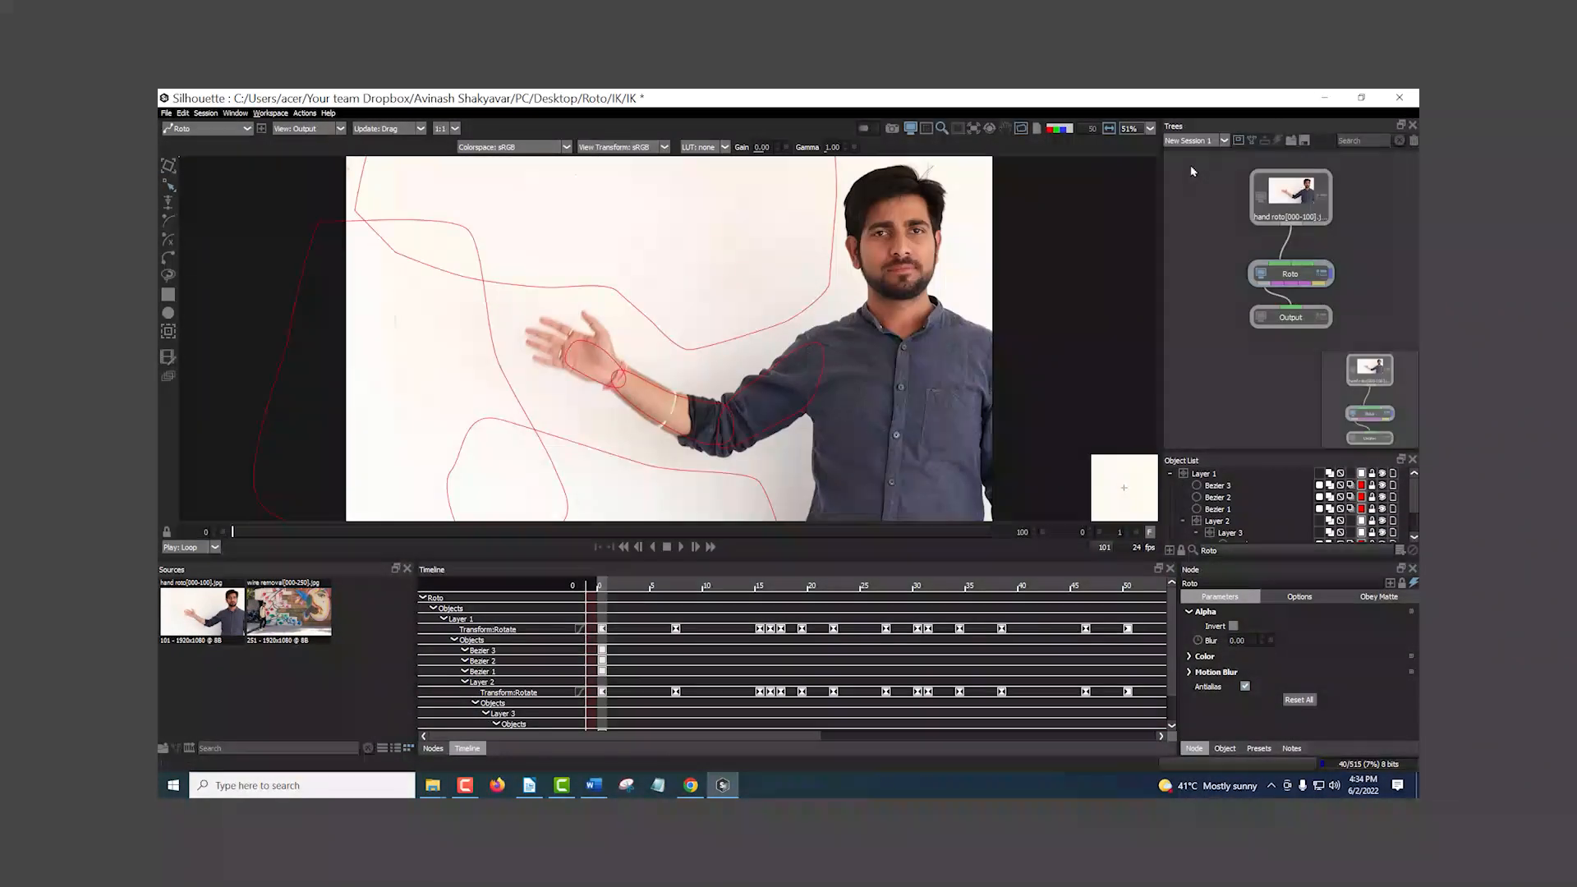
pyautogui.click(1204, 474)
pyautogui.scroll(-1, 1227, 497)
pyautogui.keyDown('shift'); pyautogui.click(1222, 533); pyautogui.keyUp('shift')
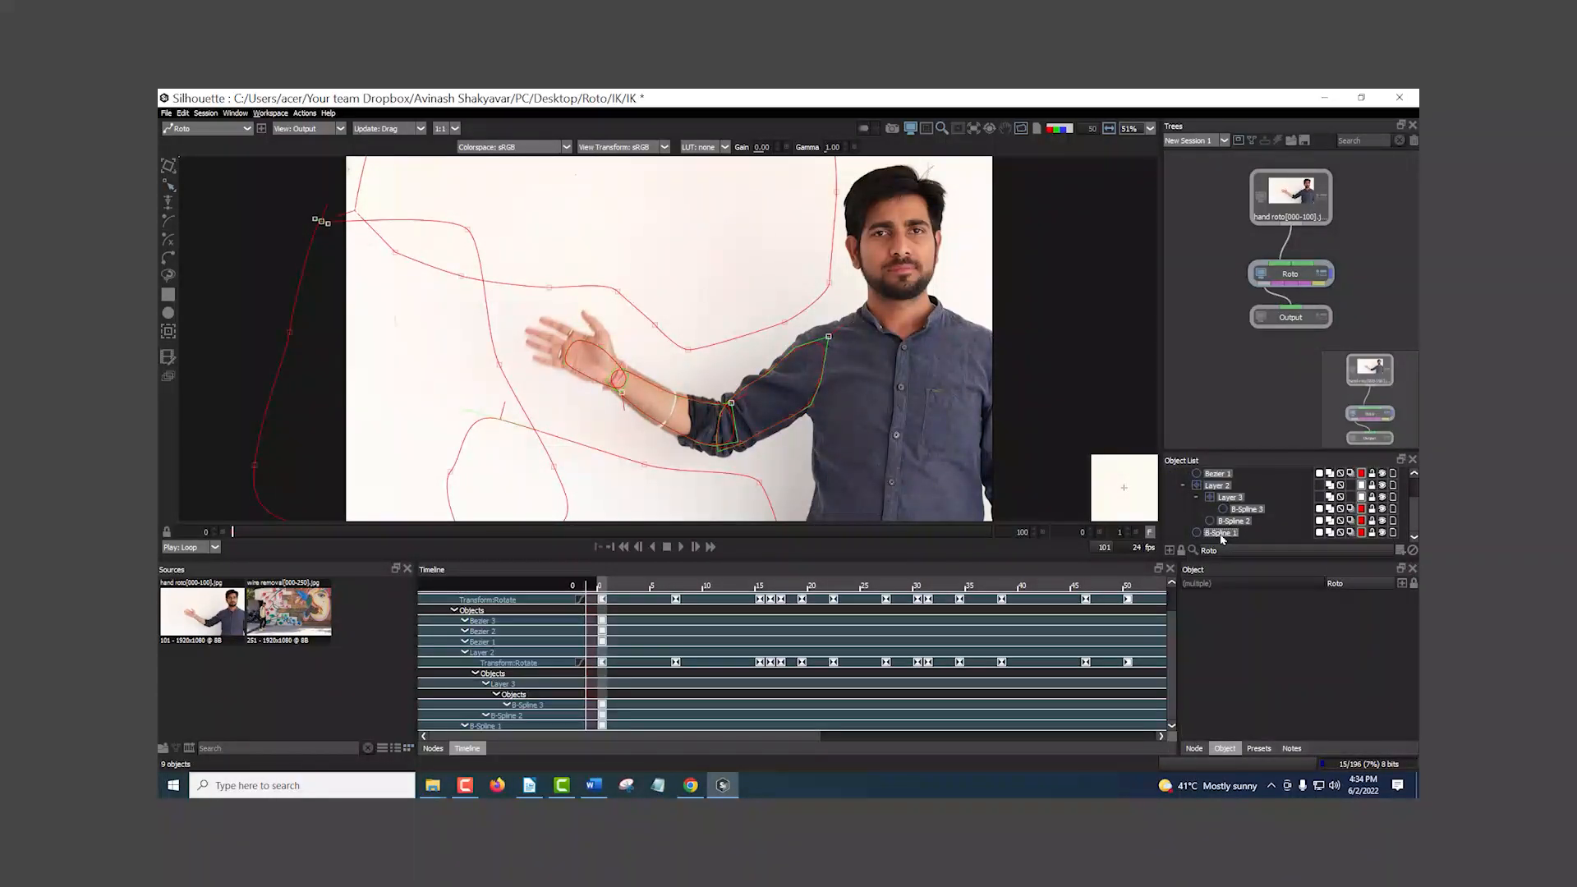
pyautogui.click(1191, 138)
pyautogui.click(1199, 180)
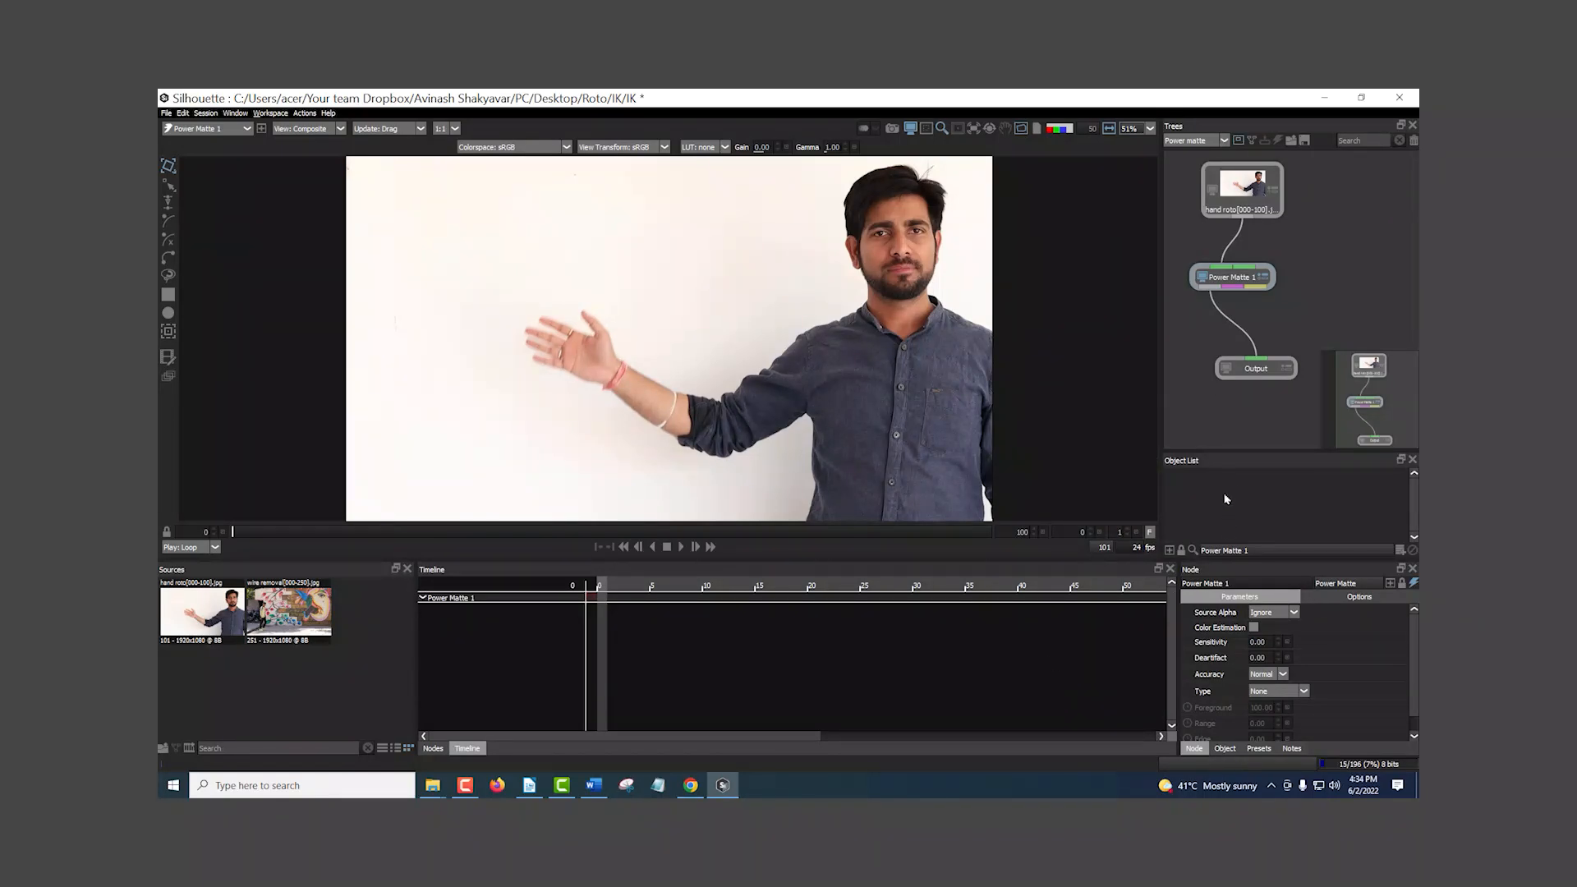
# - Paste the copied roto objects into the Power Matte 1 node and enlarge the Object List to show them all
pyautogui.hotkey('ctrl', 'v')
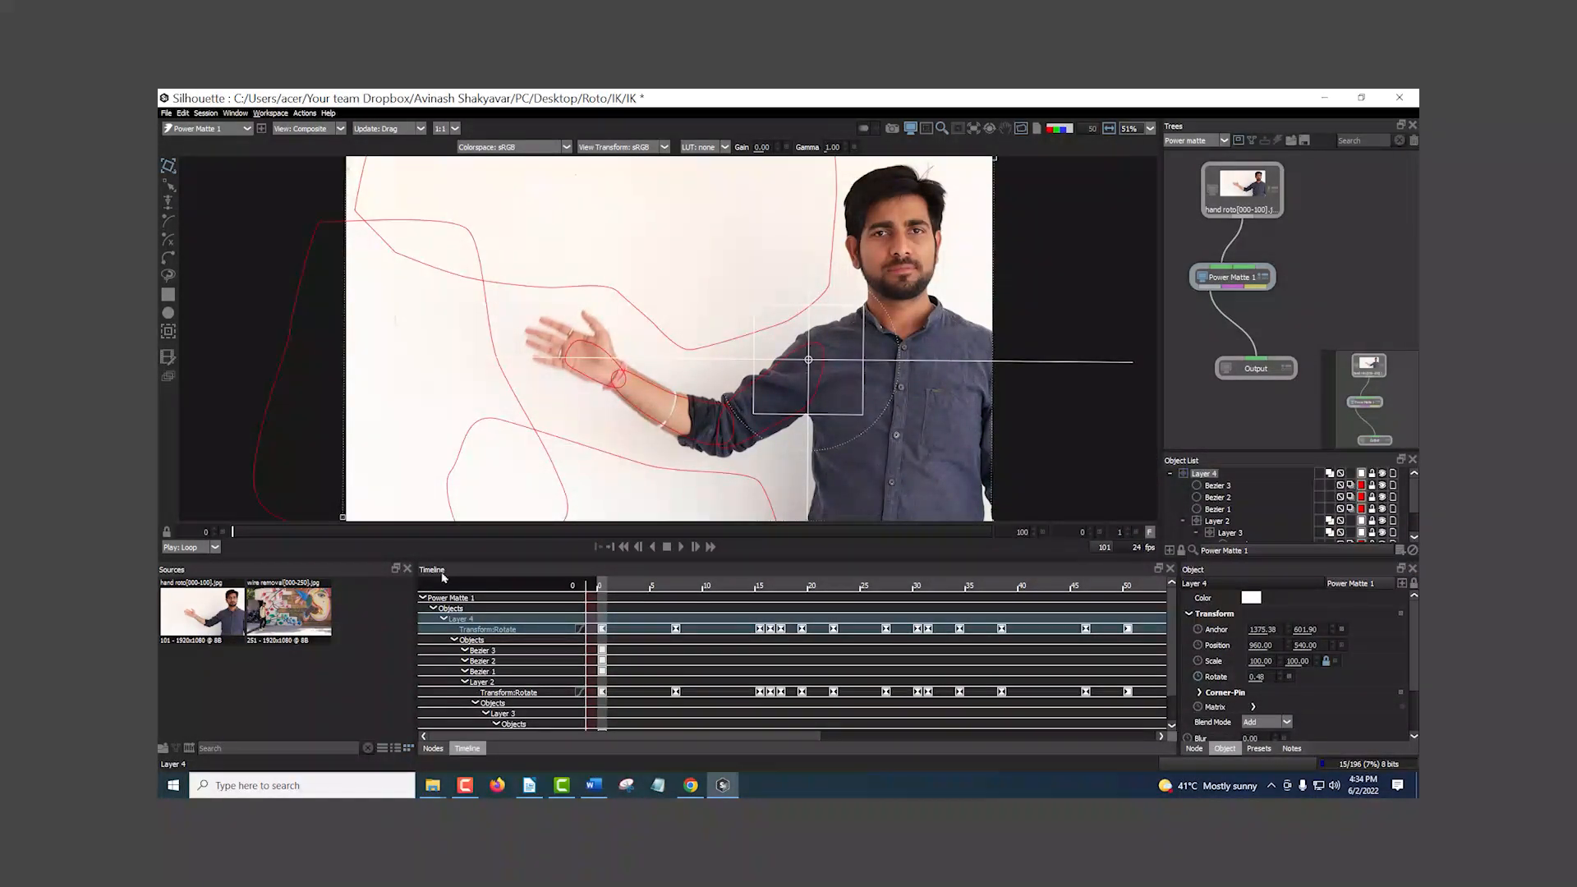
pyautogui.moveTo(232, 534); pyautogui.dragTo(223, 565)
pyautogui.moveTo(1275, 456); pyautogui.dragTo(1250, 374)
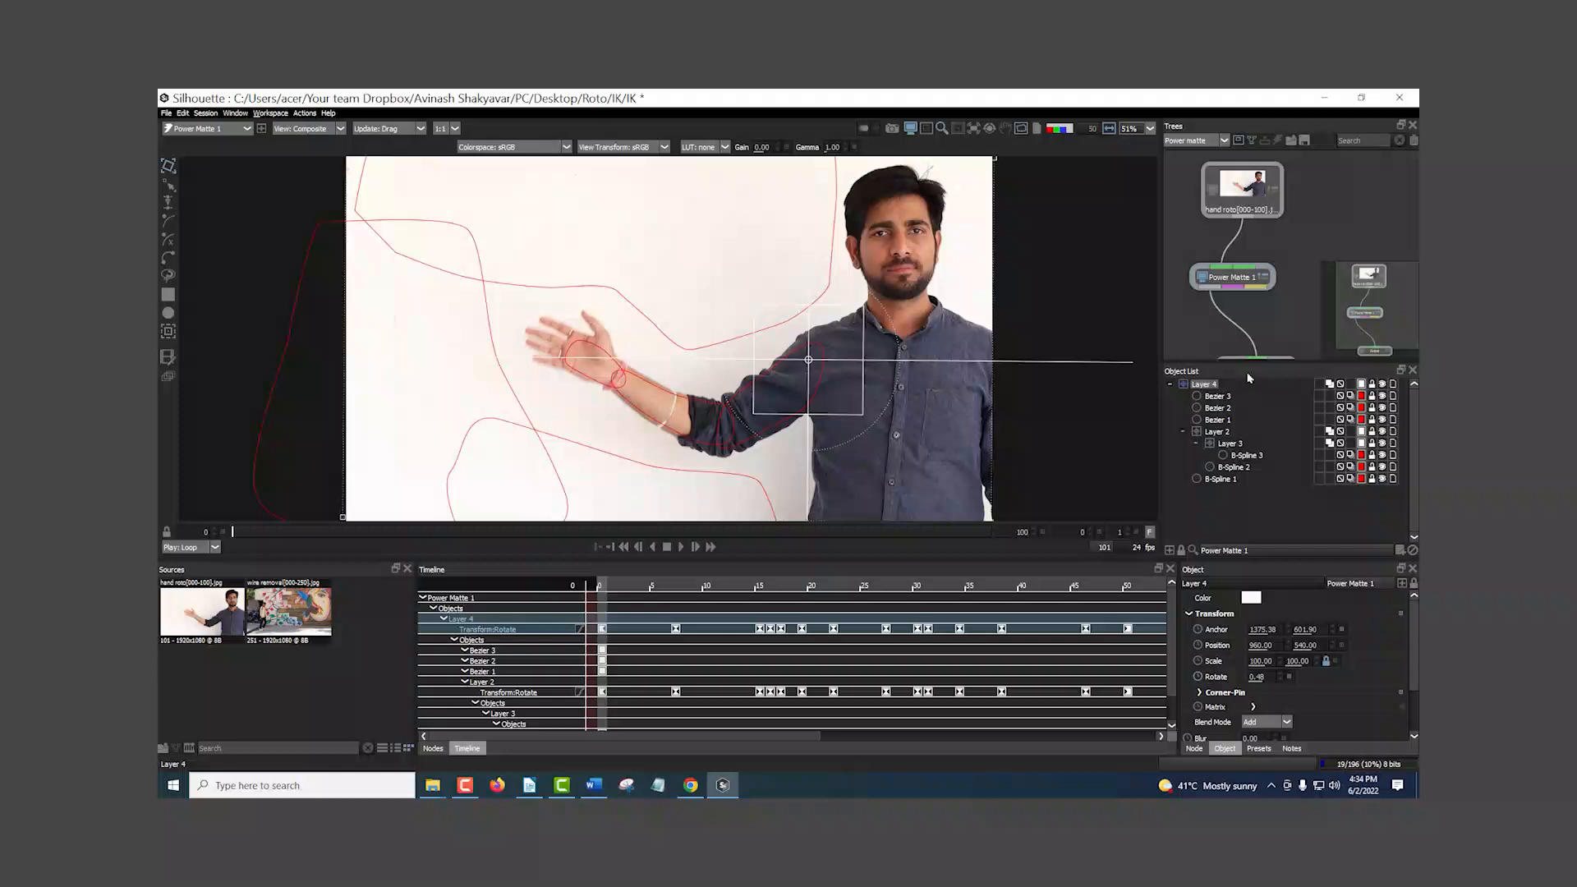
# - Set the type of B-Spline 1, B-Spline 2 and B-Spline 3 to Foreground
pyautogui.click(1261, 495)
pyautogui.click(1219, 433)
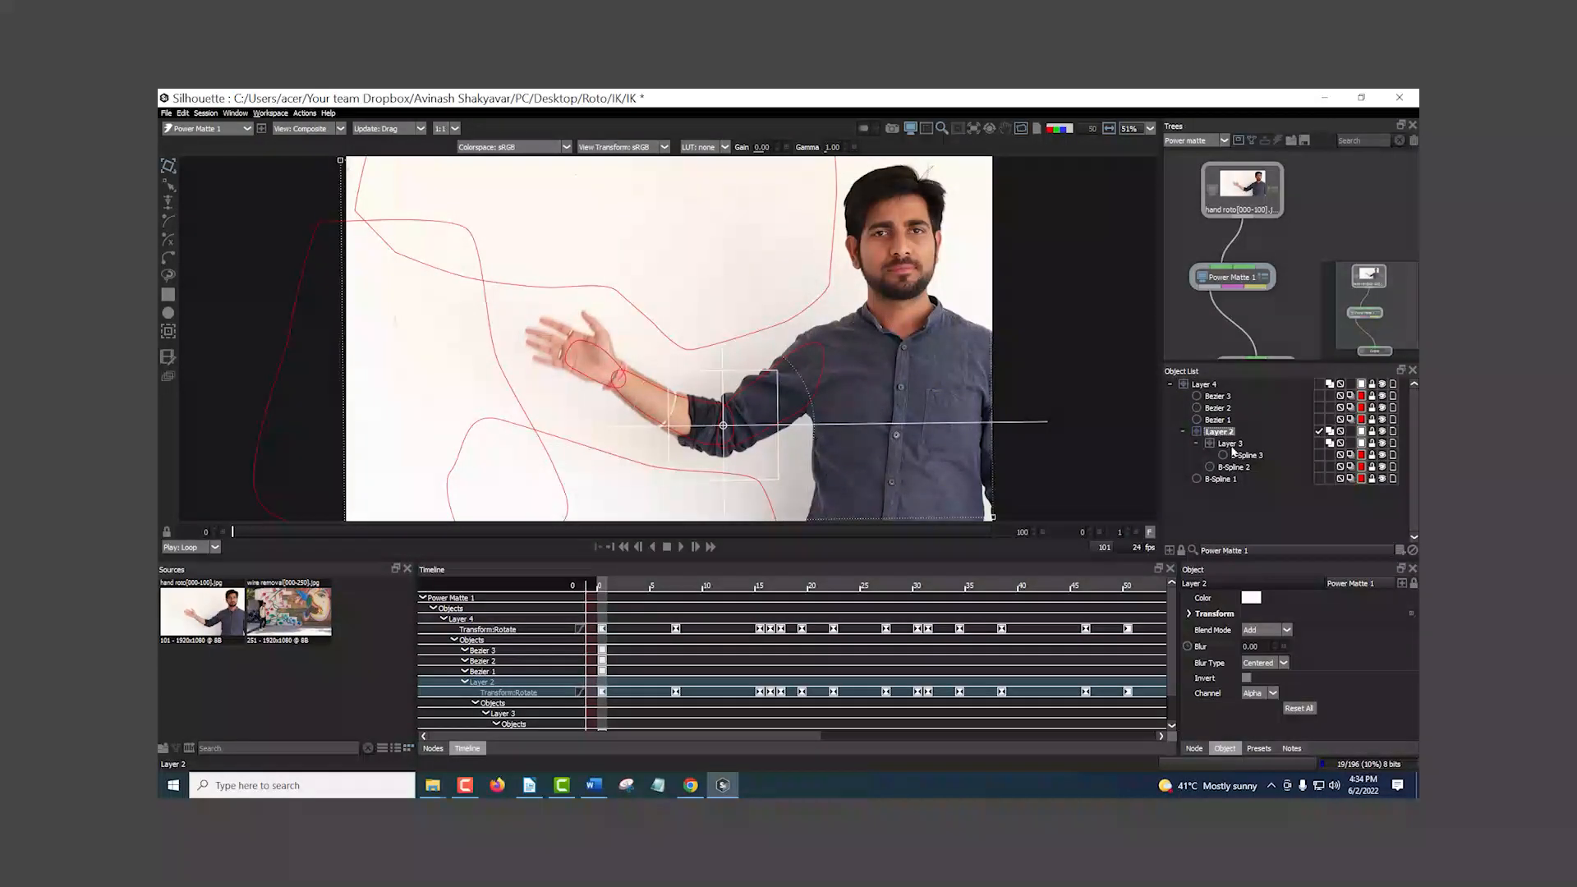
pyautogui.moveTo(1222, 485); pyautogui.dragTo(1243, 462)
pyautogui.click(1248, 599)
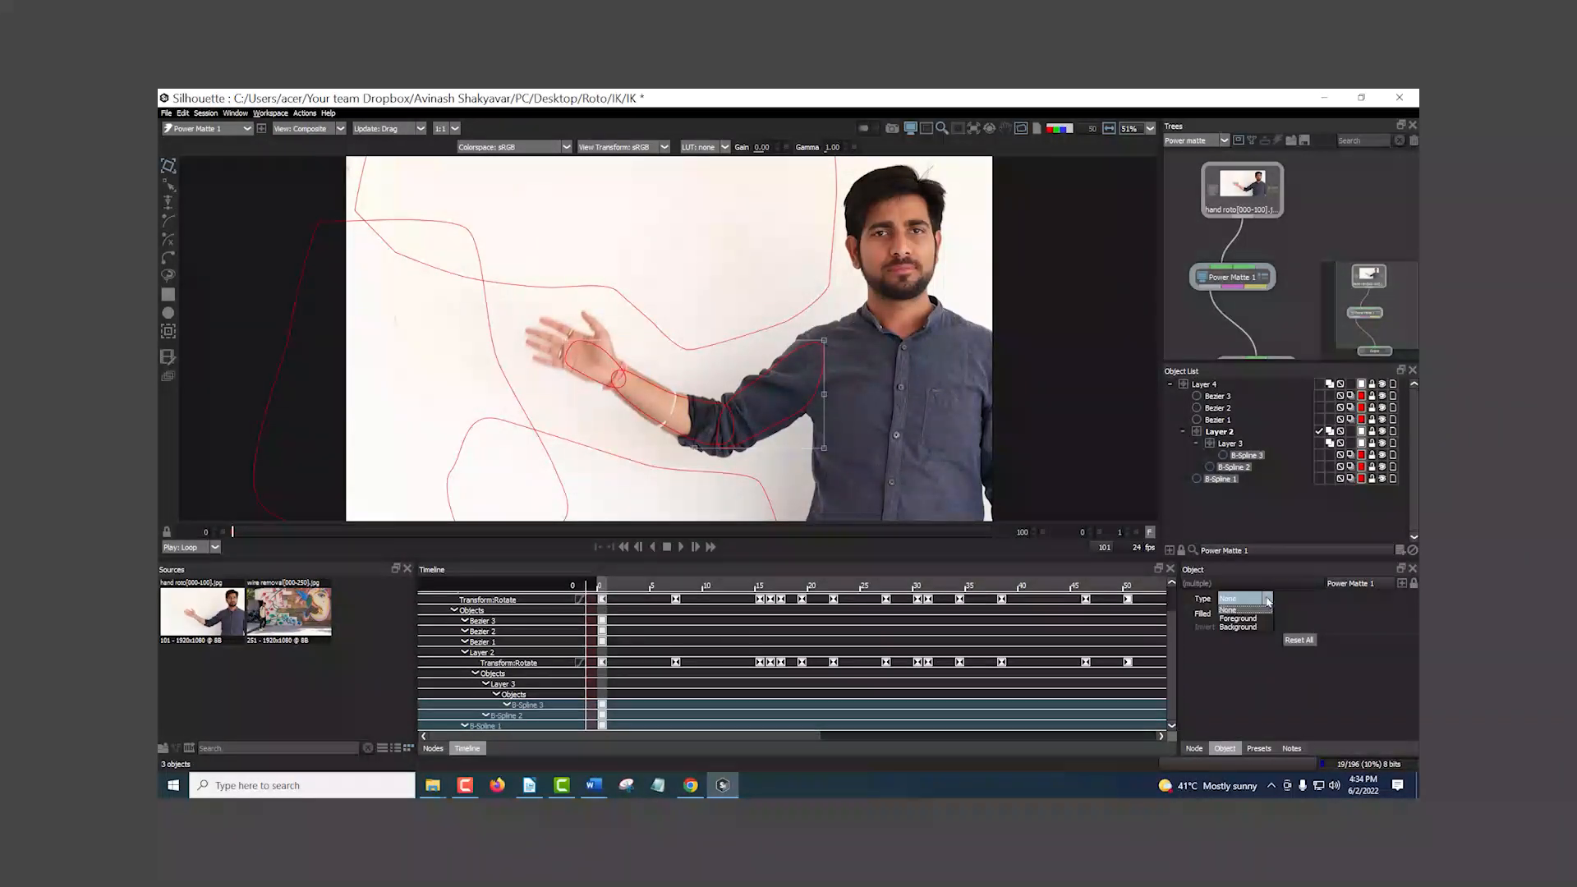
pyautogui.click(1237, 620)
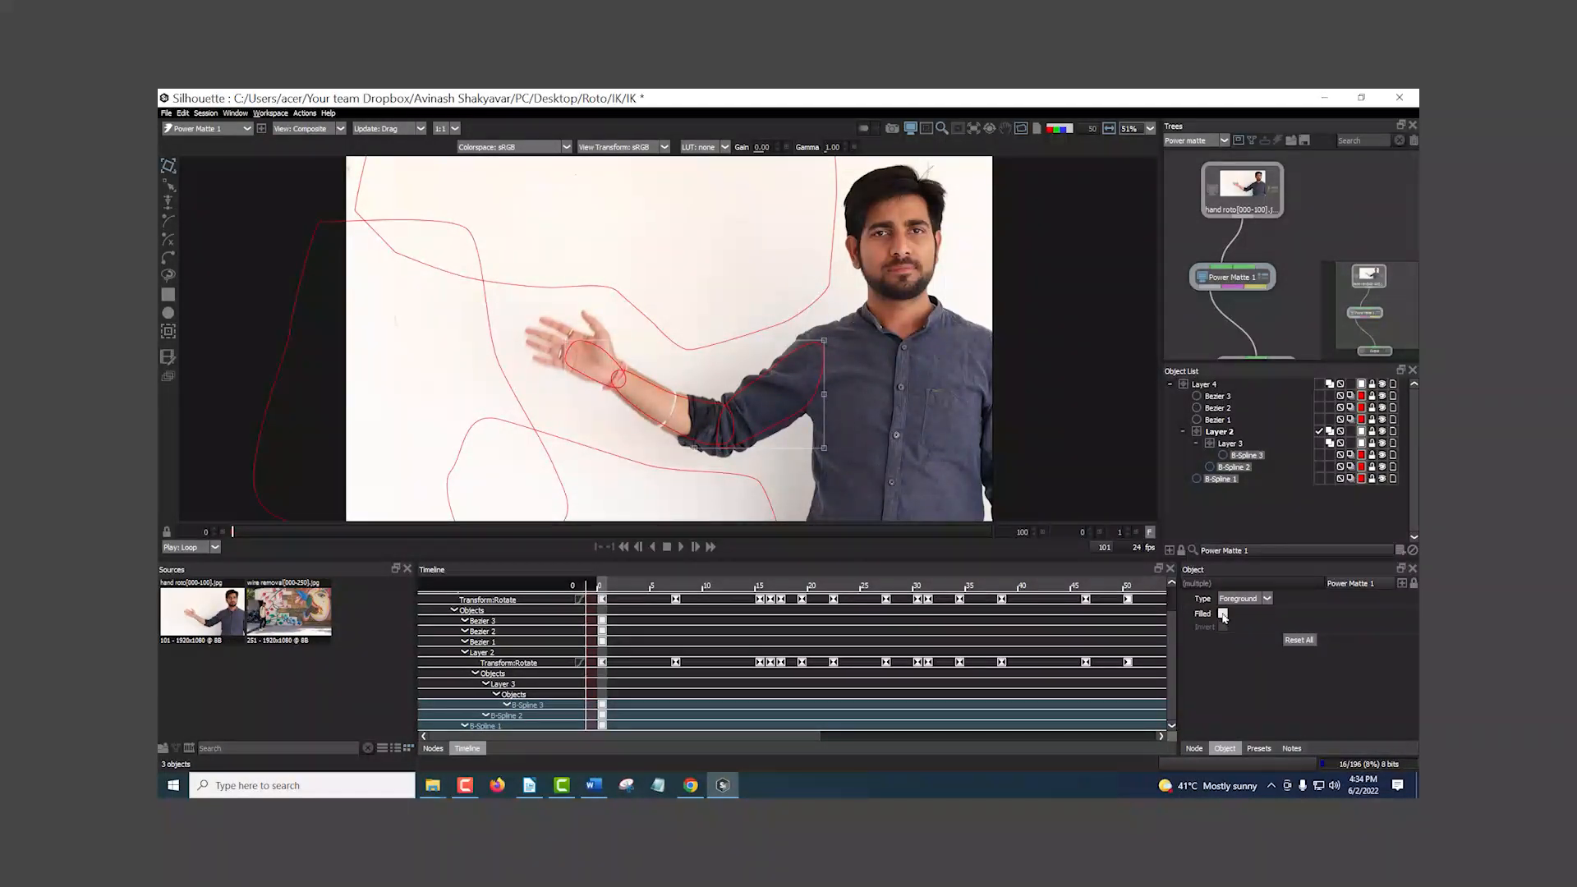
# - Set Bezier 1, Bezier 2 and Bezier 3 to the Background type with Filled enabled
pyautogui.moveTo(1232, 446); pyautogui.dragTo(1226, 401)
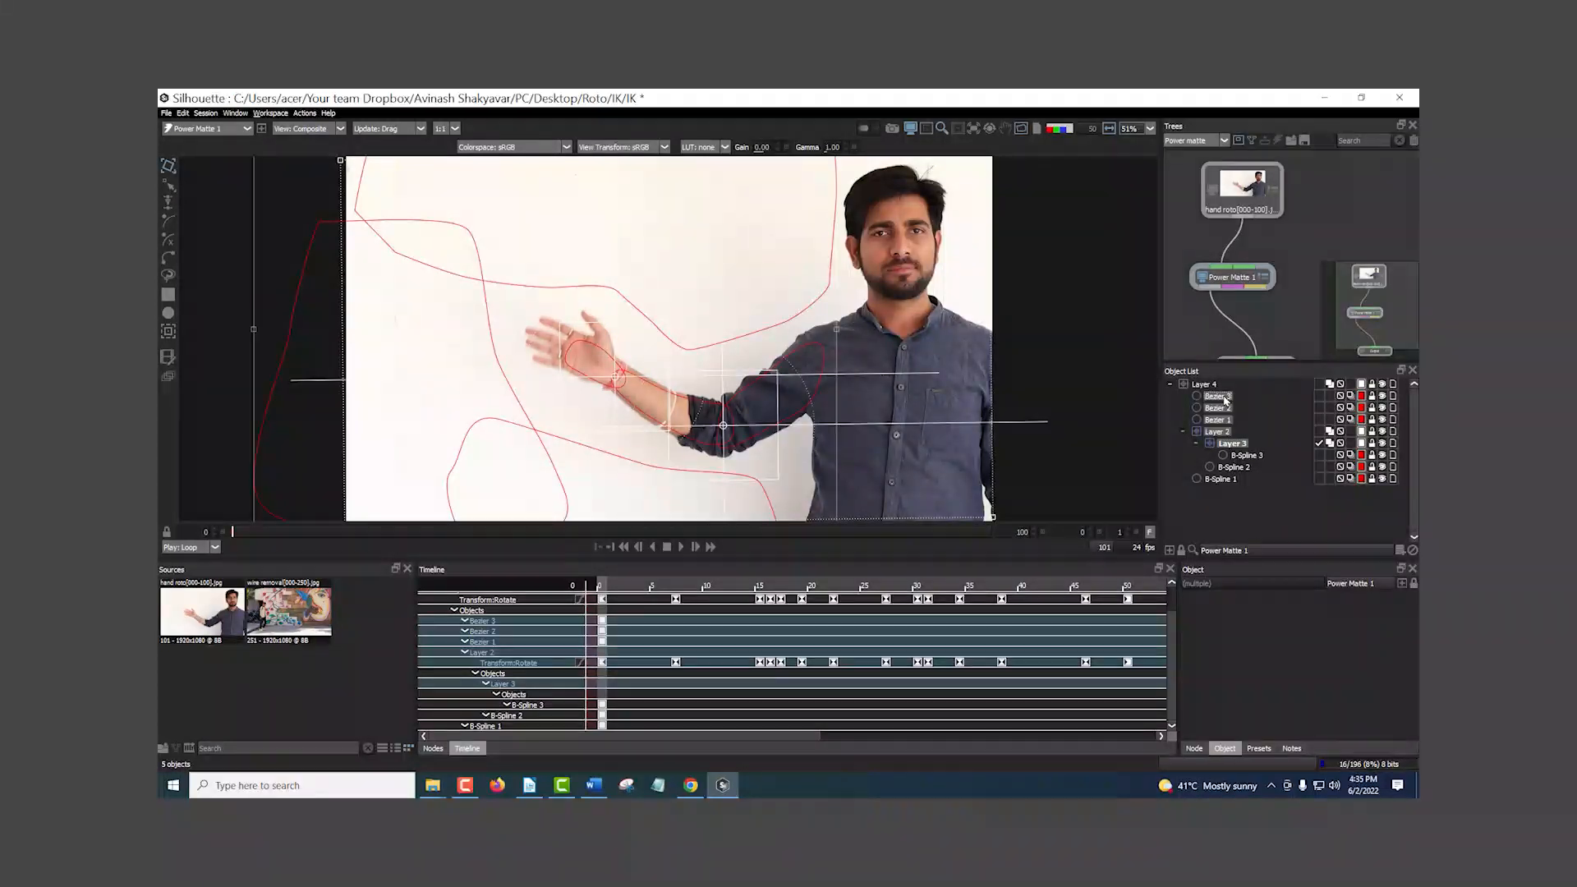
pyautogui.moveTo(1233, 397); pyautogui.dragTo(1230, 419)
pyautogui.click(1244, 599)
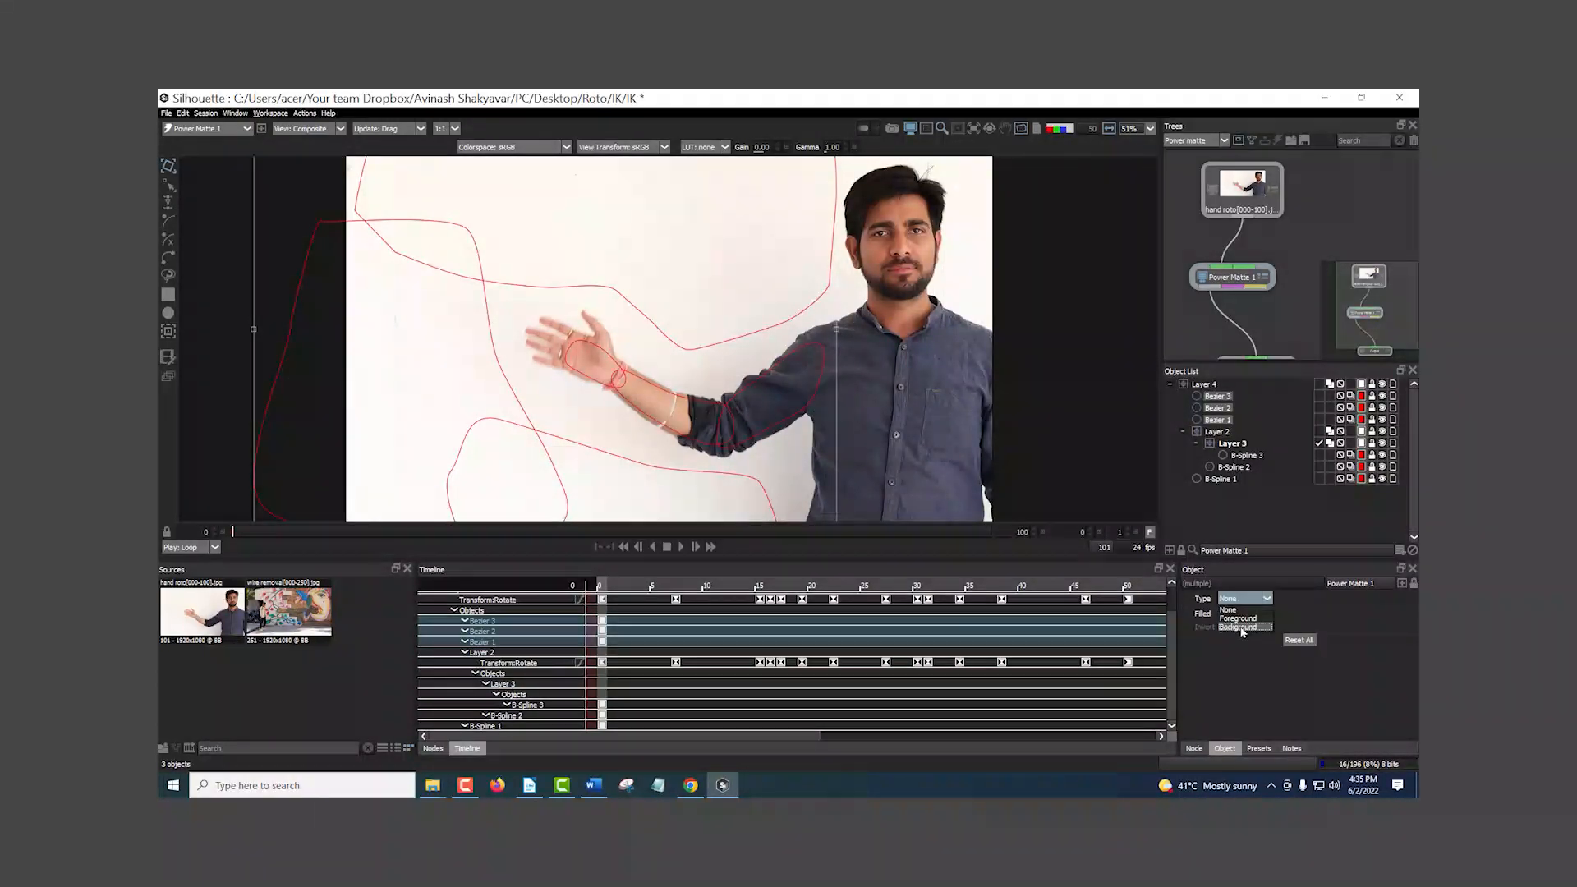
pyautogui.click(1239, 628)
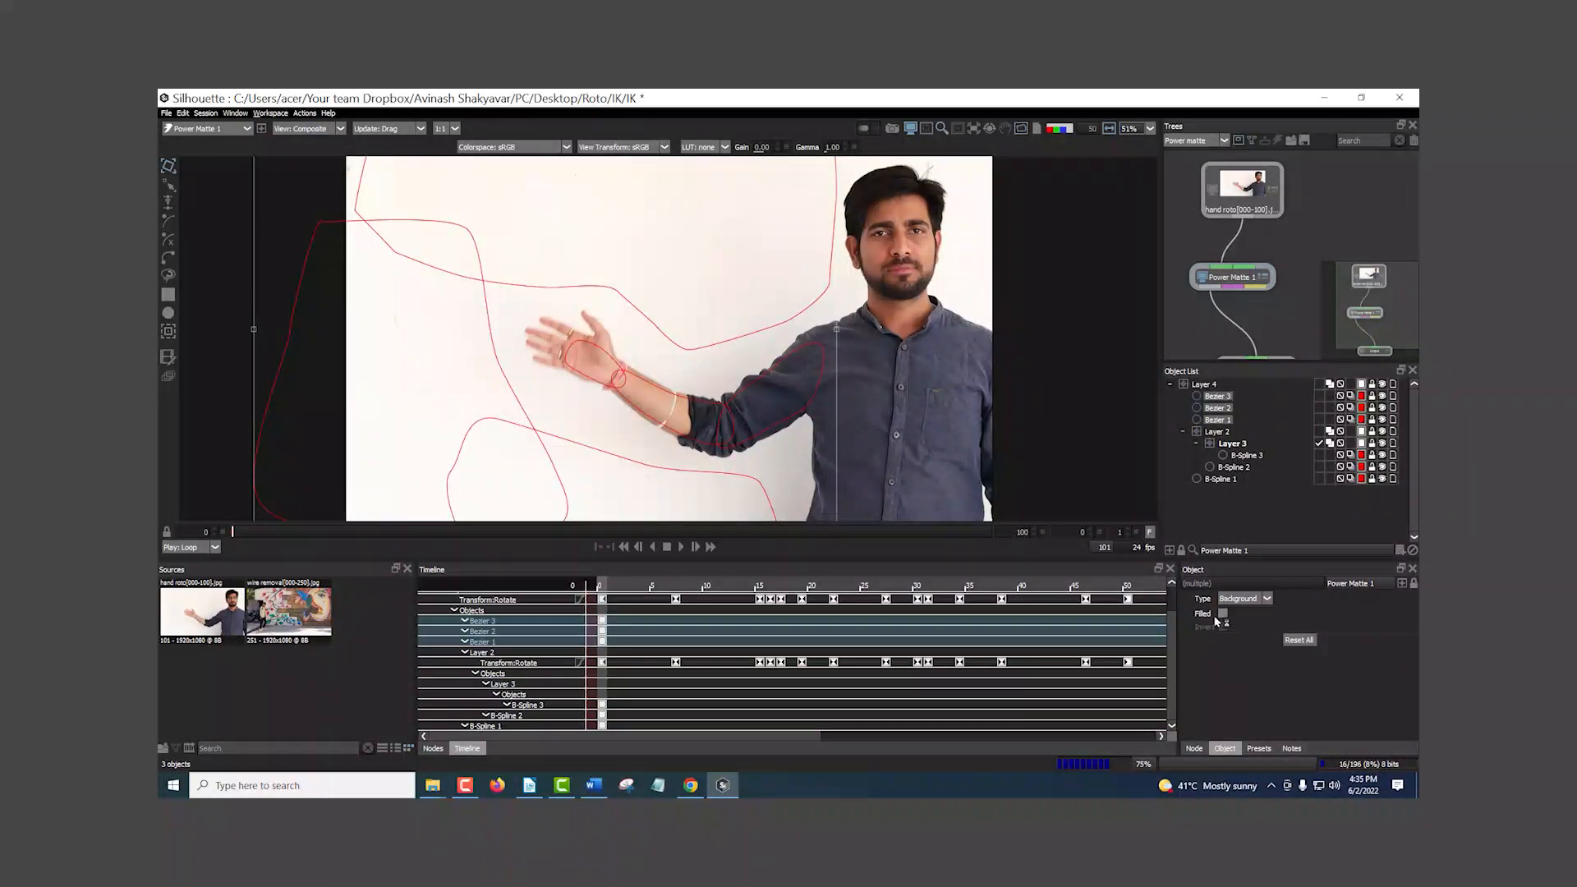
# - Switch the viewer from the composite to the Matte view
pyautogui.click(304, 128)
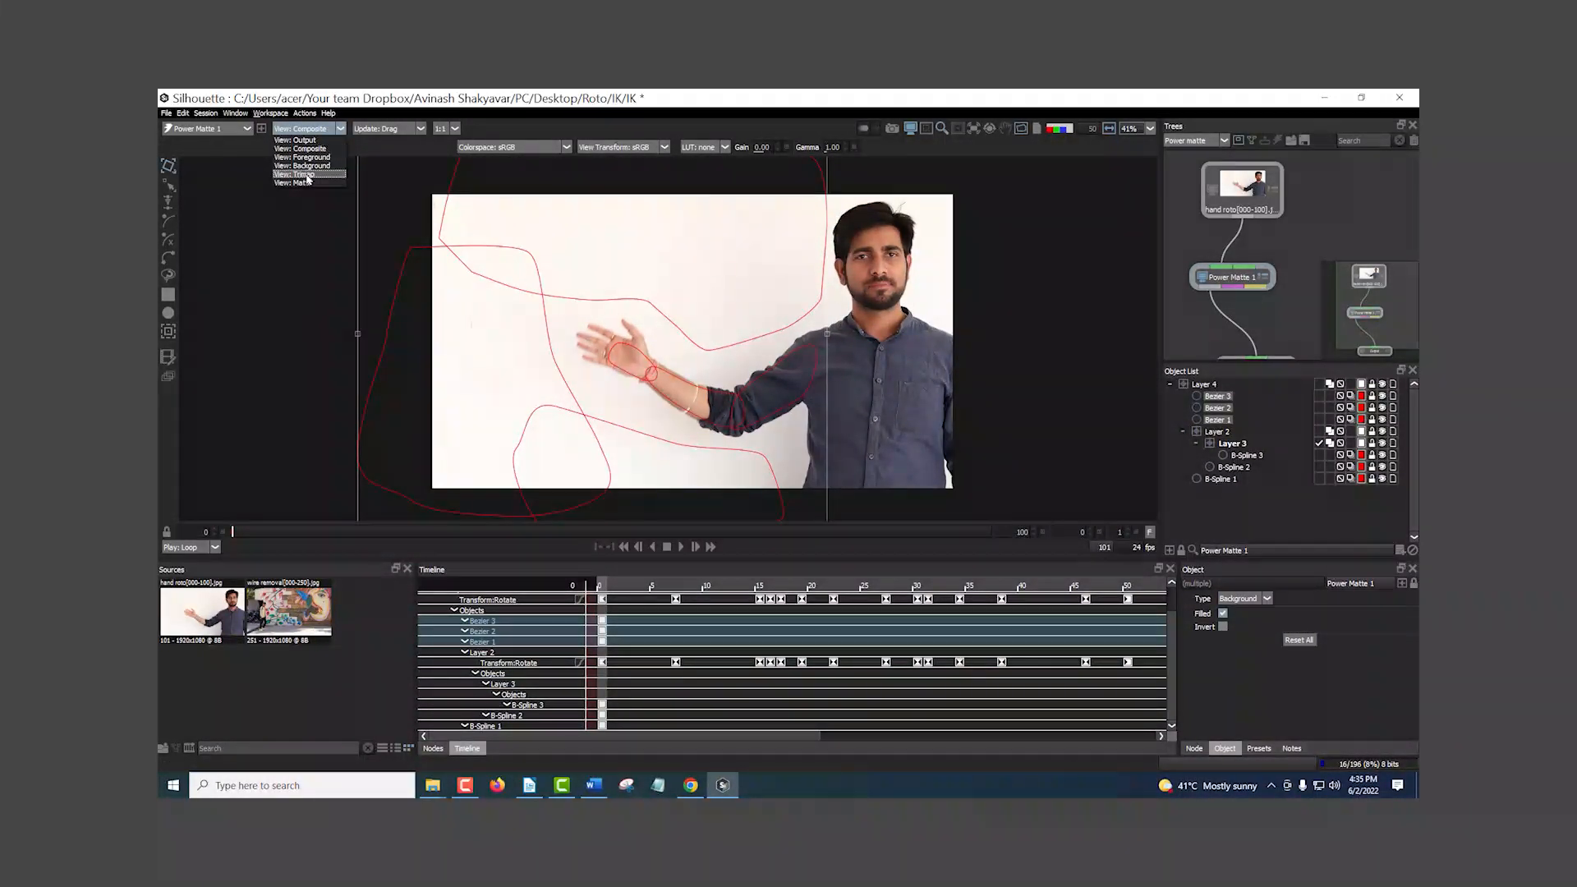
pyautogui.click(306, 183)
pyautogui.click(304, 129)
pyautogui.click(309, 183)
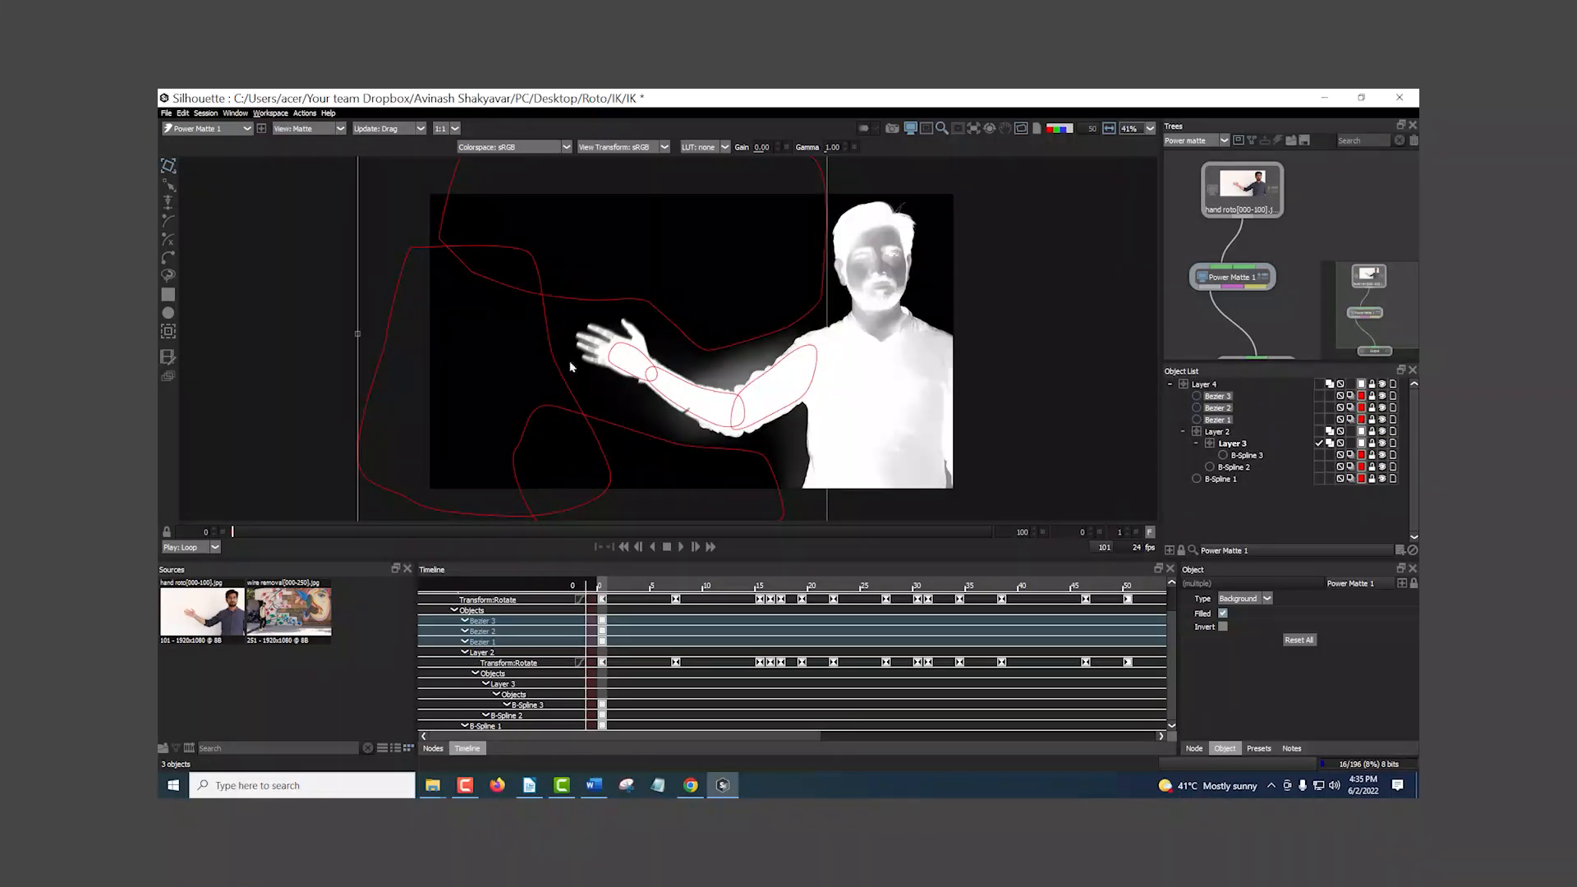
# - Examine the matte edges along the arm and shoulder over frames 0 to 3
pyautogui.scroll(5, 571, 366)
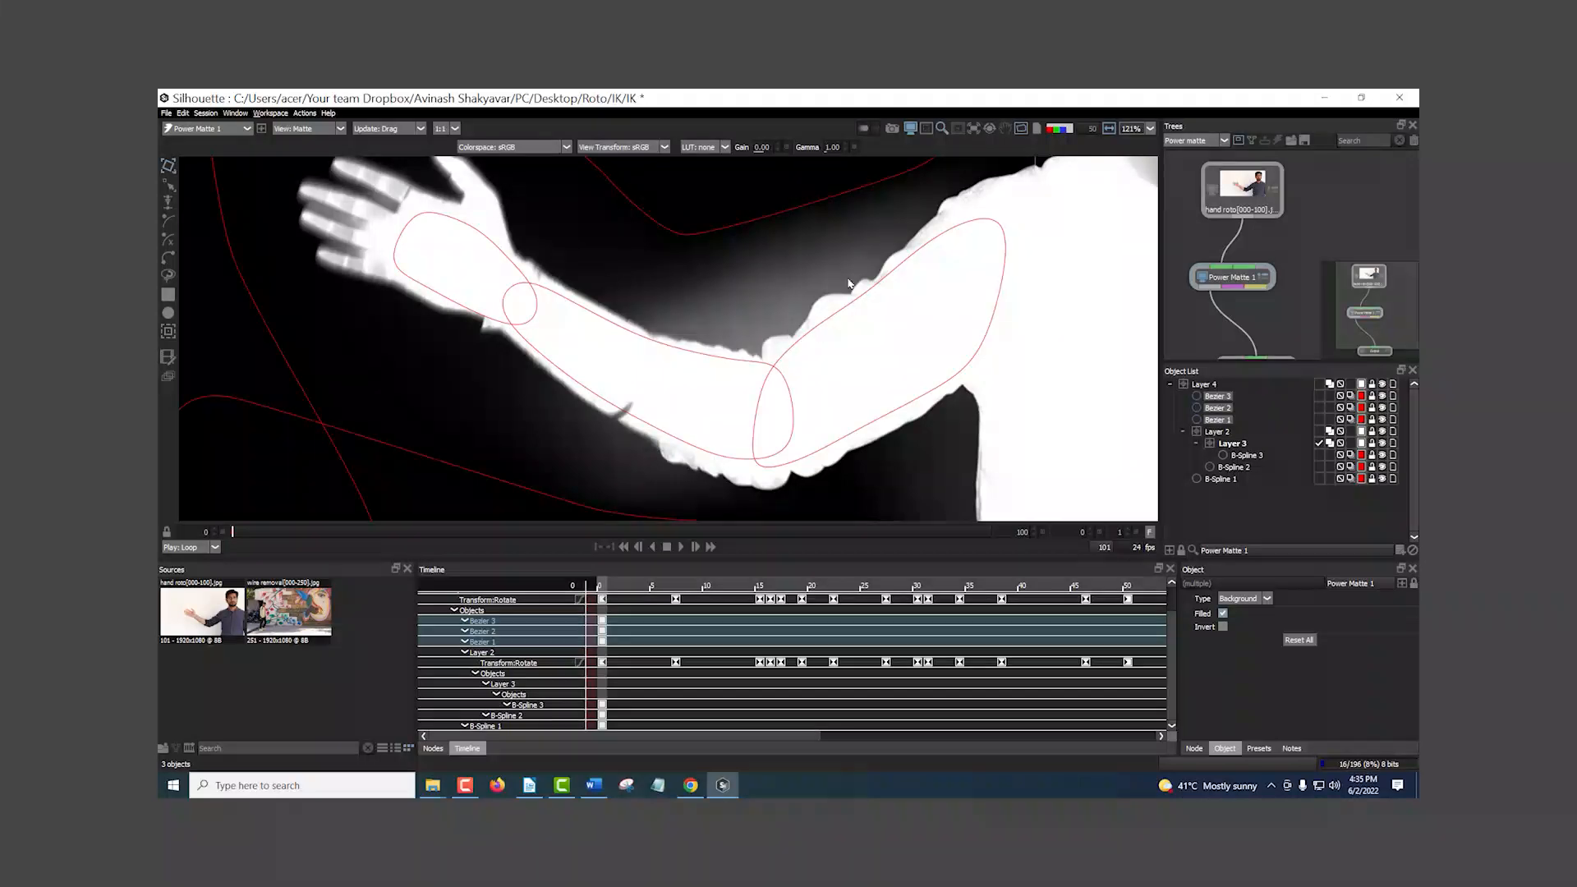
pyautogui.scroll(-2, 795, 338)
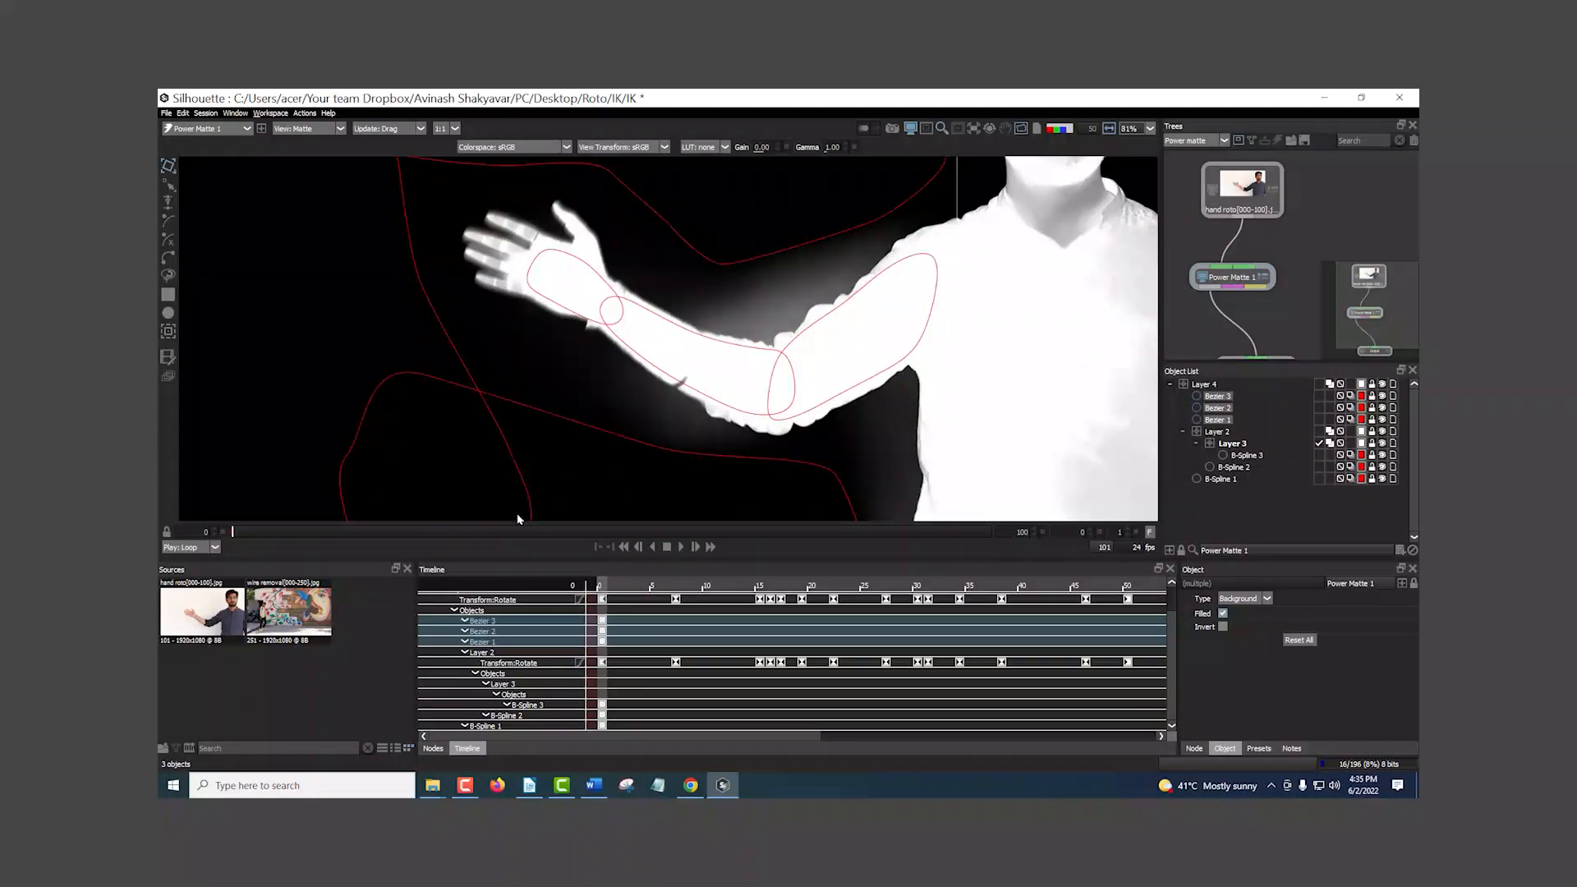
pyautogui.click(248, 532)
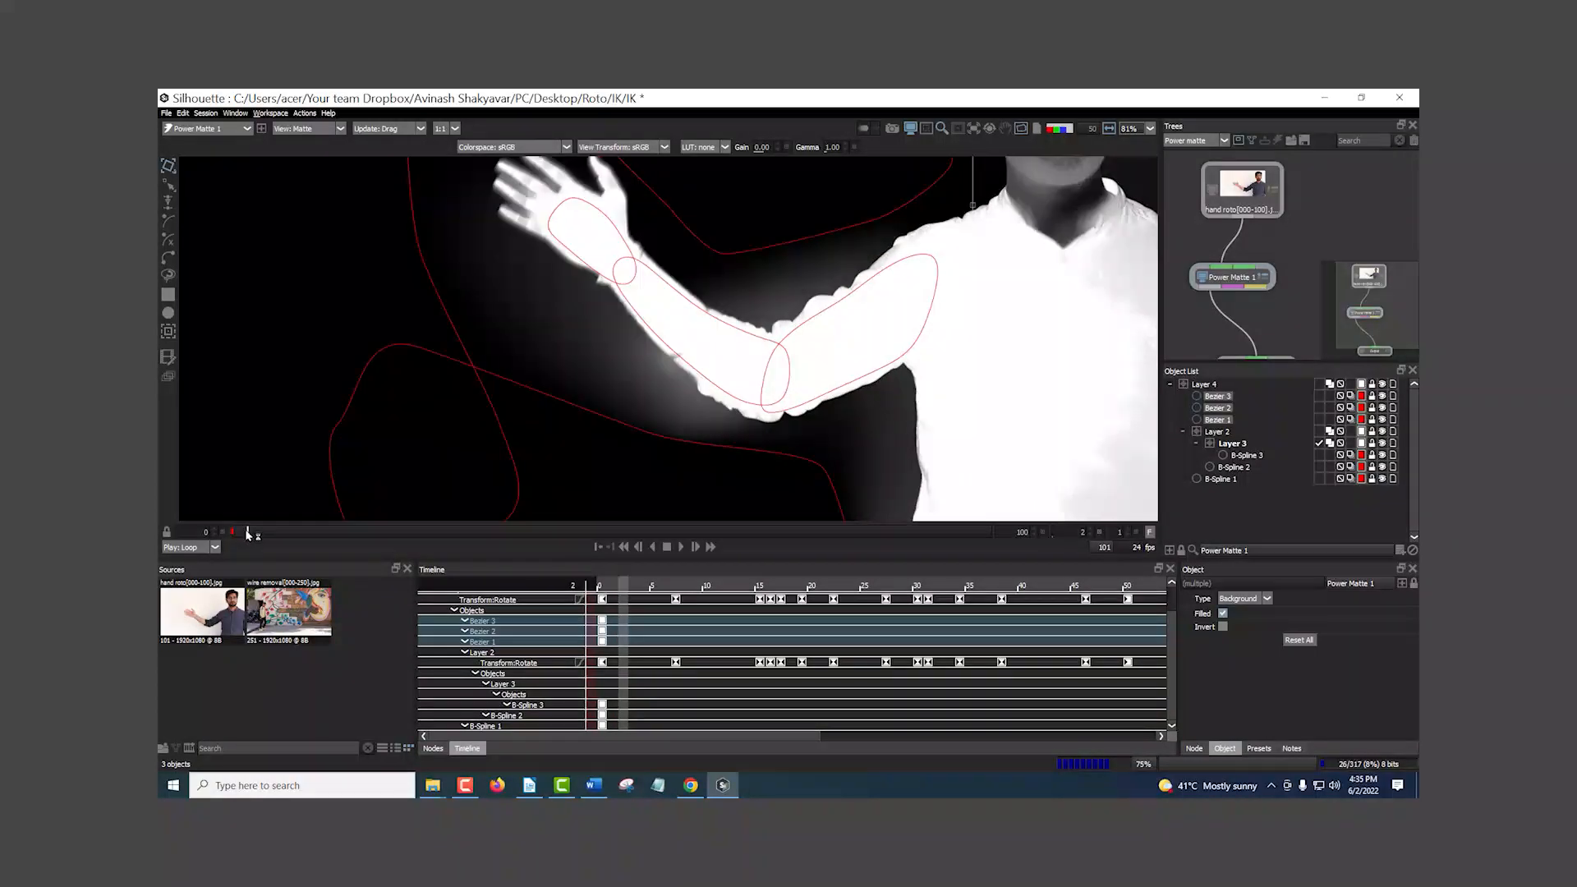
pyautogui.press('Right')
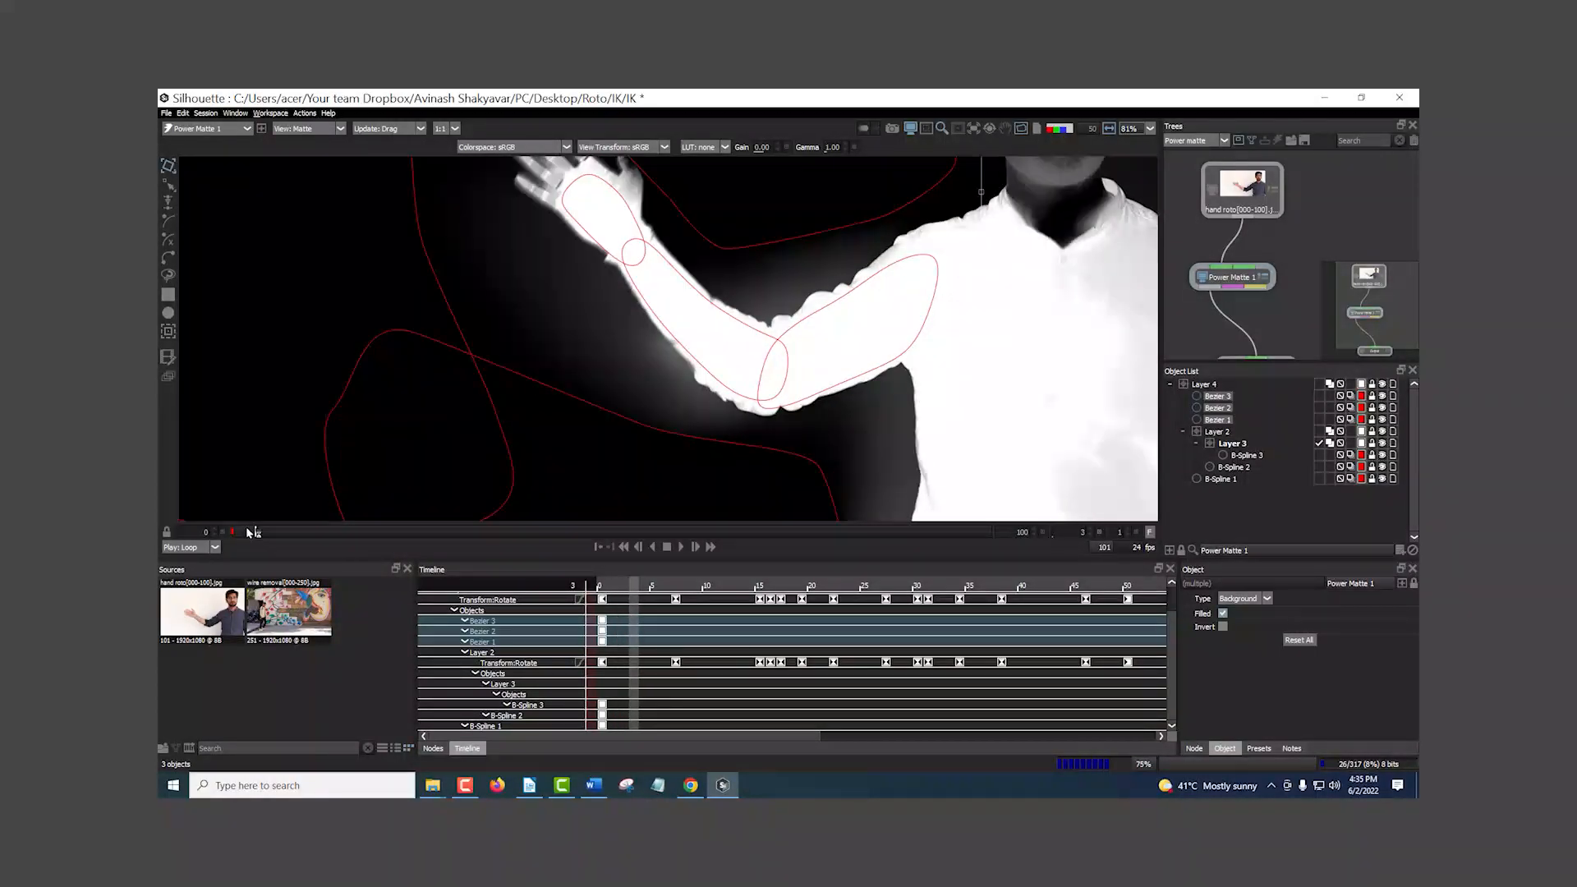
pyautogui.press('Left')
pyautogui.press('Left')
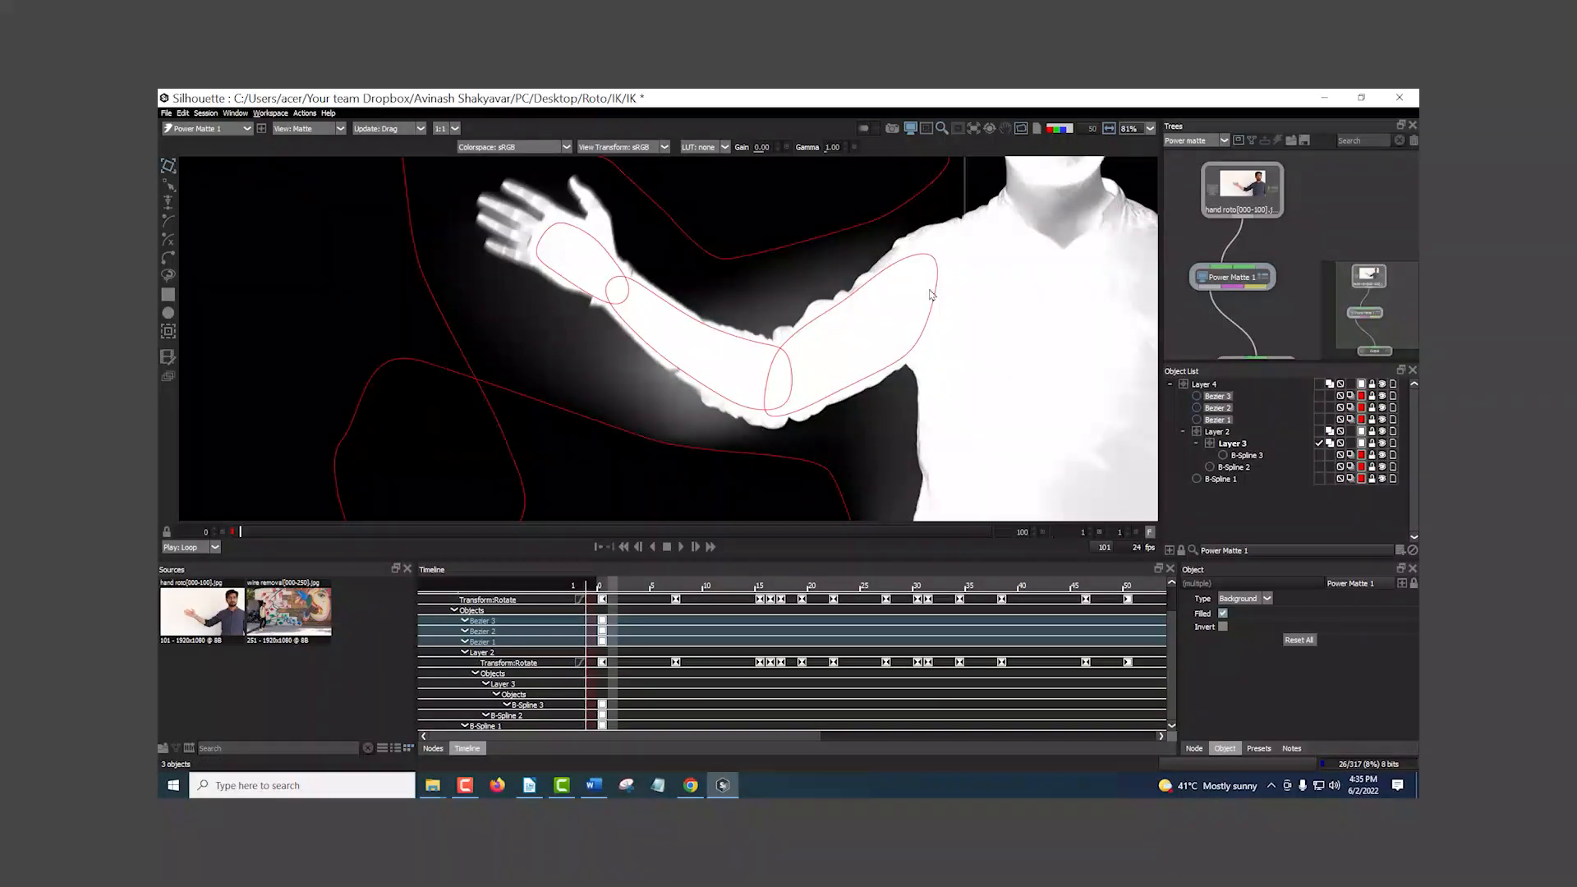
pyautogui.scroll(3, 901, 303)
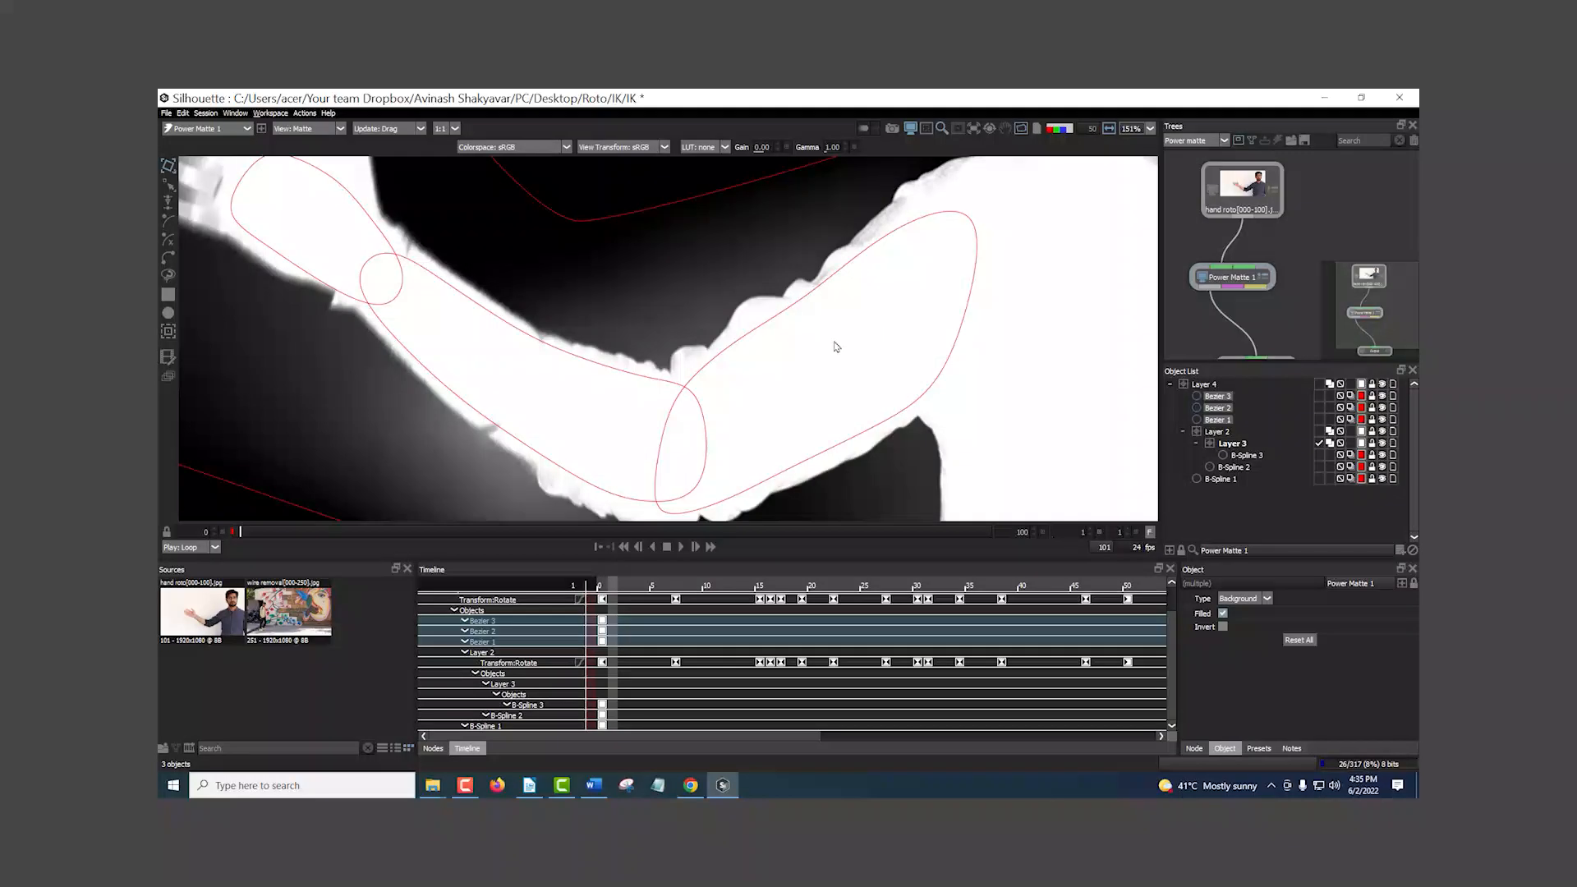
pyautogui.moveTo(834, 347); pyautogui.dragTo(887, 292)
# - Return to New Session 1 and delete Bezier 1, Bezier 2 and Bezier 3 from Layer 1
pyautogui.click(1195, 140)
pyautogui.click(1188, 173)
pyautogui.scroll(2, 715, 421)
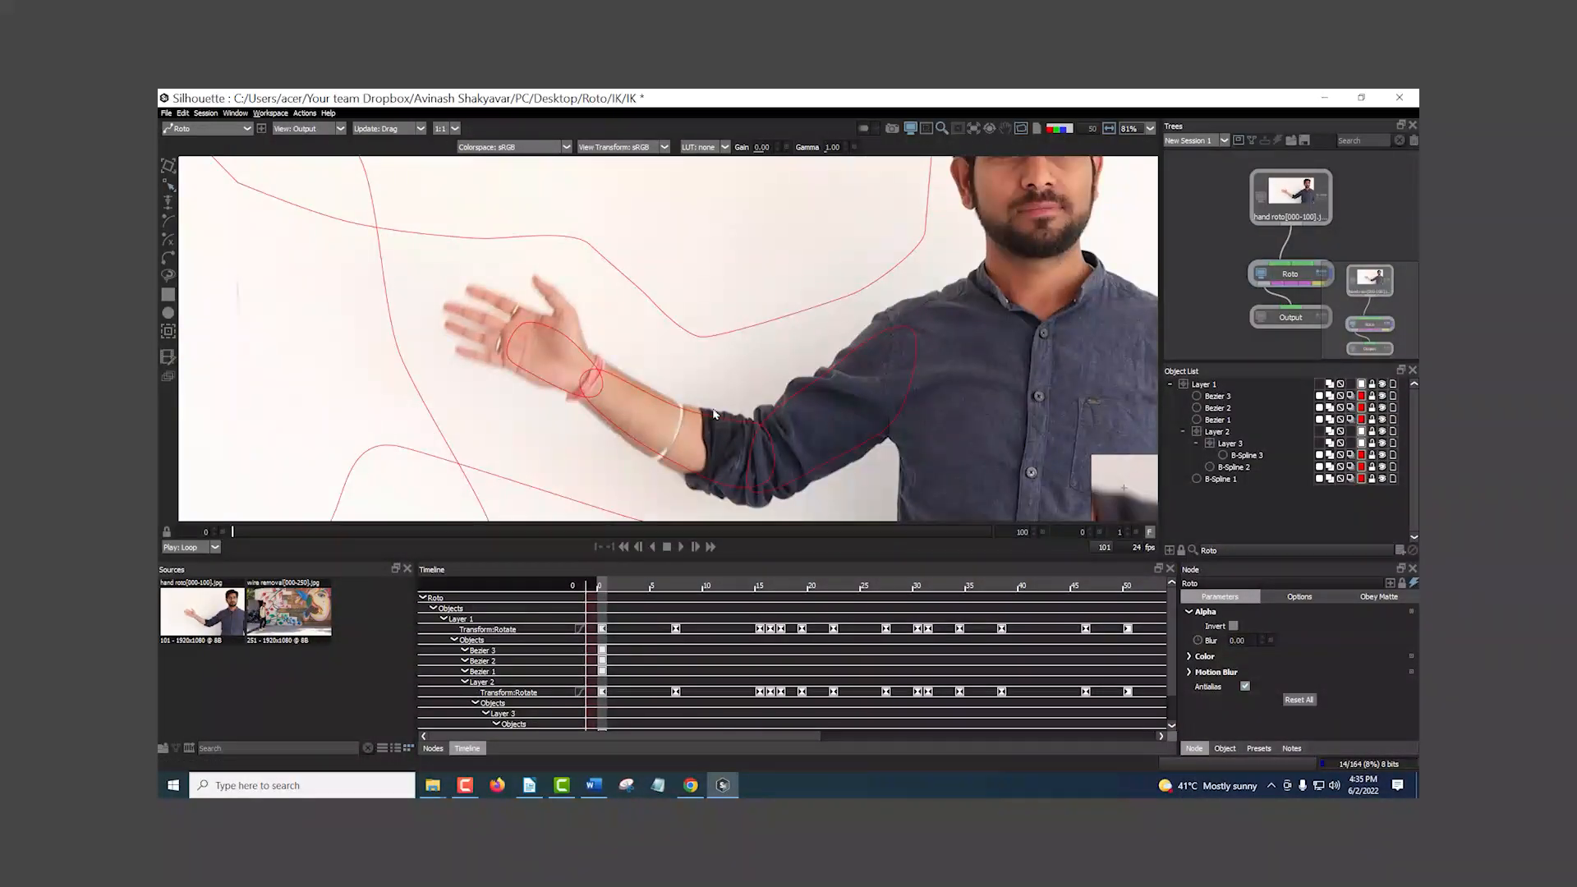
pyautogui.click(1220, 420)
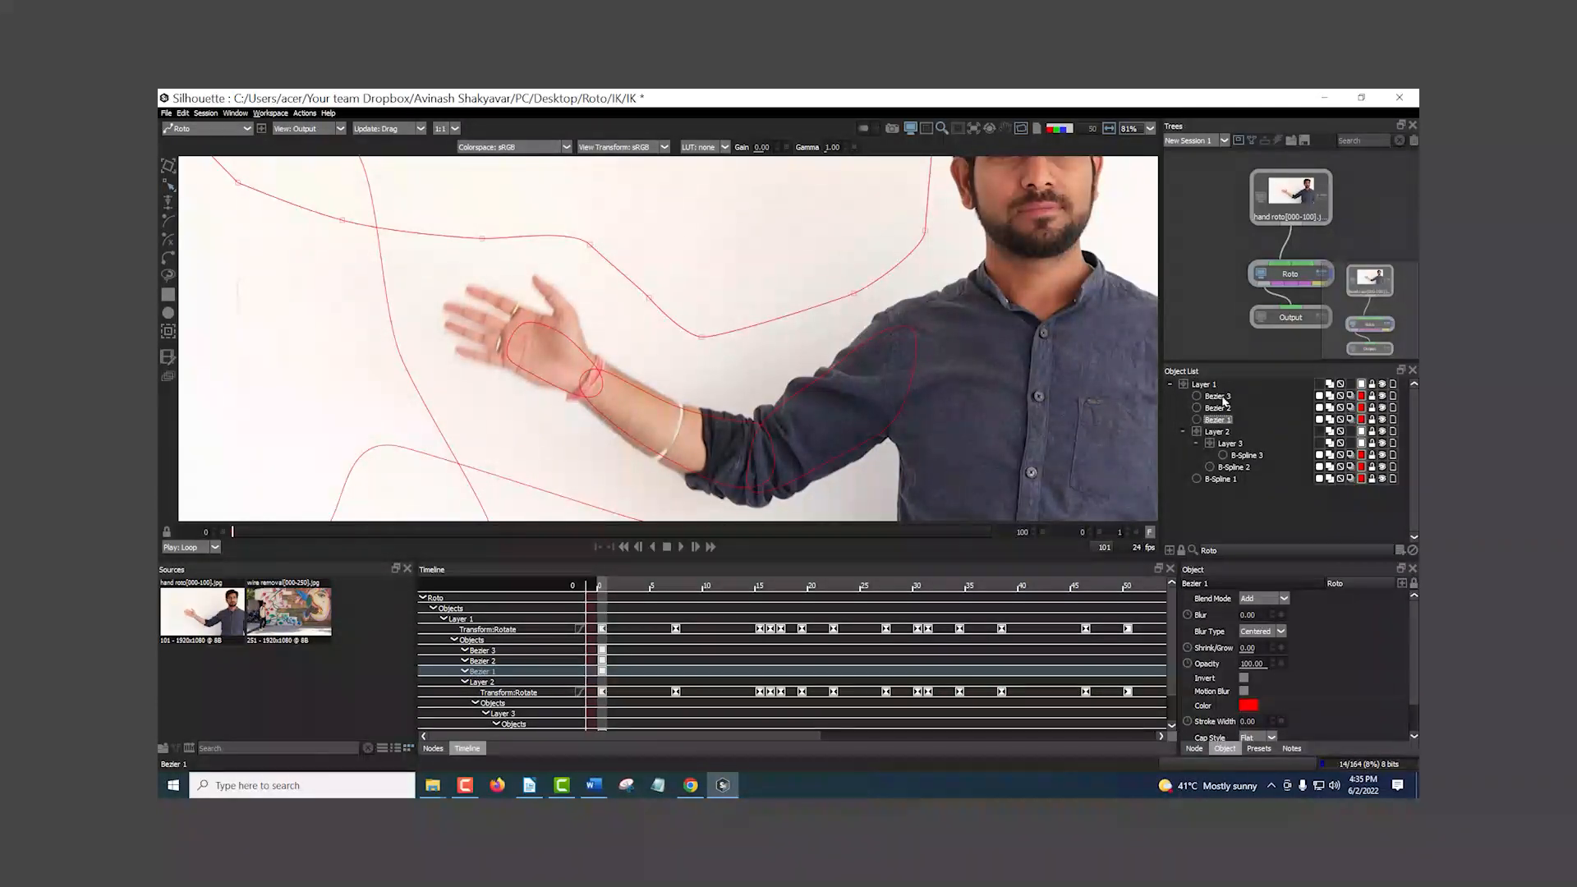
pyautogui.keyDown('shift'); pyautogui.click(1223, 396); pyautogui.keyUp('shift')
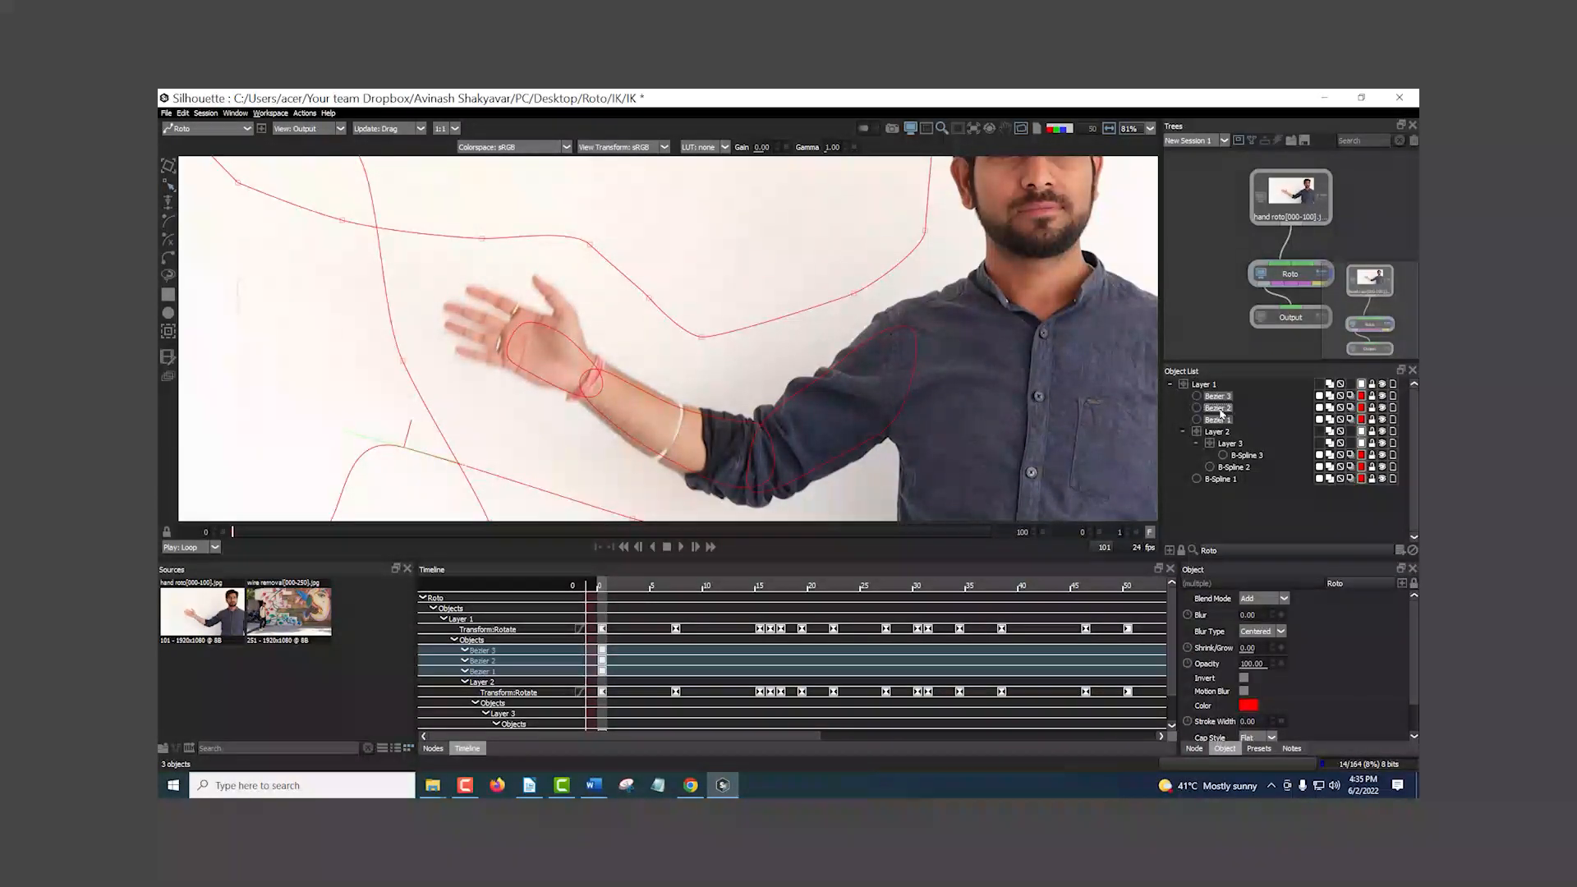
pyautogui.press('Delete')
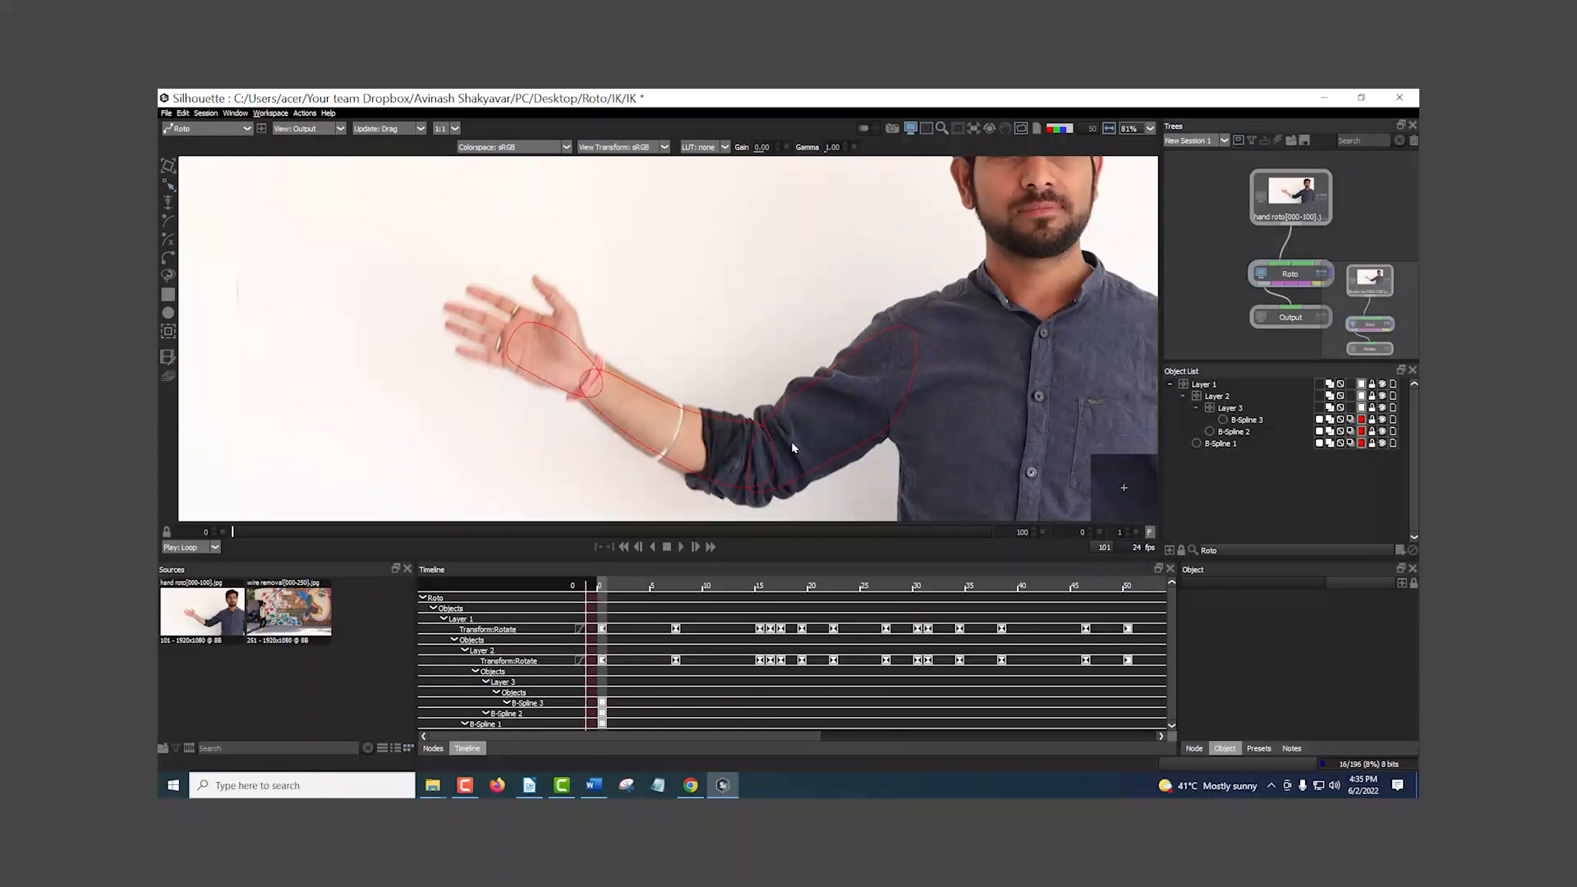
# - Examine the B-Spline 1 shape on the upper arm and how the layers and splines are nested
pyautogui.click(915, 364)
pyautogui.scroll(5, 916, 364)
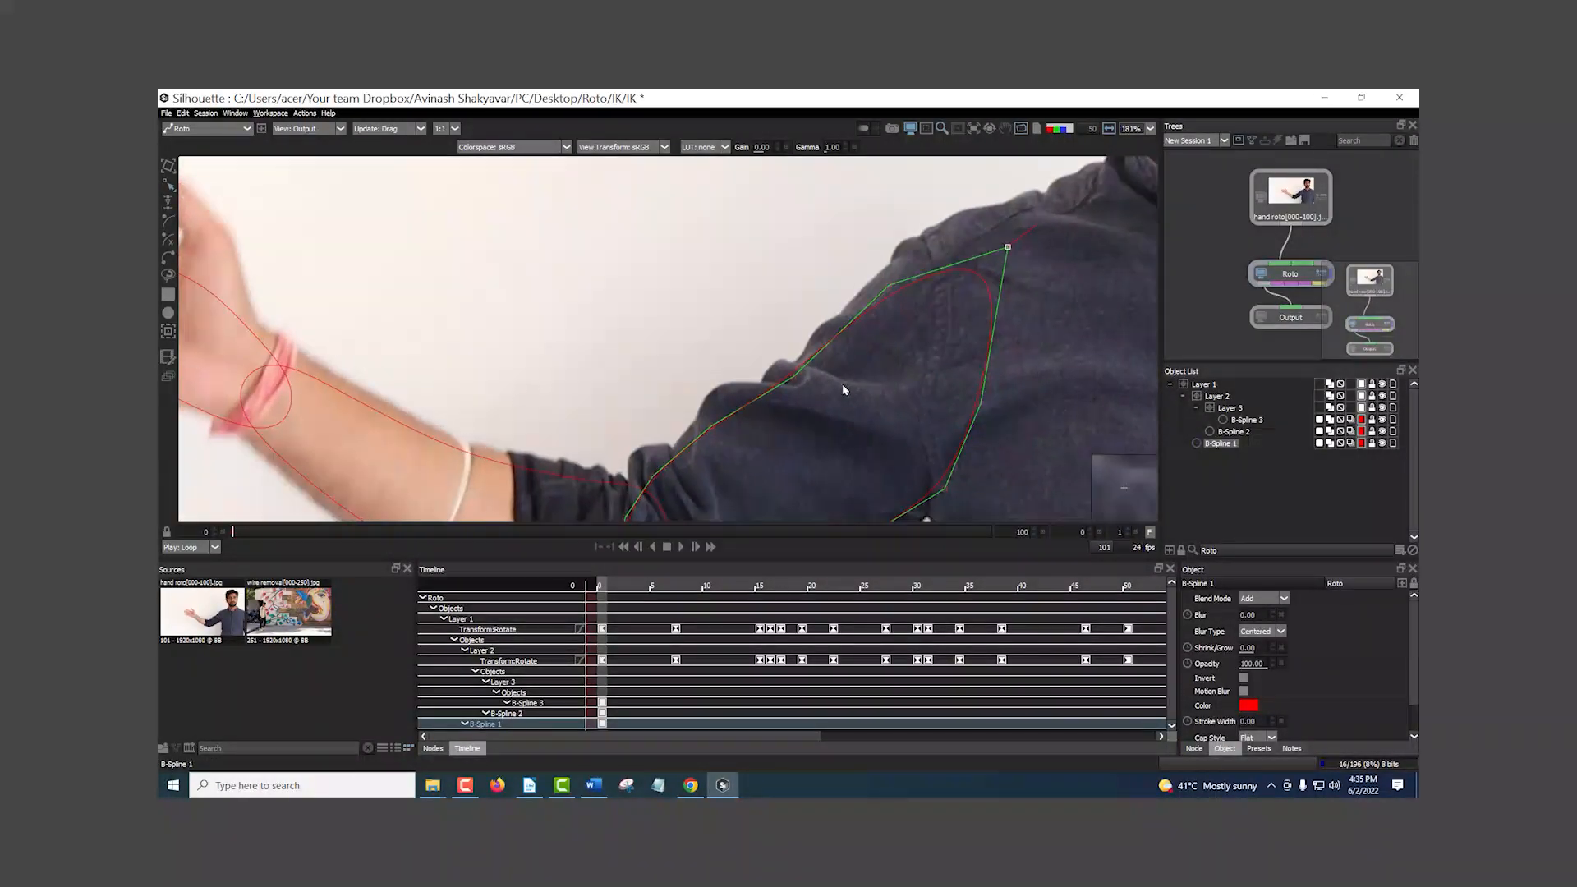
pyautogui.moveTo(879, 399); pyautogui.dragTo(931, 288)
pyautogui.click(1231, 465)
pyautogui.click(1213, 409)
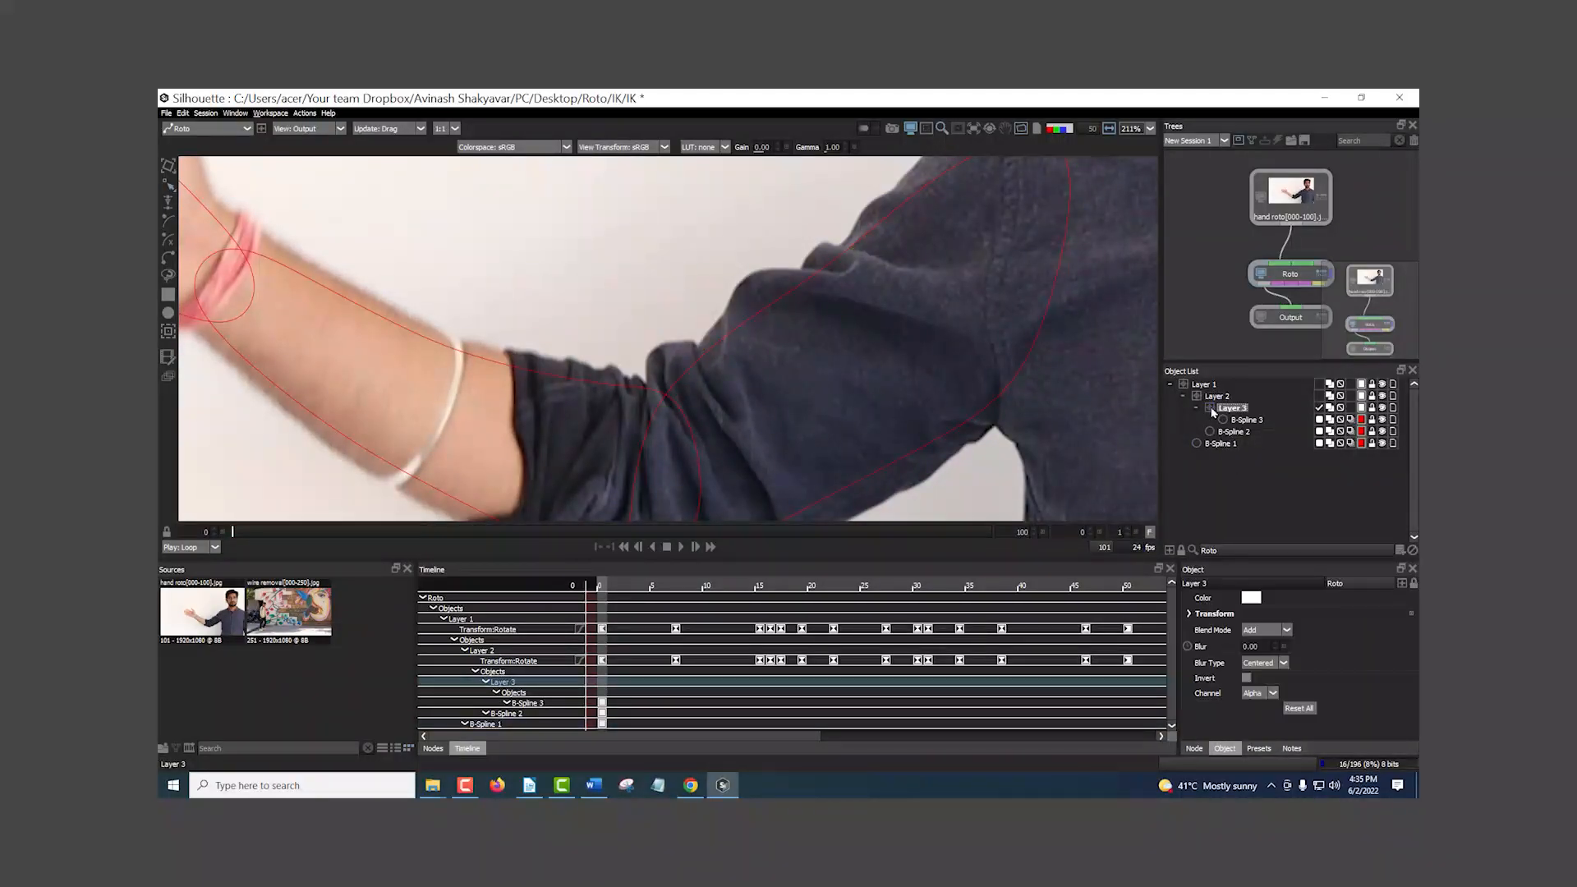
pyautogui.click(1204, 385)
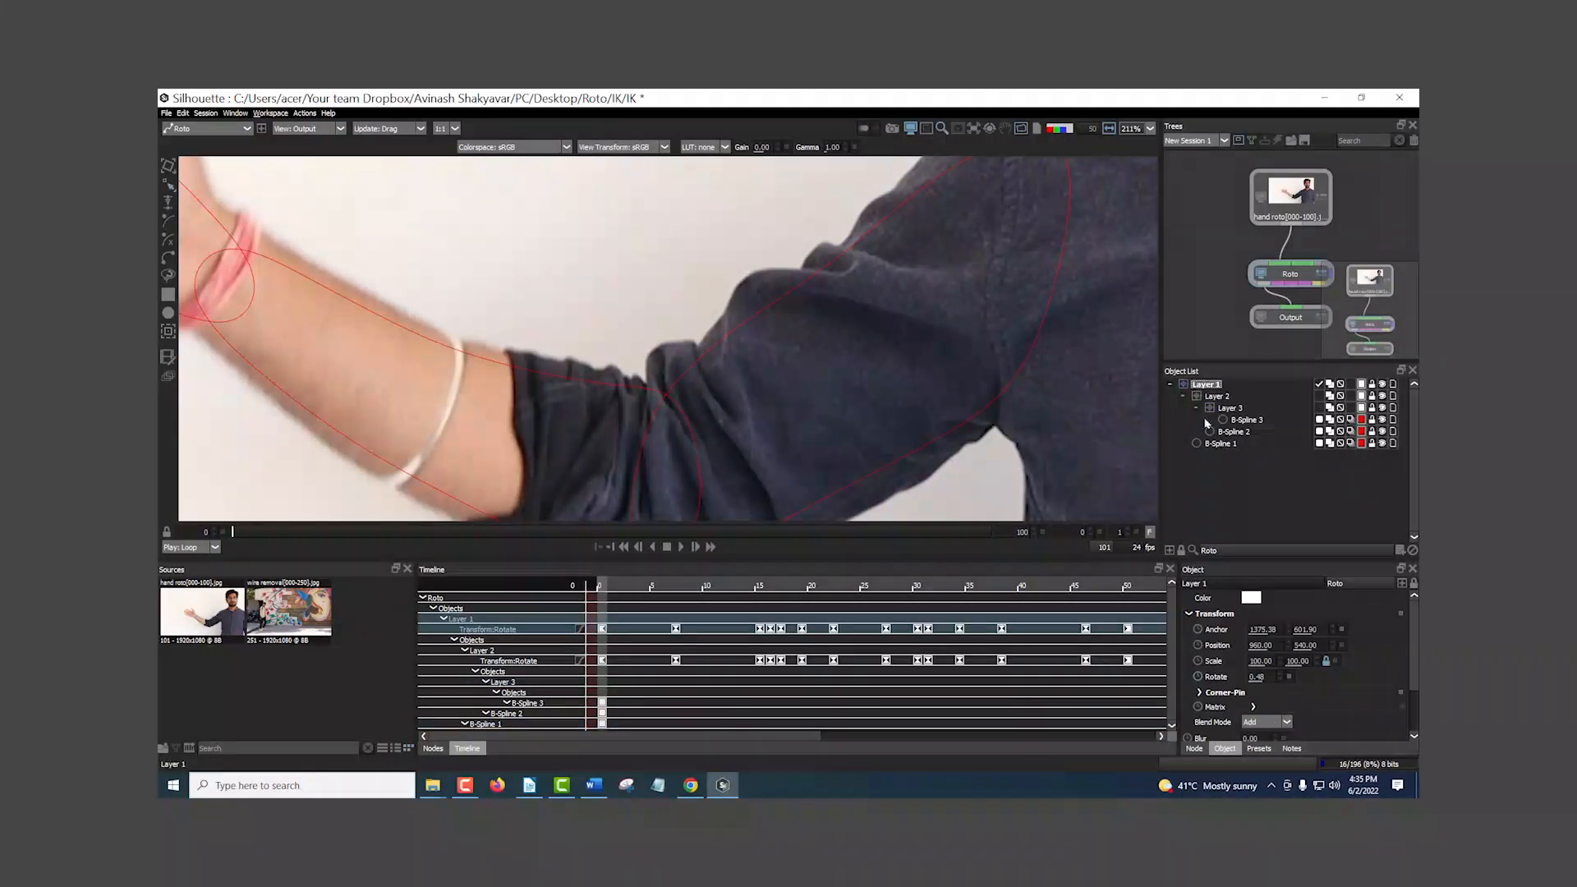
pyautogui.click(1222, 444)
# - Draw a small closed Bezier in Layer 1 following the shirt's upper edge at the shoulder on frame 0
pyautogui.click(1201, 385)
pyautogui.moveTo(783, 285); pyautogui.dragTo(668, 408)
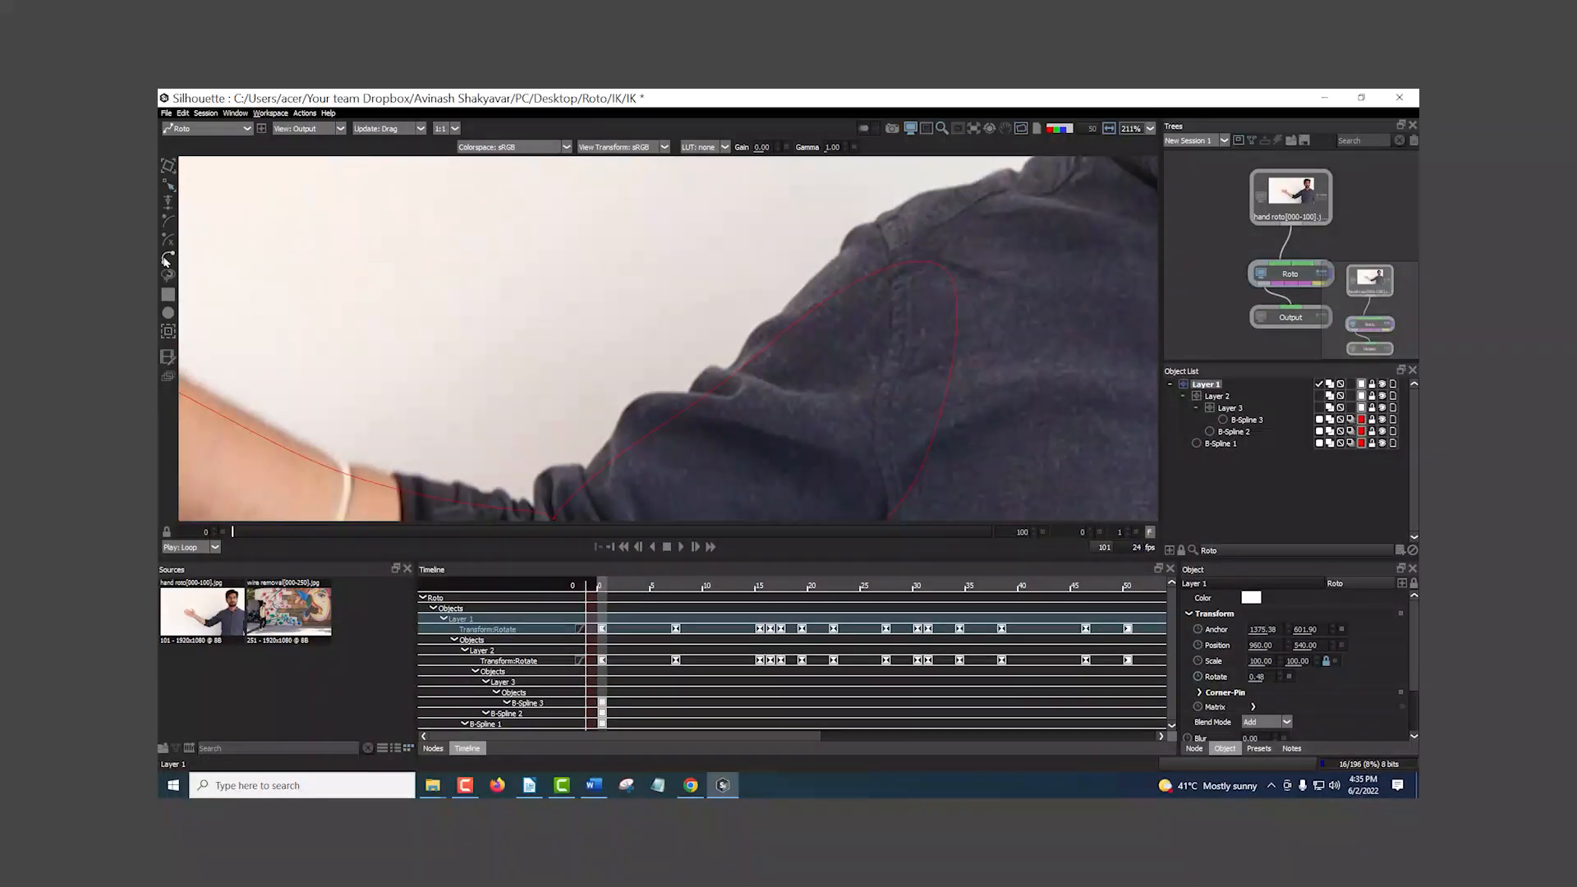
pyautogui.scroll(3, 884, 282)
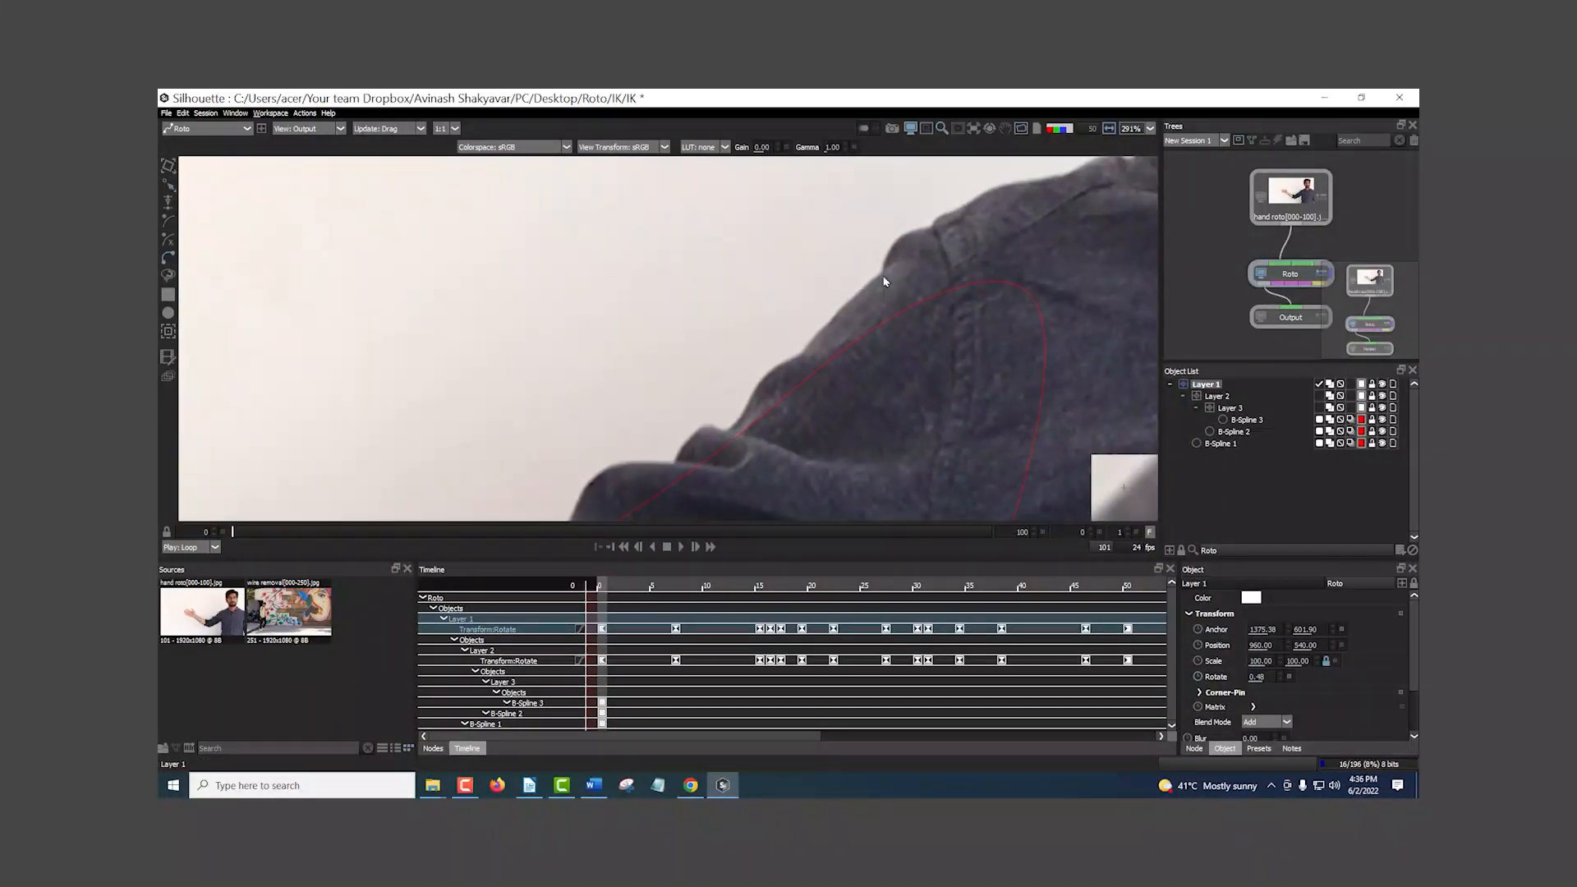
pyautogui.click(929, 231)
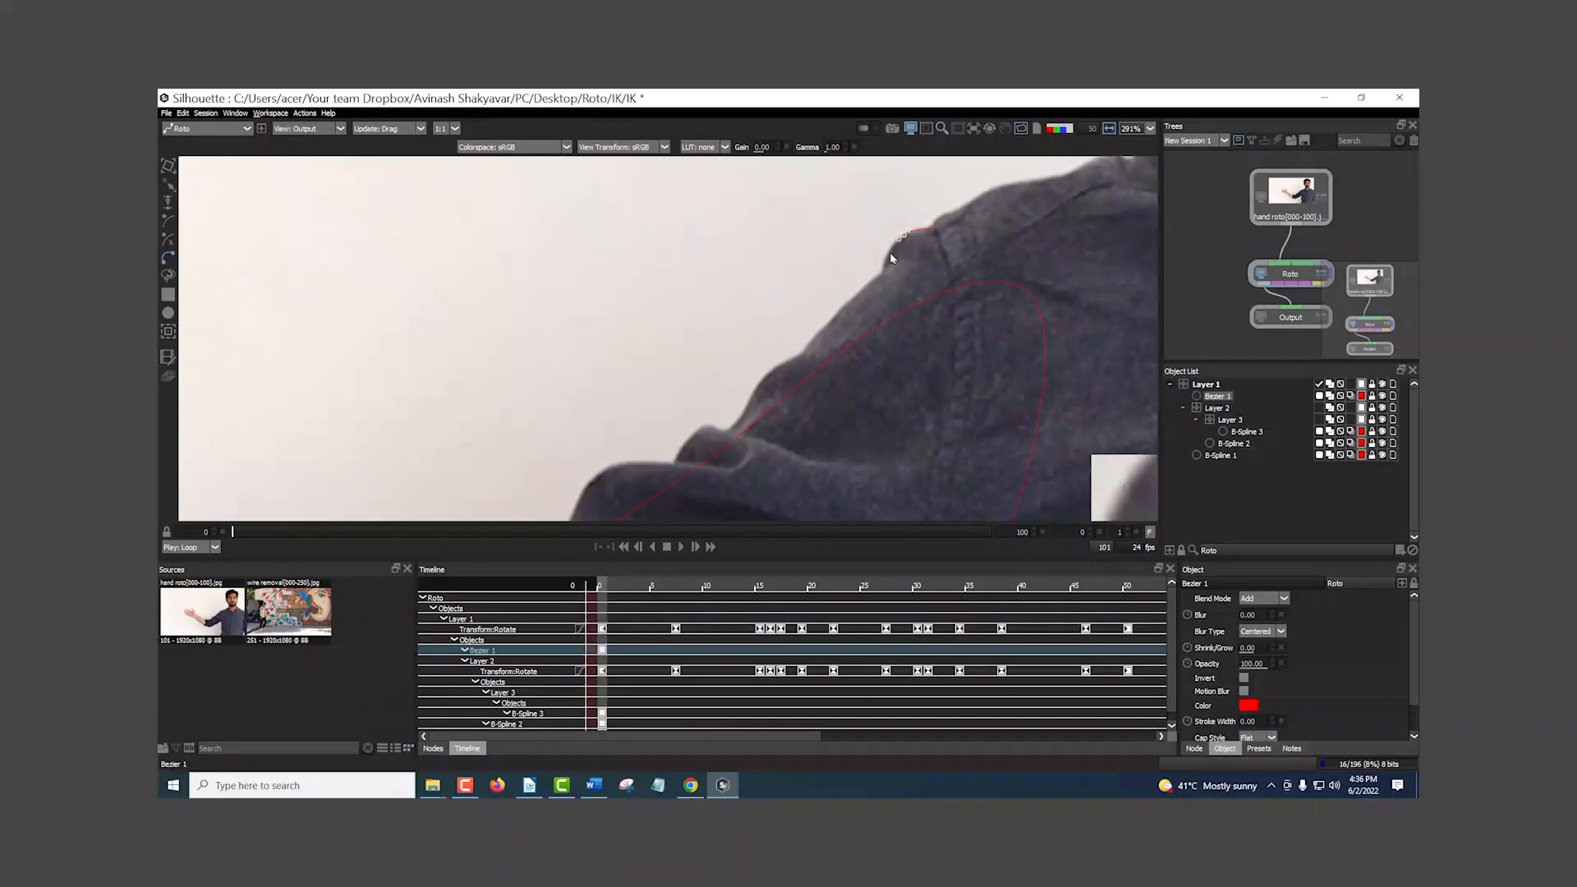
pyautogui.click(879, 276)
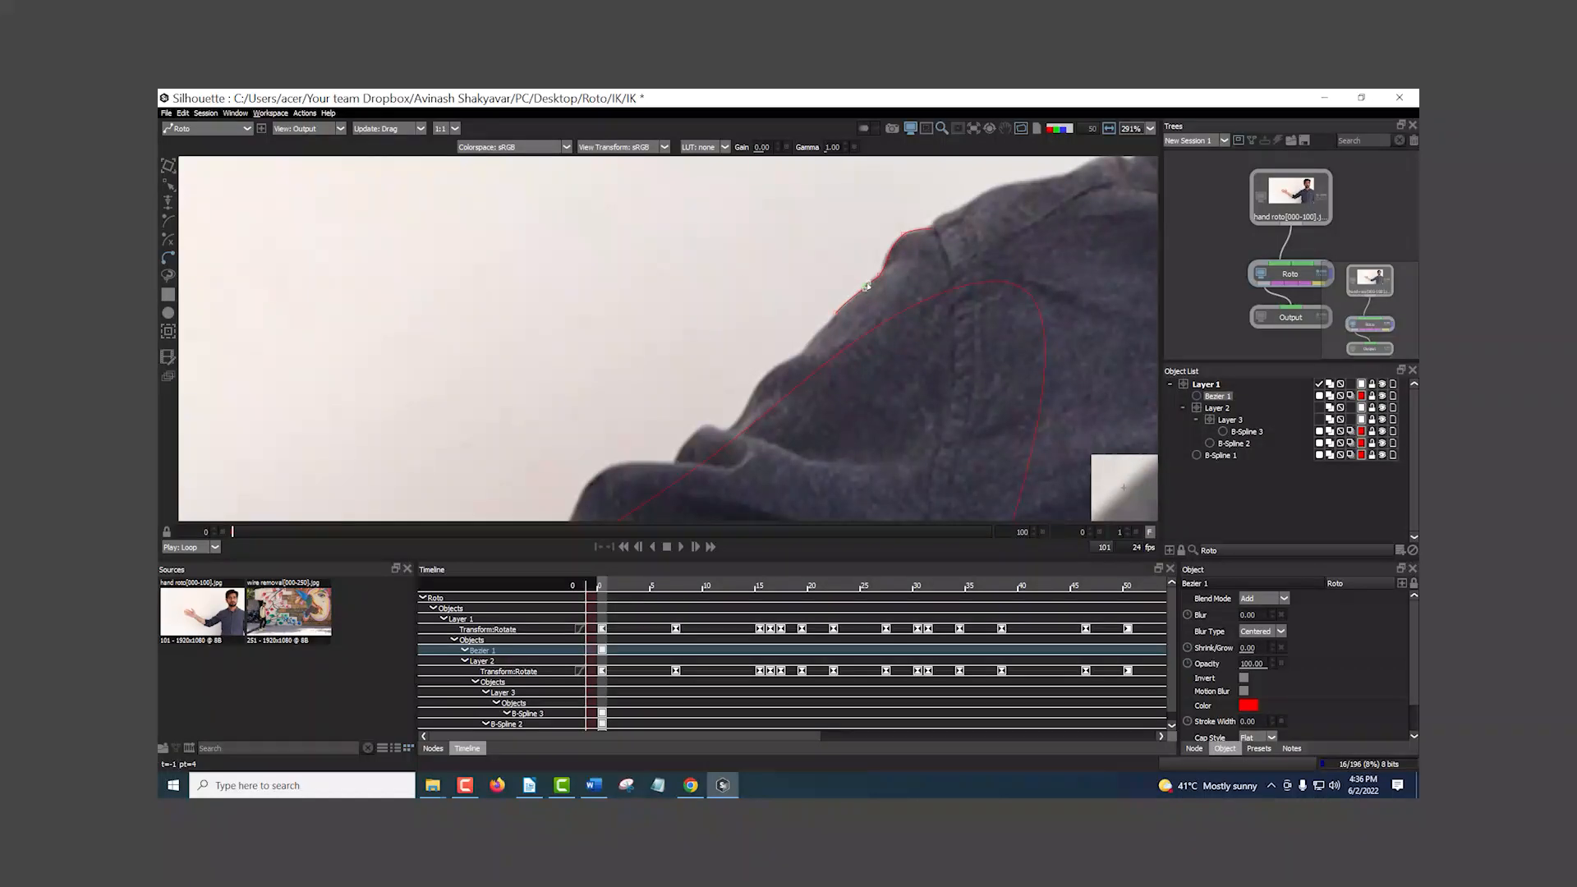
pyautogui.click(808, 349)
pyautogui.click(826, 389)
pyautogui.click(908, 370)
pyautogui.click(953, 326)
pyautogui.click(995, 271)
pyautogui.click(932, 230)
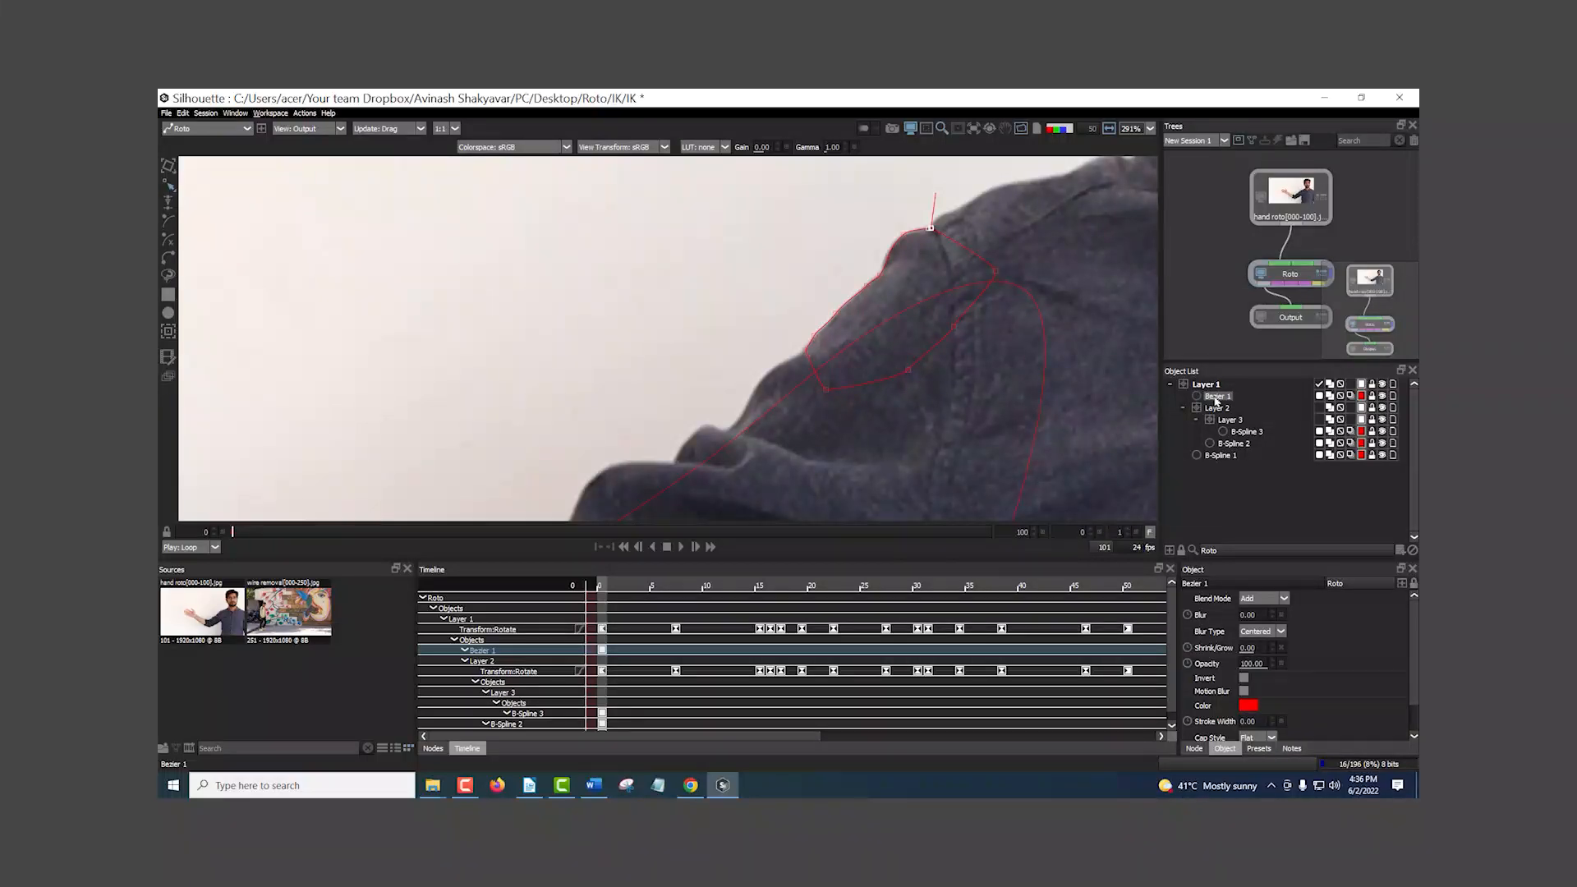
pyautogui.moveTo(1219, 401); pyautogui.dragTo(1206, 390)
pyautogui.scroll(-1, 792, 429)
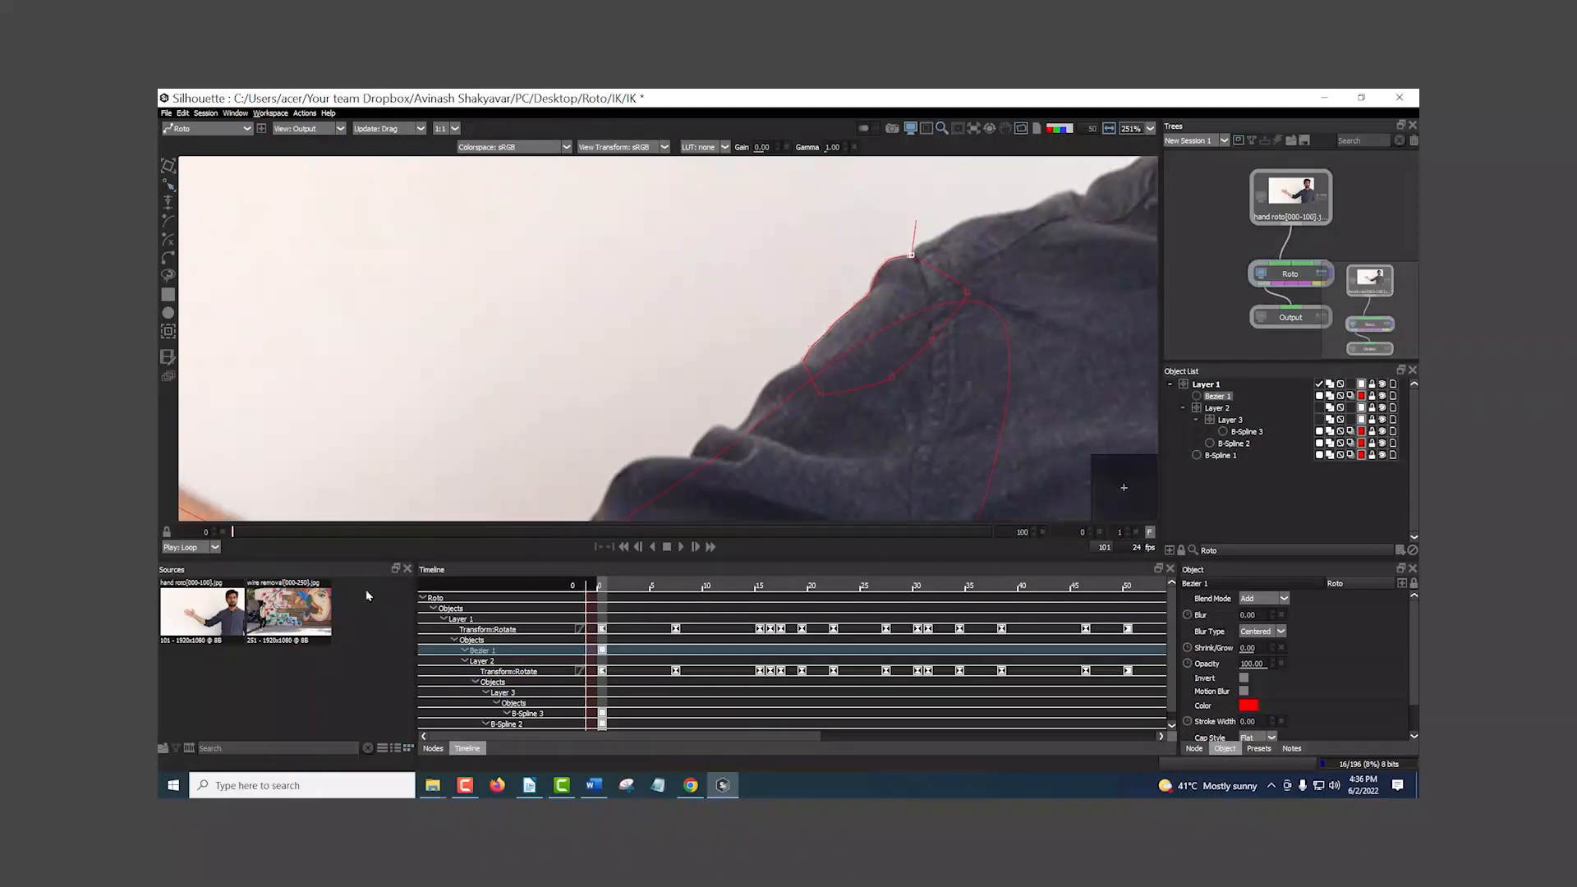
# - Keyframe the shoulder Bezier at frame 7 by moving and resizing it to fit the shirt edge
pyautogui.moveTo(233, 533); pyautogui.dragTo(194, 483)
pyautogui.moveTo(1034, 214); pyautogui.dragTo(771, 421)
pyautogui.press('t')
pyautogui.press('Right')
pyautogui.press('Right')
pyautogui.press('Right')
pyautogui.press('Right')
pyautogui.press('Right')
pyautogui.press('Right')
pyautogui.press('Right')
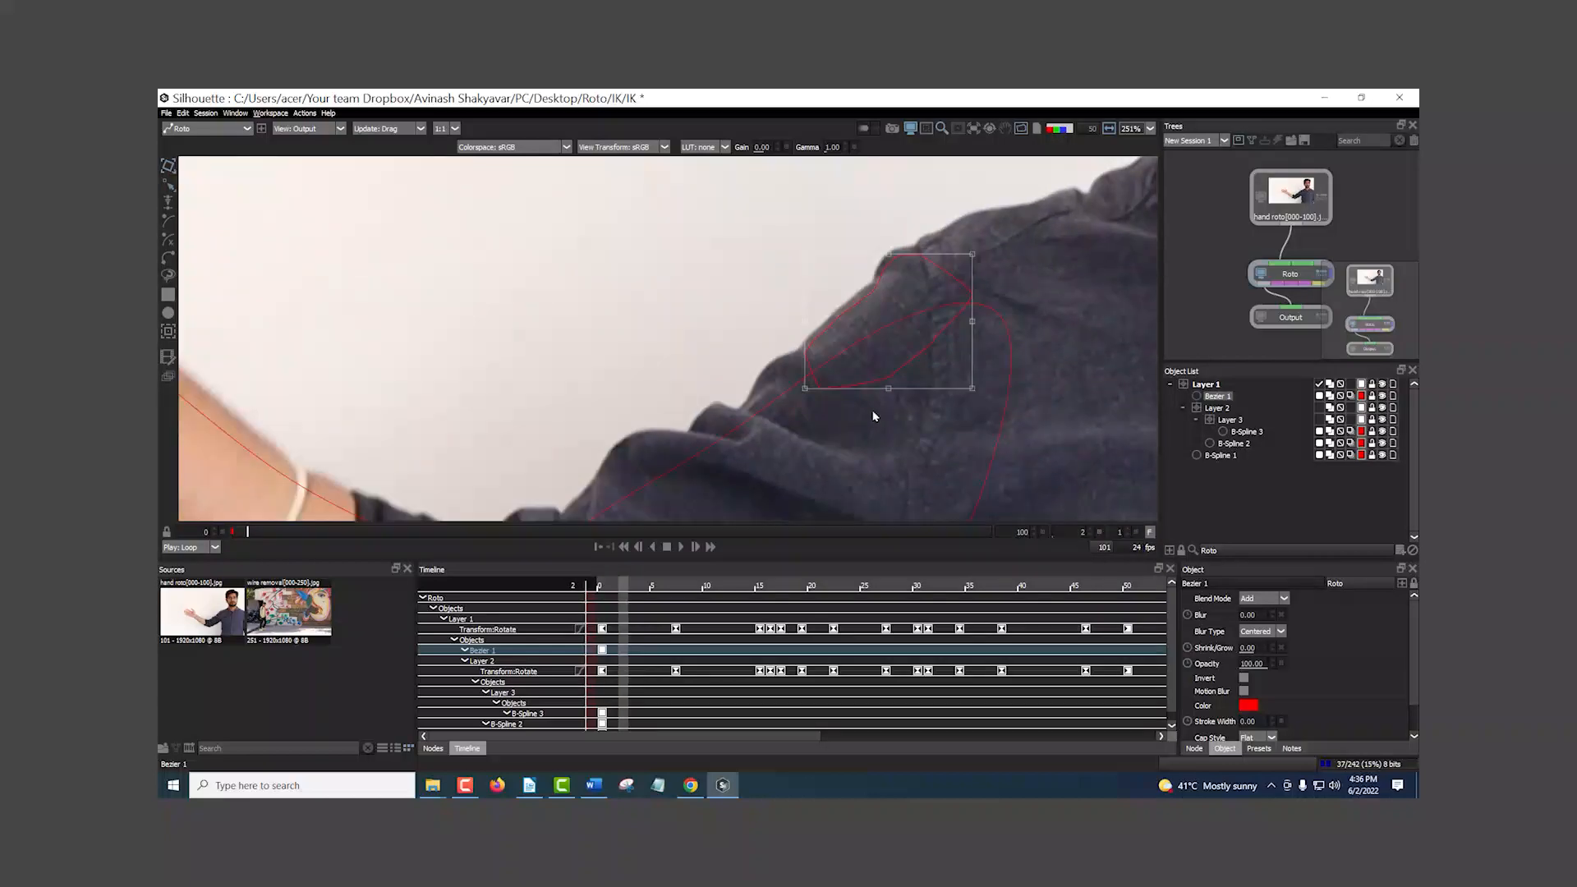
pyautogui.moveTo(896, 354); pyautogui.dragTo(896, 337)
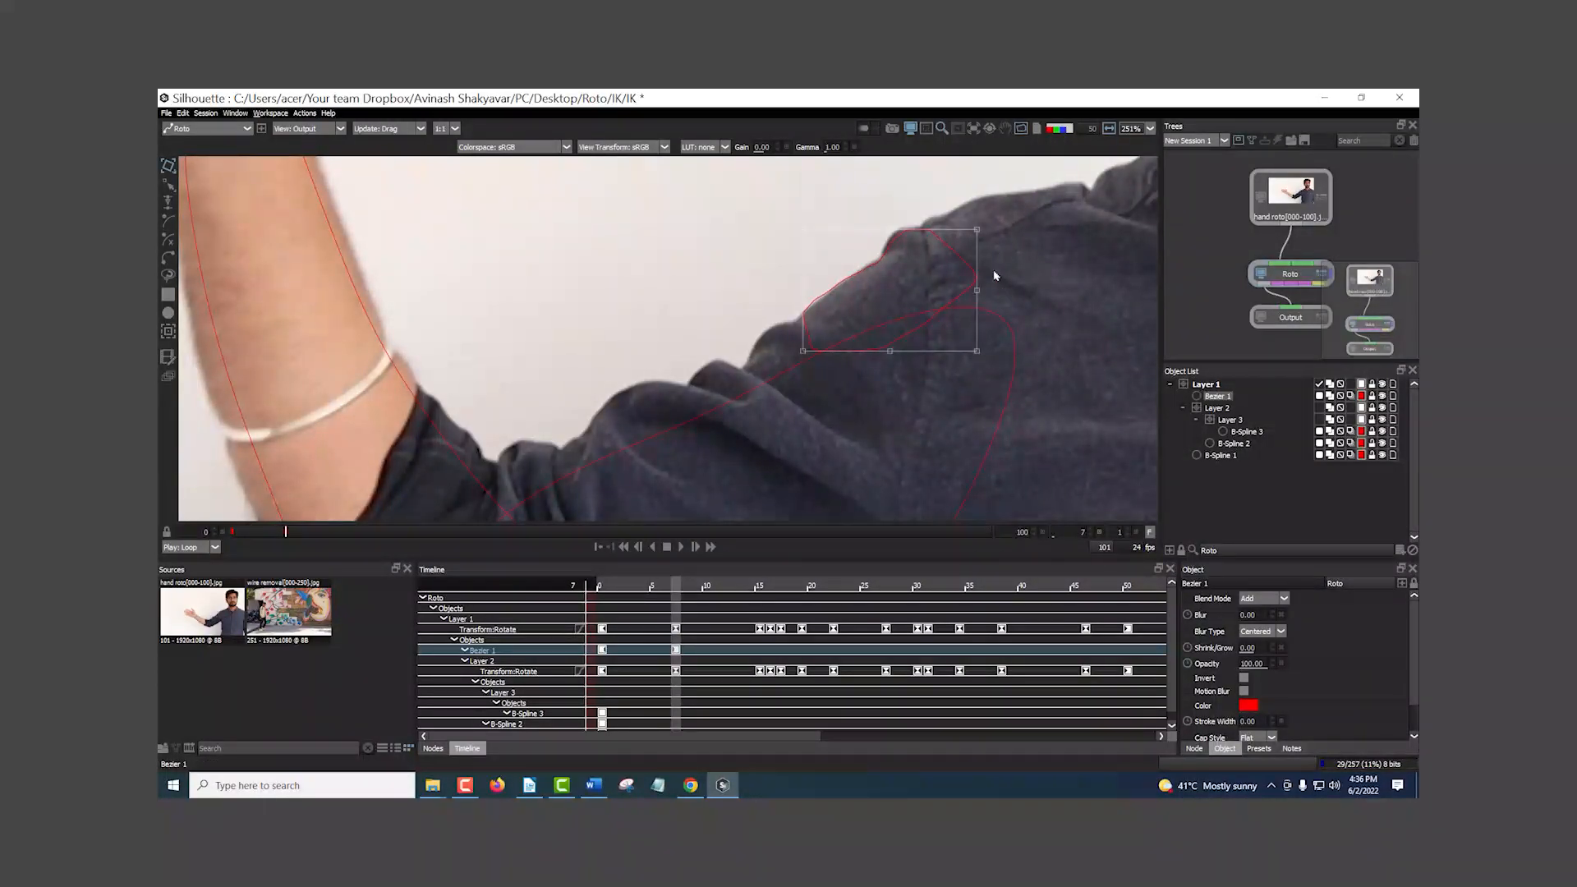
pyautogui.moveTo(977, 226); pyautogui.dragTo(977, 225)
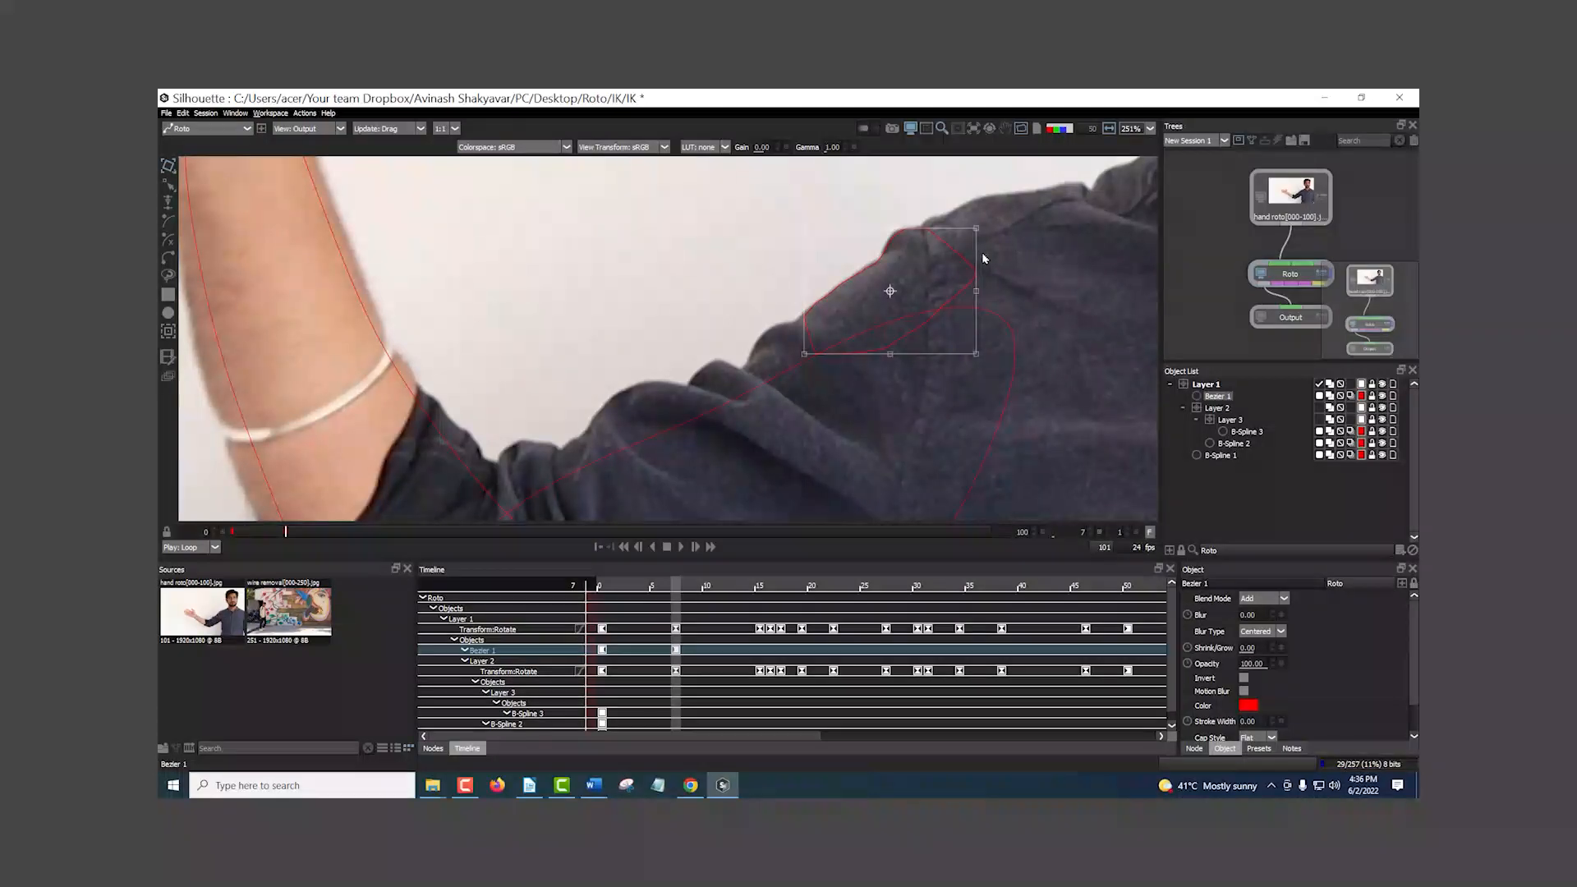
# - Check how the shoulder Bezier follows the shirt edge over the frames up to frame 7
pyautogui.press('Left')
pyautogui.press('Left')
pyautogui.press('Left')
pyautogui.press('Left')
pyautogui.press('Right')
pyautogui.press('Right')
pyautogui.press('Left')
pyautogui.press('Left')
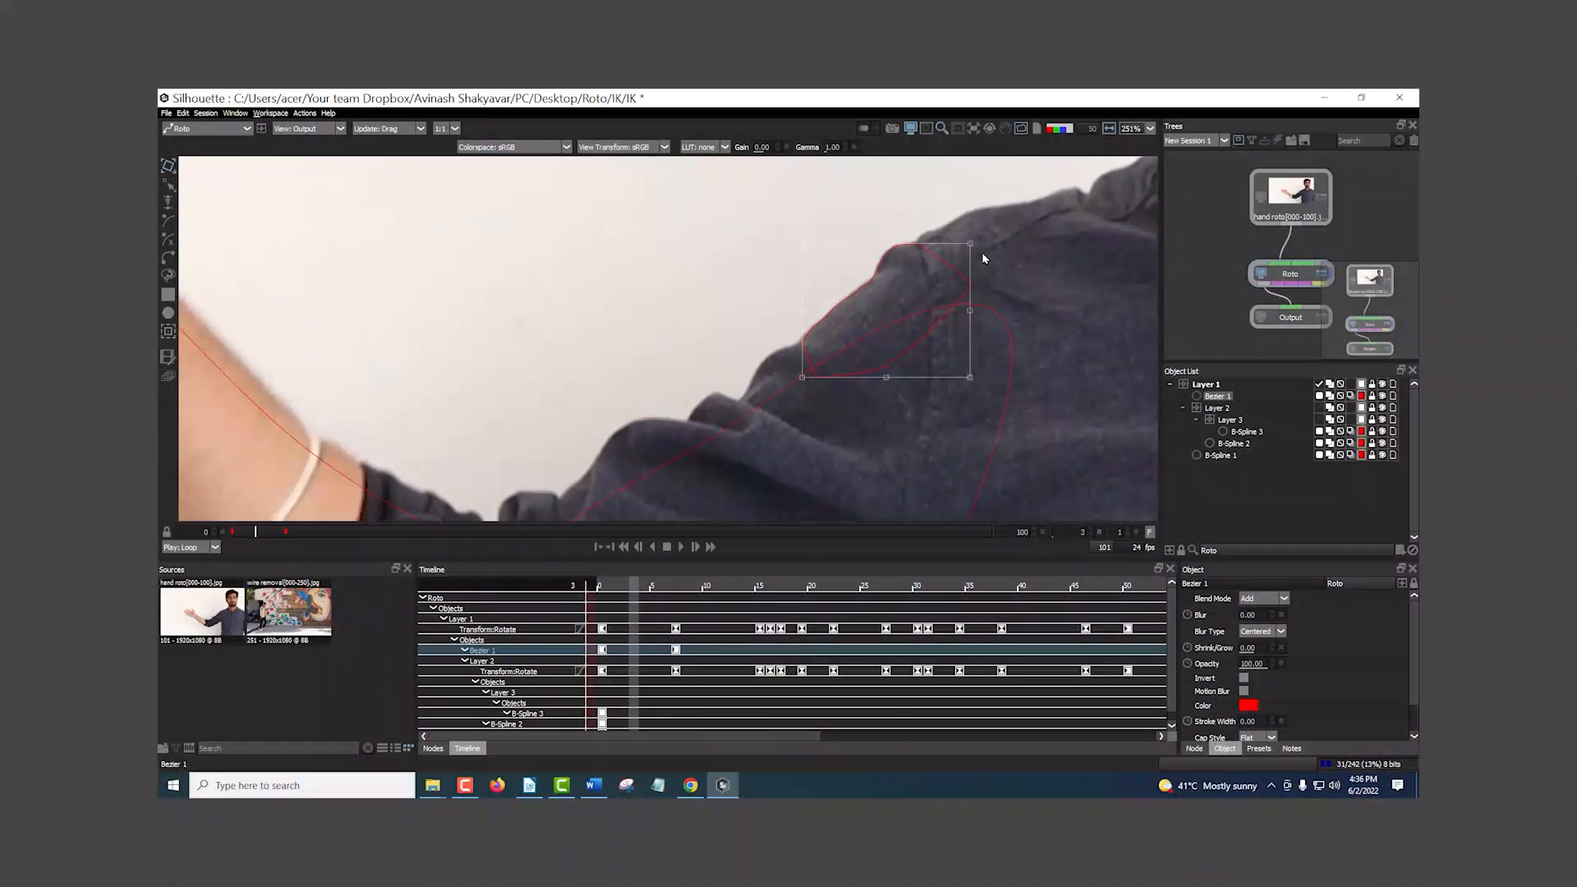
pyautogui.press('Right')
pyautogui.press('Right')
pyautogui.press('Right')
pyautogui.press('Right')
pyautogui.press('Left')
pyautogui.press('Left')
pyautogui.press('Left')
pyautogui.press('Left')
pyautogui.press('Left')
# - Preview the alpha of the combined arm and shoulder shapes at frame 2, and return to the image display
pyautogui.scroll(-5, 946, 377)
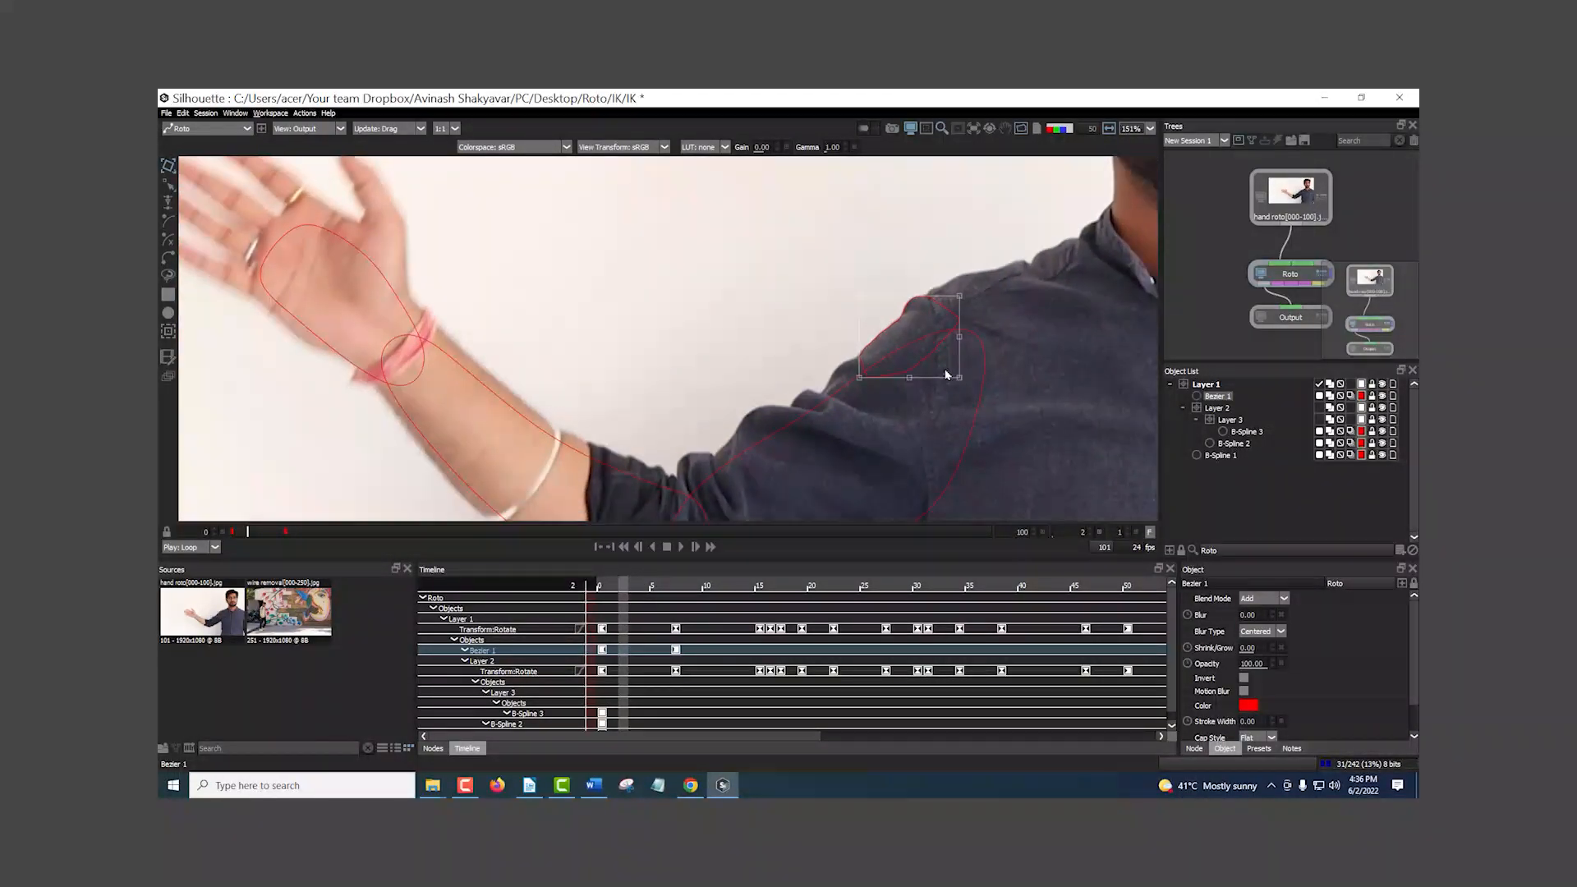
pyautogui.scroll(-3, 945, 375)
pyautogui.moveTo(945, 377); pyautogui.dragTo(884, 353)
pyautogui.press('a')
pyautogui.press('a')
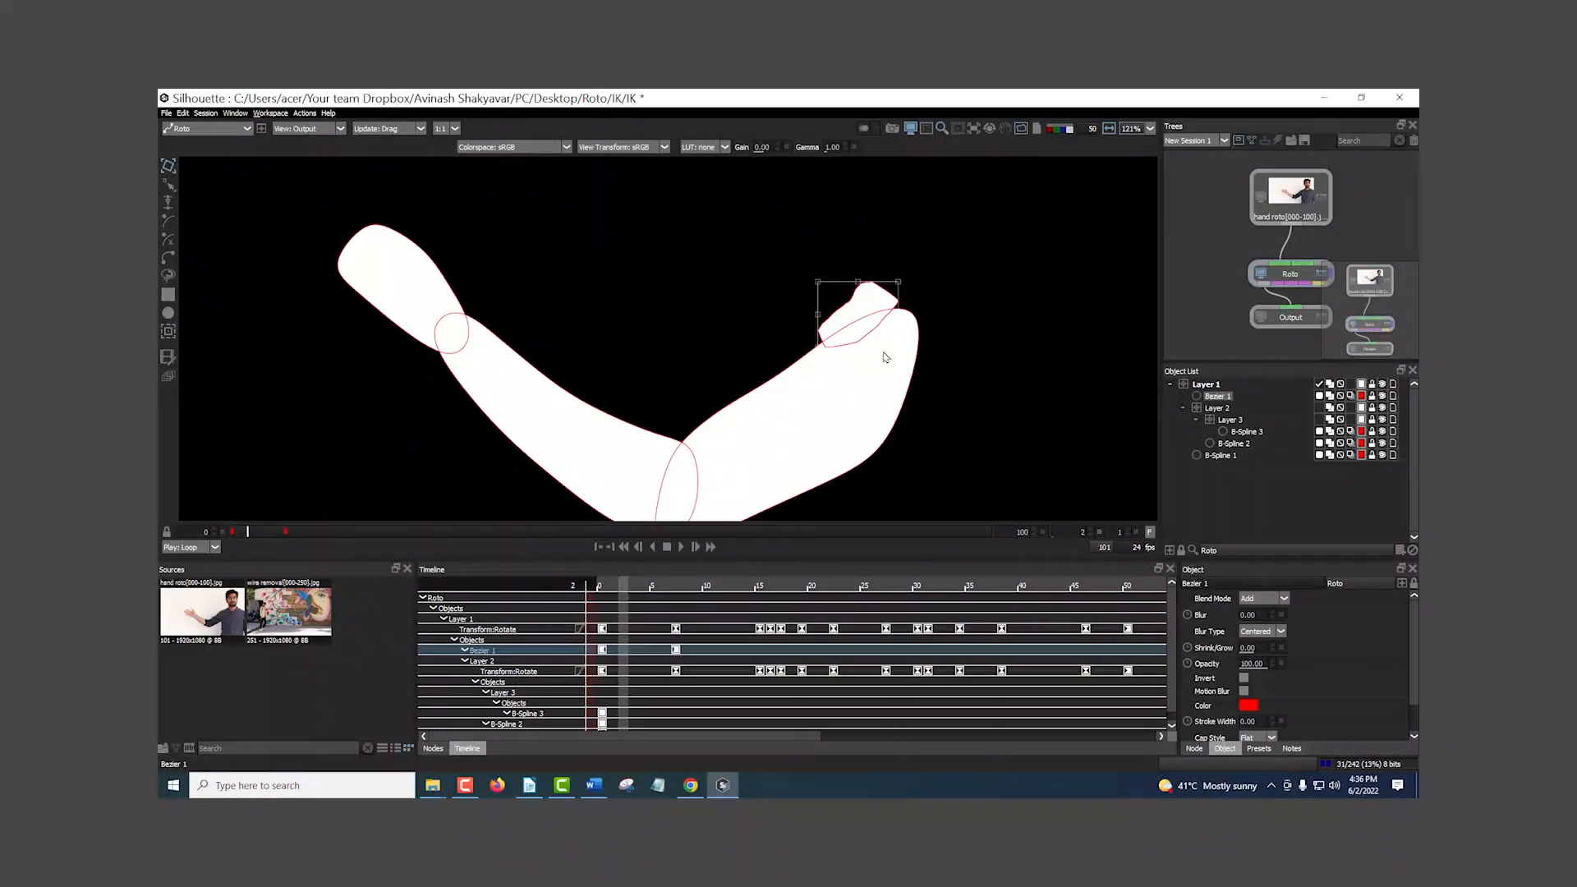
pyautogui.press('a')
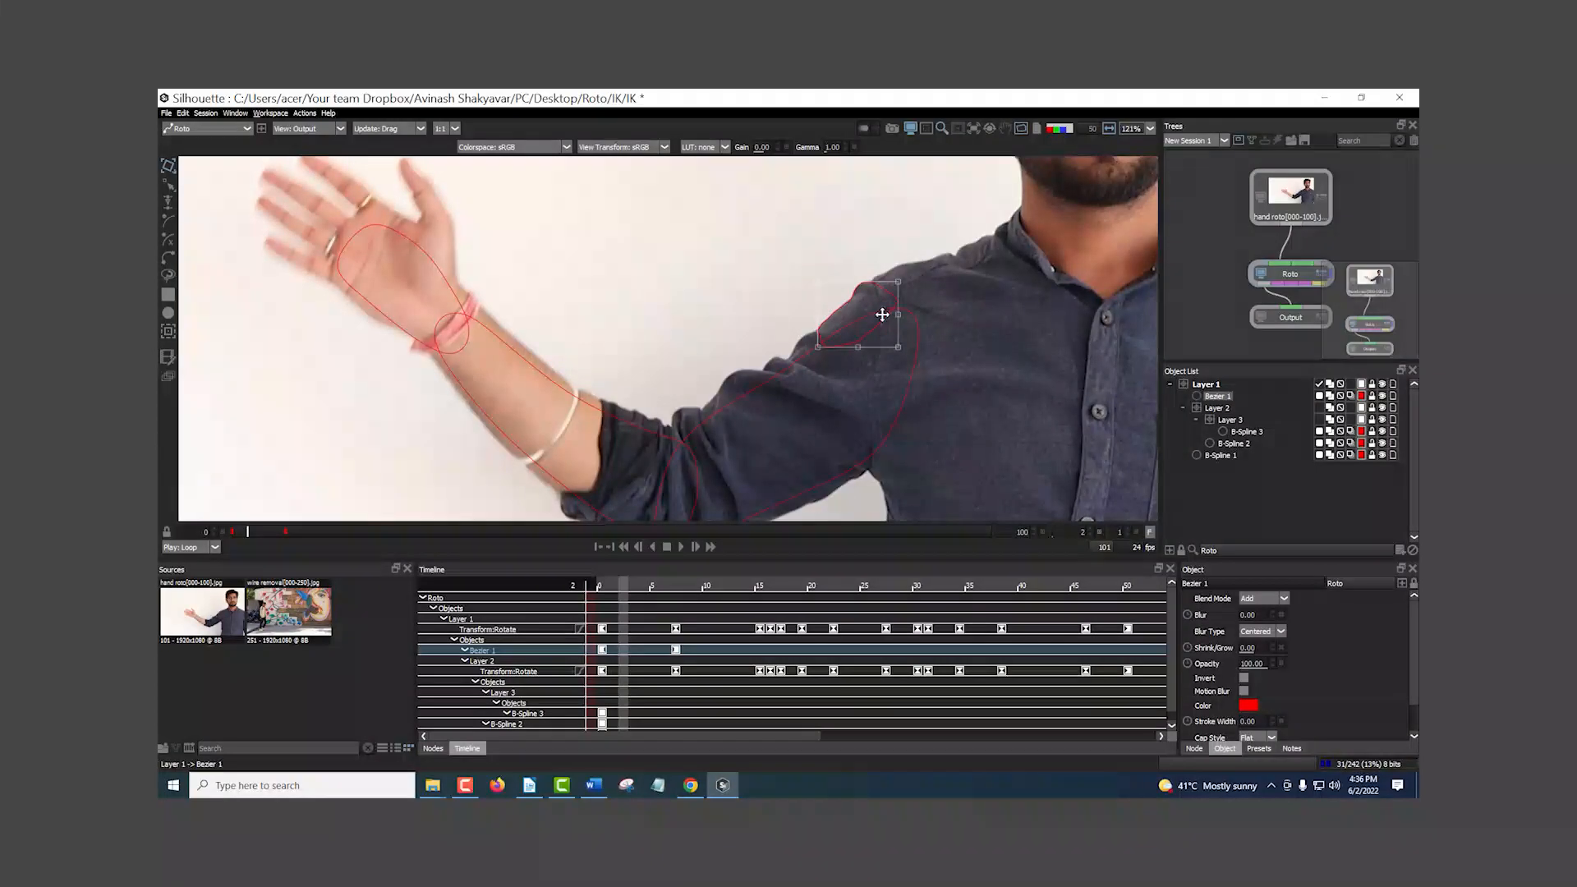
pyautogui.scroll(-2, 894, 332)
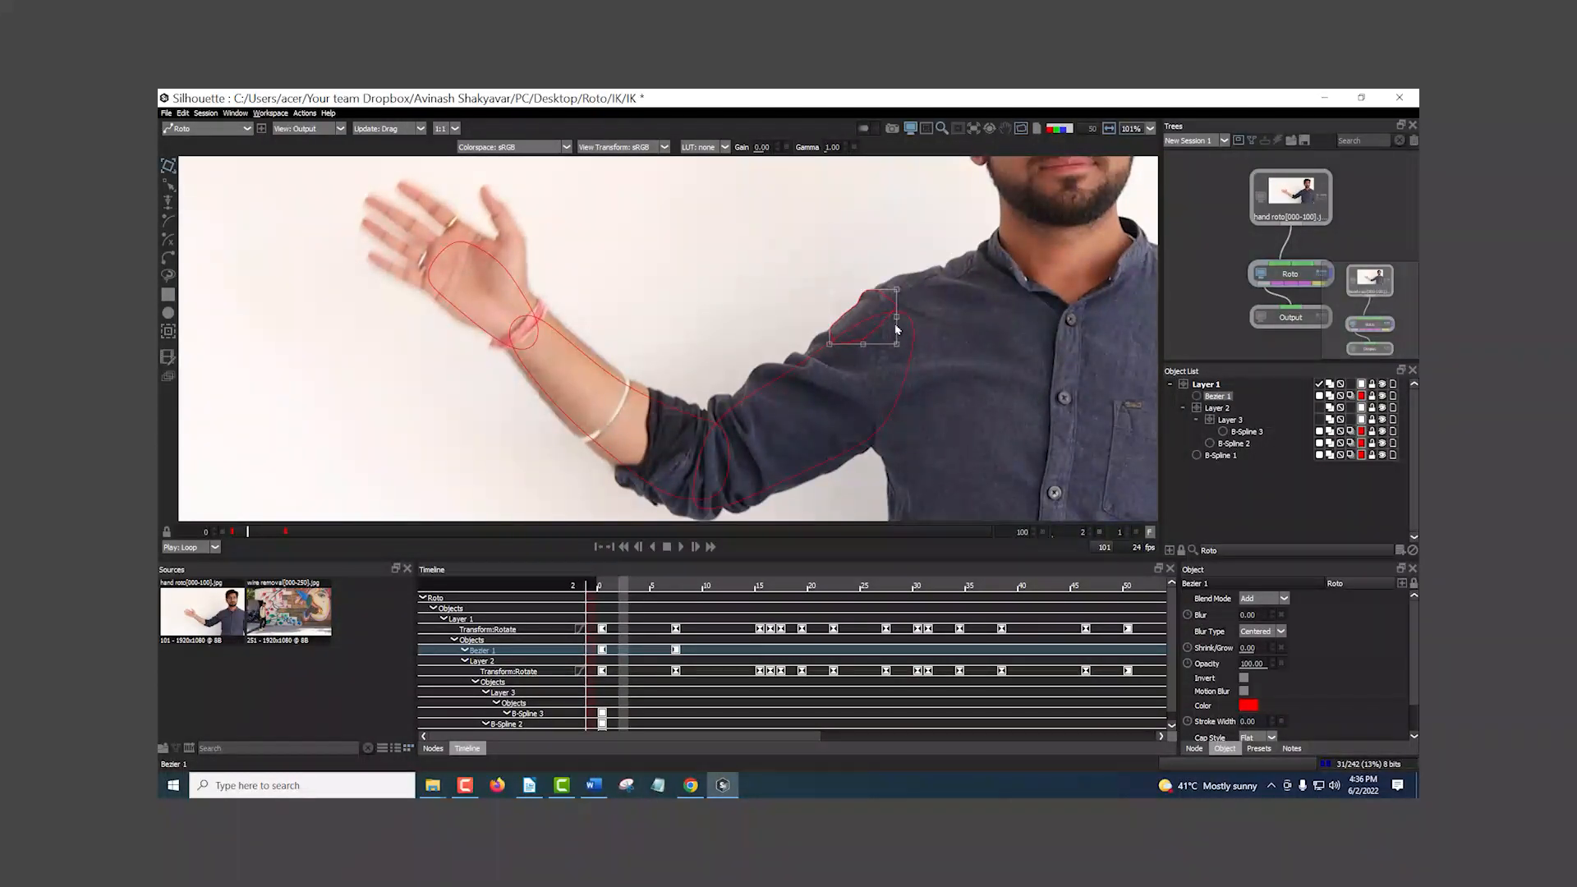